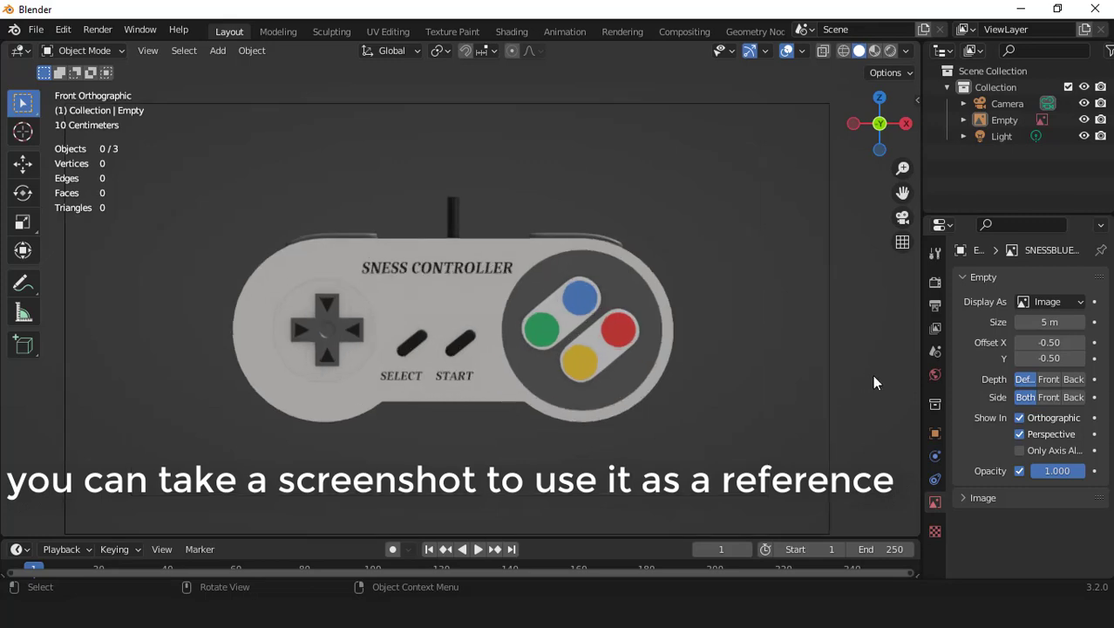
- Show the grid in the viewport overlays and start the Shortcut VUr display
{"action": "scroll", "coordinate": [872, 375], "scroll_direction": "down", "scroll_amount": 1}
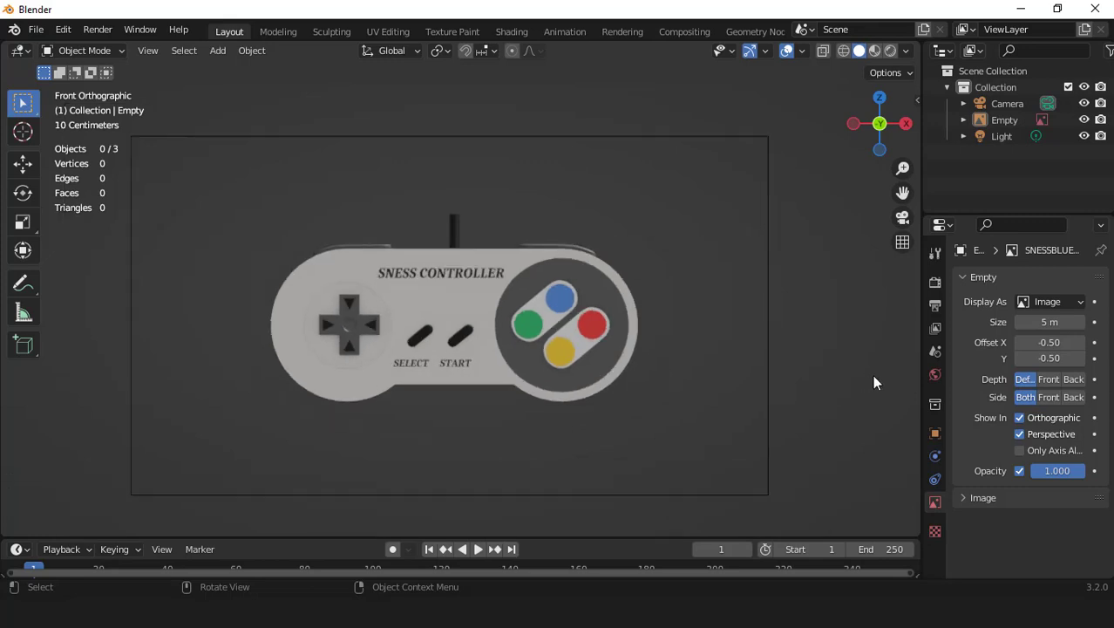
{"action": "left_click", "coordinate": [802, 51]}
{"action": "left_click", "coordinate": [701, 129]}
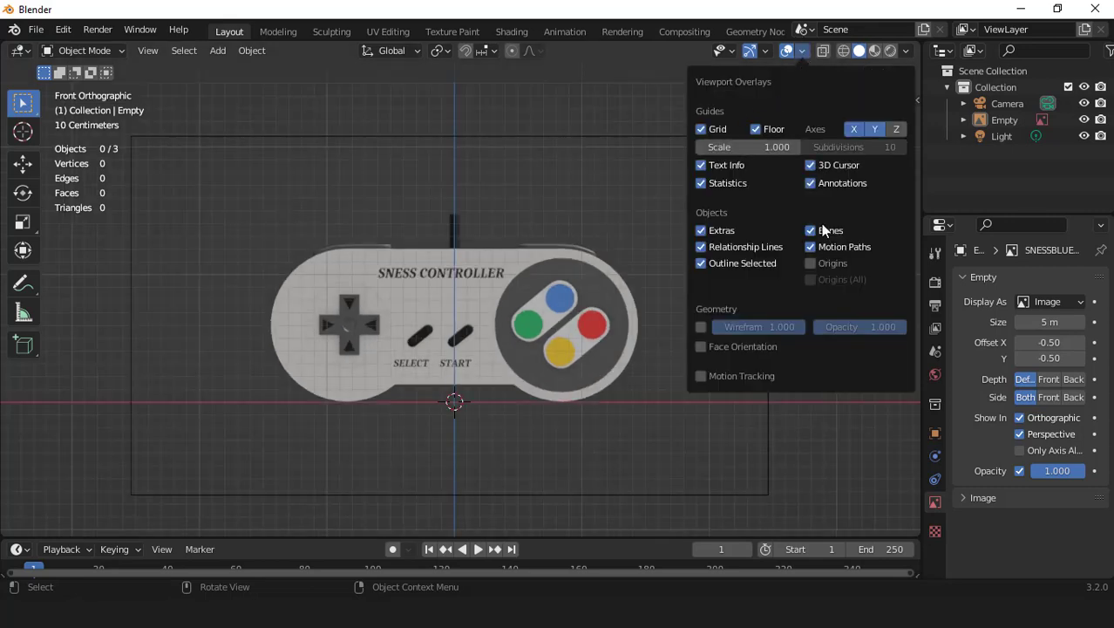
{"action": "key", "text": "n"}
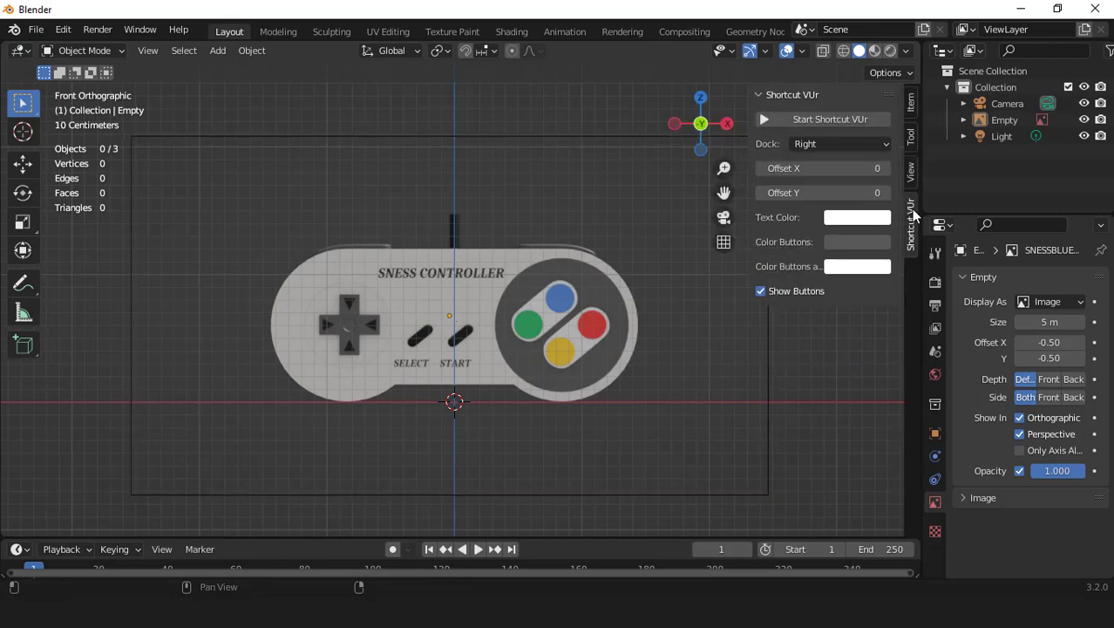
{"action": "key", "text": "n"}
- Lower the opacity of the controller reference image
{"action": "scroll", "coordinate": [628, 397], "scroll_direction": "up", "scroll_amount": 1}
{"action": "scroll", "coordinate": [628, 397], "scroll_direction": "down", "scroll_amount": 1}
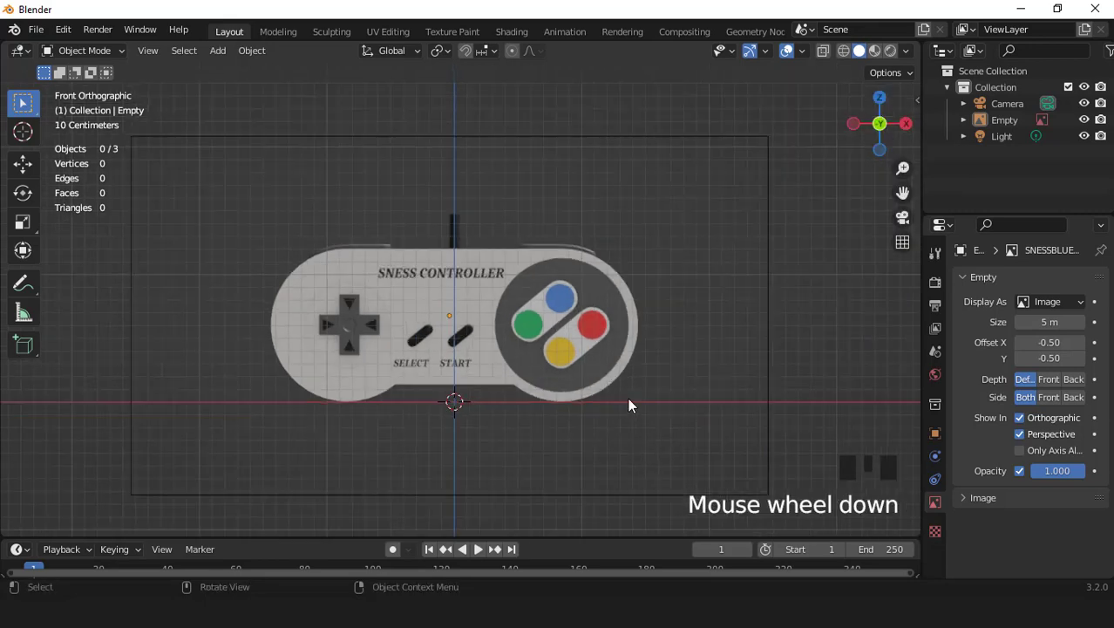
{"action": "mouse_move", "coordinate": [1062, 471]}
{"action": "left_mouse_down"}
{"action": "mouse_move", "coordinate": [1029, 471]}
{"action": "mouse_move", "coordinate": [1062, 471]}
{"action": "left_mouse_up"}
- Add a mesh circle with 46 vertices and a Triangle Fan fill
{"action": "left_click", "coordinate": [218, 50]}
{"action": "mouse_move", "coordinate": [234, 67]}
{"action": "left_click", "coordinate": [397, 98]}
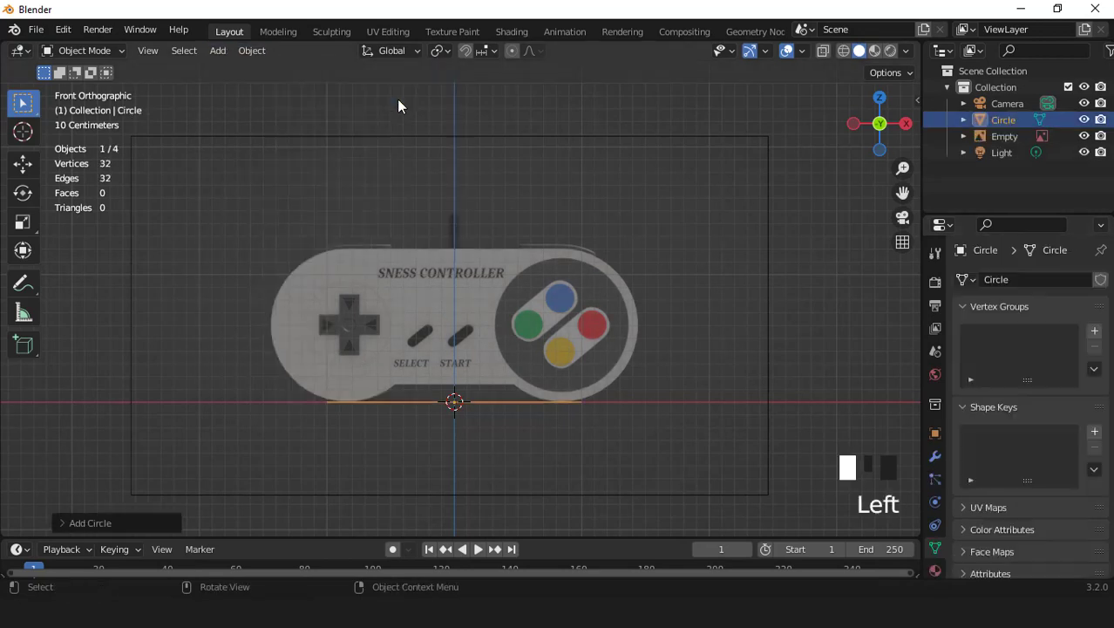
{"action": "left_click", "coordinate": [67, 522]}
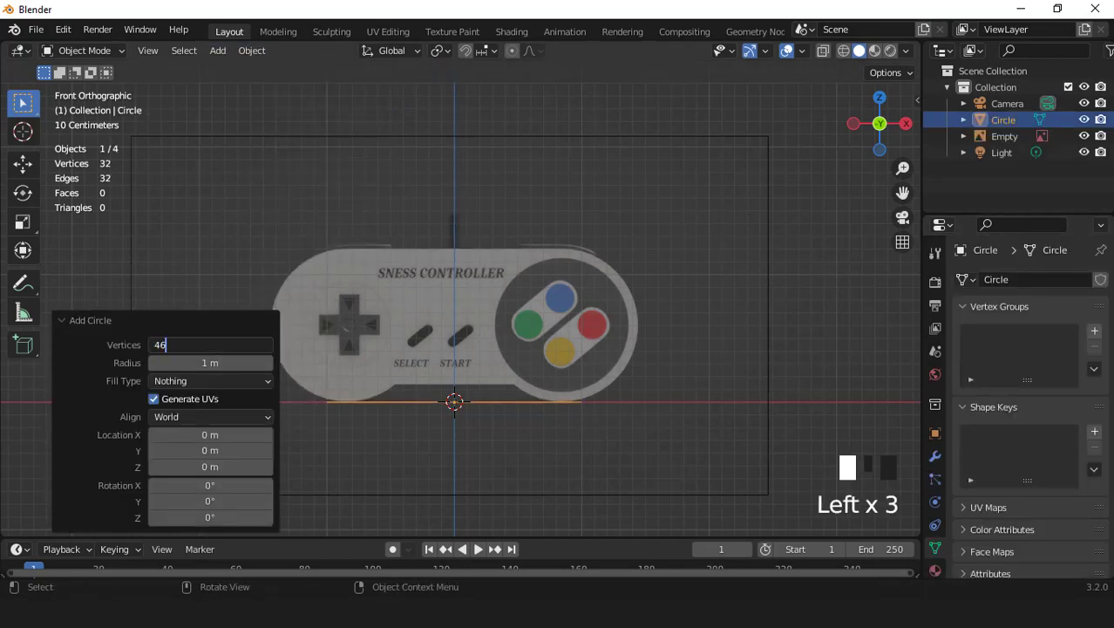
{"action": "left_click", "coordinate": [210, 380]}
{"action": "left_click", "coordinate": [174, 433]}
- Rotate the circle 90 degrees about the X axis so it faces the front view
{"action": "key", "text": "r"}
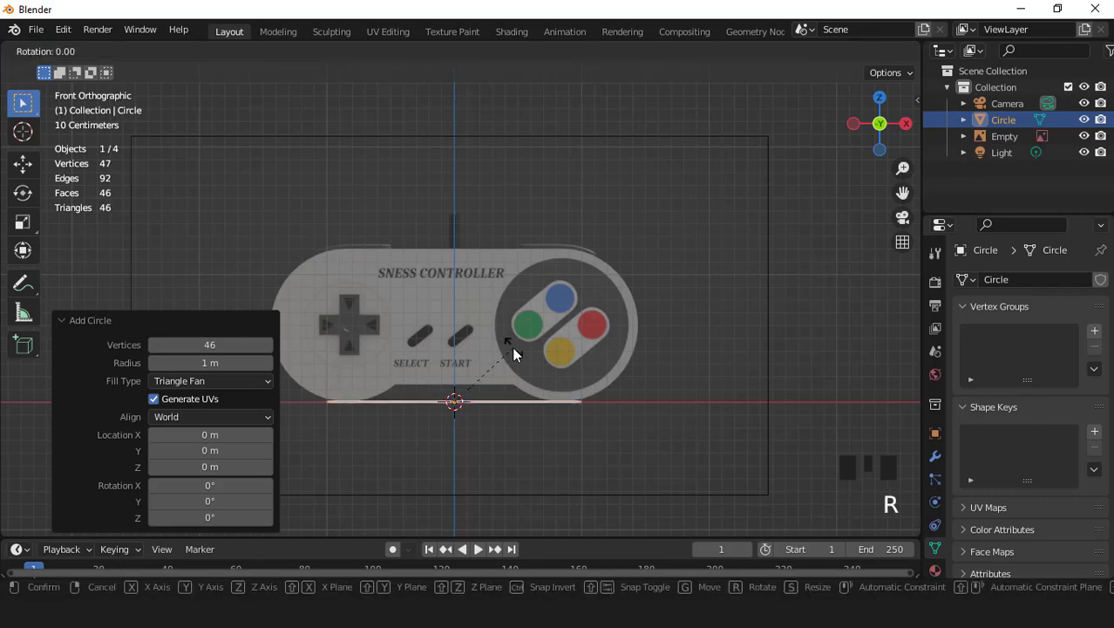
{"action": "key", "text": "x"}
{"action": "key", "text": "9"}
{"action": "key", "text": "0"}
{"action": "key", "text": "Return"}
- In Edit Mode, scale the circle down, move it over the reference's D-pad and turn on X-ray
{"action": "key", "text": "Tab"}
{"action": "scroll", "coordinate": [624, 421], "scroll_direction": "down", "scroll_amount": 2}
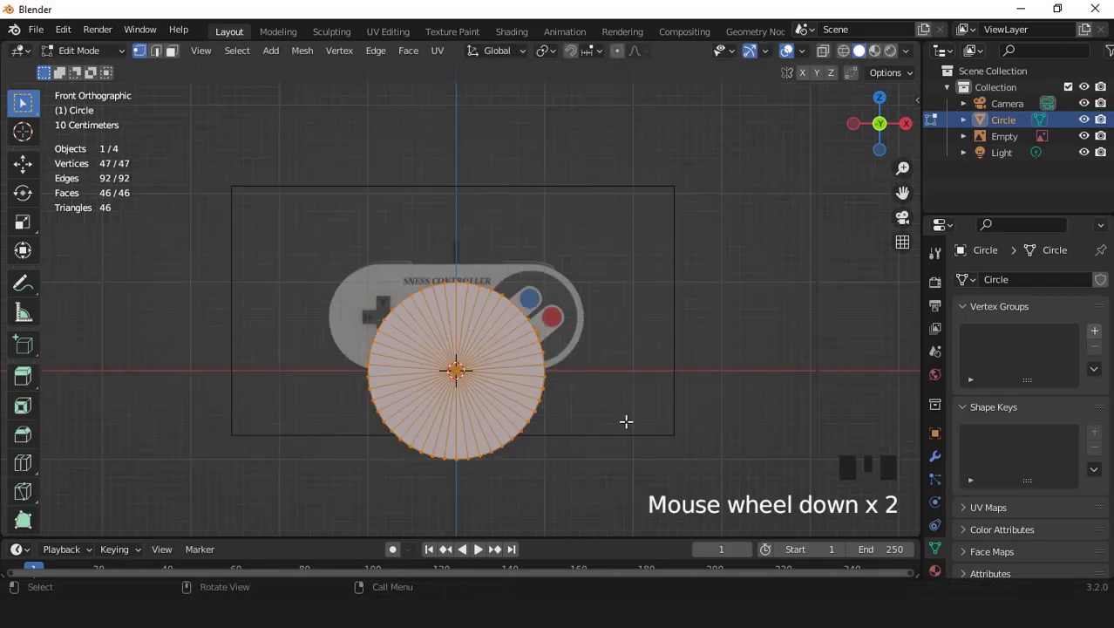
{"action": "key", "text": "s"}
{"action": "left_click", "coordinate": [596, 436]}
{"action": "key", "text": "g"}
{"action": "left_click", "coordinate": [507, 375]}
{"action": "left_click", "coordinate": [822, 52]}
{"action": "scroll", "coordinate": [662, 201], "scroll_direction": "up", "scroll_amount": 2}
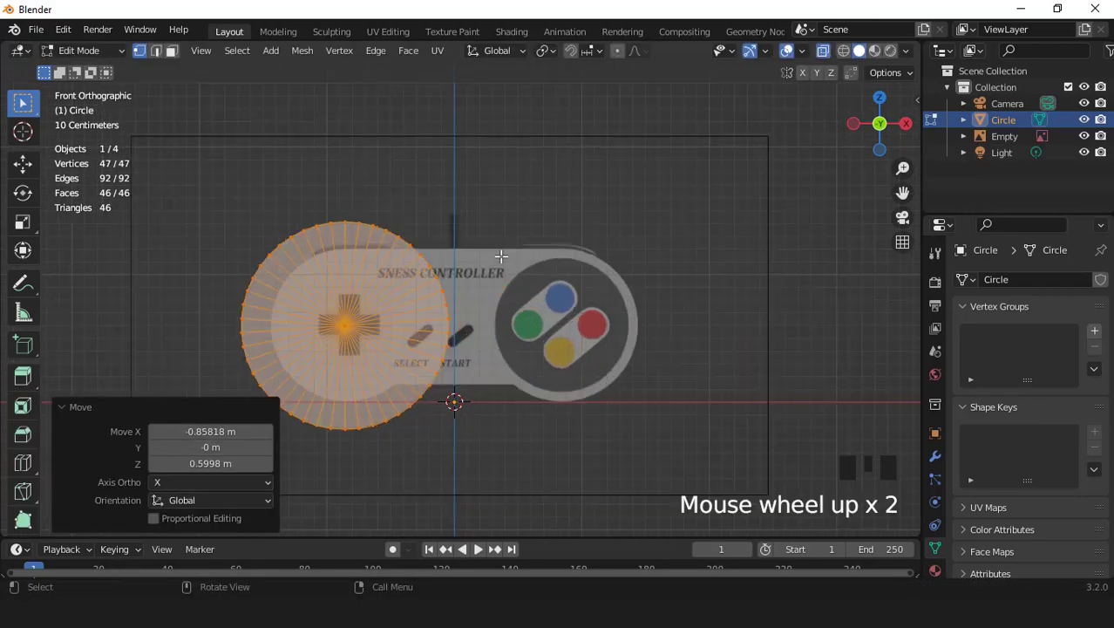
- Centre the circle on the D-pad and scale it by about 0.719 towards the left grip's outline
{"action": "key", "text": "KP_Decimal"}
{"action": "scroll", "coordinate": [617, 324], "scroll_direction": "up", "scroll_amount": 3}
{"action": "key", "text": "g"}
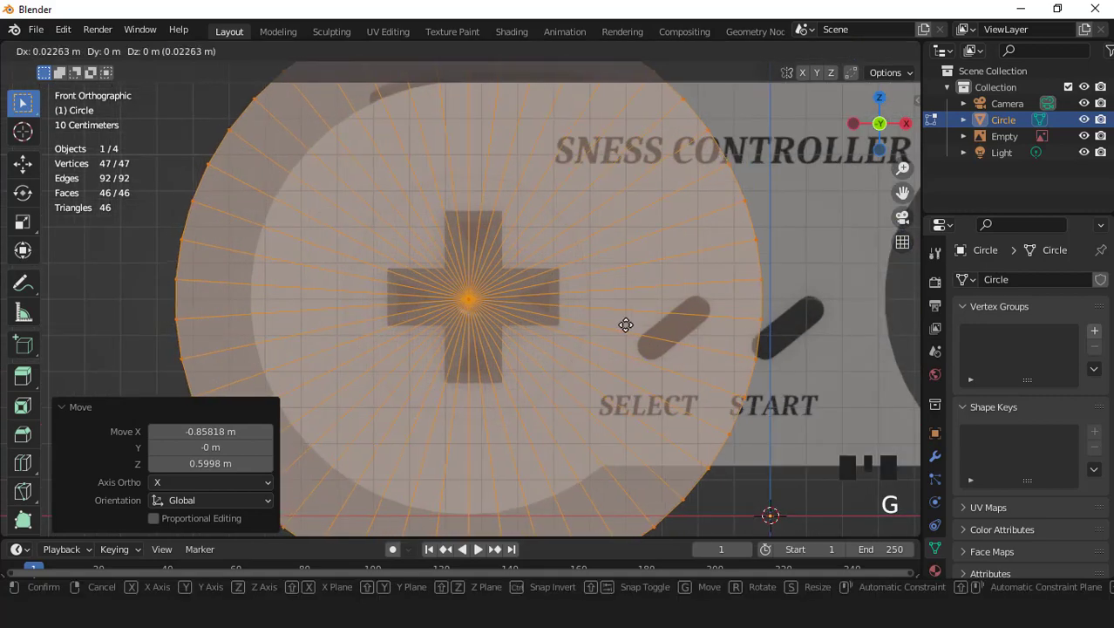
{"action": "left_click", "coordinate": [630, 323]}
{"action": "key", "text": "s"}
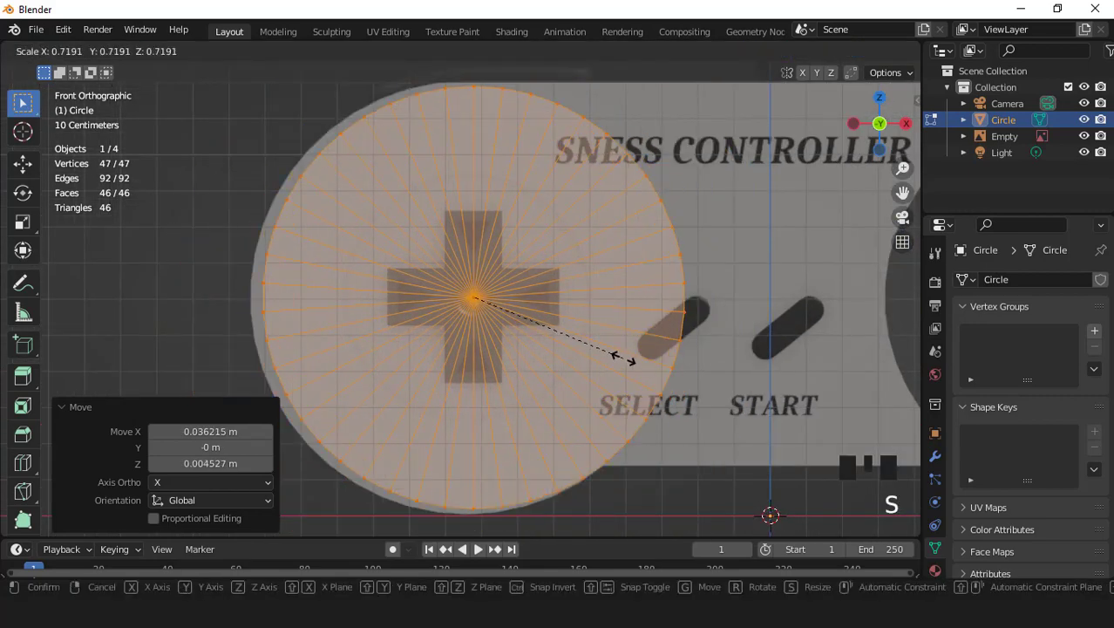
{"action": "left_click", "coordinate": [626, 351]}
- Nudge the circle and scale it by about 1.023 to fit the left grip's round outline
{"action": "scroll", "coordinate": [626, 351], "scroll_direction": "down", "scroll_amount": 1}
{"action": "key", "text": "g"}
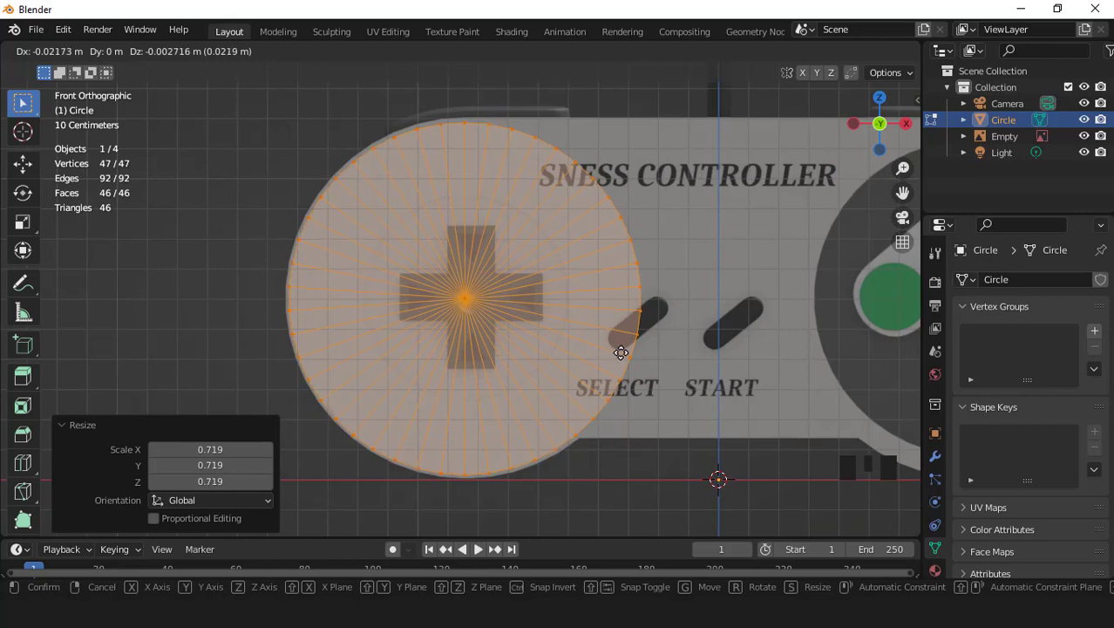
{"action": "left_click", "coordinate": [626, 347]}
{"action": "key", "text": "s"}
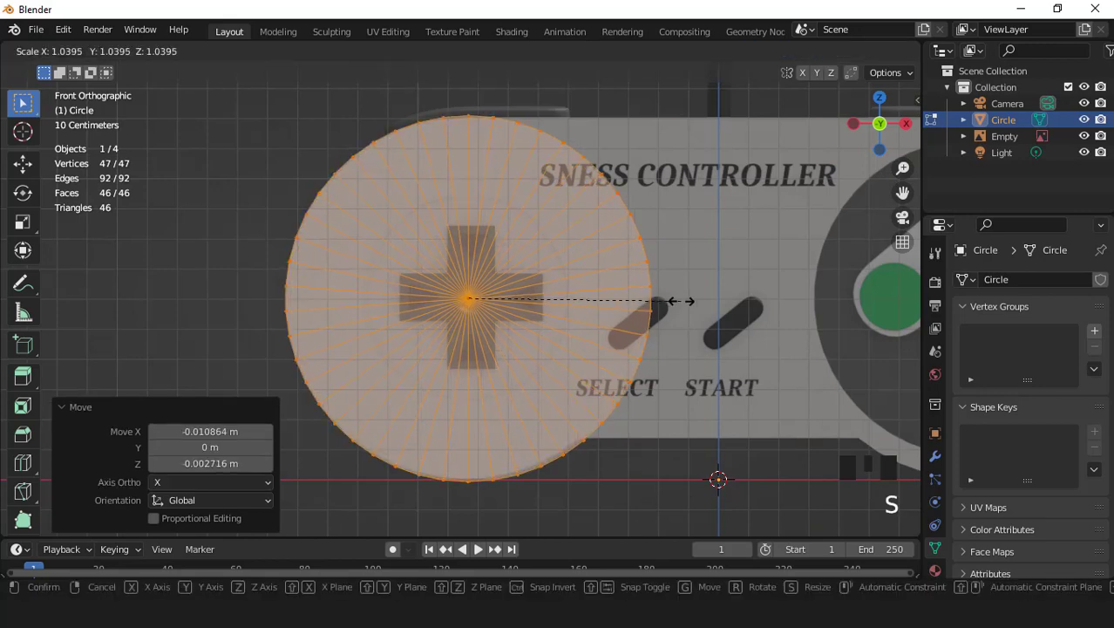
{"action": "left_click", "coordinate": [675, 300]}
{"action": "key", "text": "g"}
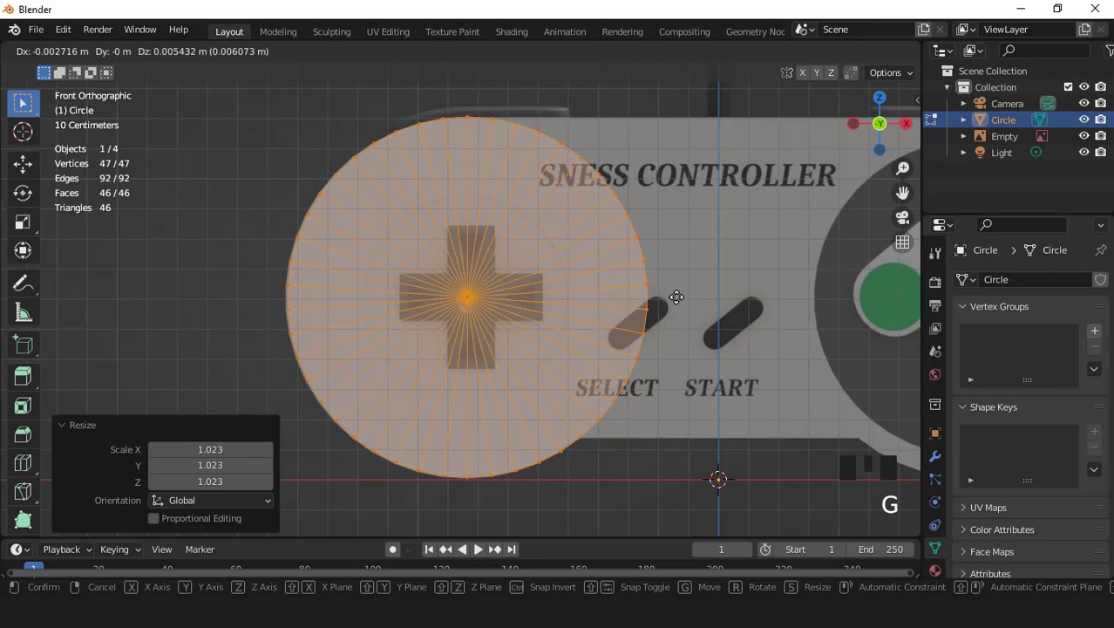
{"action": "left_click", "coordinate": [676, 297]}
- Extrude the vertices on the circle's right arc along X towards the middle of the controller
{"action": "scroll", "coordinate": [615, 201], "scroll_direction": "down", "scroll_amount": 1}
{"action": "left_click", "coordinate": [612, 163]}
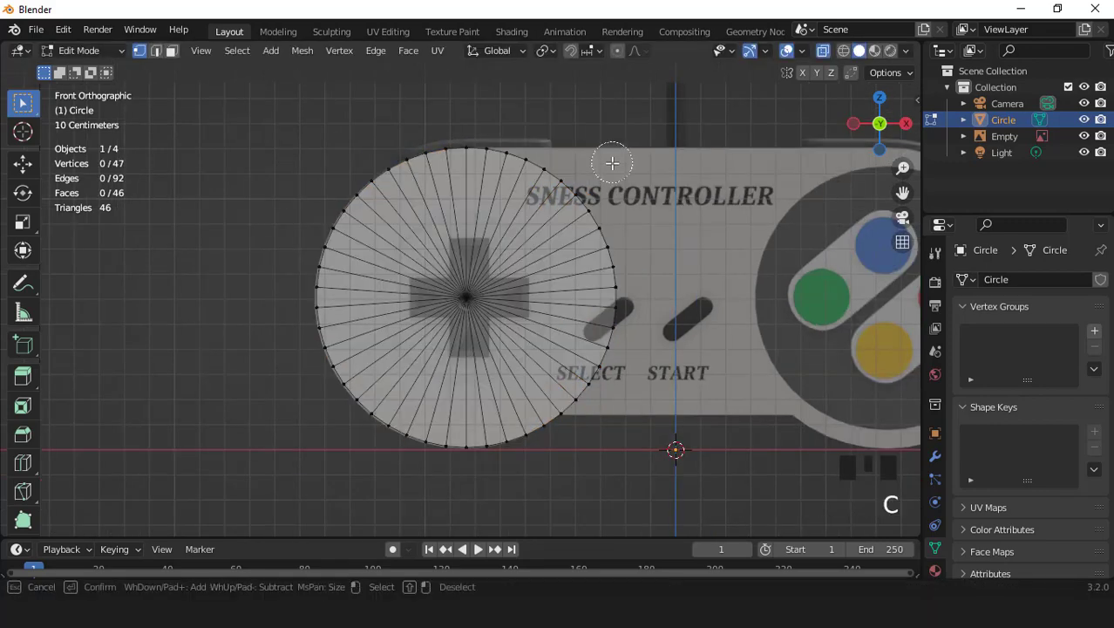
{"action": "scroll", "coordinate": [663, 291], "scroll_direction": "down", "scroll_amount": 3}
{"action": "key", "text": "e"}
{"action": "key", "text": "x"}
{"action": "left_click", "coordinate": [685, 293]}
- Flatten the extruded vertices to a scale of 0 along X and move them close to the centre line
{"action": "key", "text": "s"}
{"action": "key", "text": "x"}
{"action": "key", "text": "0"}
{"action": "key", "text": "Return"}
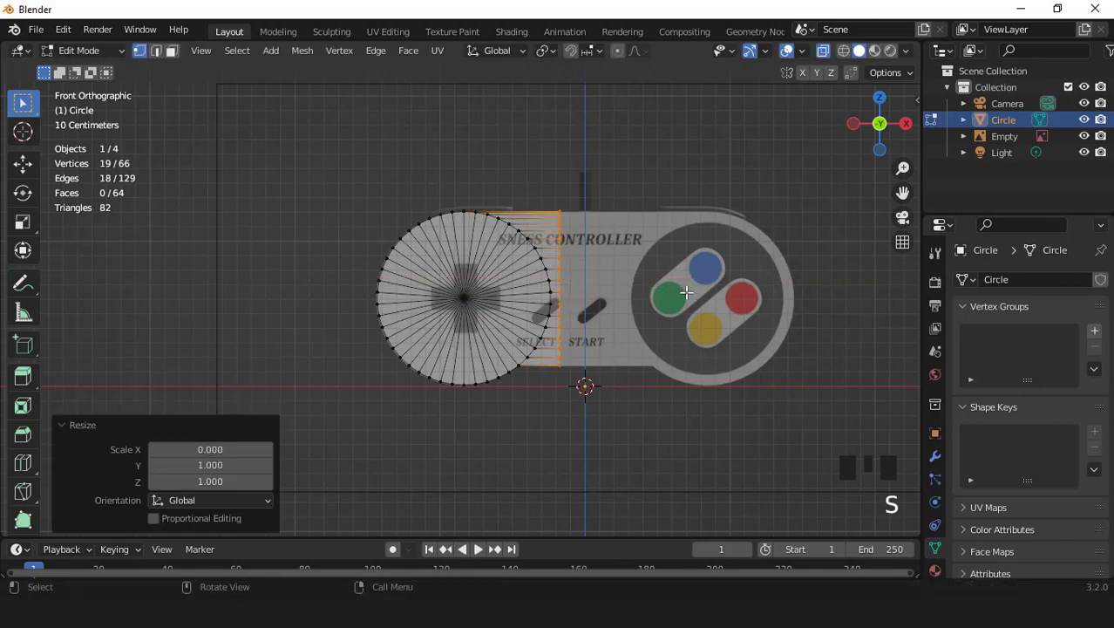
{"action": "key", "text": "g"}
{"action": "left_click", "coordinate": [703, 293]}
- Return to Object Mode and apply the object's location, rotation and scale
{"action": "key", "text": "Tab"}
{"action": "key", "text": "ctrl+a"}
{"action": "left_click", "coordinate": [703, 292]}
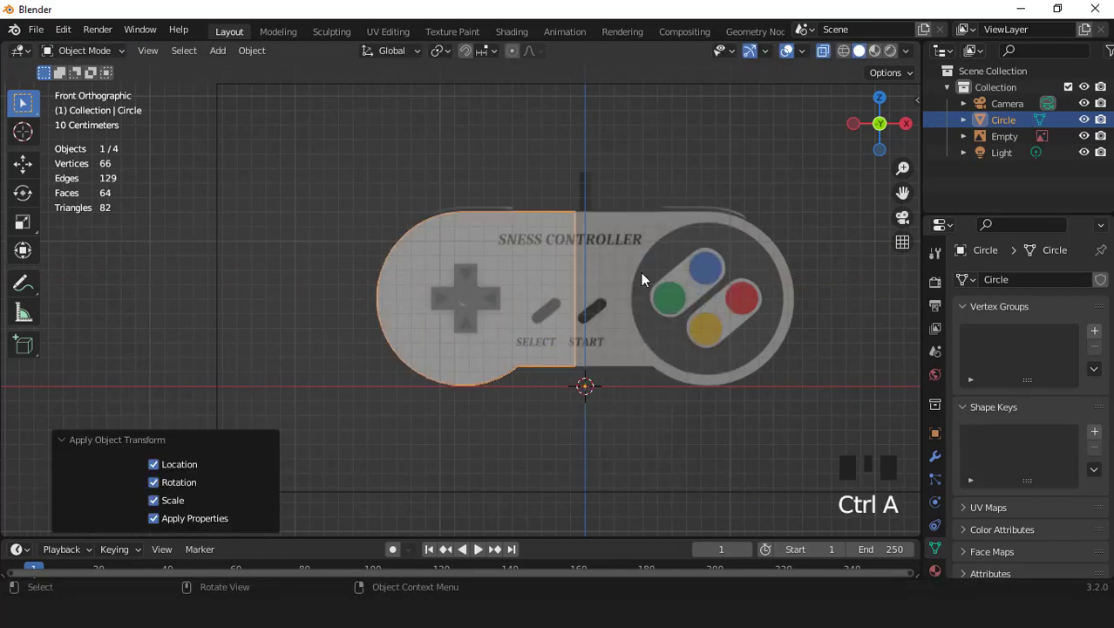
- Add a Mirror modifier on the X axis to the half body and enable Clipping
{"action": "middle_click_drag", "start_coordinate": [642, 279], "coordinate": [671, 248]}
{"action": "left_click", "coordinate": [935, 456]}
{"action": "left_click", "coordinate": [1028, 279]}
{"action": "left_click", "coordinate": [785, 465]}
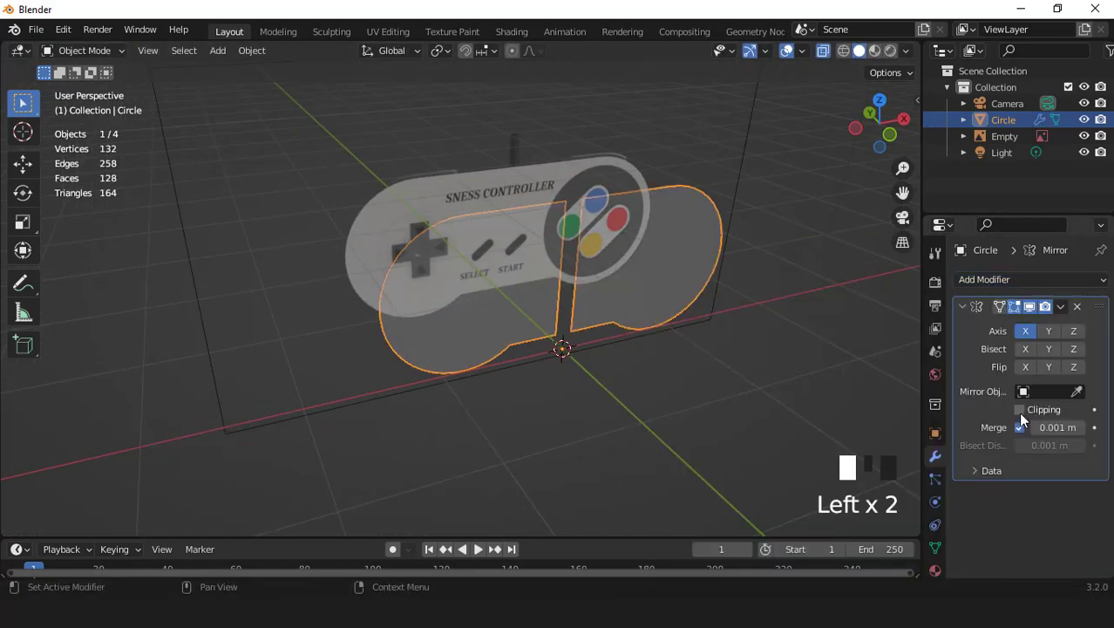
{"action": "left_click", "coordinate": [1020, 410]}
- Move the straight inner edge's vertices along X to the centre line to close the gap between the halves
{"action": "key", "text": "KP_1"}
{"action": "key", "text": "Tab"}
{"action": "scroll", "coordinate": [684, 325], "scroll_direction": "up", "scroll_amount": 2}
{"action": "key", "text": "g"}
{"action": "key", "text": "x"}
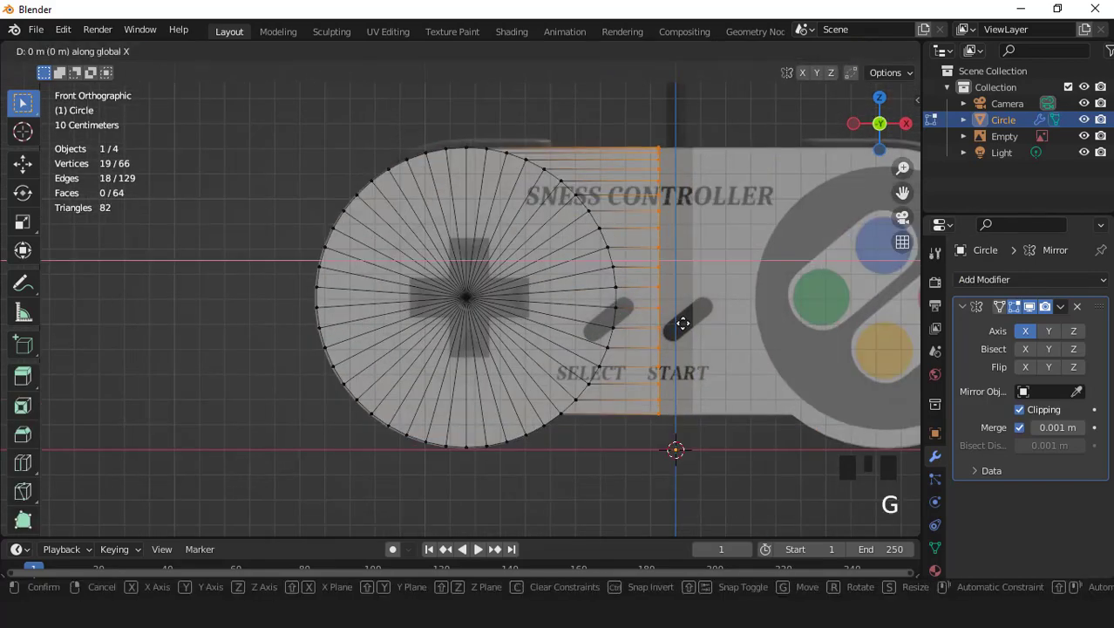
{"action": "left_click", "coordinate": [688, 323]}
- Extrude all faces of the controller outline by about 0.18 m to give the body thickness
{"action": "key", "text": "a"}
{"action": "key", "text": "3"}
{"action": "key", "text": "KP_7"}
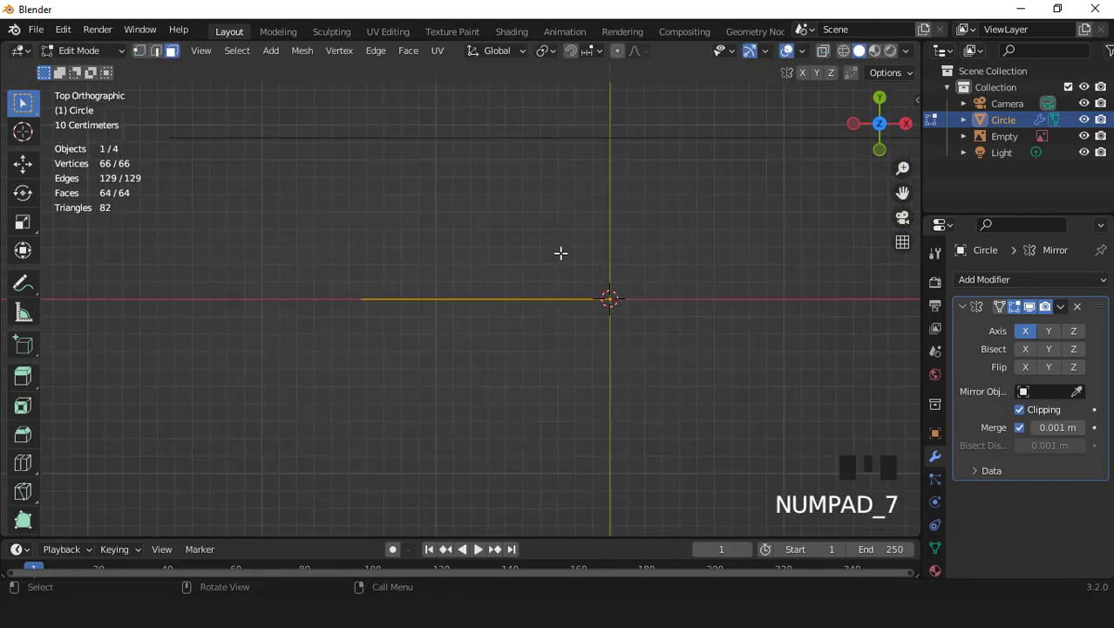
{"action": "key", "text": "e"}
{"action": "left_click", "coordinate": [566, 289]}
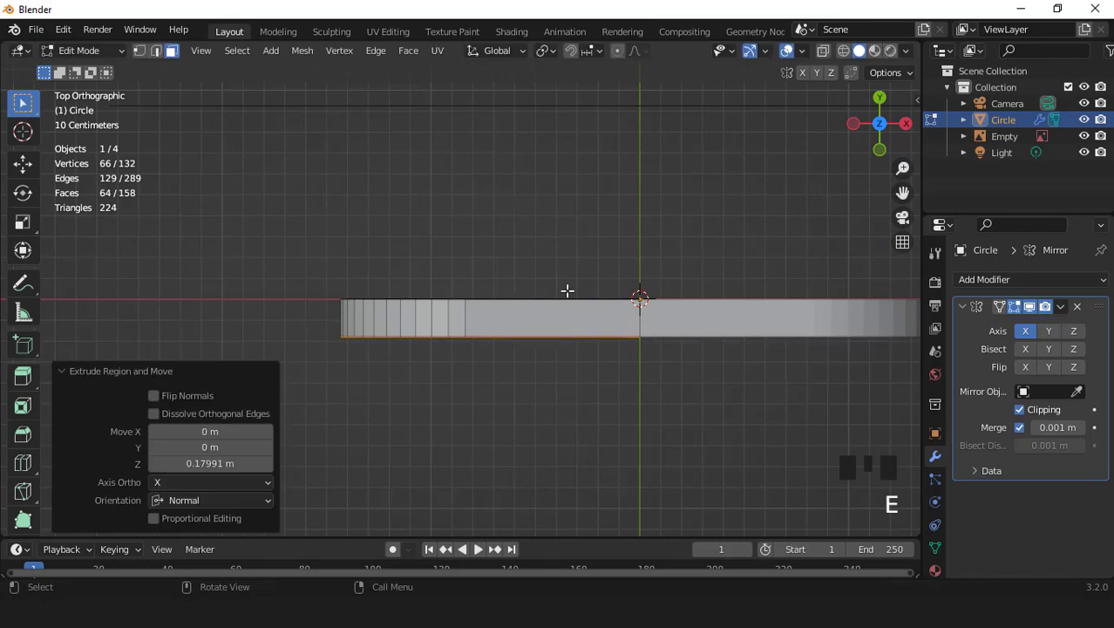
{"action": "scroll", "coordinate": [567, 291], "scroll_direction": "down", "scroll_amount": 2}
- Shade the controller body smooth and enable Auto Smooth at 30°
{"action": "key", "text": "Tab"}
{"action": "middle_click_drag", "start_coordinate": [567, 291], "coordinate": [605, 318]}
{"action": "right_click", "coordinate": [568, 262]}
{"action": "left_click", "coordinate": [569, 262]}
{"action": "middle_click_drag", "start_coordinate": [568, 262], "coordinate": [602, 288]}
{"action": "left_click", "coordinate": [934, 547]}
{"action": "scroll", "coordinate": [1002, 392], "scroll_direction": "down", "scroll_amount": 8}
{"action": "left_click", "coordinate": [981, 479]}
{"action": "left_click", "coordinate": [1017, 503]}
{"action": "scroll", "coordinate": [559, 360], "scroll_direction": "up", "scroll_amount": 2}
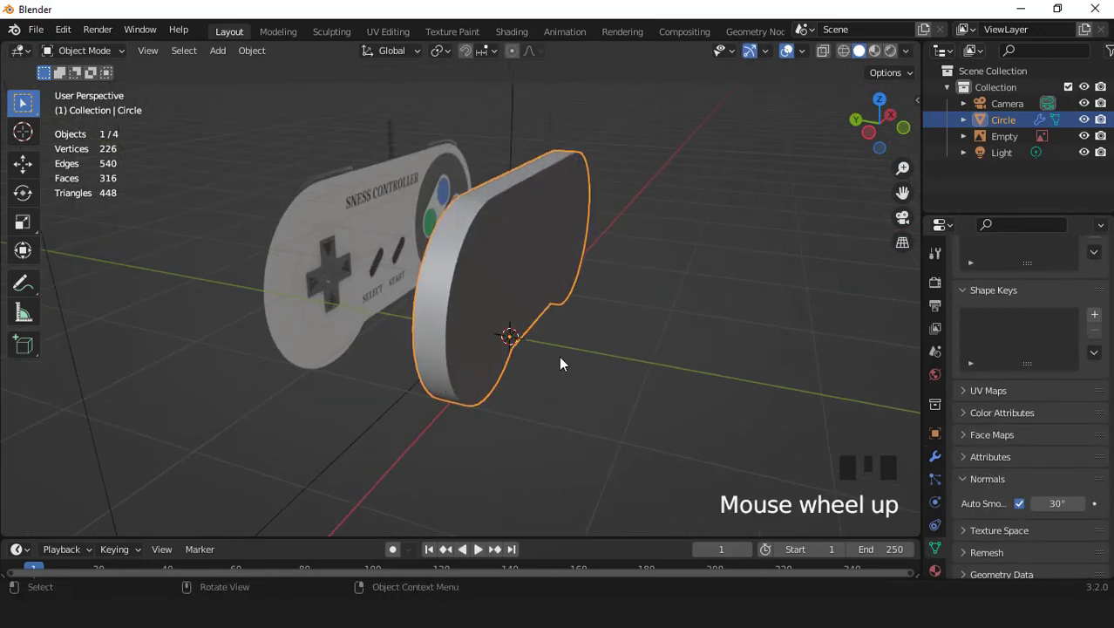
- Shrink the timeline area to give the 3D viewport more height
{"action": "key", "text": "KP_1"}
{"action": "middle_click_drag", "start_coordinate": [560, 361], "coordinate": [475, 310], "text": "shift"}
{"action": "left_click_drag", "start_coordinate": [561, 538], "coordinate": [559, 577]}
{"action": "scroll", "coordinate": [542, 366], "scroll_direction": "up", "scroll_amount": 2}
{"action": "middle_click_drag", "start_coordinate": [542, 366], "coordinate": [595, 375]}
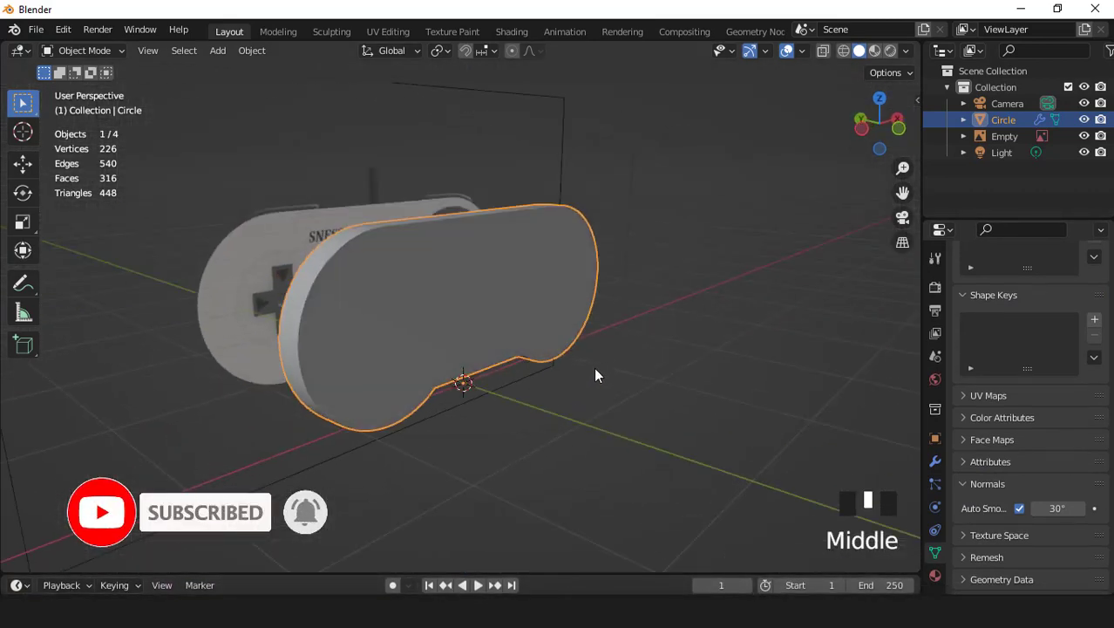
{"action": "key", "text": "Tab"}
{"action": "key", "text": "KP_1"}
{"action": "scroll", "coordinate": [578, 366], "scroll_direction": "down", "scroll_amount": 1}
{"action": "key", "text": "Tab"}
{"action": "scroll", "coordinate": [497, 327], "scroll_direction": "down", "scroll_amount": 2}
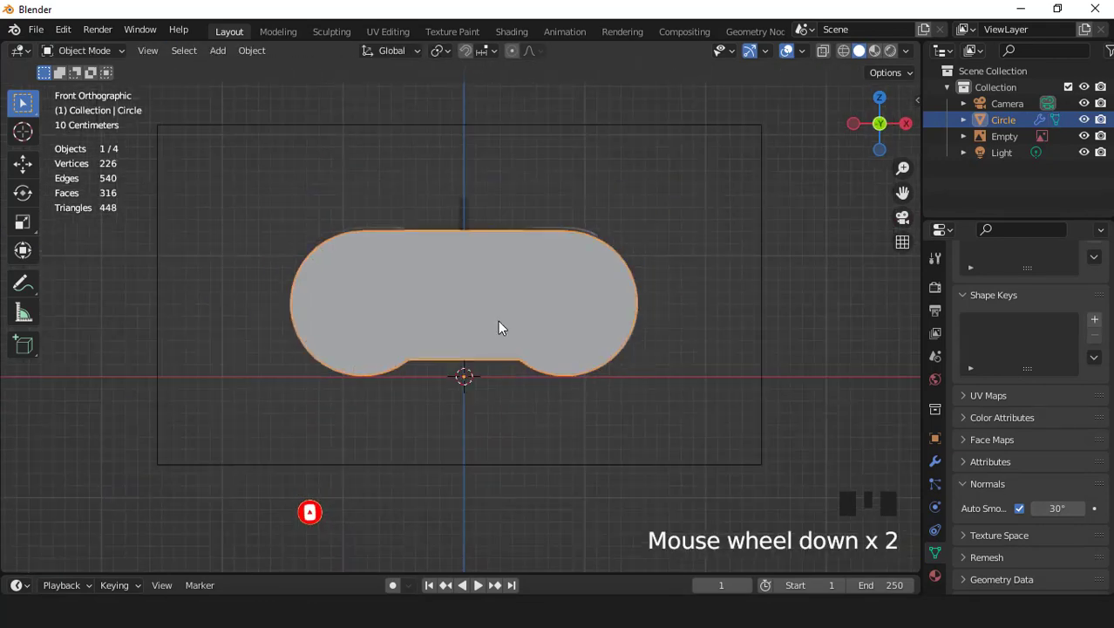
- Scale the controller body along Y by about 1.041 to thicken it slightly
{"action": "middle_click_drag", "start_coordinate": [498, 327], "coordinate": [633, 353]}
{"action": "key", "text": "KP_7"}
{"action": "scroll", "coordinate": [633, 353], "scroll_direction": "up", "scroll_amount": 1}
{"action": "key", "text": "s"}
{"action": "key", "text": "y"}
{"action": "left_click", "coordinate": [640, 356]}
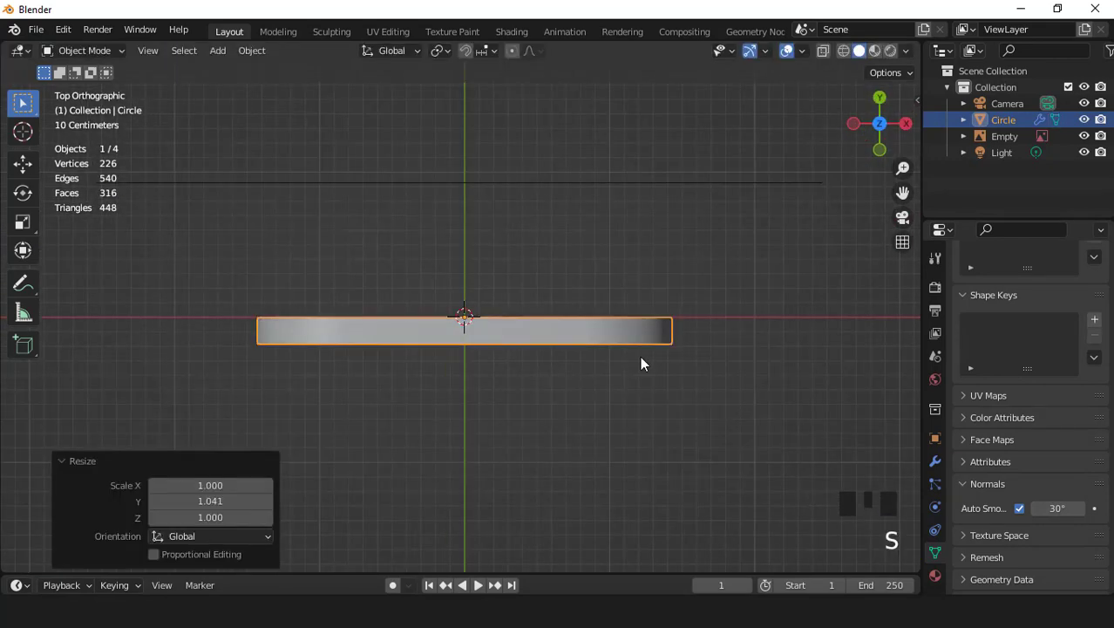
- Apply the Mirror modifier on the controller body
{"action": "key", "text": "KP_1"}
{"action": "scroll", "coordinate": [655, 361], "scroll_direction": "down", "scroll_amount": 1}
{"action": "key", "text": "Tab"}
{"action": "key", "text": "Tab"}
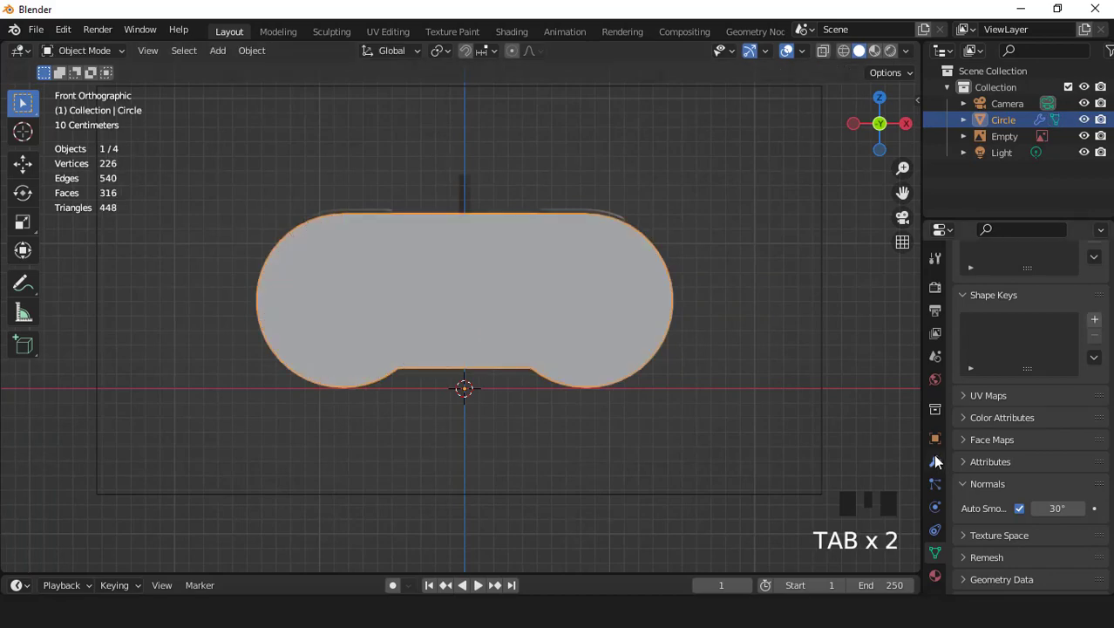
{"action": "left_click", "coordinate": [935, 461]}
{"action": "left_click", "coordinate": [1059, 312]}
{"action": "left_click", "coordinate": [1020, 332]}
- In Edit Mode with X-ray on, select all vertices on the body's back side and hide them
{"action": "scroll", "coordinate": [604, 358], "scroll_direction": "up", "scroll_amount": 1}
{"action": "key", "text": "Tab"}
{"action": "key", "text": "KP_7"}
{"action": "key", "text": "1"}
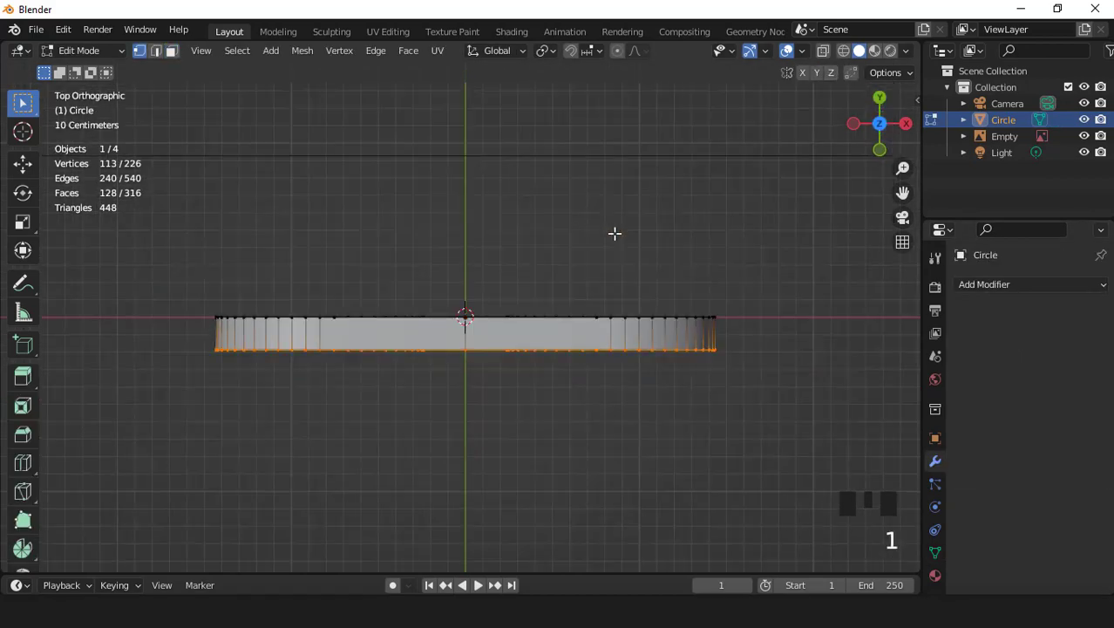
{"action": "left_click", "coordinate": [823, 51]}
{"action": "left_click_drag", "start_coordinate": [124, 281], "coordinate": [828, 316]}
{"action": "left_click_drag", "start_coordinate": [127, 262], "coordinate": [845, 328]}
{"action": "key", "text": "h"}
- Select the front faces of the left grip's circle and inset them by about 0.2546 m around the D-pad
{"action": "key", "text": "KP_1"}
{"action": "scroll", "coordinate": [586, 324], "scroll_direction": "up", "scroll_amount": 2}
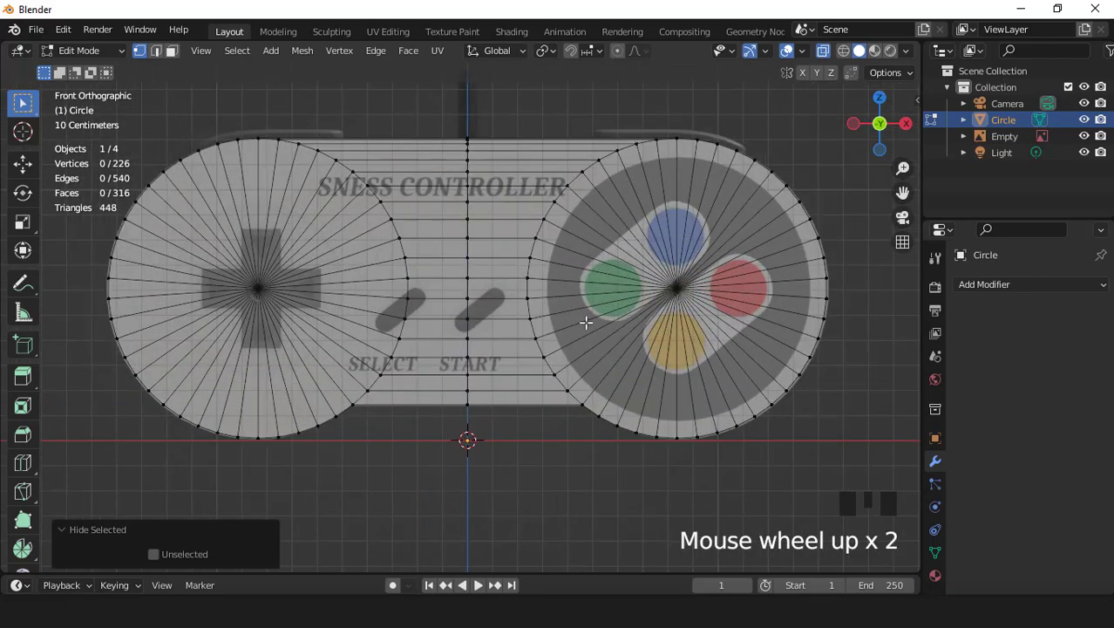
{"action": "middle_click_drag", "start_coordinate": [404, 295], "coordinate": [439, 297], "text": "shift"}
{"action": "scroll", "coordinate": [535, 303], "scroll_direction": "up", "scroll_amount": 1}
{"action": "key", "text": "3"}
{"action": "scroll", "coordinate": [447, 303], "scroll_direction": "down", "scroll_amount": 1}
{"action": "key", "text": "c"}
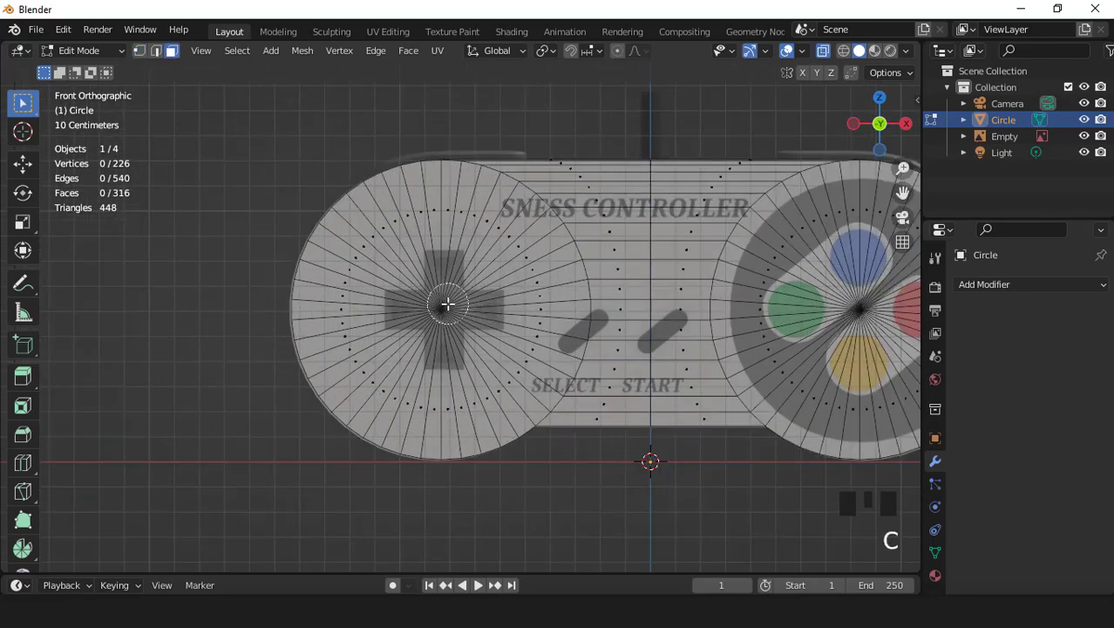
{"action": "scroll", "coordinate": [447, 304], "scroll_direction": "down", "scroll_amount": 2}
{"action": "left_click", "coordinate": [443, 309]}
{"action": "scroll", "coordinate": [626, 320], "scroll_direction": "up", "scroll_amount": 2}
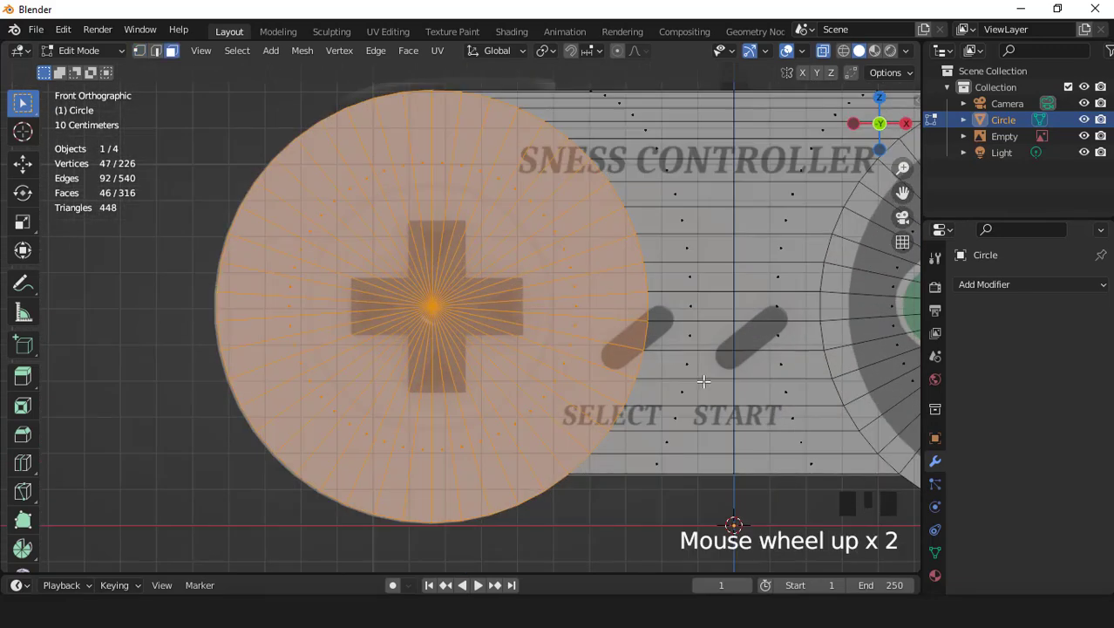
{"action": "key", "text": "i"}
{"action": "left_click", "coordinate": [618, 329]}
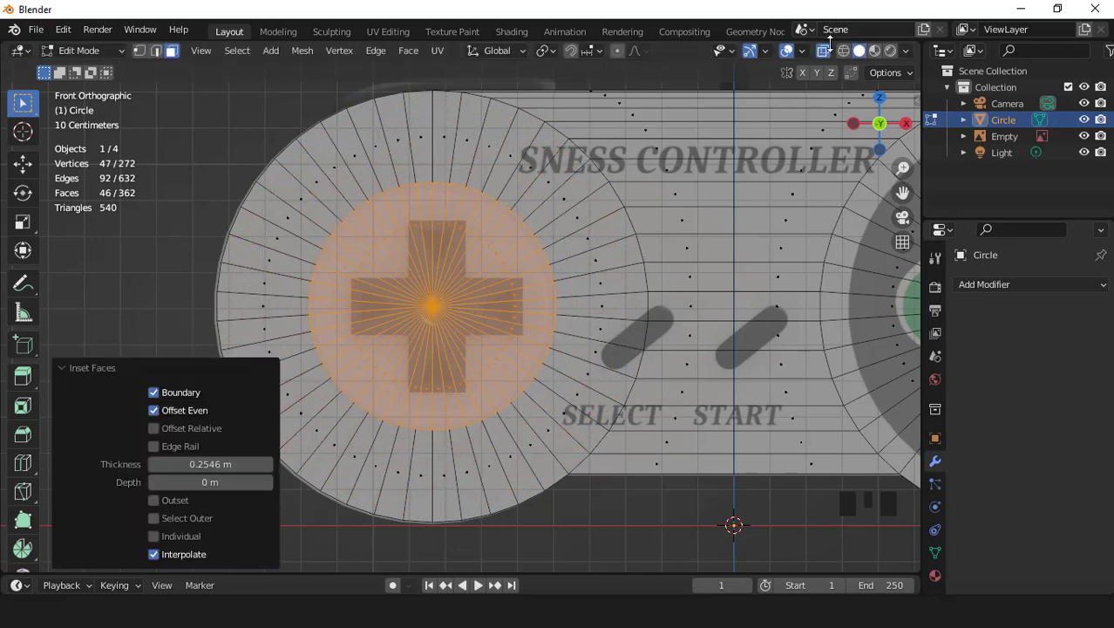
- Extrude the inset circle about 0.022 m into the body to form the D-pad recess
{"action": "middle_click_drag", "start_coordinate": [561, 321], "coordinate": [577, 321]}
{"action": "scroll", "coordinate": [577, 321], "scroll_direction": "up", "scroll_amount": 1}
{"action": "key", "text": "e"}
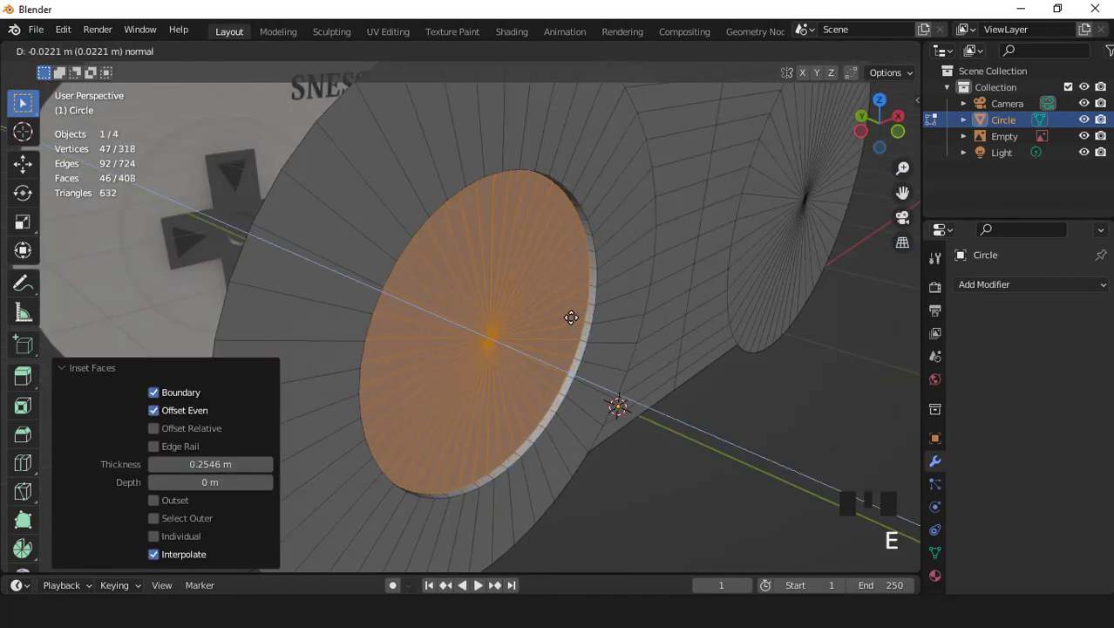
{"action": "left_click", "coordinate": [571, 317]}
- Reveal the body's hidden geometry and return to Object Mode
{"action": "key", "text": "KP_1"}
{"action": "scroll", "coordinate": [571, 317], "scroll_direction": "down", "scroll_amount": 3}
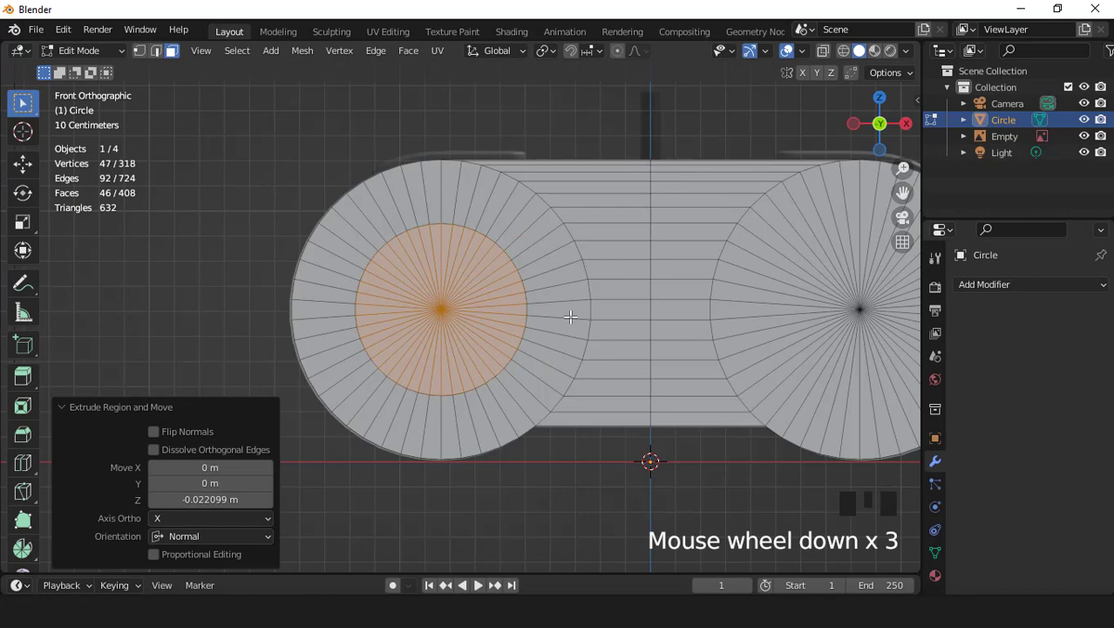
{"action": "key", "text": "alt+h"}
{"action": "key", "text": "KP_7"}
{"action": "key", "text": "Tab"}
{"action": "middle_click_drag", "start_coordinate": [569, 314], "coordinate": [288, 266]}
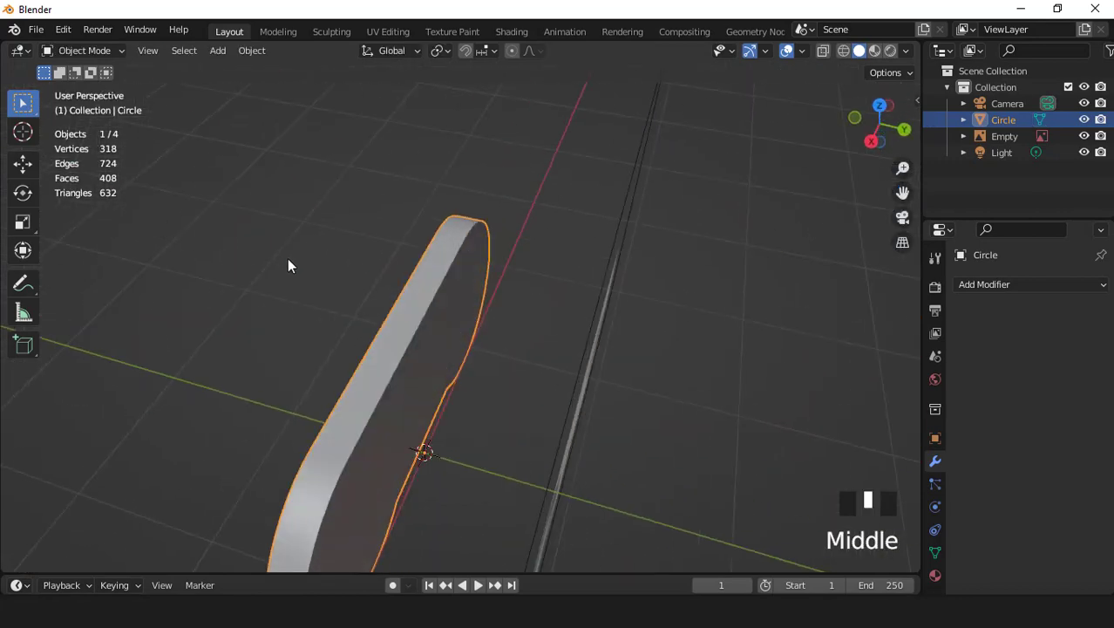
- Turn on X-ray in the front view so the reference image shows through the body
{"action": "key", "text": "KP_1"}
{"action": "scroll", "coordinate": [461, 254], "scroll_direction": "down", "scroll_amount": 2}
{"action": "left_click", "coordinate": [822, 51]}
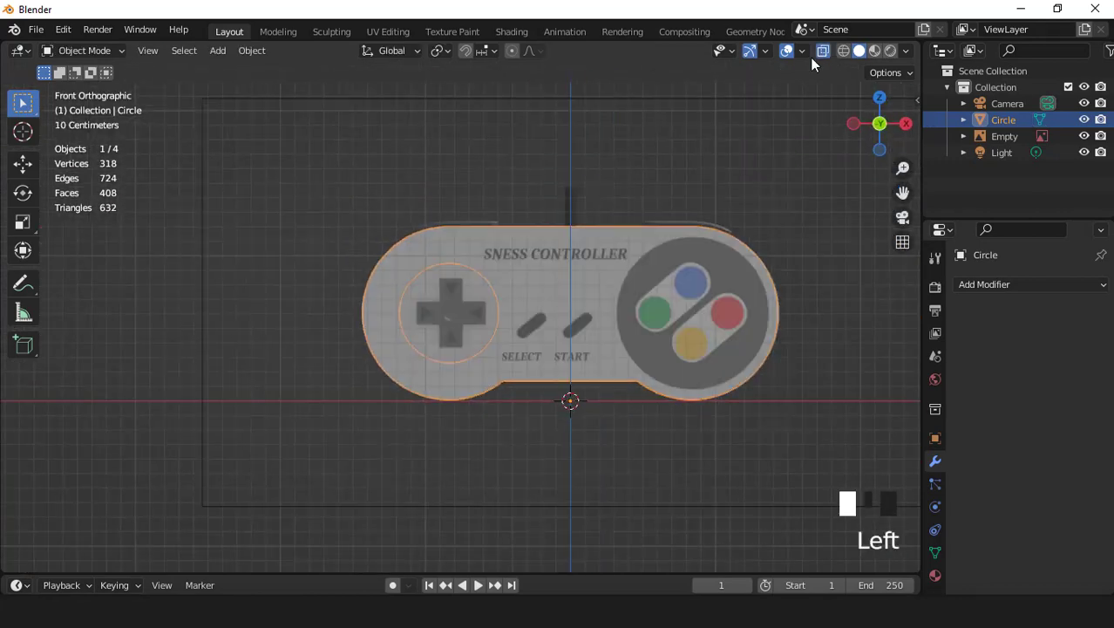
- Add a plane and move it 1.2477 m up along Z and -0.77 m along X, above the left shoulder button
{"action": "left_click", "coordinate": [217, 49]}
{"action": "mouse_move", "coordinate": [252, 70]}
{"action": "left_click", "coordinate": [375, 70]}
{"action": "scroll", "coordinate": [534, 245], "scroll_direction": "up", "scroll_amount": 2}
{"action": "key", "text": "g"}
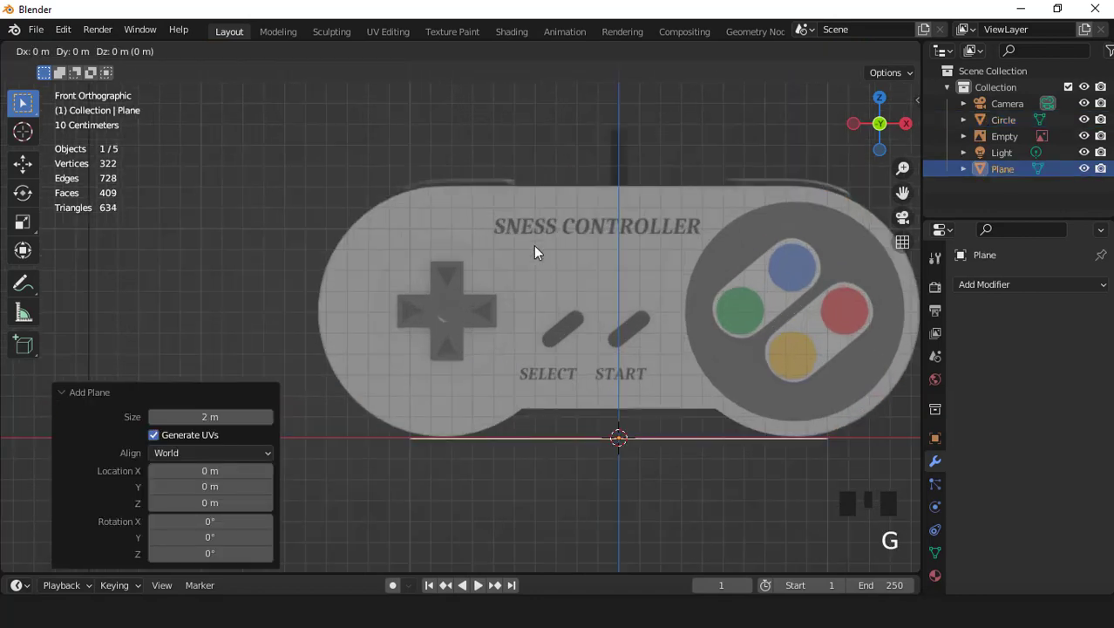
{"action": "key", "text": "z"}
{"action": "left_click", "coordinate": [519, 491]}
{"action": "key", "text": "g"}
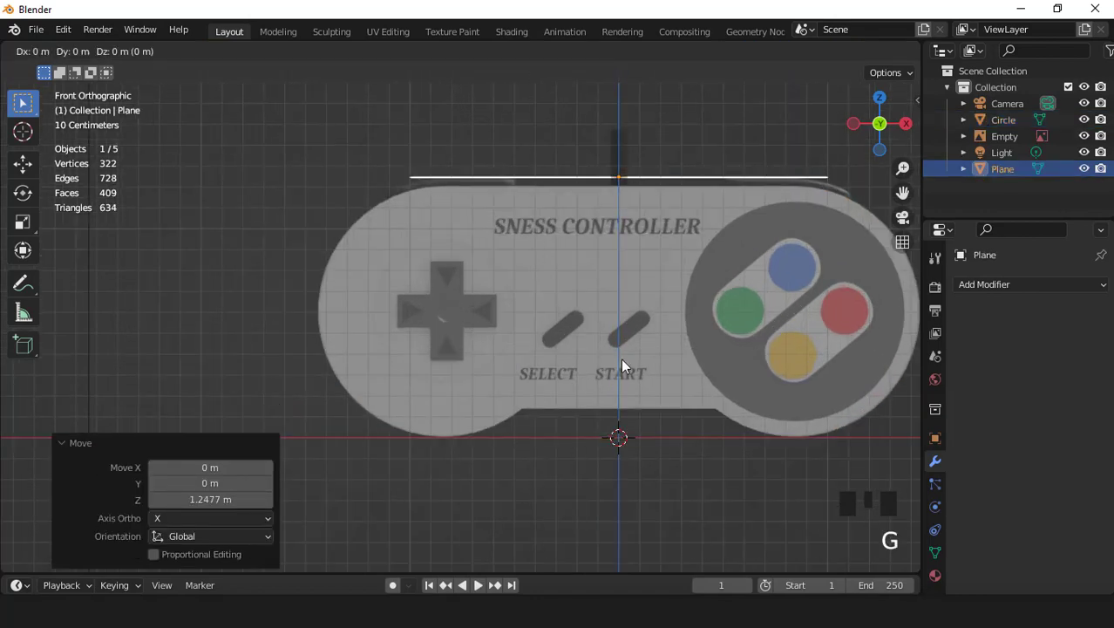
{"action": "key", "text": "x"}
{"action": "left_click", "coordinate": [460, 345]}
- Scale the plane to 0.291 and shift it about -0.021 m along X to match the left shoulder button's length
{"action": "key", "text": "KP_Decimal"}
{"action": "scroll", "coordinate": [668, 440], "scroll_direction": "up", "scroll_amount": 5}
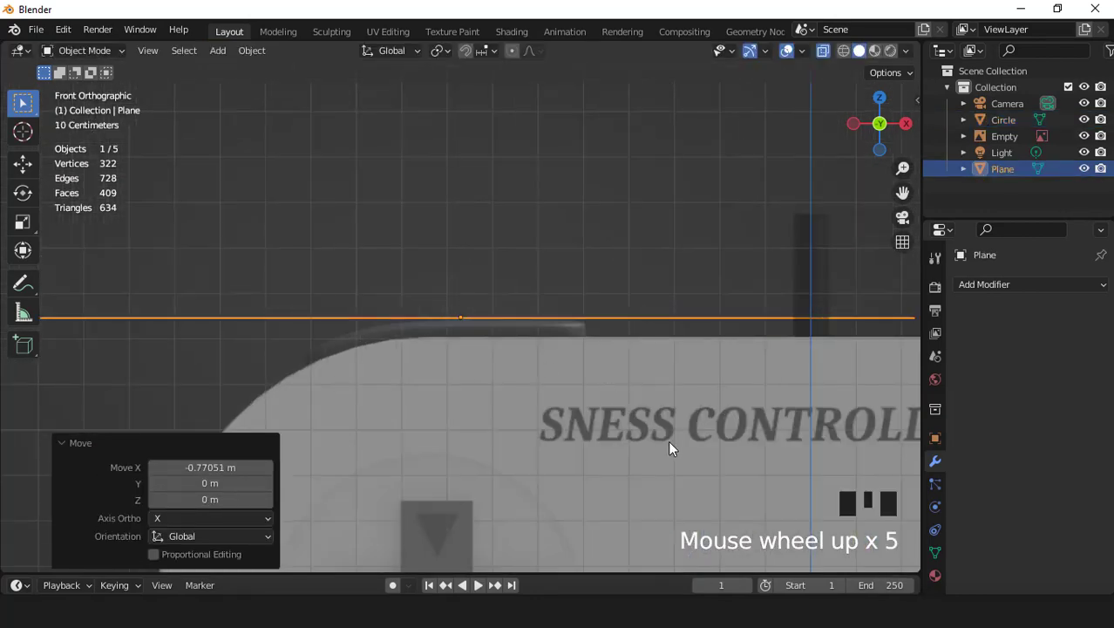
{"action": "key", "text": "s"}
{"action": "left_click", "coordinate": [501, 370]}
{"action": "scroll", "coordinate": [580, 380], "scroll_direction": "up", "scroll_amount": 1}
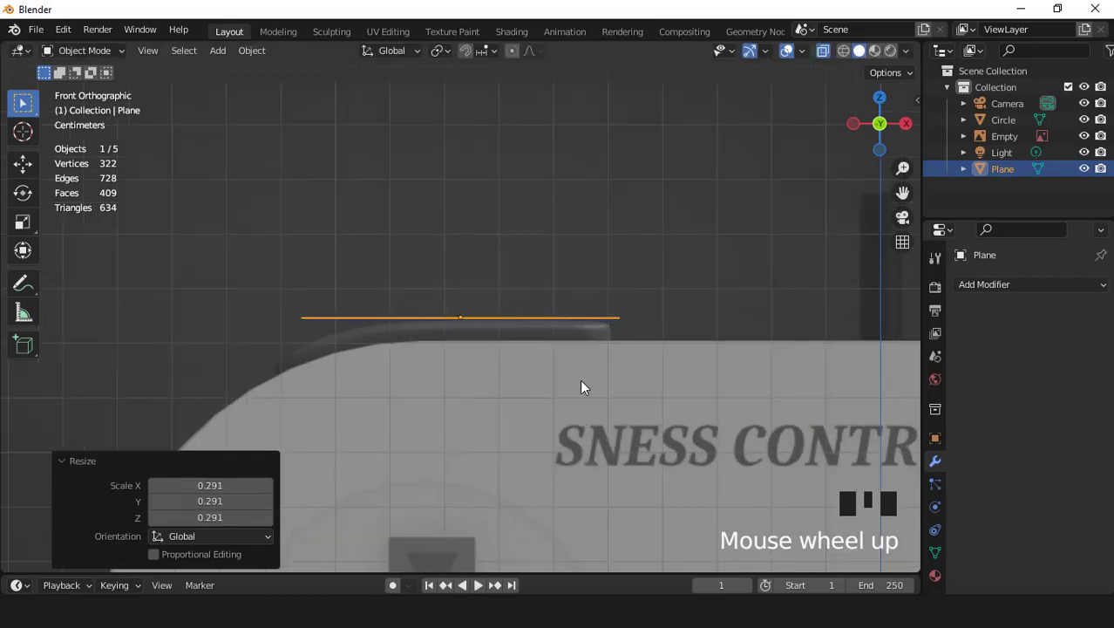
{"action": "key", "text": "g"}
{"action": "key", "text": "x"}
{"action": "left_click", "coordinate": [568, 377]}
- From the top view, scale the plane to 0.243 along Y and move it along Y onto the body's thickness
{"action": "key", "text": "KP_7"}
{"action": "key", "text": "s"}
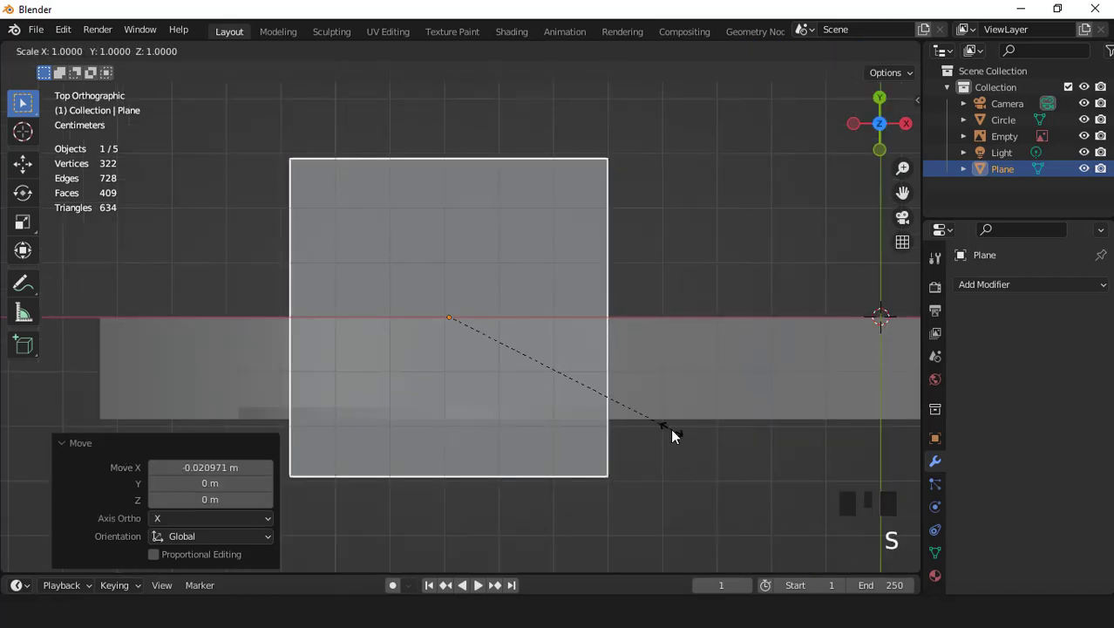
{"action": "key", "text": "y"}
{"action": "left_click", "coordinate": [507, 353]}
{"action": "key", "text": "g"}
{"action": "key", "text": "y"}
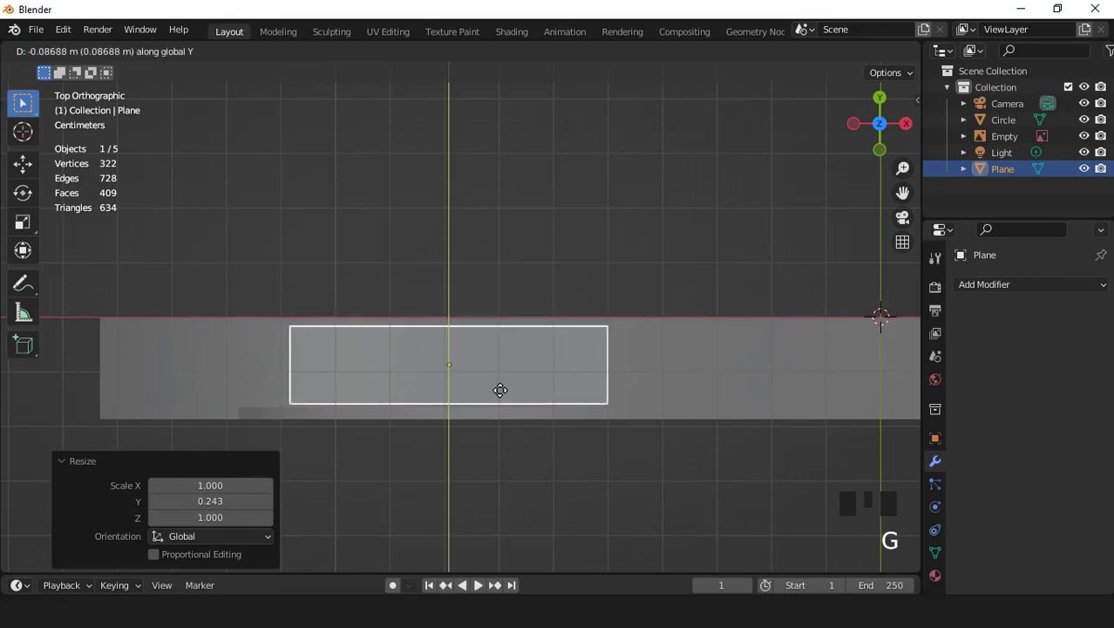
{"action": "left_click", "coordinate": [499, 393]}
- Scale the plane to 0.889 along Y and centre it across the body's thickness
{"action": "key", "text": "s"}
{"action": "key", "text": "y"}
{"action": "left_click", "coordinate": [499, 395]}
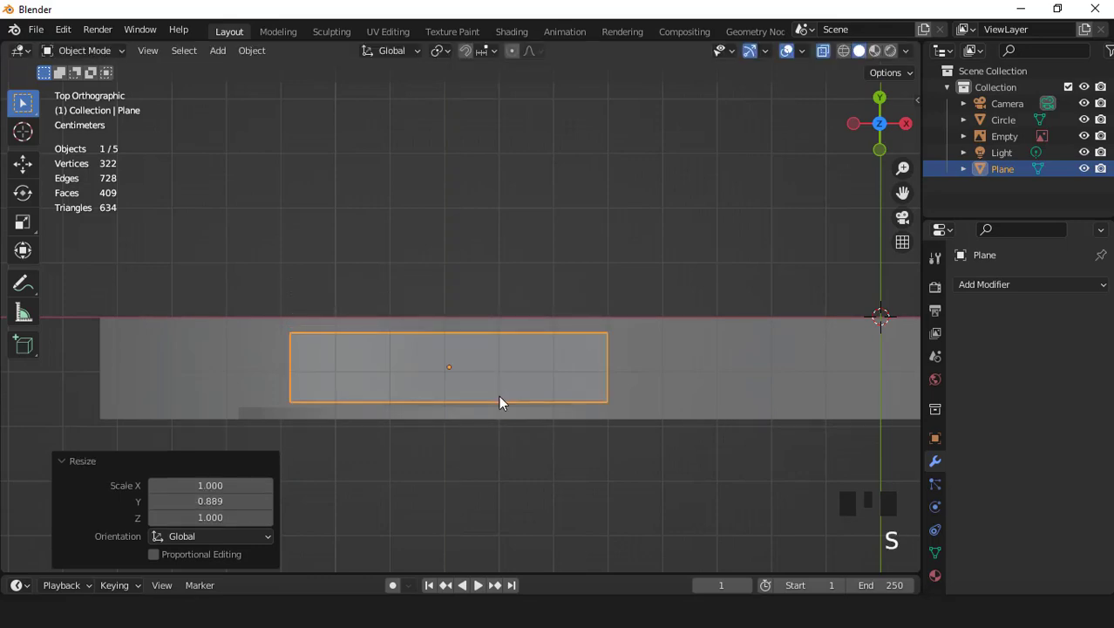
{"action": "key", "text": "g"}
{"action": "key", "text": "y"}
{"action": "left_click", "coordinate": [499, 397]}
- Cut five crosswise edge loops into the plane and add a level 2 Subdivision modifier
{"action": "key", "text": "Tab"}
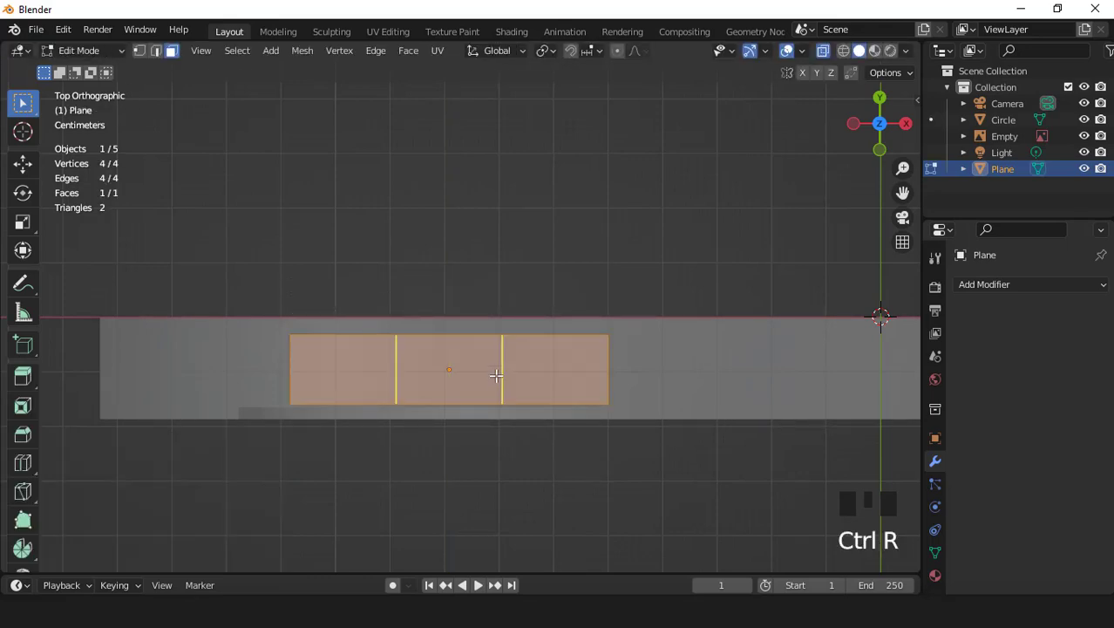
{"action": "left_click", "coordinate": [497, 374]}
{"action": "key", "text": "Tab"}
{"action": "key", "text": "ctrl+2"}
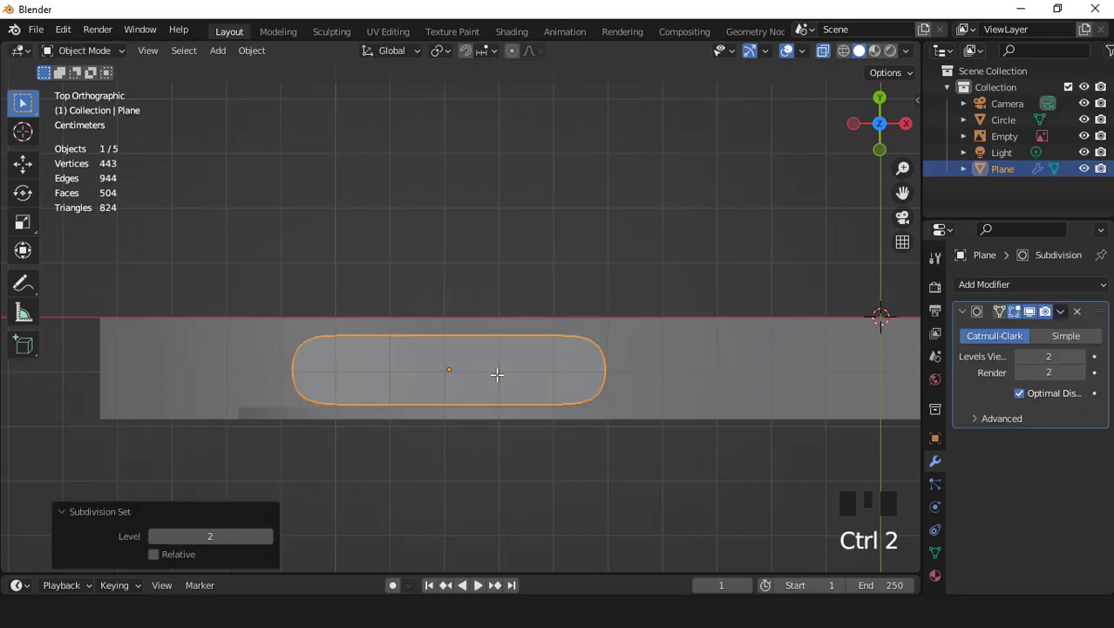
- In the front view, move the plane's two outermost left vertex pairs down to follow the reference button's curve
{"action": "key", "text": "KP_1"}
{"action": "key", "text": "Tab"}
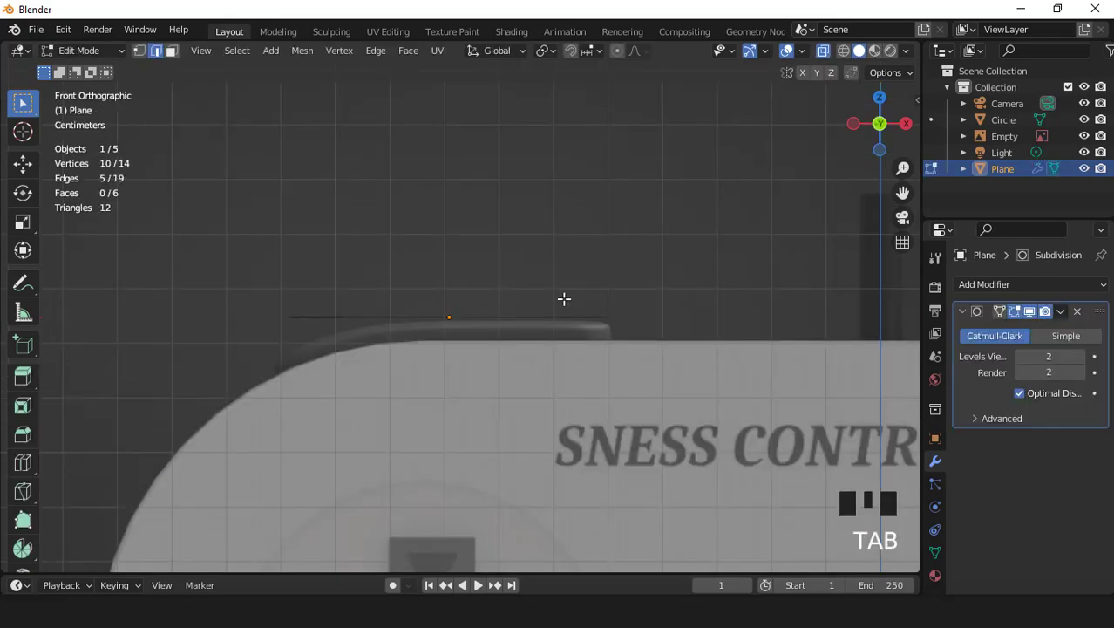
{"action": "left_click_drag", "start_coordinate": [245, 269], "coordinate": [322, 349]}
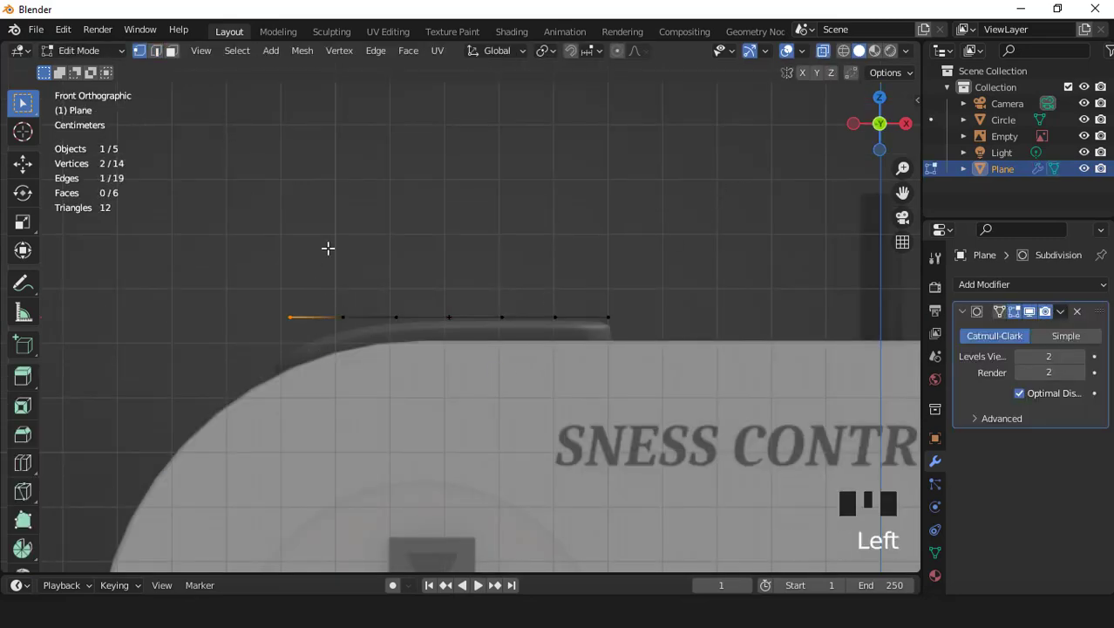
{"action": "key", "text": "g"}
{"action": "left_click", "coordinate": [317, 287]}
{"action": "left_click_drag", "start_coordinate": [313, 277], "coordinate": [373, 346]}
{"action": "key", "text": "g"}
{"action": "left_click", "coordinate": [378, 287]}
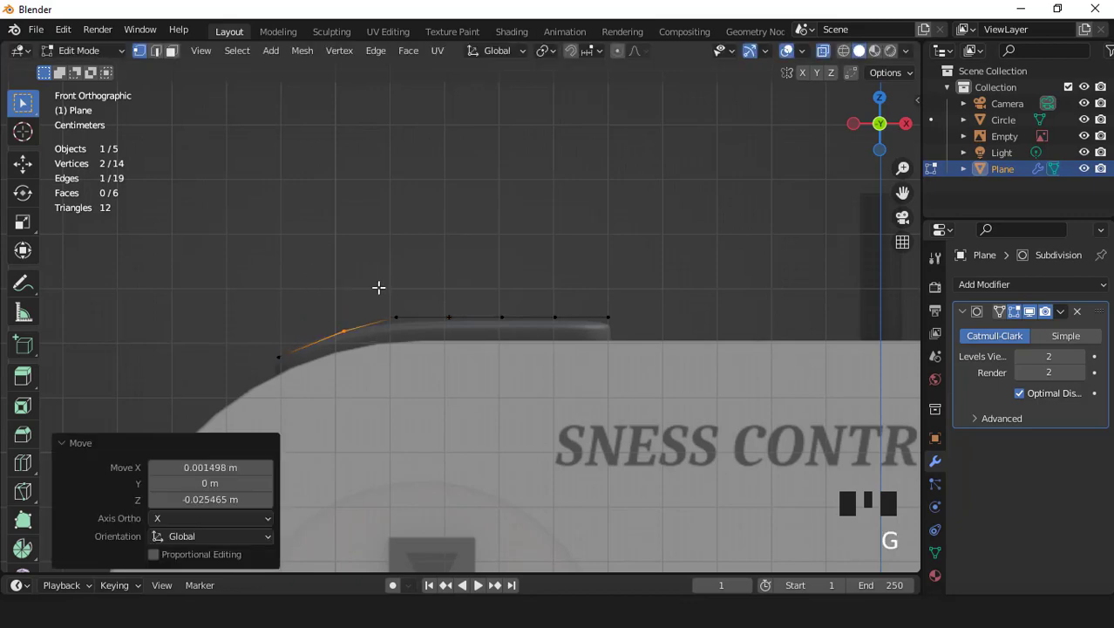
- Lower the plane's remaining ten vertices along Z onto the flat top of the reference button and return to Object Mode
{"action": "left_click_drag", "start_coordinate": [460, 336], "coordinate": [621, 333]}
{"action": "key", "text": "g"}
{"action": "key", "text": "z"}
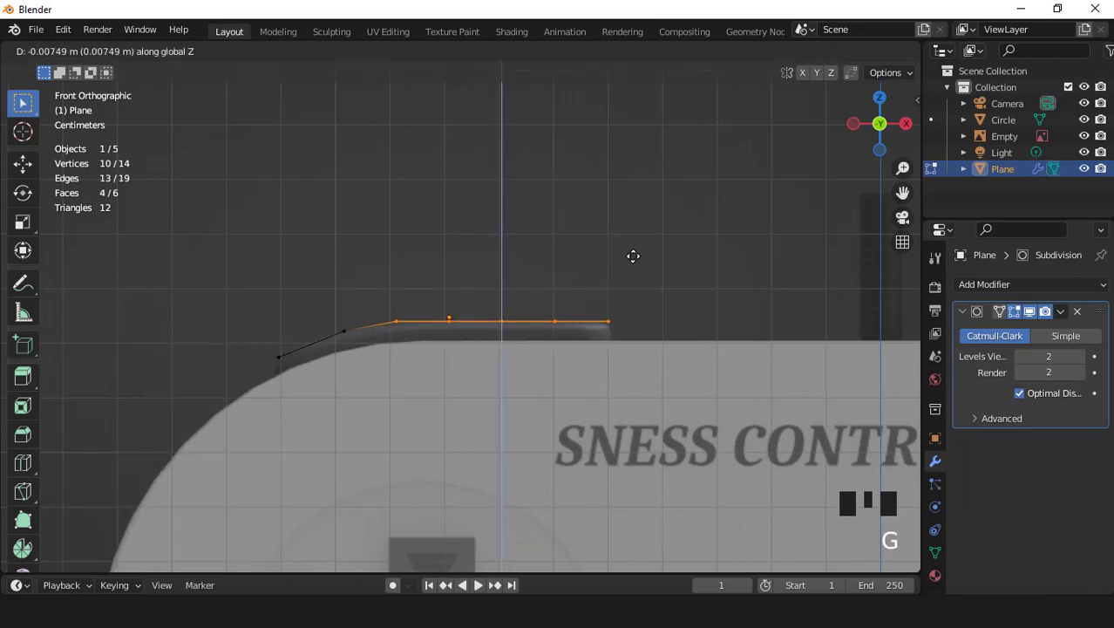
{"action": "left_click", "coordinate": [633, 258]}
{"action": "key", "text": "Tab"}
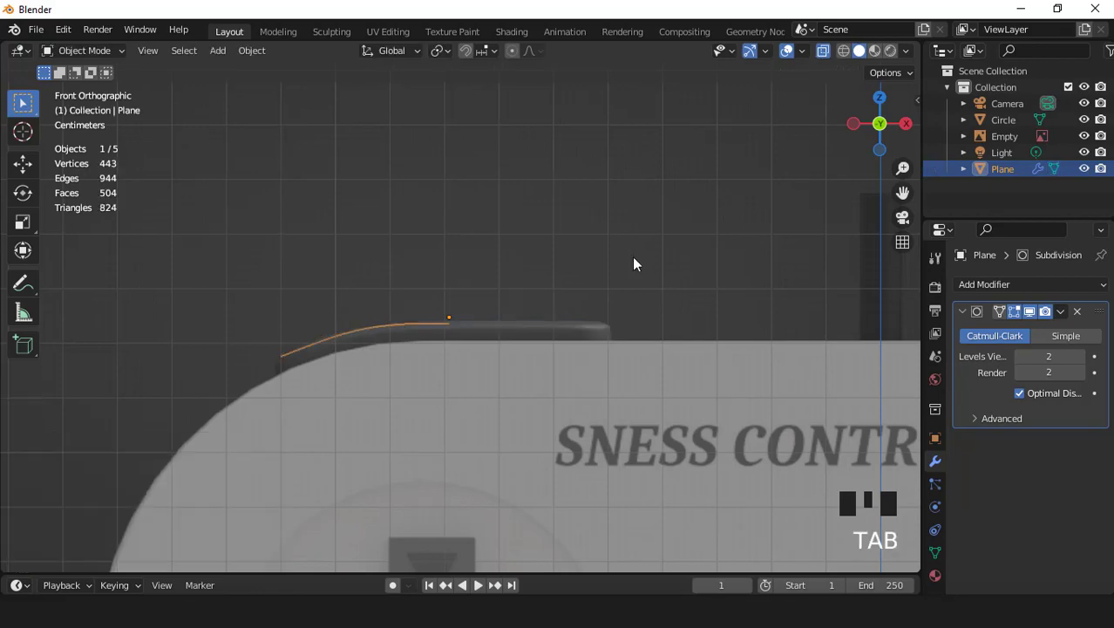
- Extrude all of the plane's faces about 0.04 m down along Z so the shoulder button meets the body
{"action": "key", "text": "KP_7"}
{"action": "key", "text": "KP_1"}
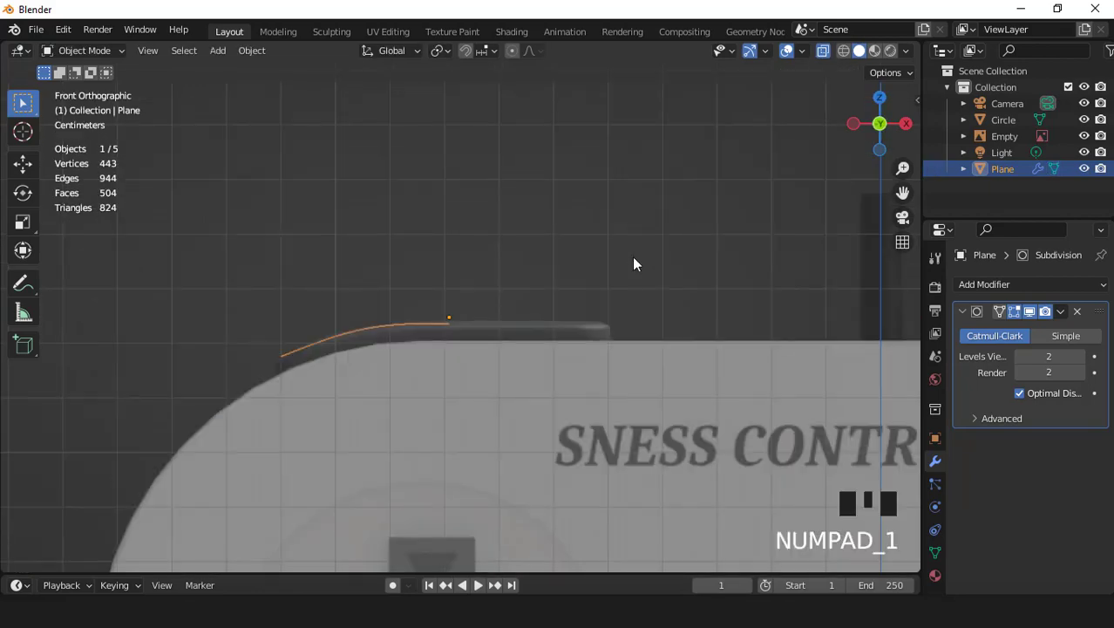
{"action": "key", "text": "Tab"}
{"action": "key", "text": "3"}
{"action": "scroll", "coordinate": [614, 229], "scroll_direction": "up", "scroll_amount": 1}
{"action": "key", "text": "e"}
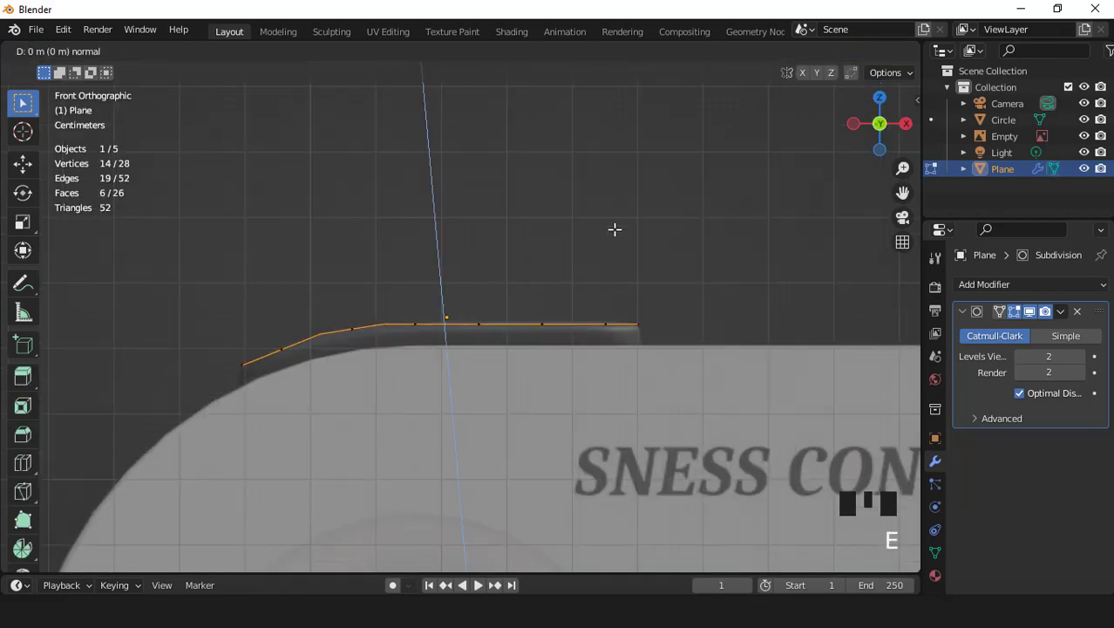
{"action": "right_click", "coordinate": [615, 229]}
{"action": "key", "text": "g"}
{"action": "key", "text": "z"}
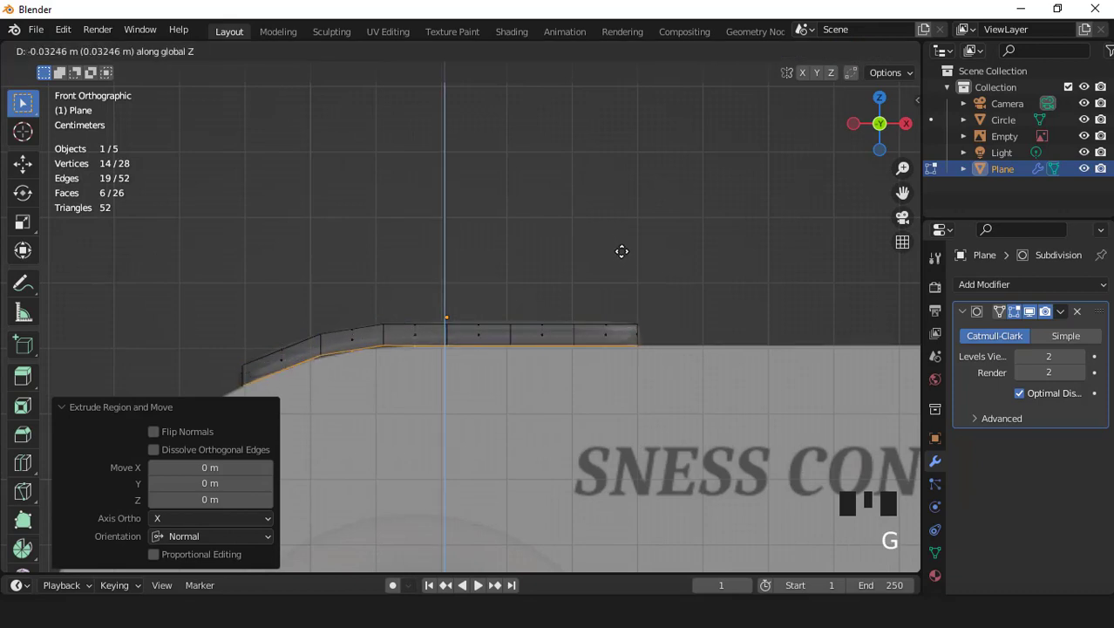
{"action": "left_click", "coordinate": [622, 254]}
- Add supporting edge loops around the shoulder button near its top and bottom edges, and return to Object Mode
{"action": "left_click", "coordinate": [644, 333]}
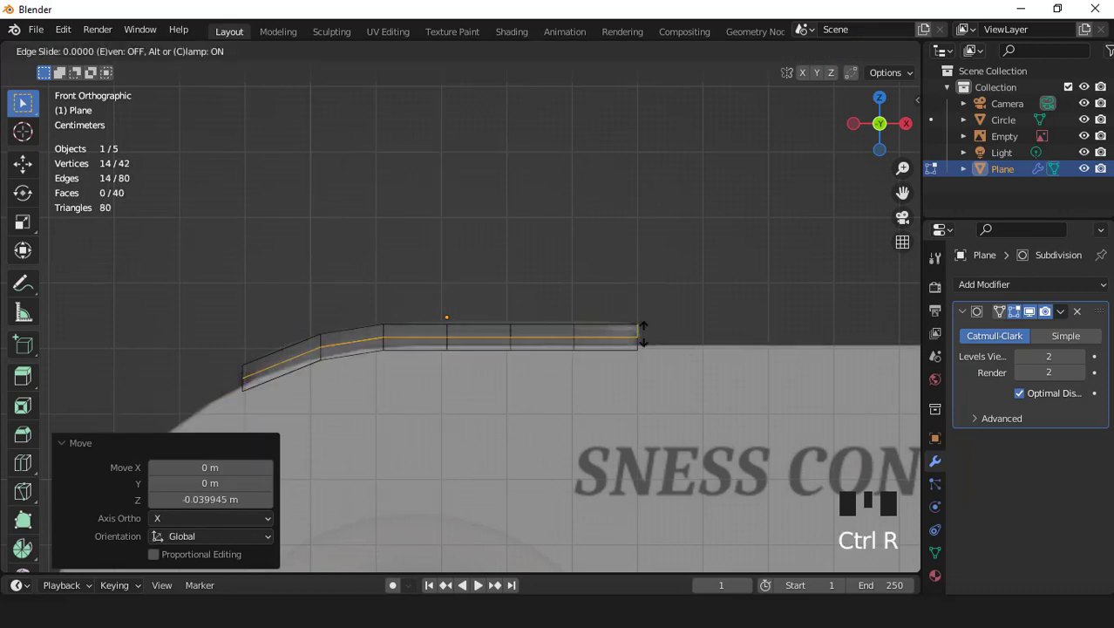
{"action": "left_click", "coordinate": [637, 334]}
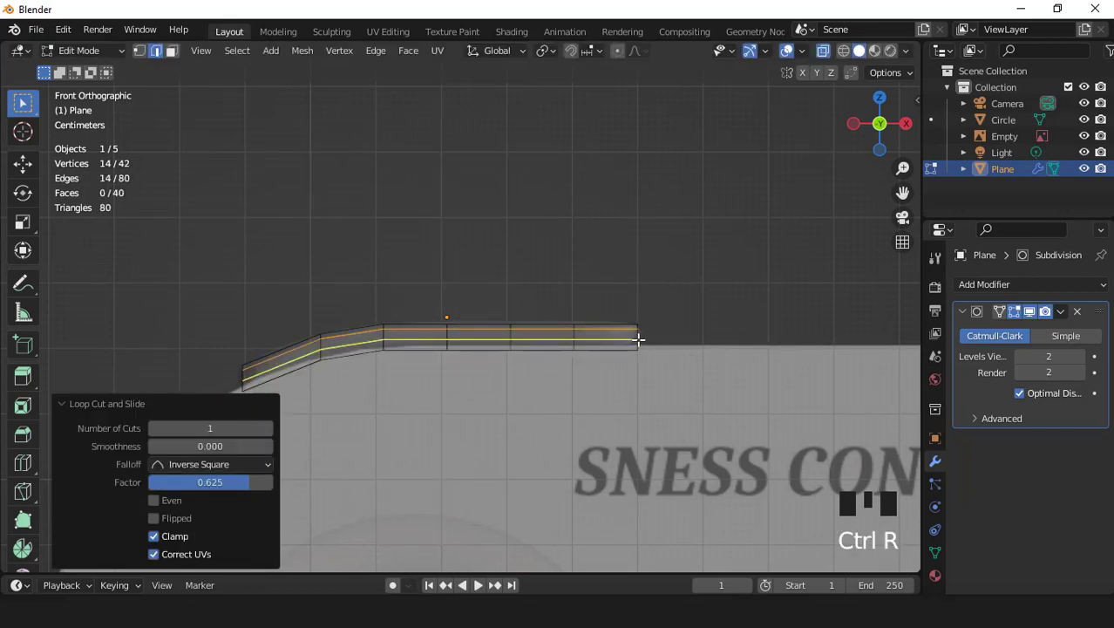
{"action": "left_click", "coordinate": [638, 339]}
{"action": "left_click", "coordinate": [640, 344]}
{"action": "key", "text": "Tab"}
- Shade the shoulder button smooth
{"action": "scroll", "coordinate": [666, 284], "scroll_direction": "down", "scroll_amount": 1}
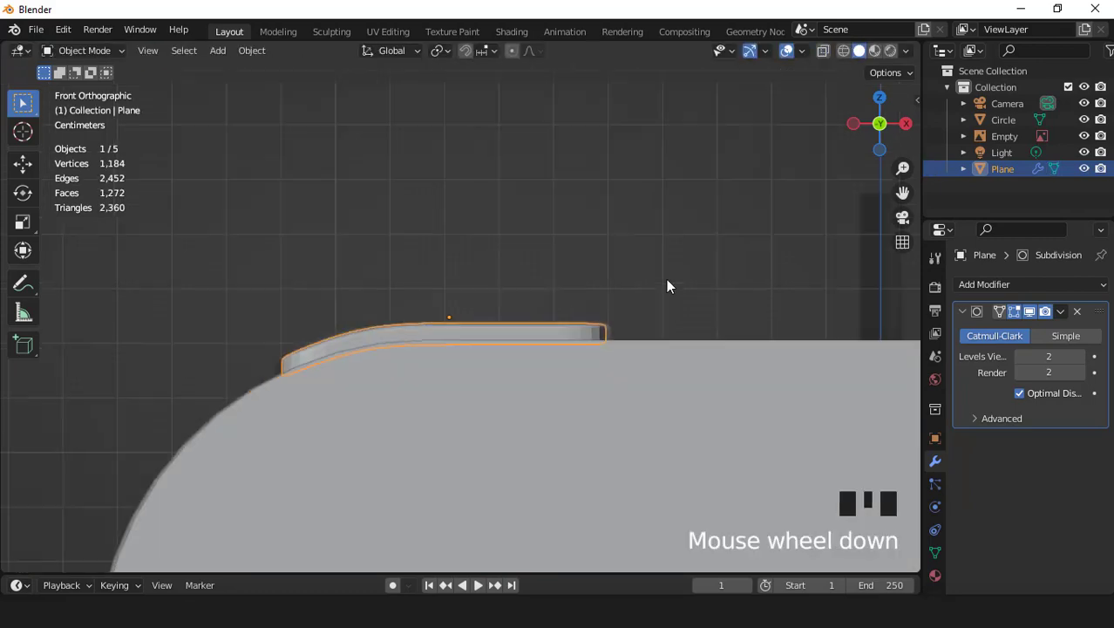
{"action": "middle_click_drag", "start_coordinate": [667, 285], "coordinate": [622, 373]}
{"action": "scroll", "coordinate": [621, 373], "scroll_direction": "up", "scroll_amount": 2}
{"action": "right_click", "coordinate": [541, 295]}
{"action": "key", "text": "KP_1"}
{"action": "scroll", "coordinate": [539, 290], "scroll_direction": "down", "scroll_amount": 1}
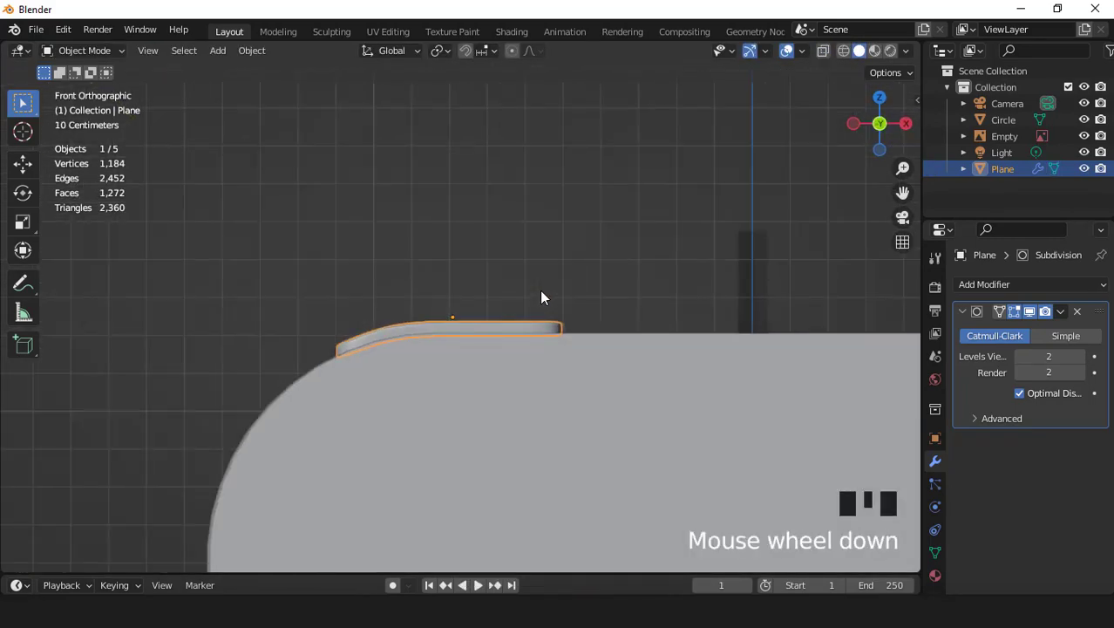
- Apply all of the shoulder button's transforms and mirror it across the X axis with a Mirror modifier
{"action": "scroll", "coordinate": [539, 289], "scroll_direction": "up", "scroll_amount": 1}
{"action": "key", "text": "ctrl+a"}
{"action": "left_click", "coordinate": [540, 290]}
{"action": "scroll", "coordinate": [543, 296], "scroll_direction": "down", "scroll_amount": 6}
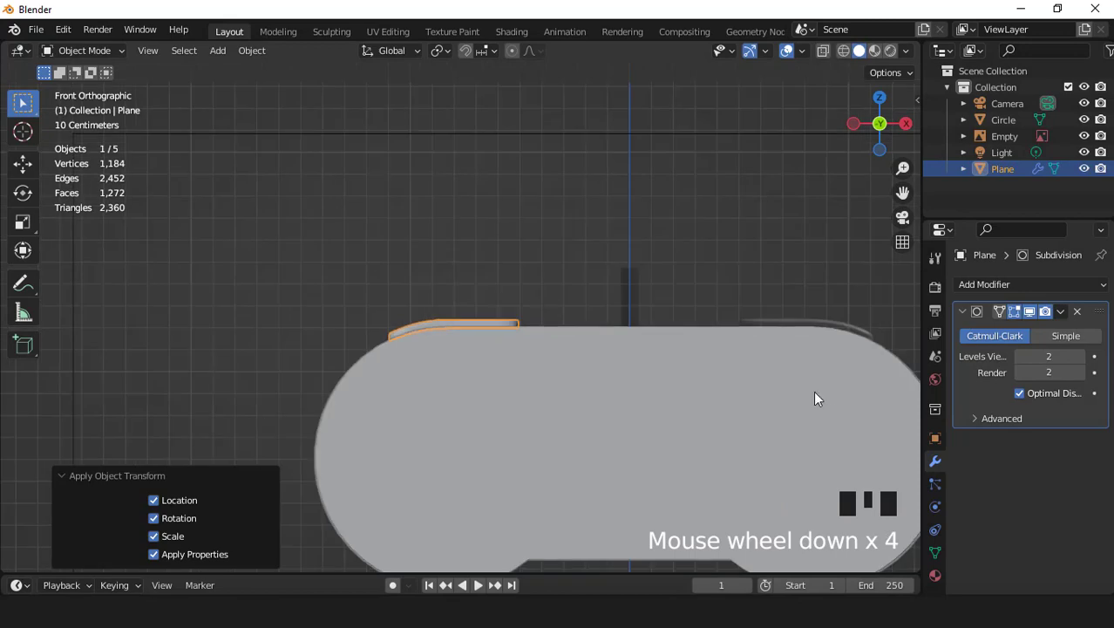
{"action": "left_click", "coordinate": [994, 284]}
{"action": "left_click", "coordinate": [778, 473]}
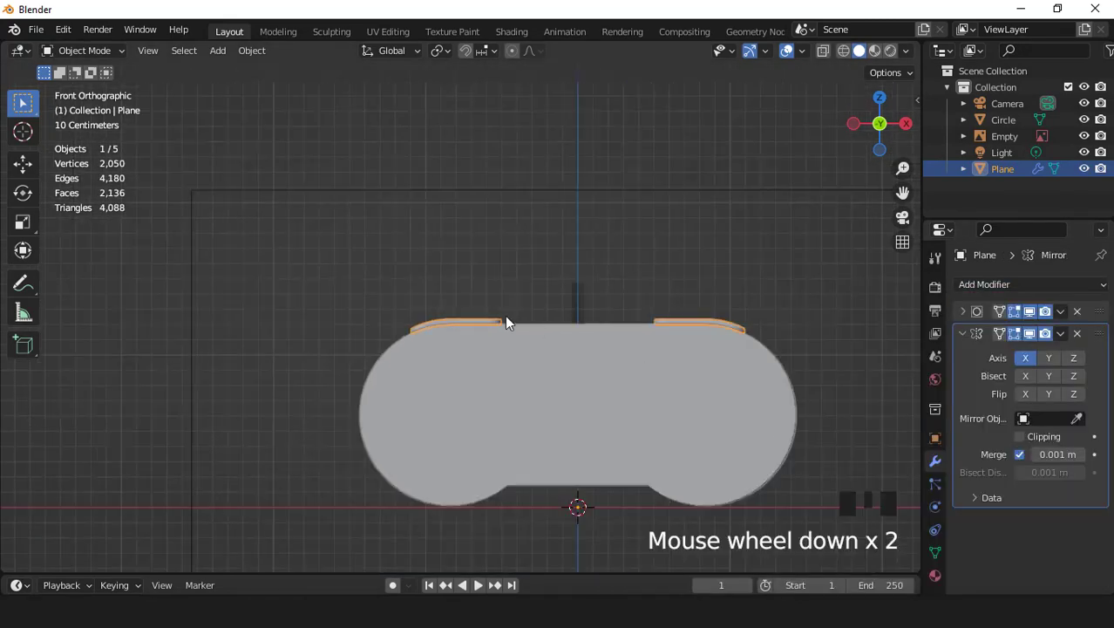
{"action": "middle_click_drag", "start_coordinate": [505, 316], "coordinate": [471, 376]}
{"action": "scroll", "coordinate": [471, 375], "scroll_direction": "down", "scroll_amount": 1}
{"action": "key", "text": "KP_1"}
- Cut a vertical edge loop at the centre of the controller body and bevel it 0.0631 m wide with 3 segments
{"action": "middle_click_drag", "start_coordinate": [576, 343], "coordinate": [456, 351], "text": "shift"}
{"action": "scroll", "coordinate": [460, 352], "scroll_direction": "up", "scroll_amount": 2}
{"action": "left_click", "coordinate": [478, 355]}
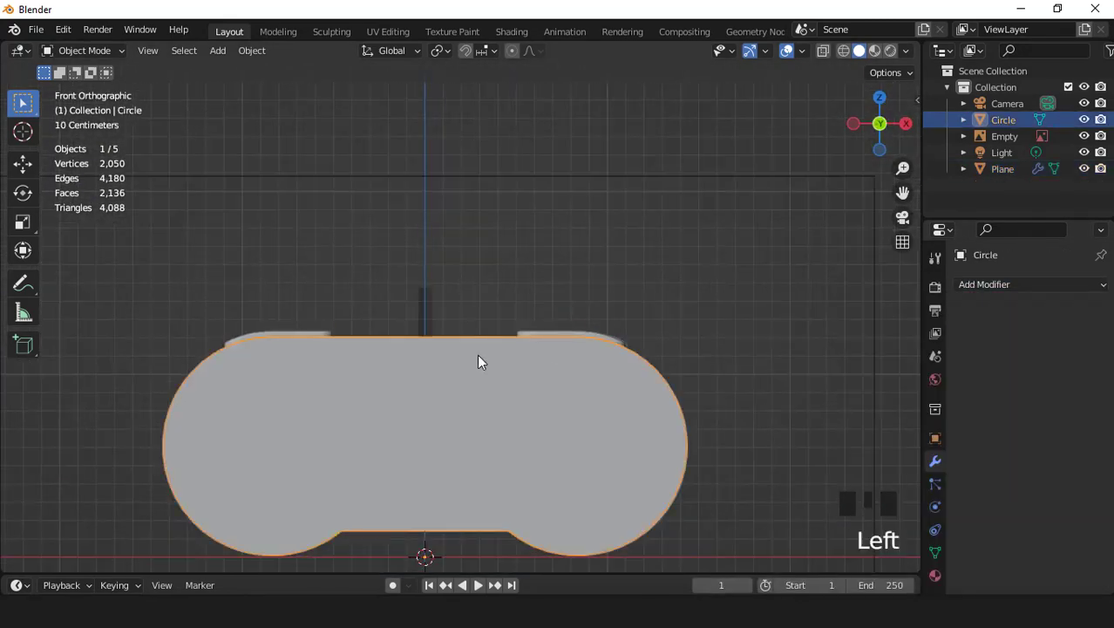
{"action": "key", "text": "Tab"}
{"action": "key", "text": "KP_7"}
{"action": "scroll", "coordinate": [446, 376], "scroll_direction": "up", "scroll_amount": 2}
{"action": "triple_click", "coordinate": [460, 345]}
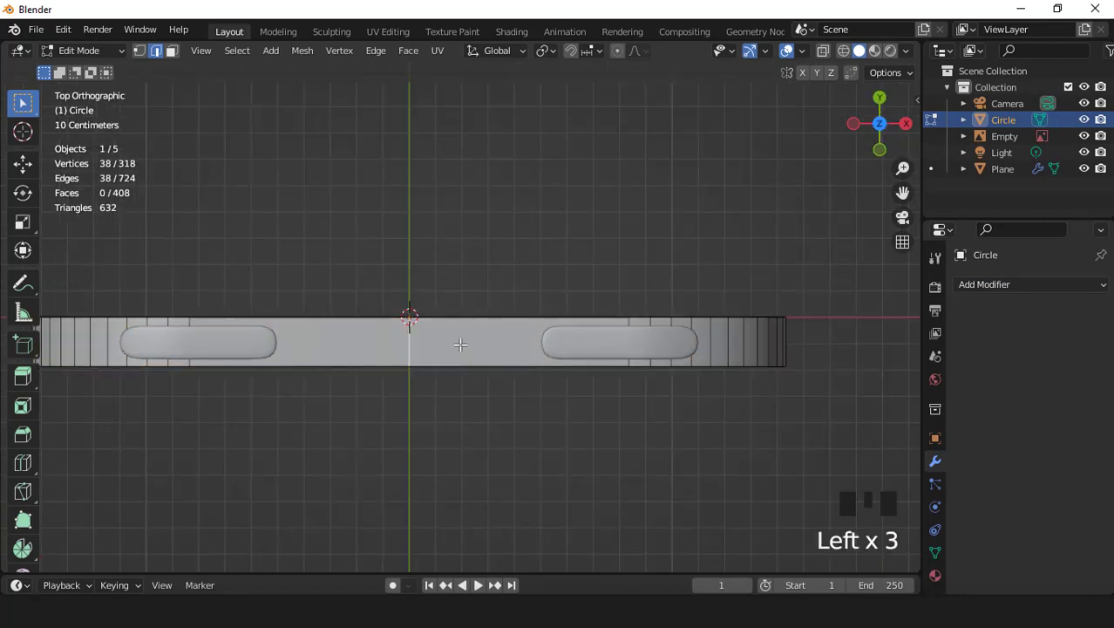
{"action": "scroll", "coordinate": [462, 318], "scroll_direction": "up", "scroll_amount": 2}
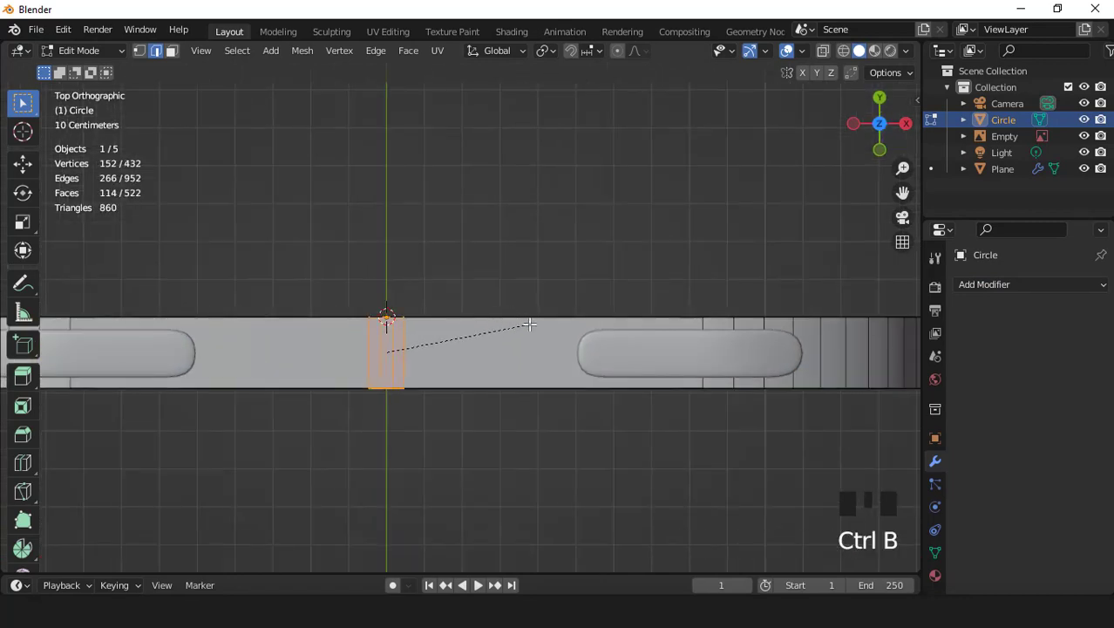
{"action": "left_click", "coordinate": [418, 352]}
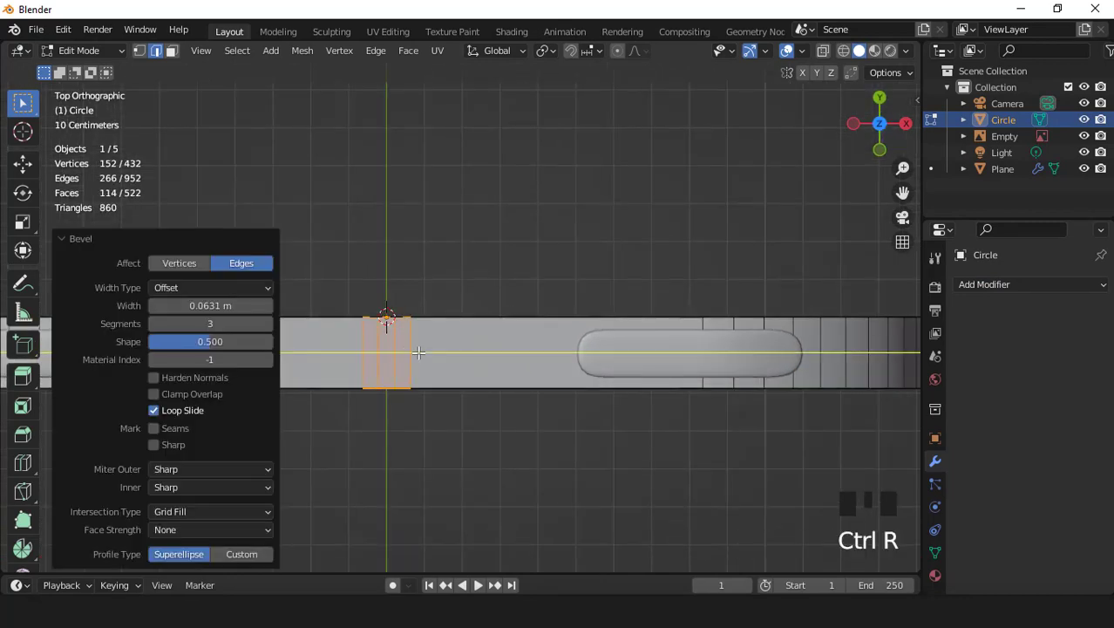
- Add three evenly spaced edge loops running along the rim of the controller body
{"action": "left_click", "coordinate": [418, 352]}
{"action": "scroll", "coordinate": [402, 360], "scroll_direction": "up", "scroll_amount": 1}
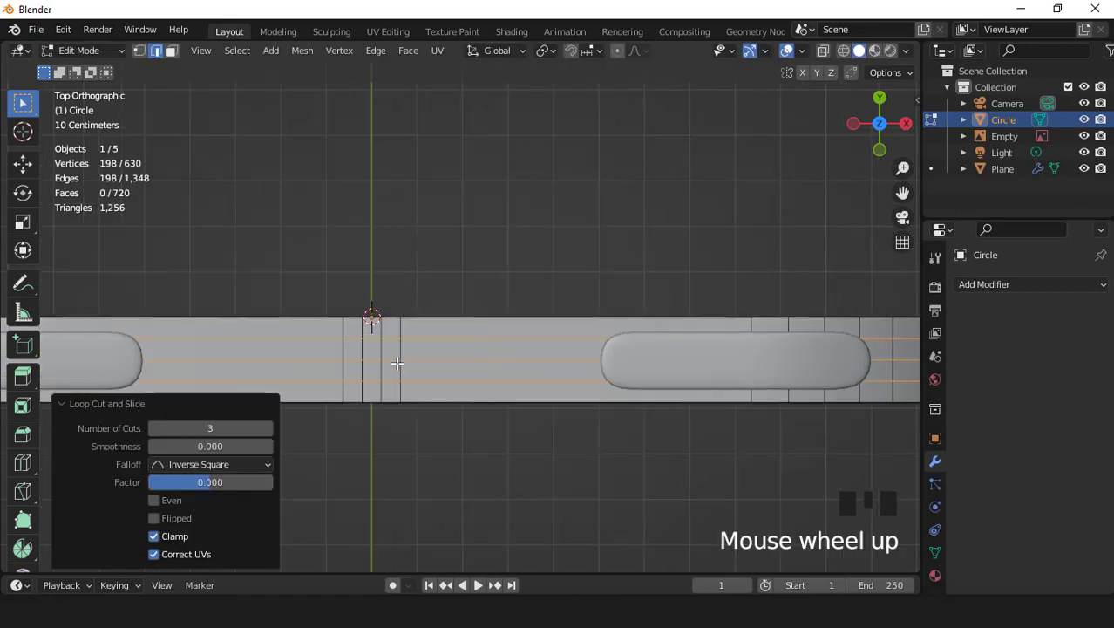
{"action": "key", "text": "s"}
{"action": "right_click", "coordinate": [481, 387]}
- Select the block of twelve faces at the centre of the body's top side and inset it 0.01466 m
{"action": "key", "text": "3"}
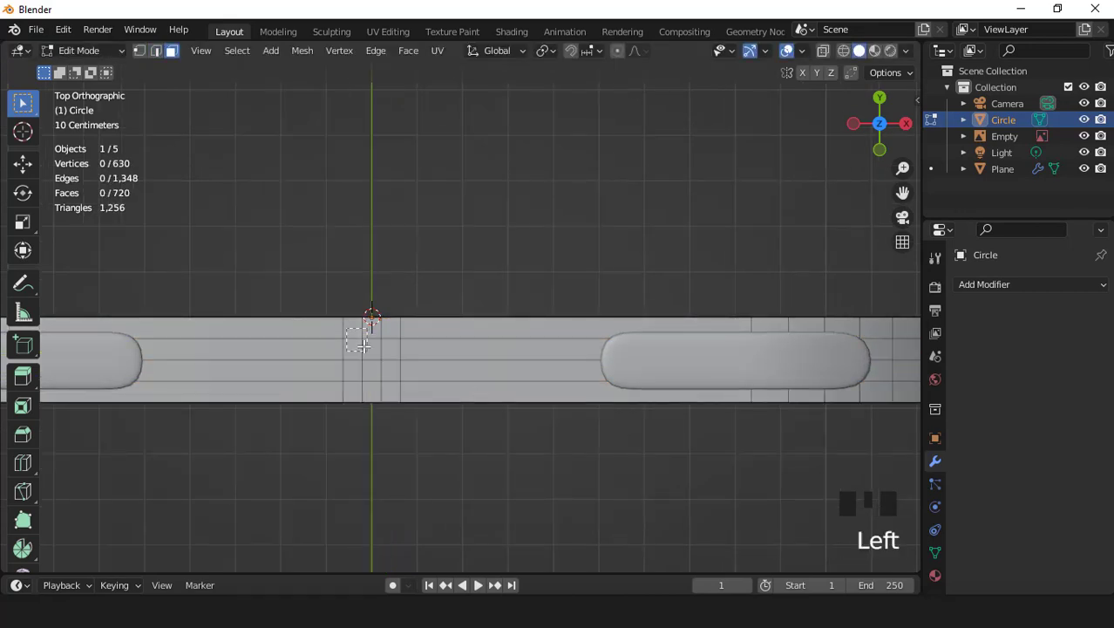
{"action": "left_click_drag", "start_coordinate": [392, 385], "coordinate": [395, 398]}
{"action": "scroll", "coordinate": [480, 386], "scroll_direction": "up", "scroll_amount": 1}
{"action": "key", "text": "i"}
{"action": "left_click", "coordinate": [495, 405]}
- Turn the inset faces into a circle with LoopTools and scale it down to about 0.51
{"action": "right_click", "coordinate": [435, 178]}
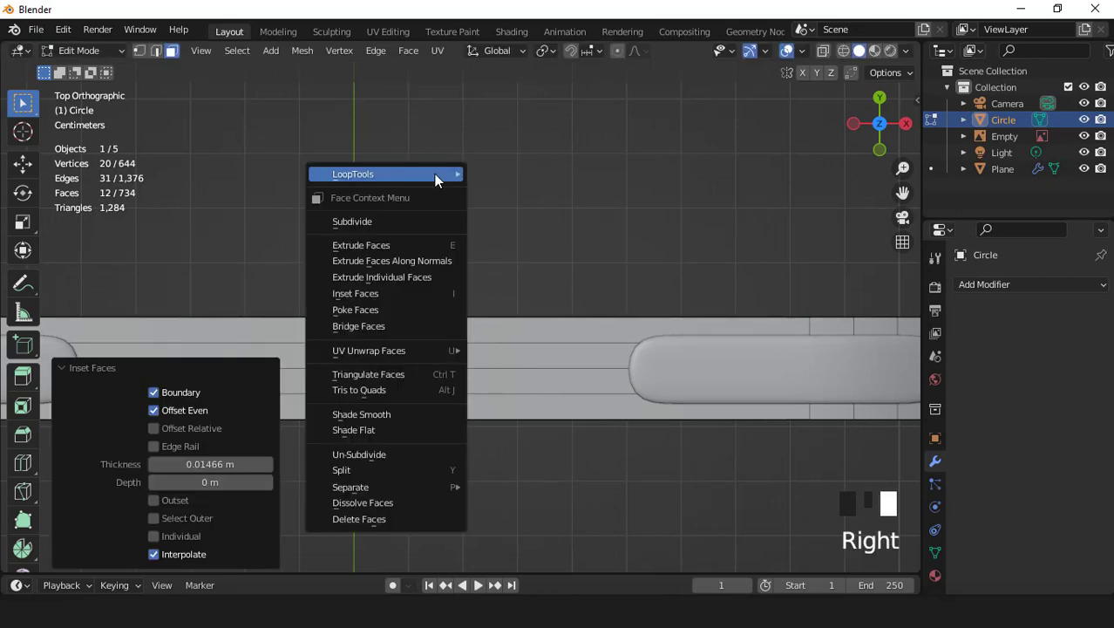
{"action": "mouse_move", "coordinate": [437, 179]}
{"action": "left_click", "coordinate": [501, 195]}
{"action": "key", "text": "s"}
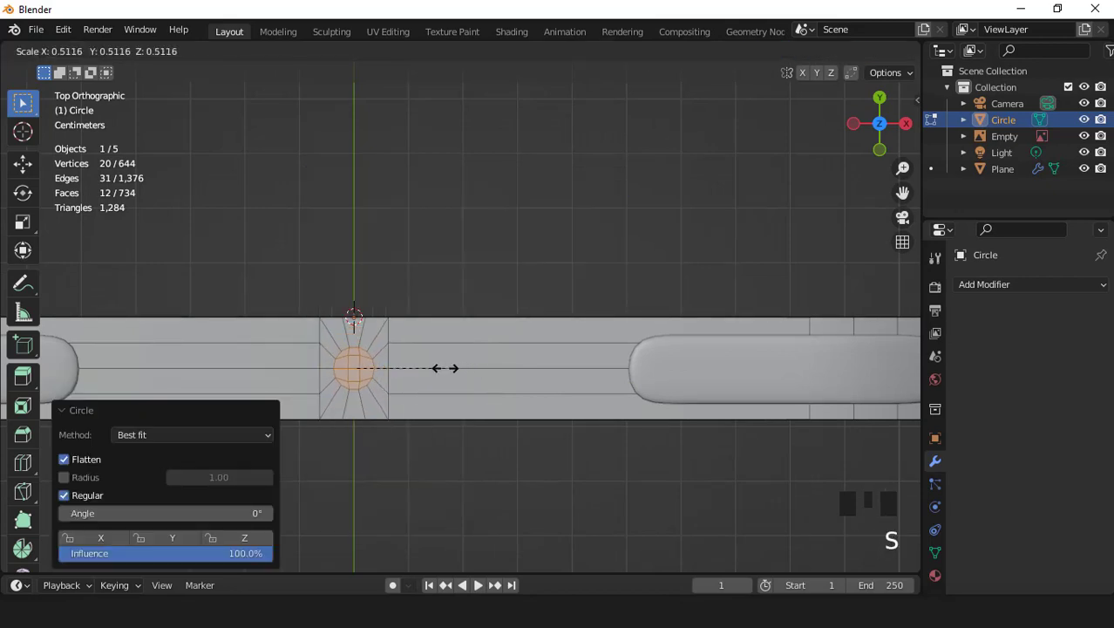
{"action": "left_click", "coordinate": [445, 368]}
- Compare the circle with the reference cable in the front view and scale it to 0.875
{"action": "key", "text": "KP_1"}
{"action": "scroll", "coordinate": [445, 367], "scroll_direction": "up", "scroll_amount": 2}
{"action": "key", "text": "1"}
{"action": "key", "text": "KP_Decimal"}
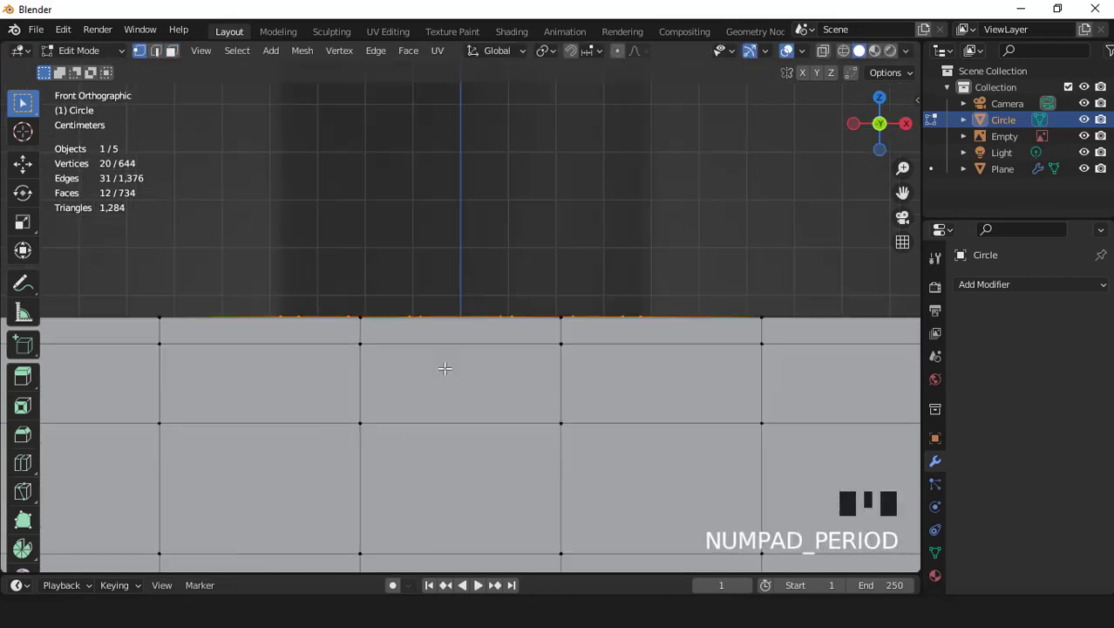
{"action": "scroll", "coordinate": [445, 368], "scroll_direction": "down", "scroll_amount": 2}
{"action": "key", "text": "s"}
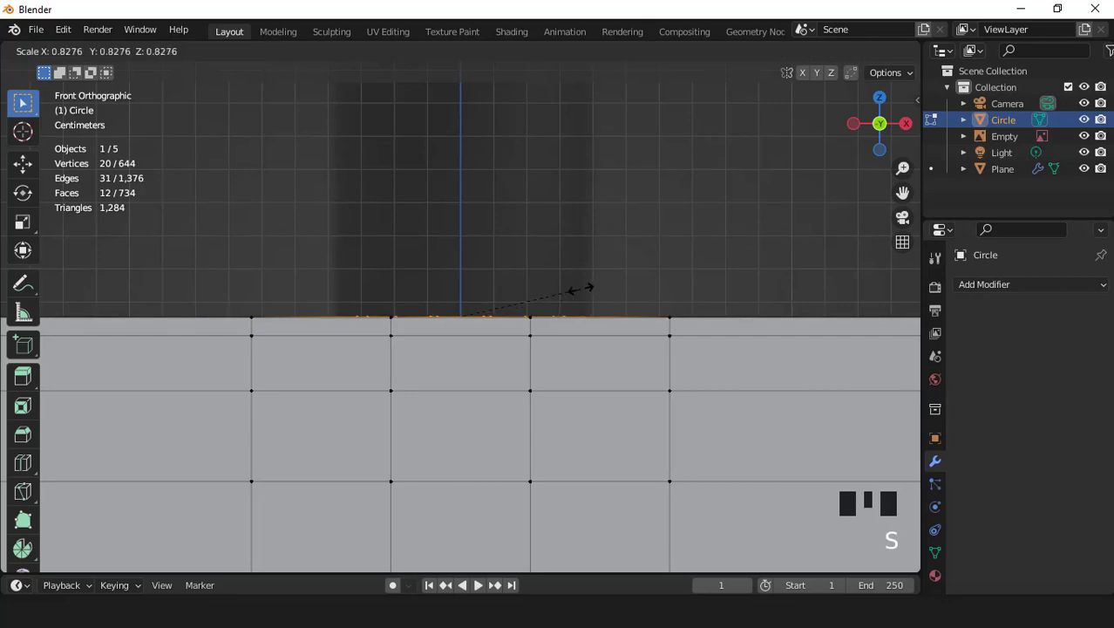
{"action": "left_click", "coordinate": [582, 289]}
- Scale the circle by 1.243 to match the width of the reference cable
{"action": "middle_click_drag", "start_coordinate": [589, 289], "coordinate": [508, 303]}
{"action": "key", "text": "KP_1"}
{"action": "key", "text": "s"}
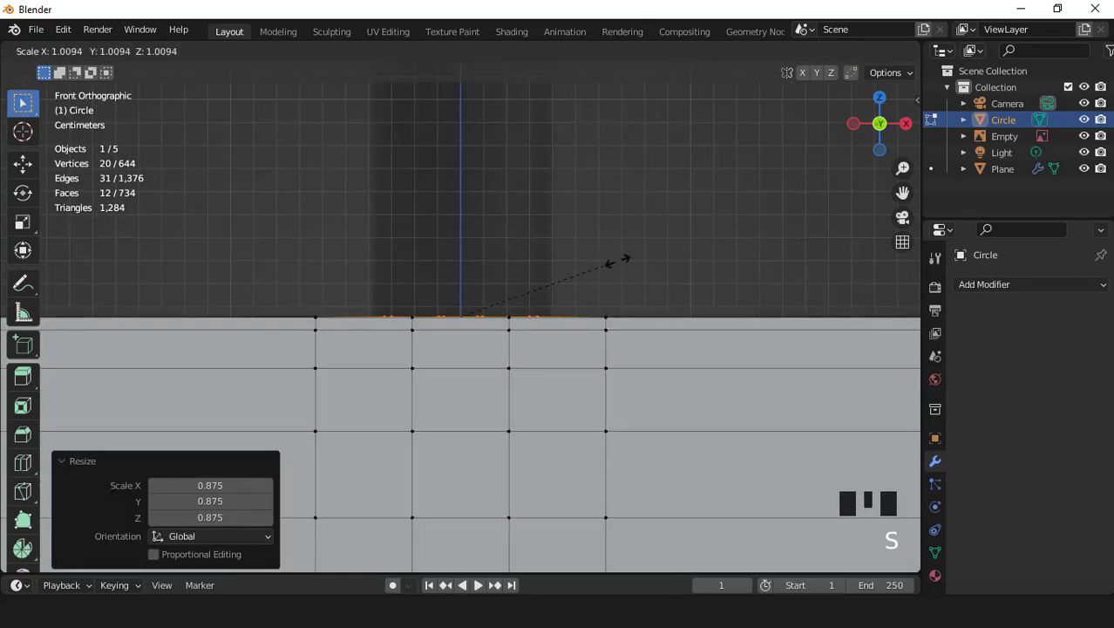
{"action": "left_click", "coordinate": [645, 256]}
{"action": "middle_click_drag", "start_coordinate": [645, 256], "coordinate": [560, 325]}
{"action": "scroll", "coordinate": [560, 325], "scroll_direction": "up", "scroll_amount": 1}
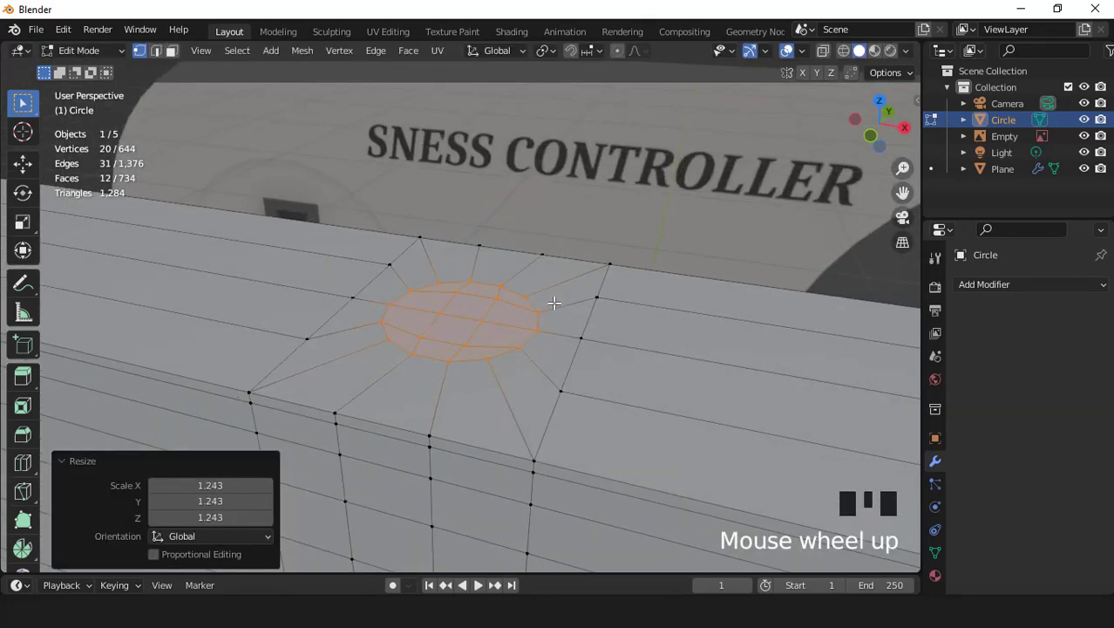
- Extrude the circle of faces about 0.014 m down into the body and inset the sunken faces slightly
{"action": "key", "text": "3"}
{"action": "key", "text": "e"}
{"action": "left_click", "coordinate": [560, 325]}
{"action": "key", "text": "i"}
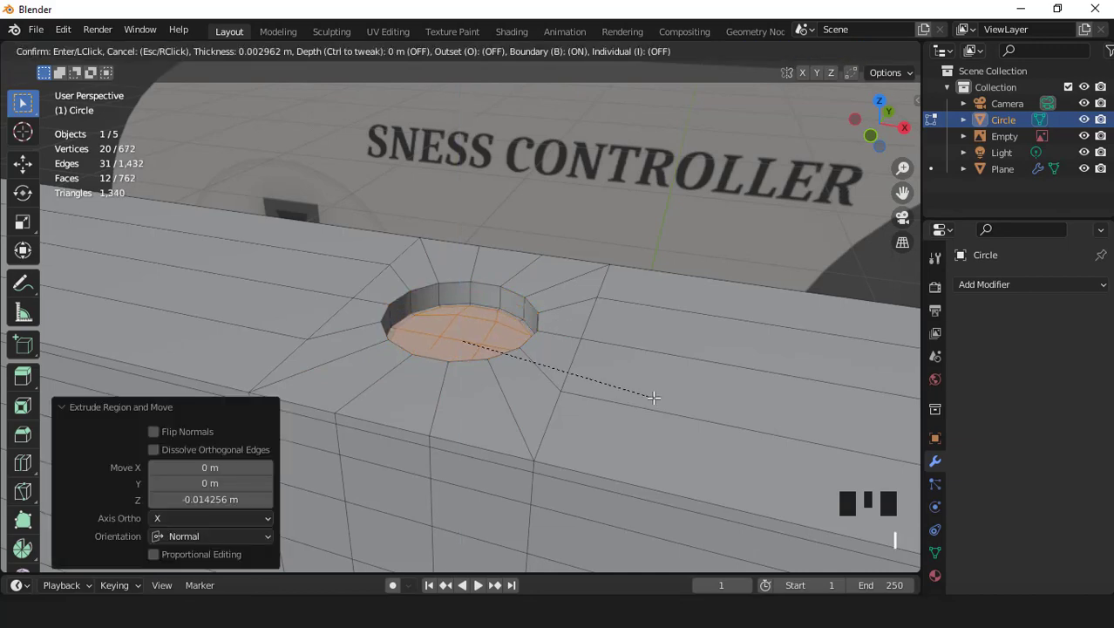
{"action": "left_click", "coordinate": [654, 392]}
- Extrude the inset faces 0.053268 m upward and raise their end further to form the cable stub
{"action": "key", "text": "KP_1"}
{"action": "key", "text": "e"}
{"action": "left_click", "coordinate": [654, 302]}
{"action": "scroll", "coordinate": [598, 306], "scroll_direction": "down", "scroll_amount": 5}
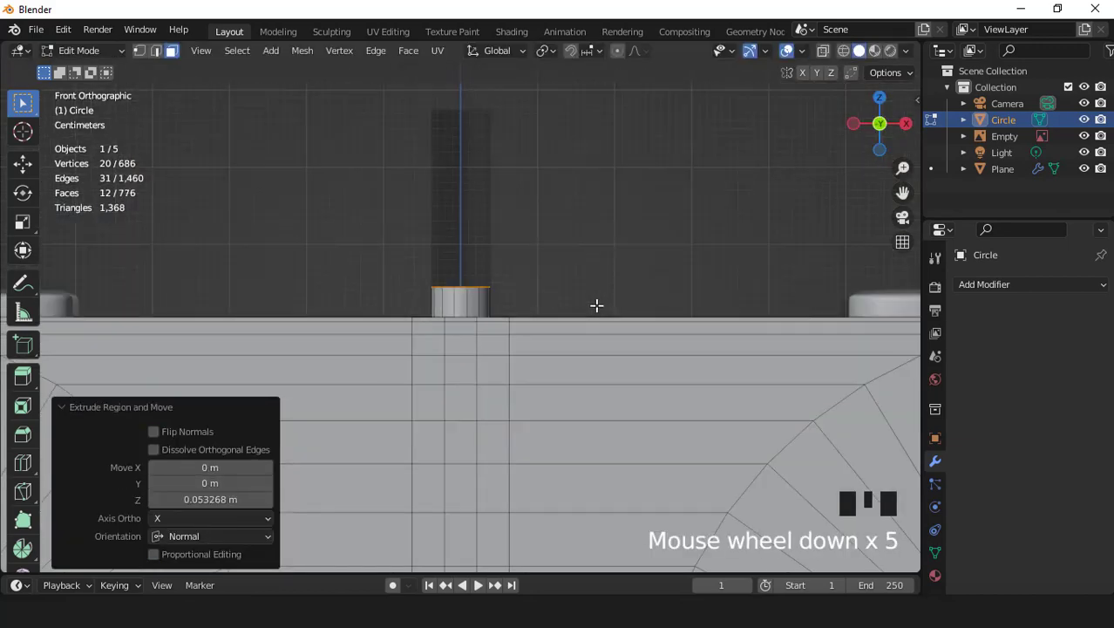
{"action": "key", "text": "g"}
{"action": "left_click", "coordinate": [599, 182]}
{"action": "key", "text": "Tab"}
{"action": "scroll", "coordinate": [562, 289], "scroll_direction": "down", "scroll_amount": 1}
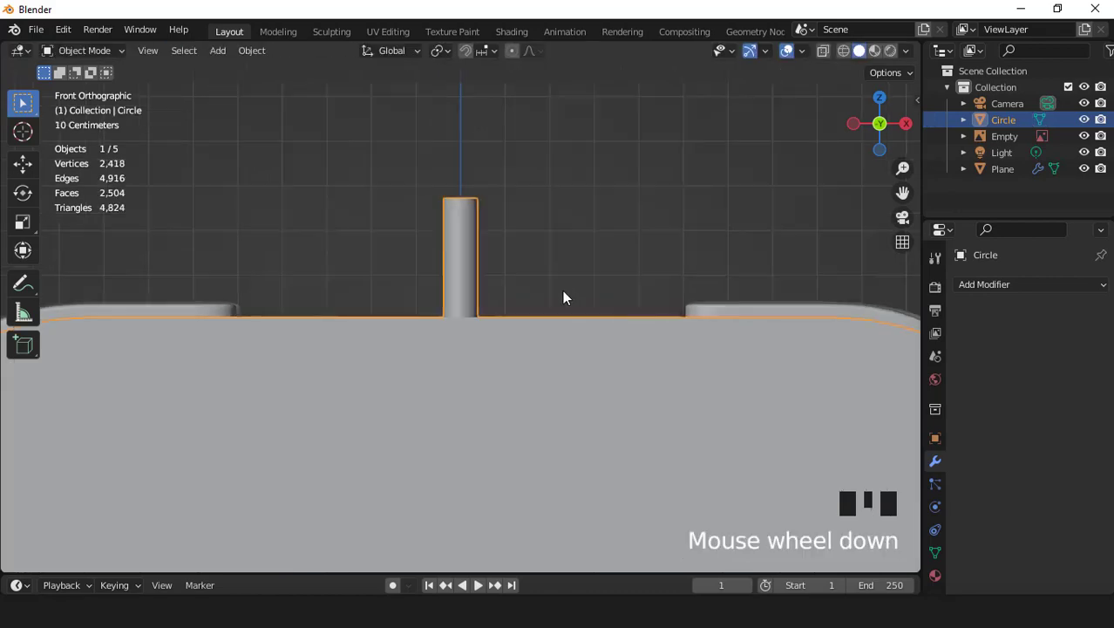
- Add a plane, isolate it in local view and subdivide it with 2 cuts
{"action": "middle_click_drag", "start_coordinate": [563, 289], "coordinate": [525, 316]}
{"action": "key", "text": "KP_1"}
{"action": "scroll", "coordinate": [532, 349], "scroll_direction": "down", "scroll_amount": 2}
{"action": "key", "text": "KP_1"}
{"action": "left_click", "coordinate": [221, 51]}
{"action": "mouse_move", "coordinate": [266, 70]}
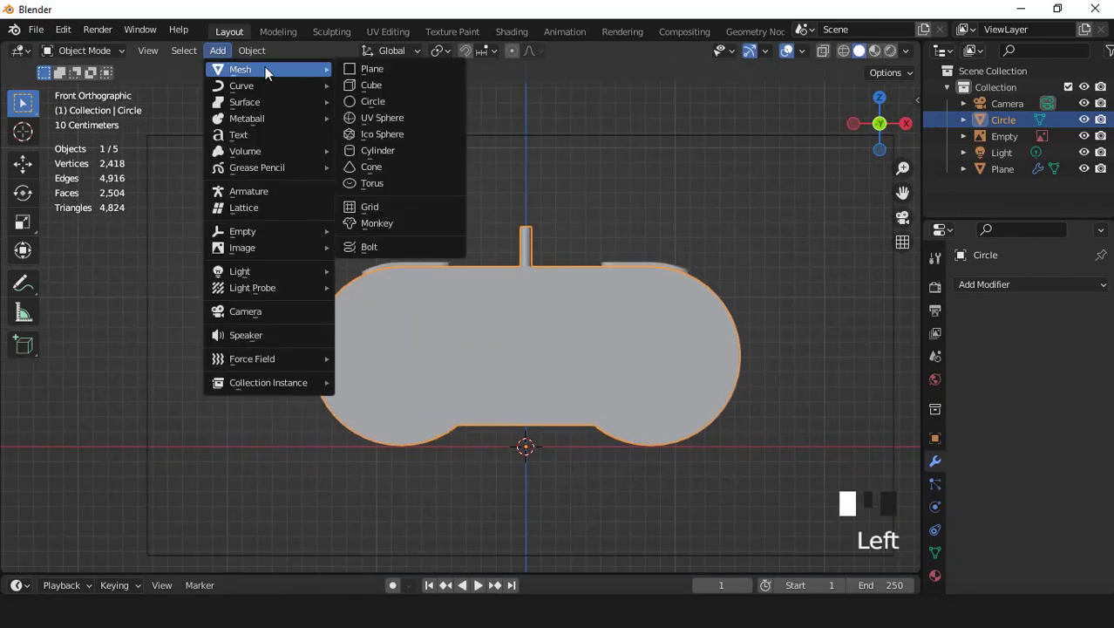
{"action": "left_click", "coordinate": [361, 70]}
{"action": "key", "text": "KP_Divide"}
{"action": "key", "text": "KP_7"}
{"action": "key", "text": "Tab"}
{"action": "right_click_drag", "start_coordinate": [499, 256], "coordinate": [449, 289]}
{"action": "type", "text": "2"}
{"action": "left_click", "coordinate": [284, 453]}
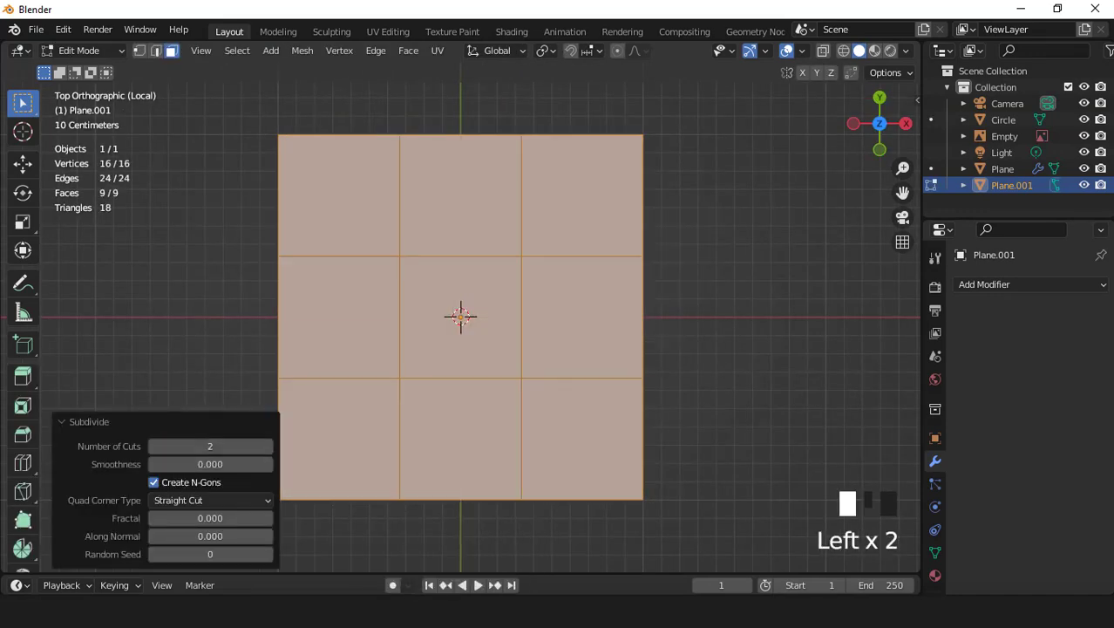
- Delete the four corner faces of the subdivided plane to leave a cross shape
{"action": "left_click", "coordinate": [587, 161]}
{"action": "left_click", "coordinate": [340, 196], "text": "shift"}
{"action": "left_click", "coordinate": [344, 390], "text": "shift"}
{"action": "left_click", "coordinate": [497, 417], "text": "shift"}
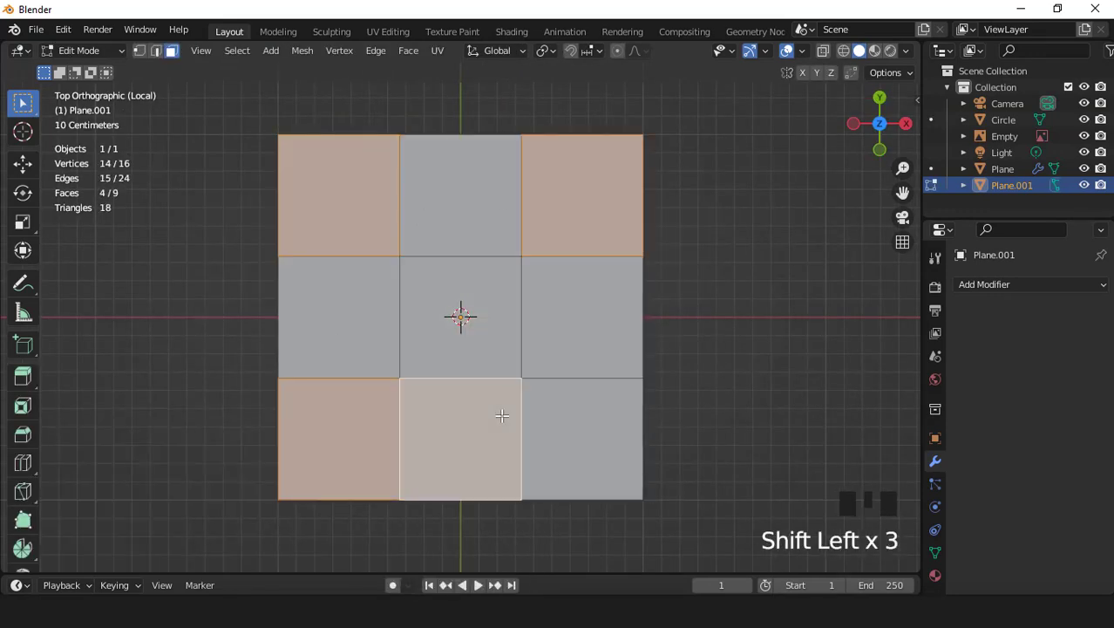
{"action": "left_click", "coordinate": [497, 418], "text": "shift"}
{"action": "left_click", "coordinate": [579, 436], "text": "shift"}
{"action": "key", "text": "x"}
{"action": "left_click", "coordinate": [726, 286]}
- Extrude all faces of the cross 0.14786 m to give it thickness
{"action": "middle_click_drag", "start_coordinate": [607, 319], "coordinate": [540, 306]}
{"action": "key", "text": "a"}
{"action": "scroll", "coordinate": [540, 306], "scroll_direction": "up", "scroll_amount": 2}
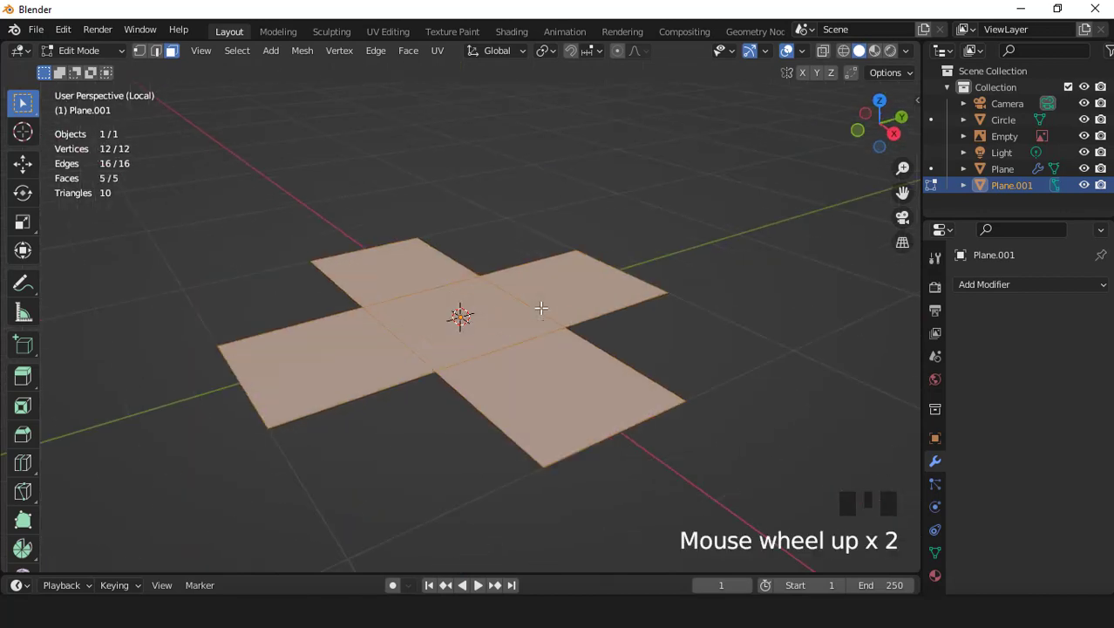
{"action": "key", "text": "e"}
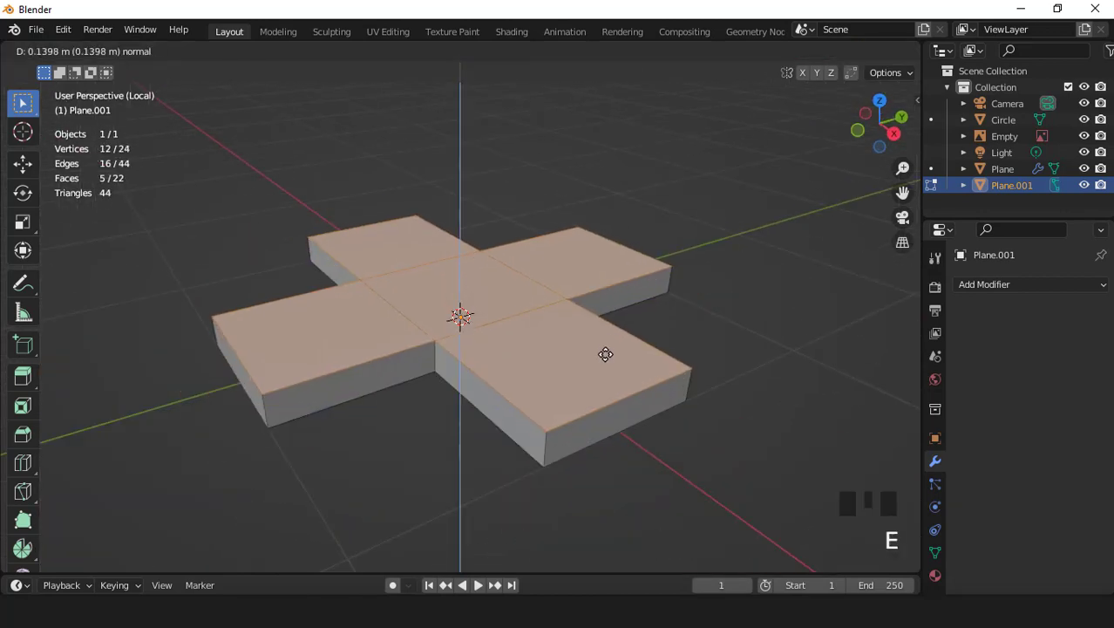
{"action": "left_click", "coordinate": [604, 353]}
- Add three evenly spaced loop cuts along the cross in each of its two directions
{"action": "key", "text": "KP_7"}
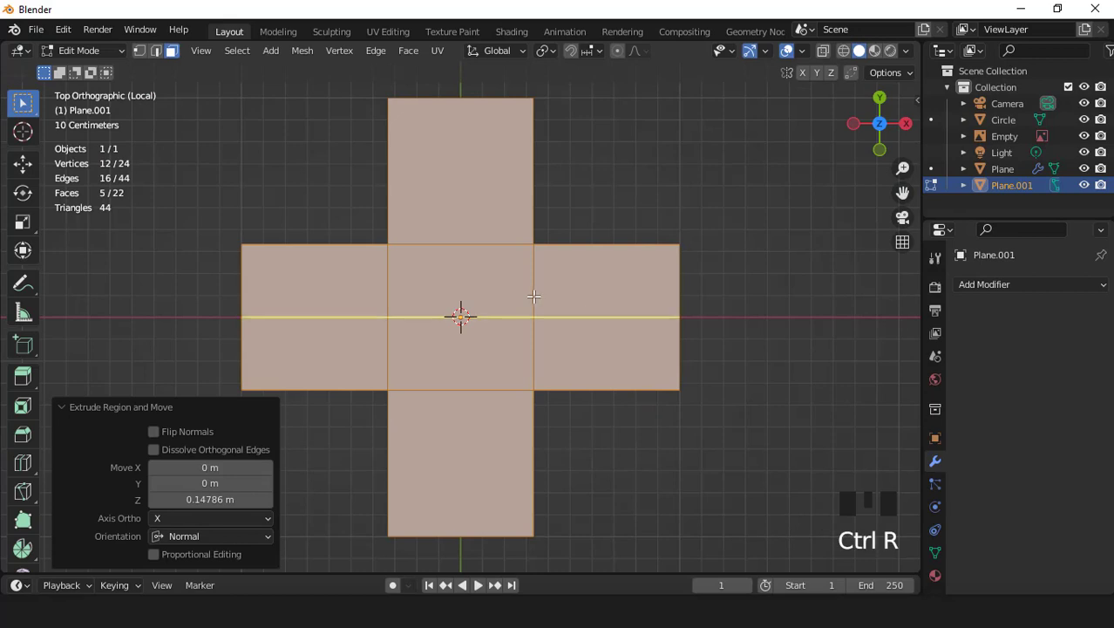
{"action": "left_click", "coordinate": [527, 293]}
{"action": "right_click", "coordinate": [516, 287]}
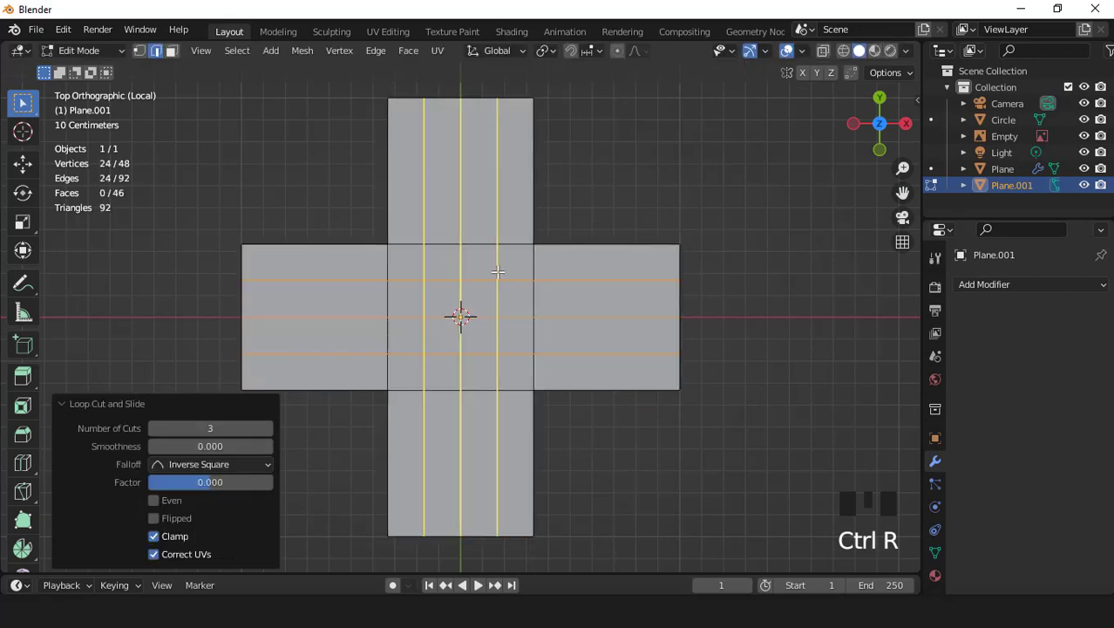
{"action": "left_click", "coordinate": [497, 272]}
{"action": "right_click", "coordinate": [497, 271]}
- Inset the sixteen faces at the cross's centre and turn them into a circle with LoopTools
{"action": "key", "text": "3"}
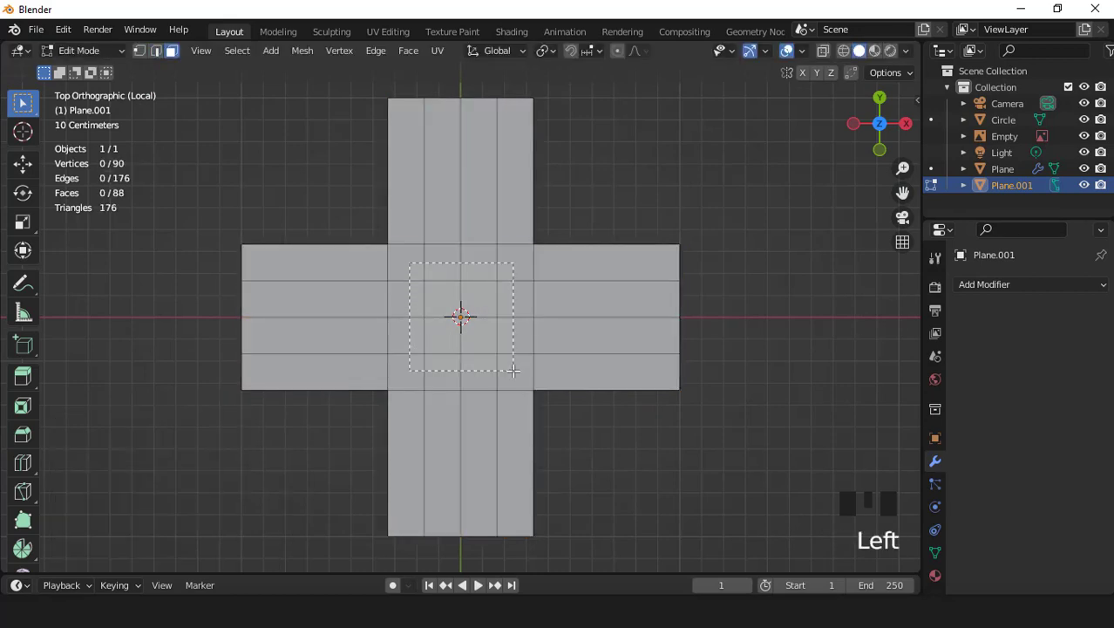
{"action": "key", "text": "i"}
{"action": "left_click", "coordinate": [572, 391]}
{"action": "right_click", "coordinate": [634, 144]}
{"action": "mouse_move", "coordinate": [641, 144]}
{"action": "left_click", "coordinate": [683, 165]}
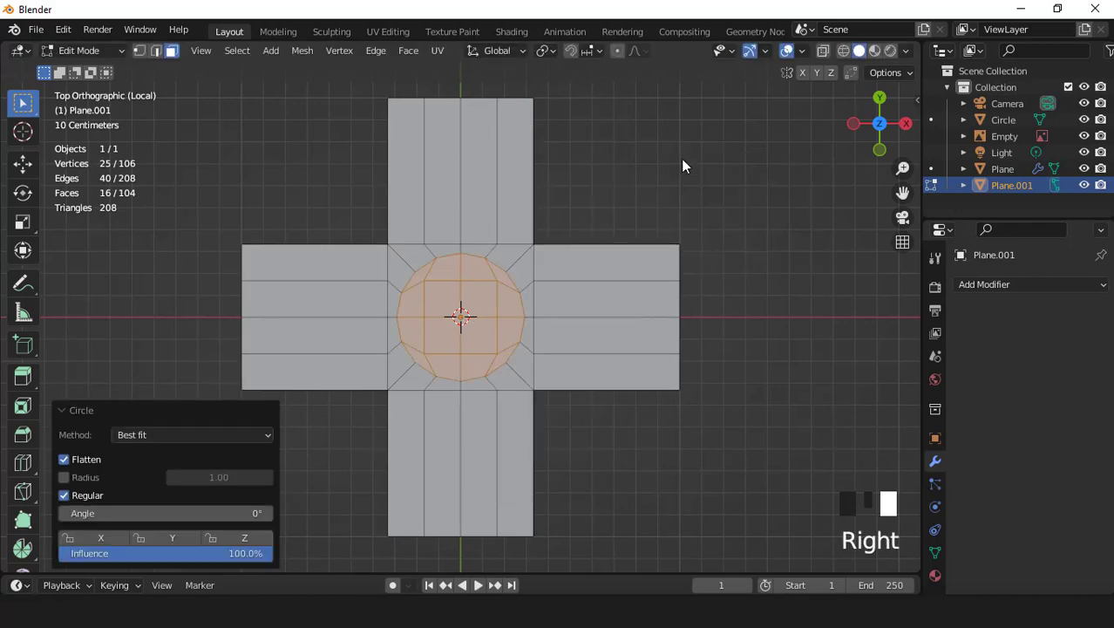
- Scale the central circle by 0.782, then fine-tune its size with another scale
{"action": "key", "text": "s"}
{"action": "left_click", "coordinate": [580, 327]}
{"action": "scroll", "coordinate": [500, 268], "scroll_direction": "up", "scroll_amount": 5}
{"action": "middle_click_drag", "start_coordinate": [578, 326], "coordinate": [604, 334]}
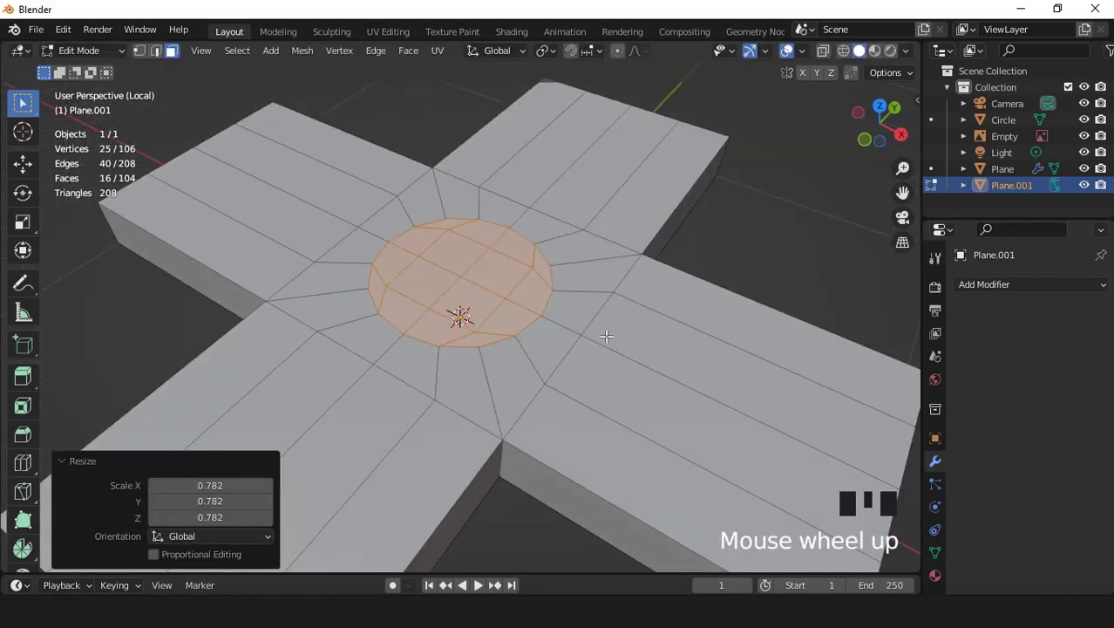
{"action": "key", "text": "s"}
{"action": "left_click", "coordinate": [617, 348]}
- Scale the whole cross object up along the Z axis to make it thicker
{"action": "key", "text": "Tab"}
{"action": "key", "text": "KP_1"}
{"action": "scroll", "coordinate": [617, 346], "scroll_direction": "down", "scroll_amount": 3}
{"action": "key", "text": "s"}
{"action": "key", "text": "z"}
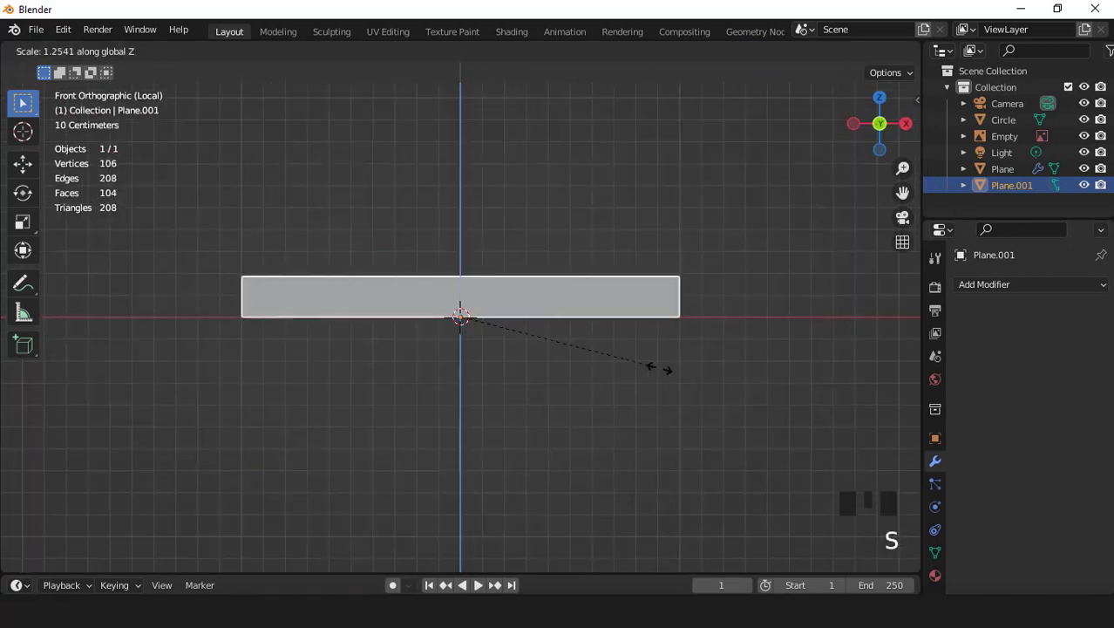
{"action": "left_click", "coordinate": [668, 375]}
- Extrude the central circle about 0.068 m down into the cross and scale down the floor of the recess
{"action": "key", "text": "KP_7"}
{"action": "key", "text": "Tab"}
{"action": "middle_click_drag", "start_coordinate": [669, 372], "coordinate": [566, 313]}
{"action": "scroll", "coordinate": [567, 314], "scroll_direction": "up", "scroll_amount": 3}
{"action": "key", "text": "e"}
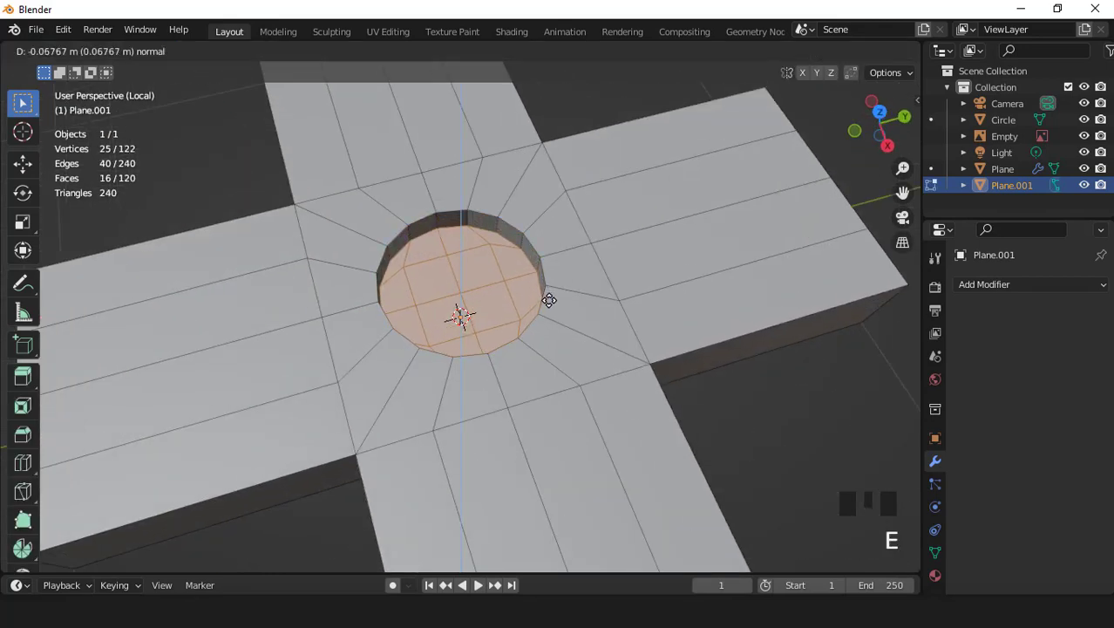
{"action": "left_click", "coordinate": [548, 301]}
{"action": "key", "text": "s"}
{"action": "left_click", "coordinate": [626, 366]}
- Shade the cross smooth and enable Auto Smooth at 30°
{"action": "key", "text": "Tab"}
{"action": "scroll", "coordinate": [343, 319], "scroll_direction": "down", "scroll_amount": 6}
{"action": "middle_click_drag", "start_coordinate": [343, 319], "coordinate": [501, 277]}
{"action": "right_click", "coordinate": [501, 277]}
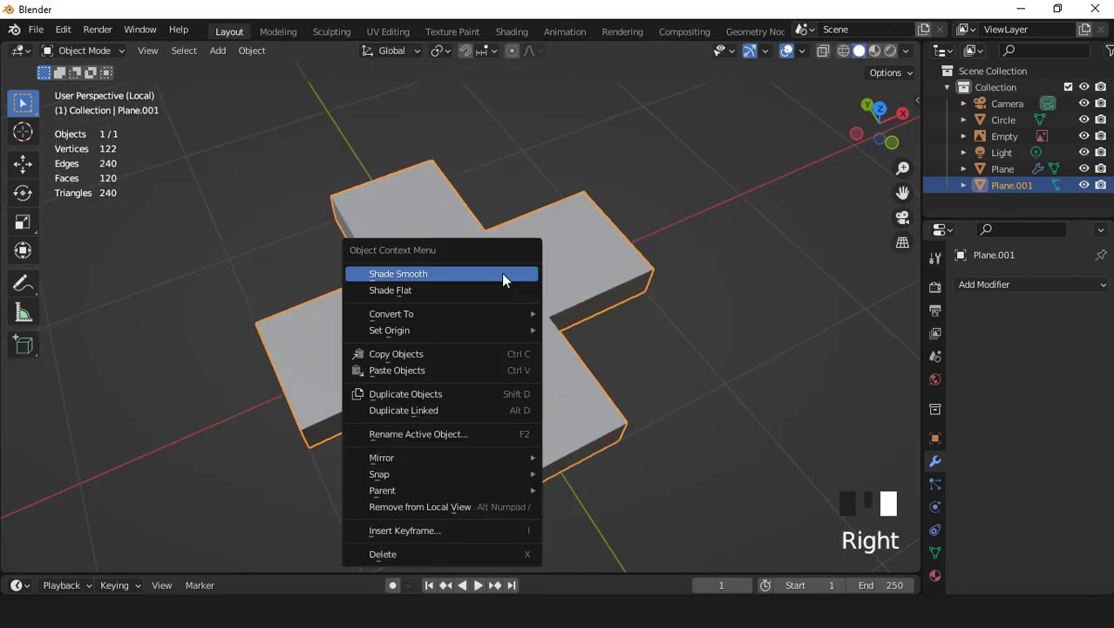
{"action": "left_click", "coordinate": [505, 279]}
{"action": "left_click", "coordinate": [936, 552]}
{"action": "scroll", "coordinate": [1021, 524], "scroll_direction": "down", "scroll_amount": 3}
{"action": "left_click", "coordinate": [1020, 527]}
{"action": "scroll", "coordinate": [535, 355], "scroll_direction": "down", "scroll_amount": 3}
{"action": "middle_click_drag", "start_coordinate": [505, 383], "coordinate": [534, 356]}
- Rotate the cross 90° about the X axis and leave local view
{"action": "key", "text": "KP_1"}
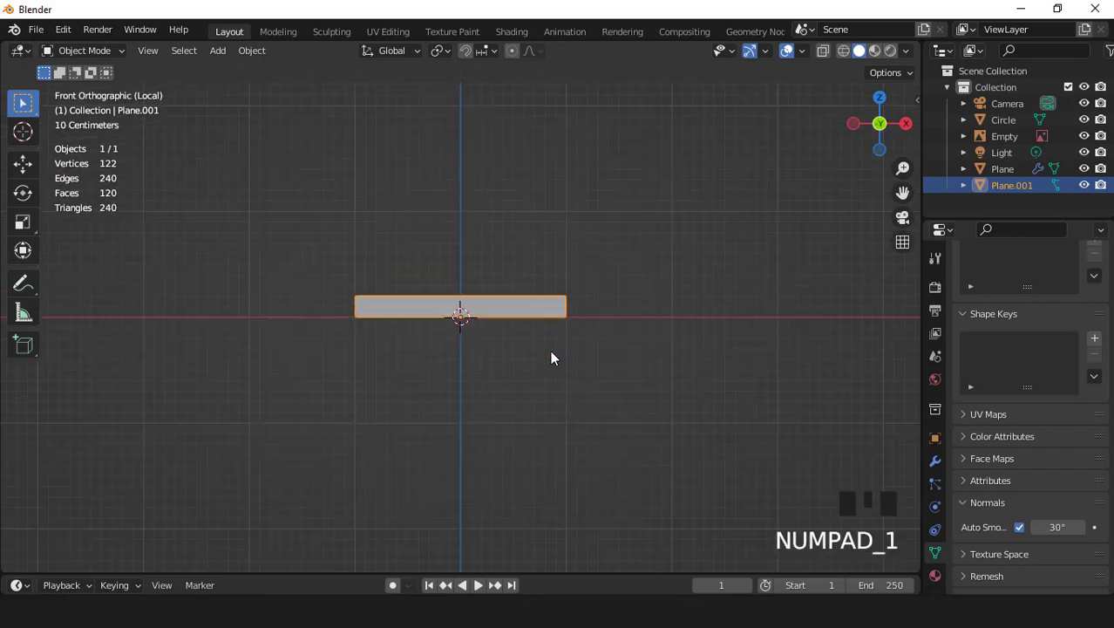
{"action": "type", "text": "rx90"}
{"action": "left_click", "coordinate": [550, 355]}
{"action": "key", "text": "KP_Divide"}
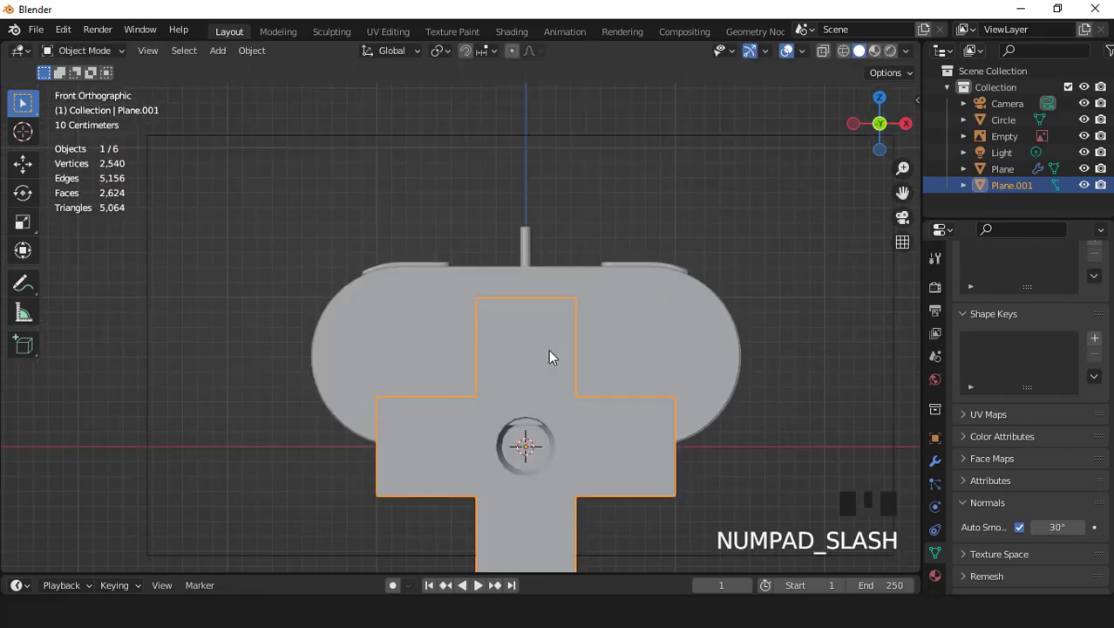
- With X-ray on, move the cross -0.81151 m in X and 0.59878 m in Z onto the reference D-pad and scale it to about 0.25
{"action": "left_click", "coordinate": [826, 53]}
{"action": "left_click", "coordinate": [826, 52]}
{"action": "scroll", "coordinate": [706, 225], "scroll_direction": "down", "scroll_amount": 2}
{"action": "key", "text": "g"}
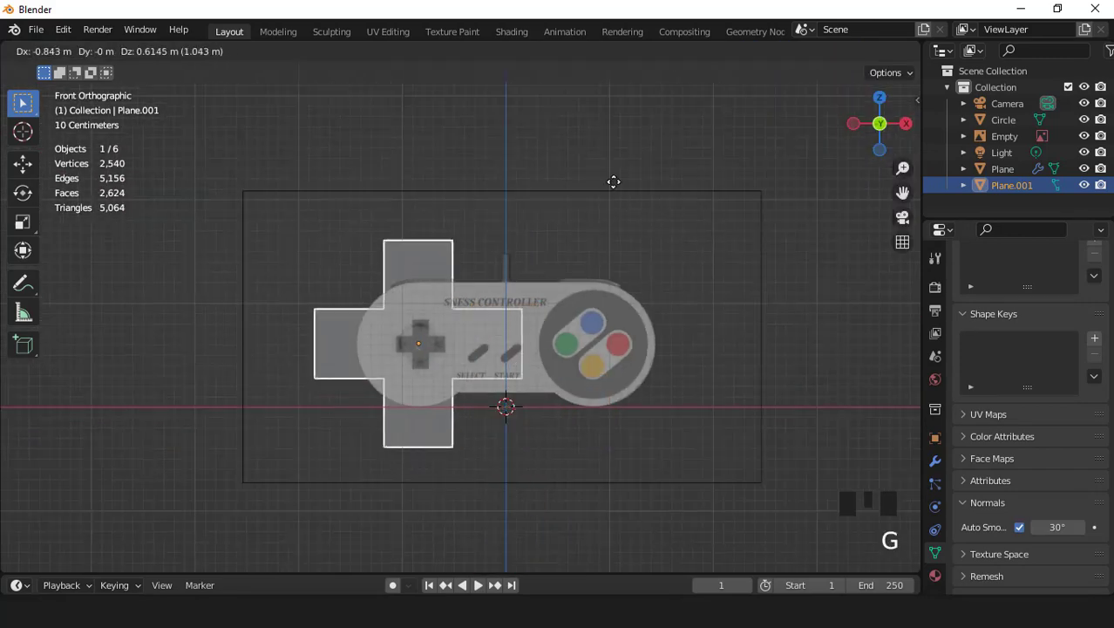
{"action": "left_click", "coordinate": [618, 184]}
{"action": "key", "text": "KP_Decimal"}
{"action": "key", "text": "s"}
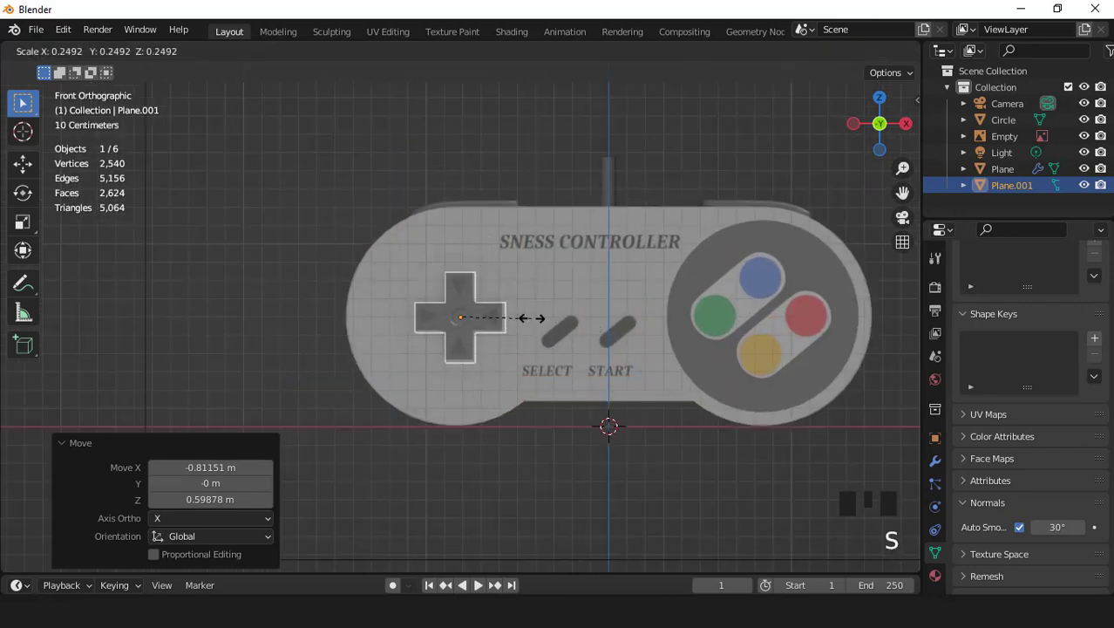
{"action": "left_click", "coordinate": [590, 356]}
- Scale the cross by 0.947 and nudge it to match the outline of the reference D-pad
{"action": "scroll", "coordinate": [591, 357], "scroll_direction": "up", "scroll_amount": 8}
{"action": "key", "text": "s"}
{"action": "key", "text": "g"}
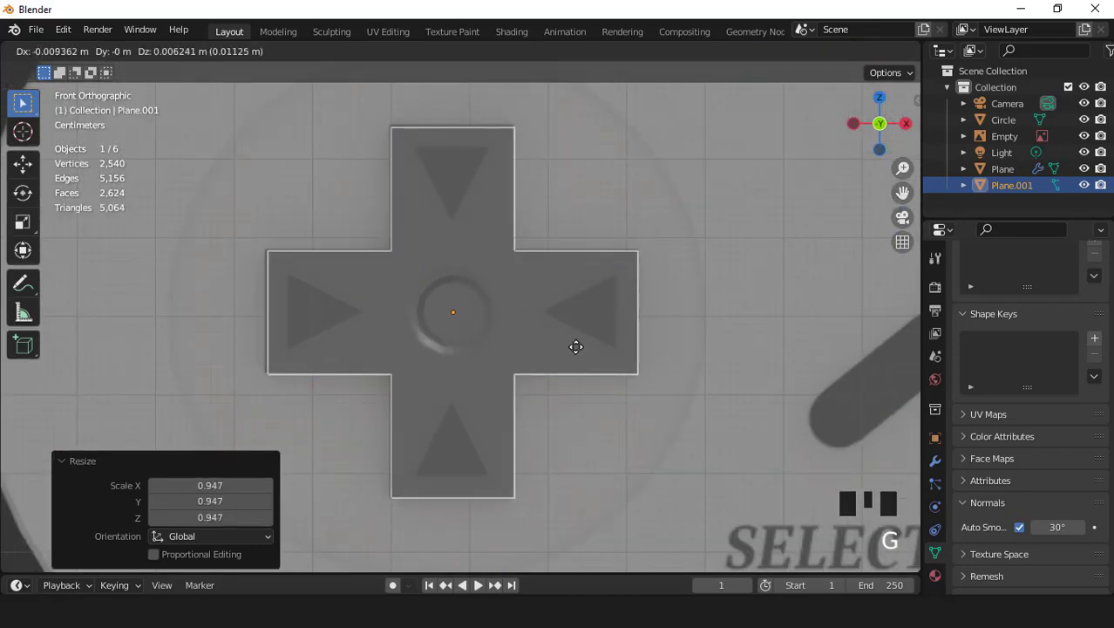
{"action": "left_click", "coordinate": [572, 346]}
- Move the D-pad cross -0.16168 m along Y so it sits on the front face of the body
{"action": "scroll", "coordinate": [596, 276], "scroll_direction": "down", "scroll_amount": 4}
{"action": "scroll", "coordinate": [568, 346], "scroll_direction": "up", "scroll_amount": 2}
{"action": "middle_click_drag", "start_coordinate": [597, 281], "coordinate": [528, 315]}
{"action": "key", "text": "g"}
{"action": "left_click", "coordinate": [593, 375]}
{"action": "scroll", "coordinate": [485, 294], "scroll_direction": "up", "scroll_amount": 2}
{"action": "key", "text": "KP_1"}
{"action": "scroll", "coordinate": [523, 318], "scroll_direction": "up", "scroll_amount": 3}
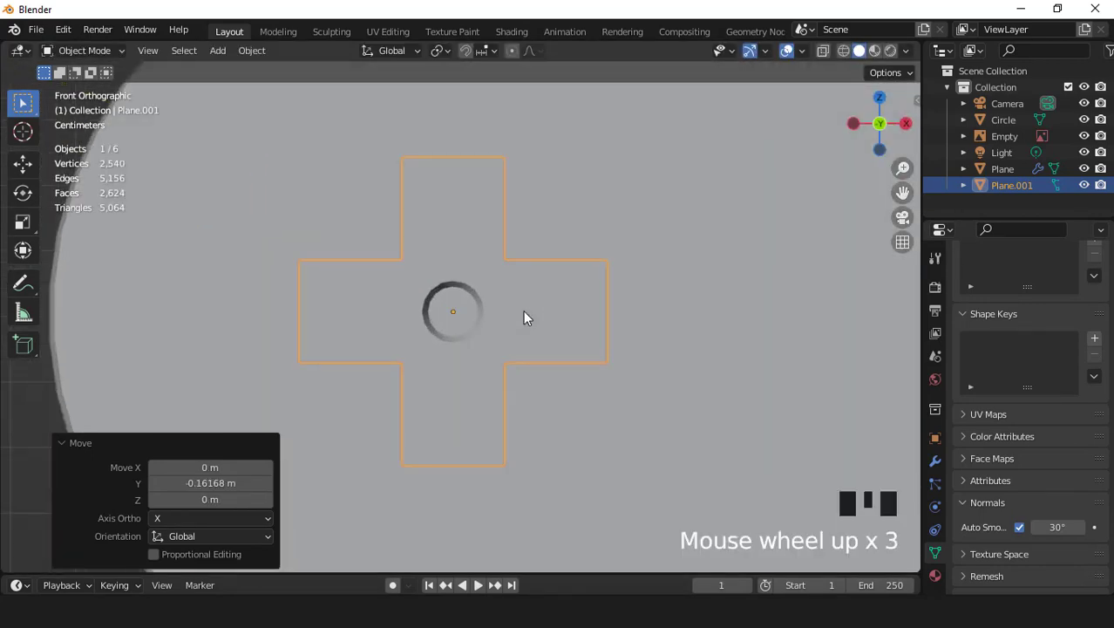
- Snap the 3D cursor to the selected faces at the centre of the D-pad
{"action": "key", "text": "Tab"}
{"action": "key", "text": "Tab"}
{"action": "scroll", "coordinate": [523, 317], "scroll_direction": "down", "scroll_amount": 1}
{"action": "key", "text": "Tab"}
{"action": "key", "text": "shift+s"}
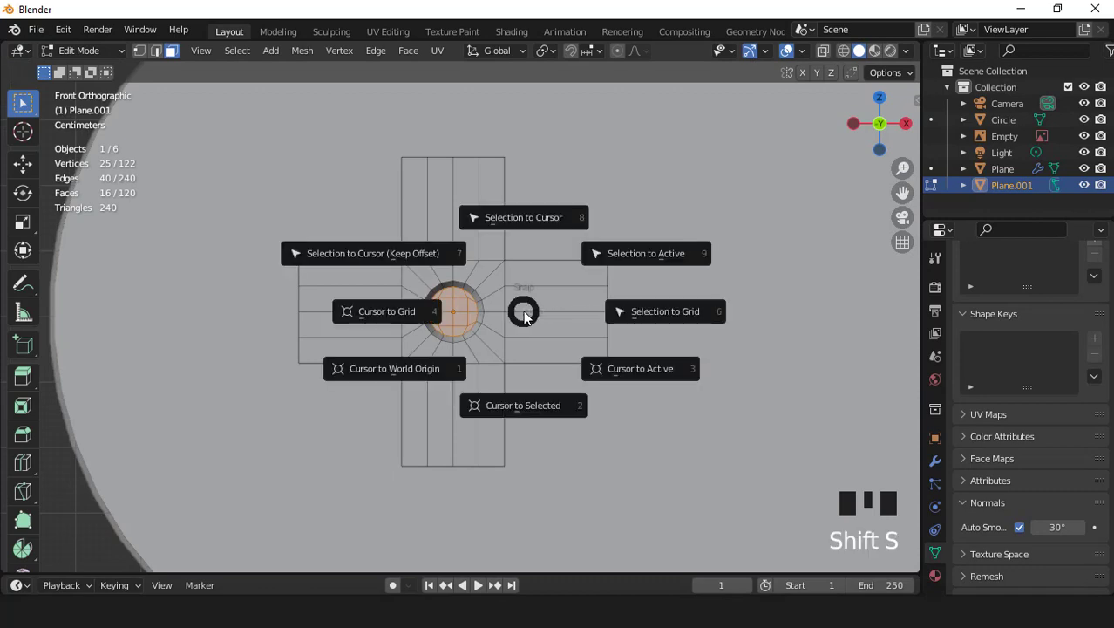
{"action": "left_click", "coordinate": [510, 405]}
{"action": "key", "text": "Tab"}
- Add a plane at the 3D cursor and rotate it 90° about the X axis
{"action": "scroll", "coordinate": [494, 338], "scroll_direction": "down", "scroll_amount": 2}
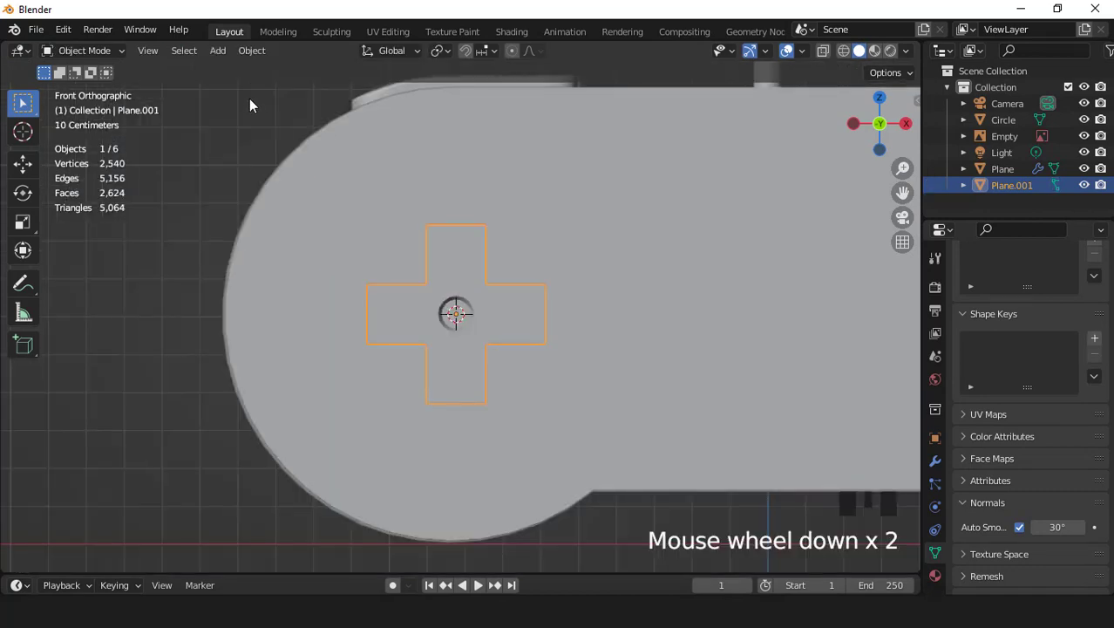
{"action": "left_click", "coordinate": [217, 50]}
{"action": "mouse_move", "coordinate": [240, 70]}
{"action": "left_click", "coordinate": [372, 68]}
{"action": "key", "text": "r"}
{"action": "key", "text": "x"}
{"action": "key", "text": "9"}
{"action": "key", "text": "0"}
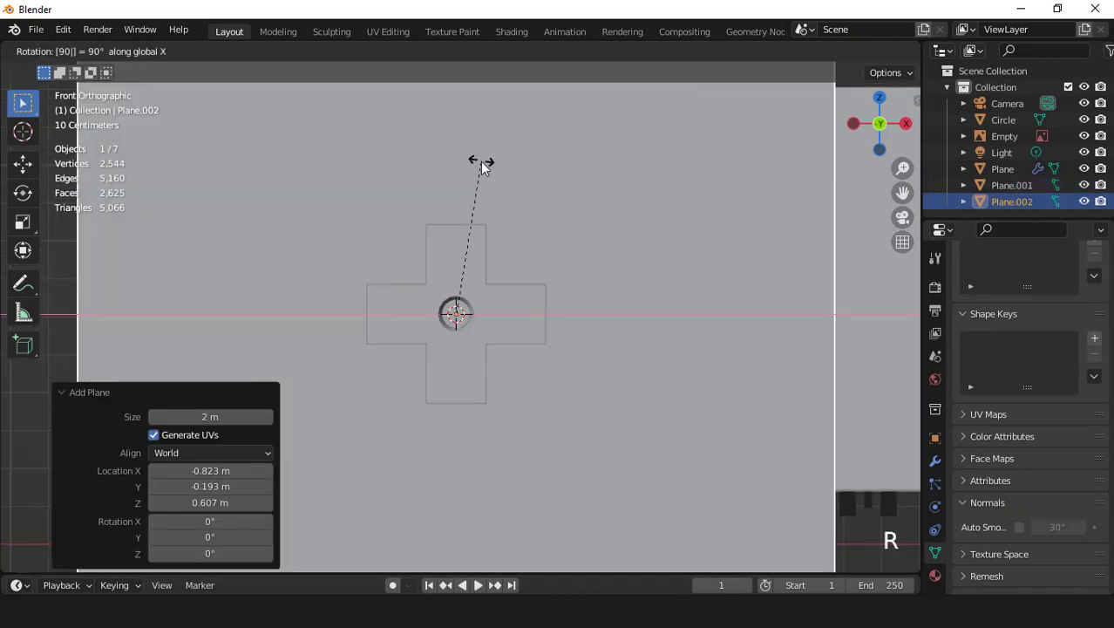
{"action": "key", "text": "Return"}
- Scale the new plane down in two passes, the second by 0.649, to roughly the size of the D-pad
{"action": "scroll", "coordinate": [692, 408], "scroll_direction": "down", "scroll_amount": 3}
{"action": "key", "text": "s"}
{"action": "left_click", "coordinate": [530, 341]}
{"action": "scroll", "coordinate": [530, 341], "scroll_direction": "up", "scroll_amount": 2}
{"action": "key", "text": "s"}
{"action": "left_click", "coordinate": [505, 332]}
- With X-ray on, scale the plane by 0.640 and move it about 0.09 m along X over the D-pad's right arm
{"action": "left_click", "coordinate": [823, 51]}
{"action": "scroll", "coordinate": [711, 352], "scroll_direction": "up", "scroll_amount": 3}
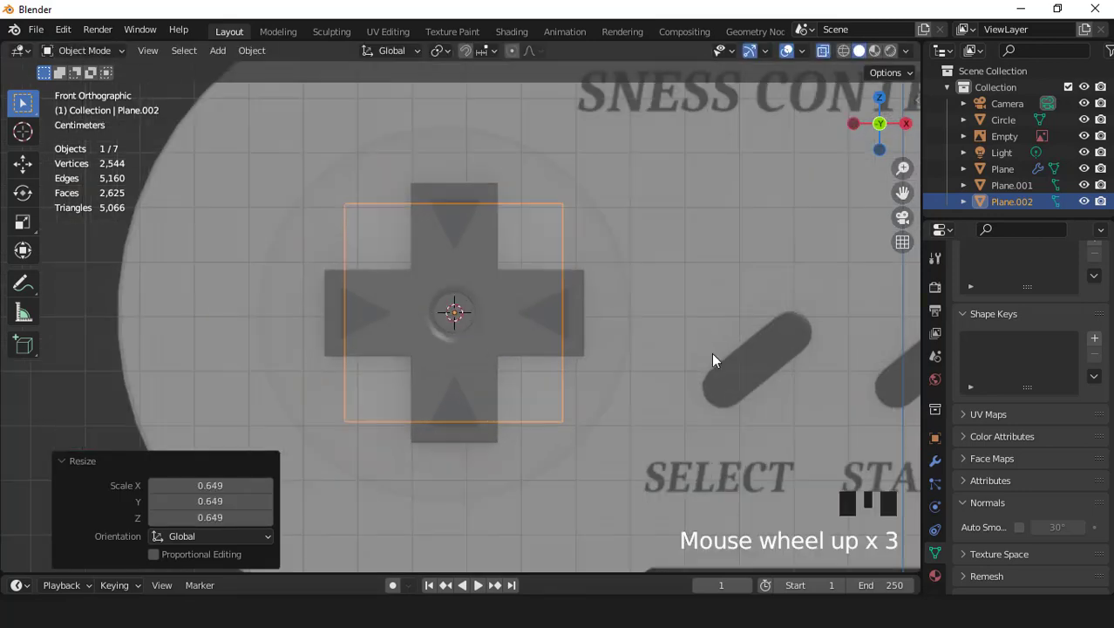
{"action": "key", "text": "s"}
{"action": "key", "text": "g"}
{"action": "key", "text": "x"}
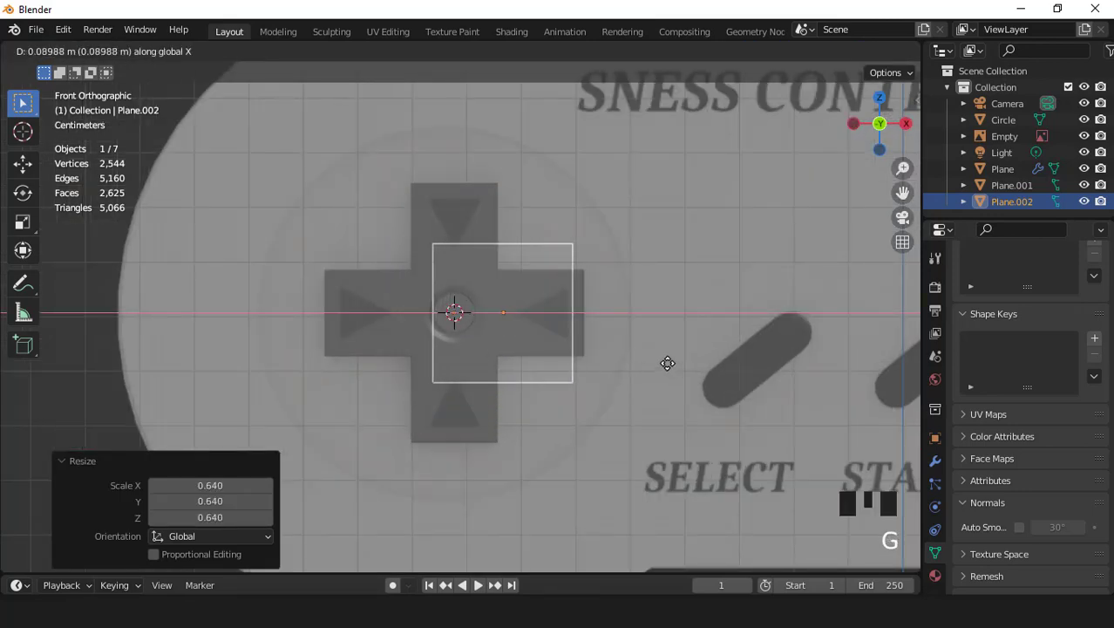
{"action": "left_click", "coordinate": [665, 362]}
- Merge the plane's left edge at its centre to turn the plane into a triangle
{"action": "scroll", "coordinate": [685, 383], "scroll_direction": "up", "scroll_amount": 2}
{"action": "key", "text": "Tab"}
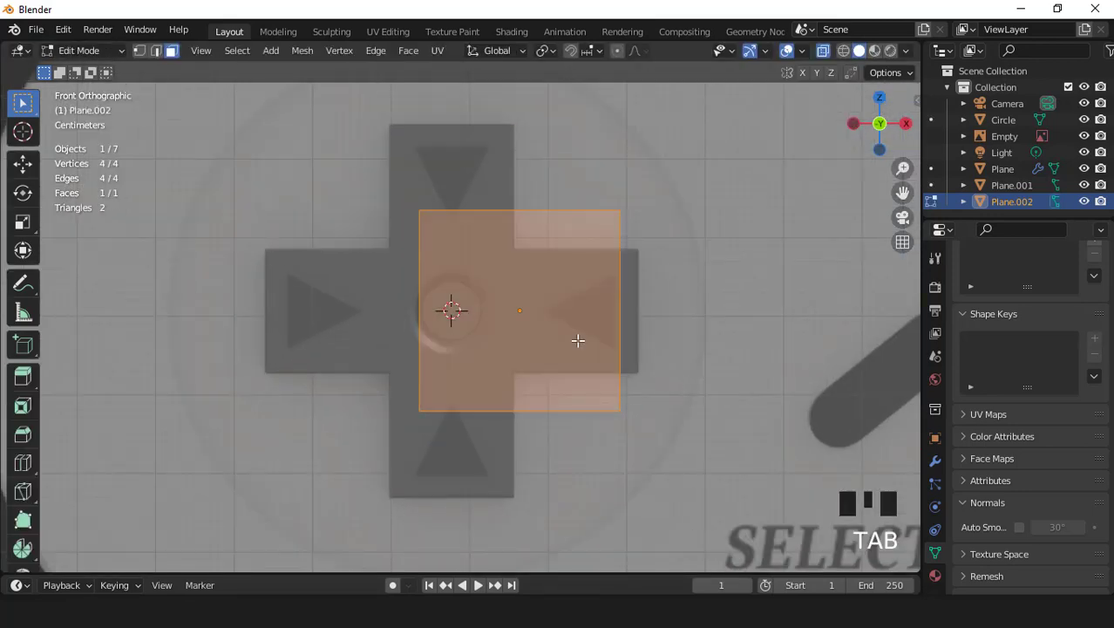
{"action": "key", "text": "2"}
{"action": "left_click", "coordinate": [417, 265]}
{"action": "key", "text": "1"}
{"action": "key", "text": "m"}
{"action": "left_click", "coordinate": [556, 313]}
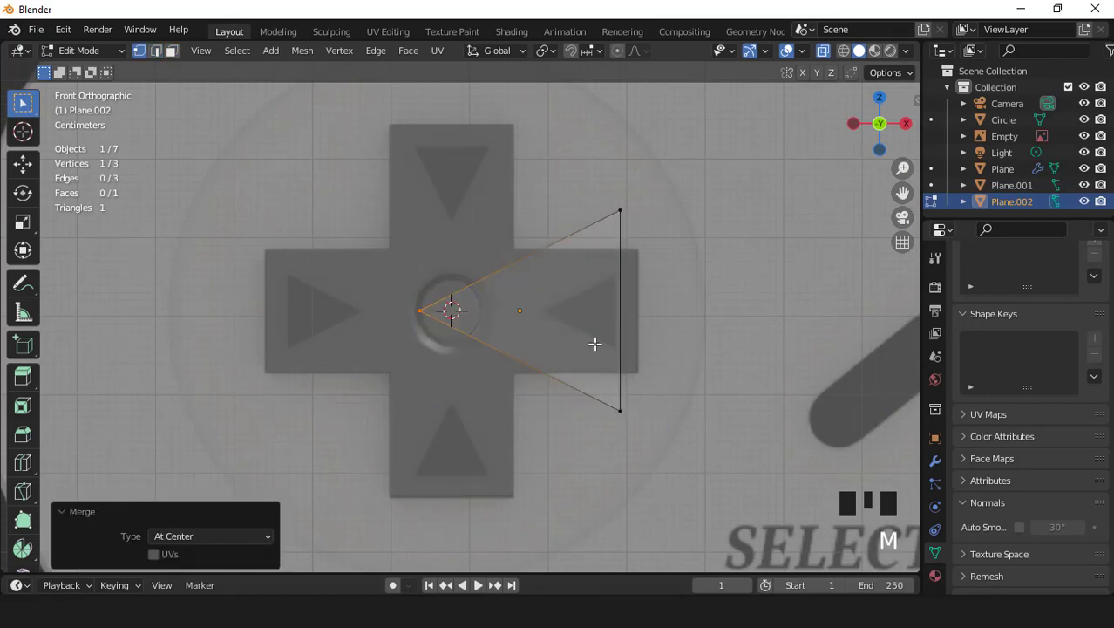
- Scale the triangle by 0.457, move it 0.049411 m along X and adjust its size to match the reference arrow
{"action": "key", "text": "a"}
{"action": "key", "text": "s"}
{"action": "left_click", "coordinate": [624, 375]}
{"action": "scroll", "coordinate": [629, 379], "scroll_direction": "up", "scroll_amount": 1}
{"action": "key", "text": "g"}
{"action": "key", "text": "x"}
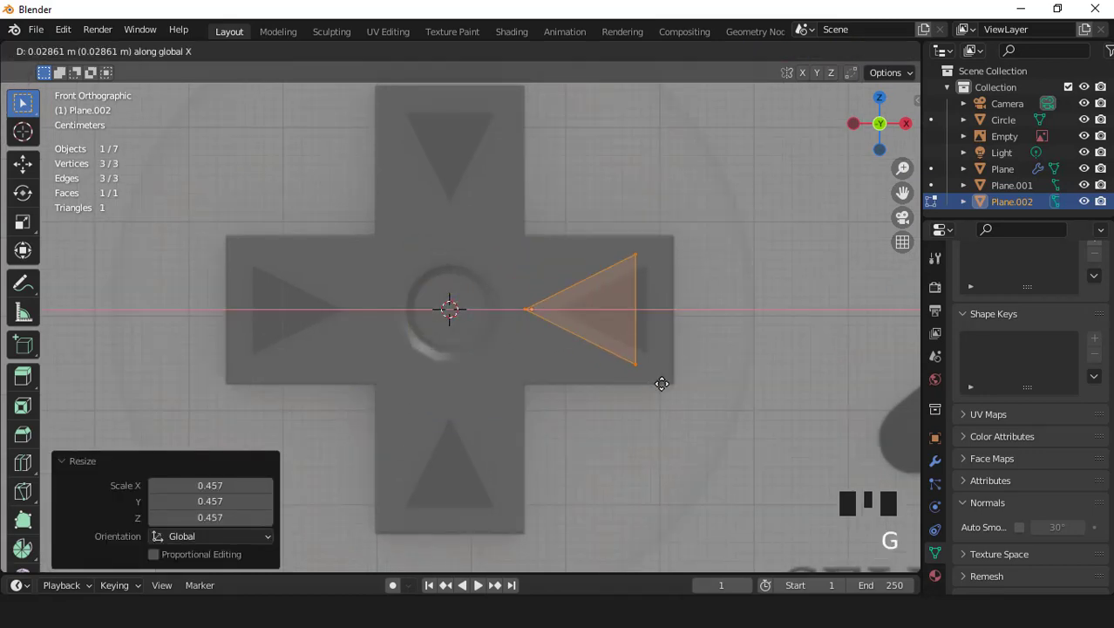
{"action": "left_click", "coordinate": [676, 384]}
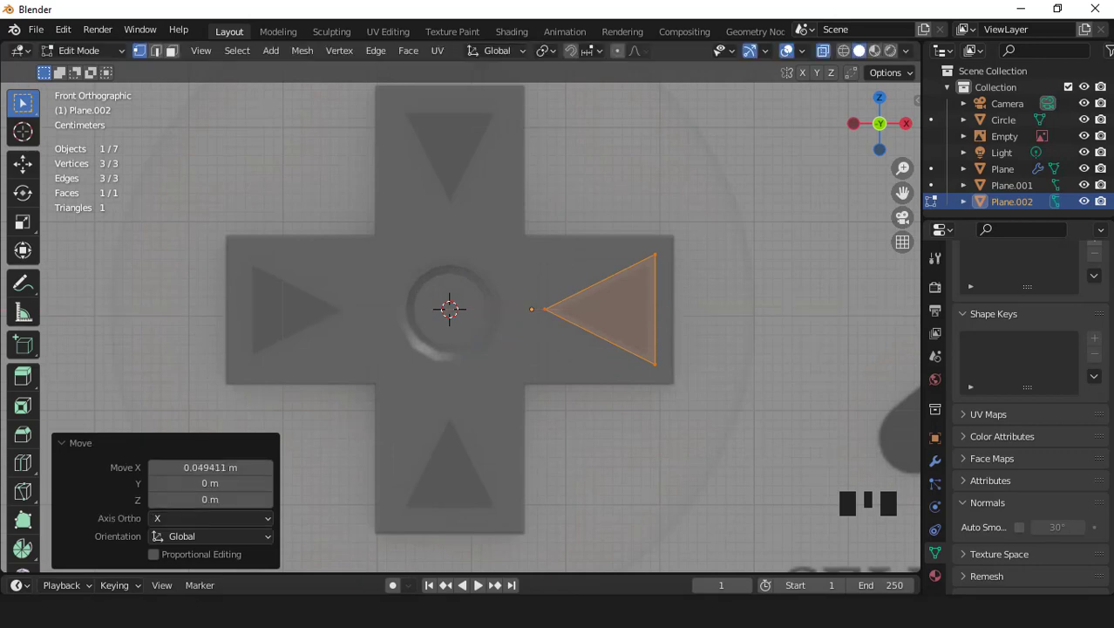
{"action": "key", "text": "s"}
{"action": "left_click", "coordinate": [708, 407]}
- With X-ray off, move the triangle about -0.019 m along Y and extrude it 0.003967 m
{"action": "middle_click_drag", "start_coordinate": [709, 408], "coordinate": [434, 382]}
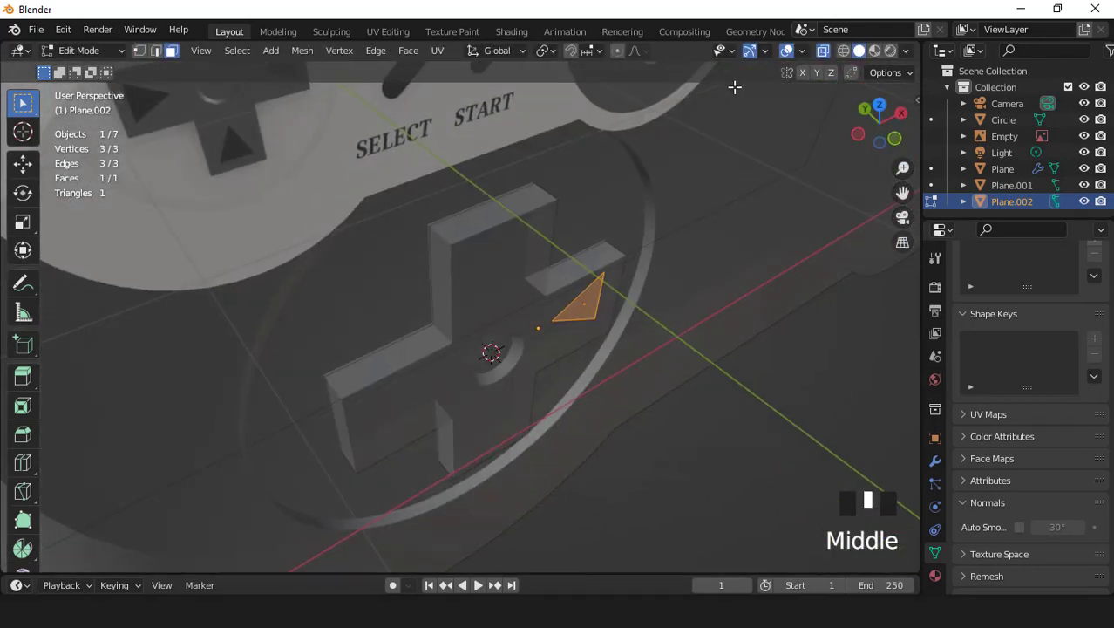
{"action": "left_click", "coordinate": [822, 52]}
{"action": "scroll", "coordinate": [759, 271], "scroll_direction": "up", "scroll_amount": 2}
{"action": "key", "text": "g"}
{"action": "key", "text": "y"}
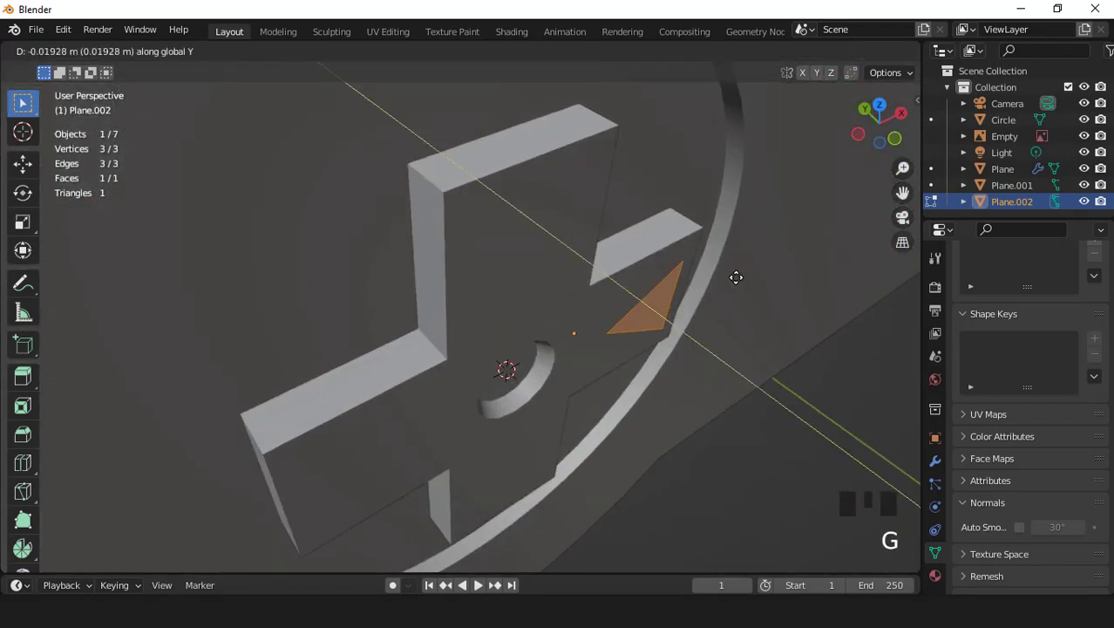
{"action": "left_click", "coordinate": [736, 278]}
{"action": "key", "text": "e"}
{"action": "left_click", "coordinate": [737, 279]}
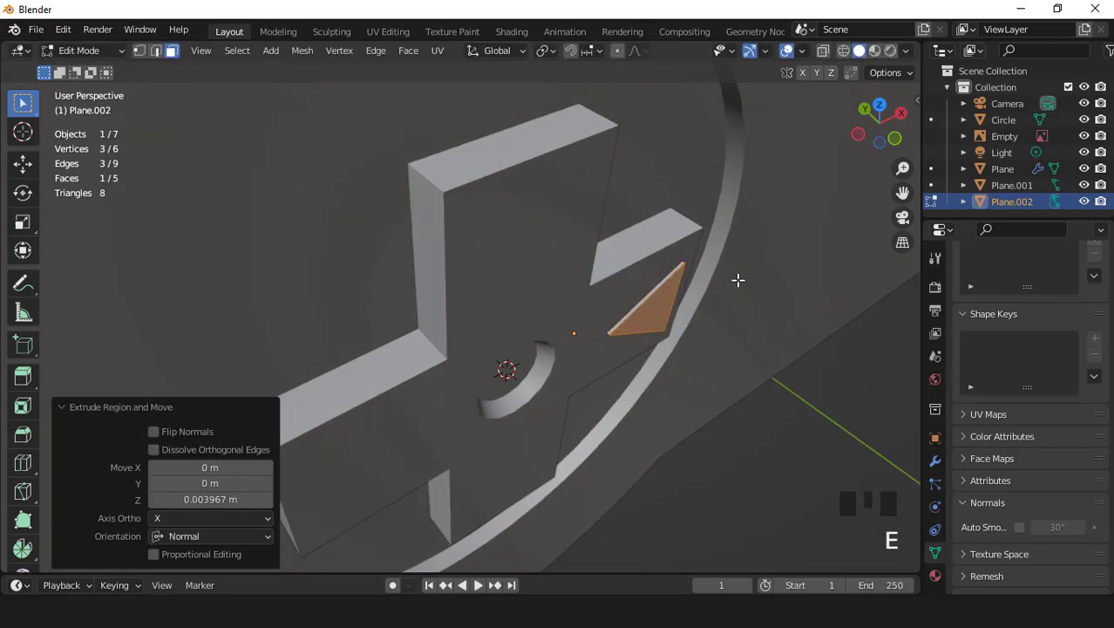
- Select the whole extruded triangle and move it 0.003334 m along Y toward the D-pad's surface
{"action": "scroll", "coordinate": [737, 279], "scroll_direction": "up", "scroll_amount": 2}
{"action": "key", "text": "a"}
{"action": "key", "text": "KP_Decimal"}
{"action": "key", "text": "KP_3"}
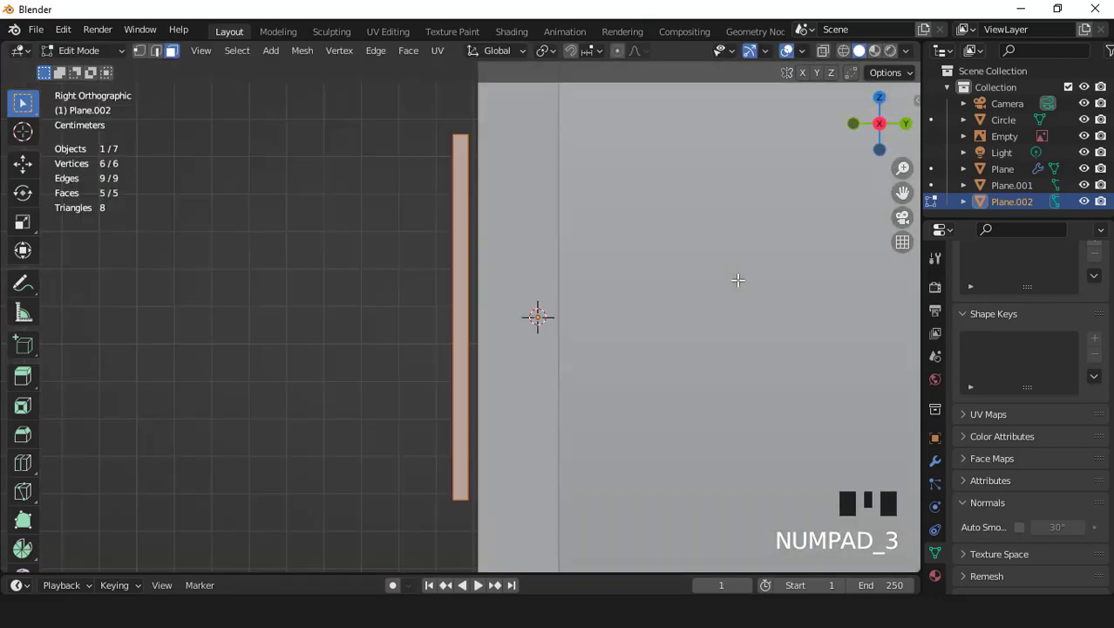
{"action": "key", "text": "g"}
{"action": "key", "text": "y"}
{"action": "left_click", "coordinate": [755, 281]}
{"action": "key", "text": "KP_1"}
{"action": "scroll", "coordinate": [755, 281], "scroll_direction": "down", "scroll_amount": 8}
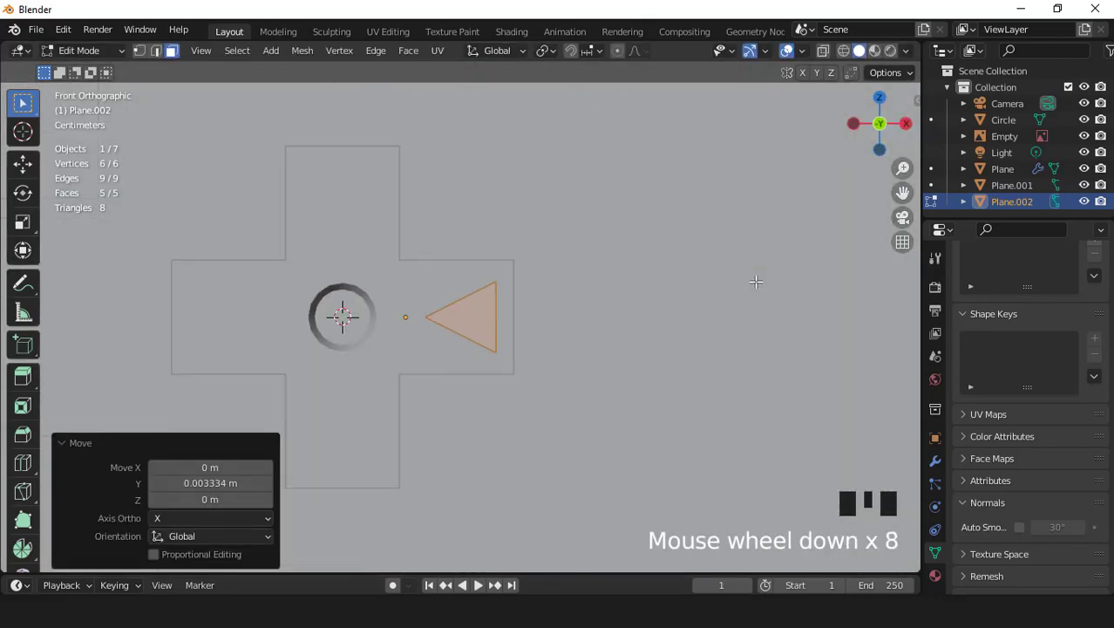
- In Object Mode, set the triangle's origin to the 3D cursor and add a Mirror modifier on the X axis
{"action": "key", "text": "Tab"}
{"action": "scroll", "coordinate": [563, 314], "scroll_direction": "up", "scroll_amount": 1}
{"action": "right_click", "coordinate": [523, 295]}
{"action": "mouse_move", "coordinate": [482, 351]}
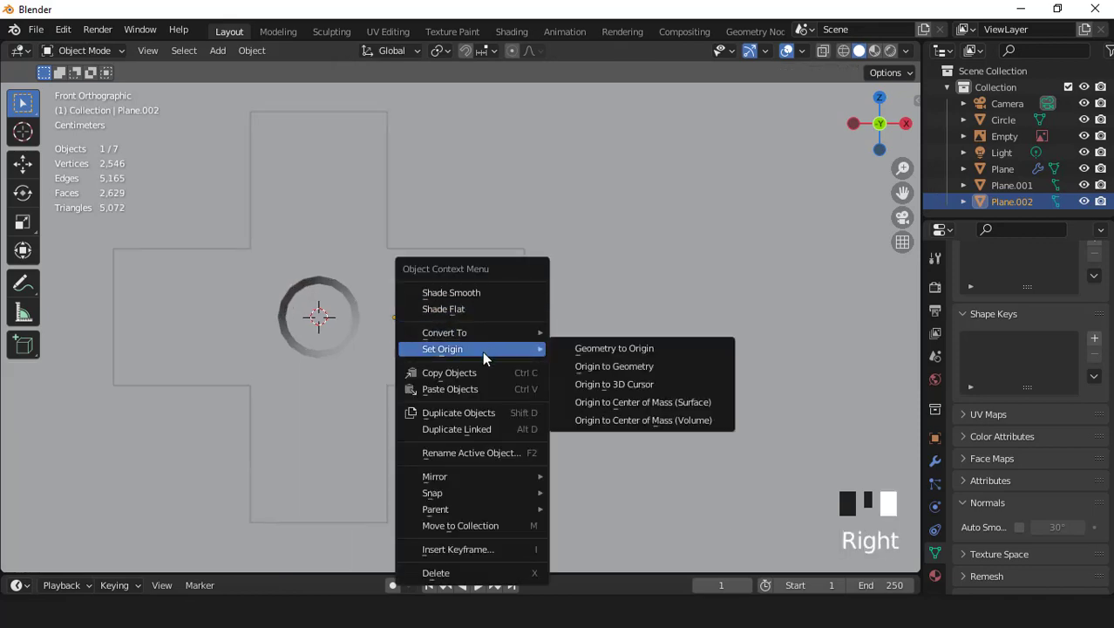
{"action": "left_click", "coordinate": [614, 383]}
{"action": "scroll", "coordinate": [540, 334], "scroll_direction": "down", "scroll_amount": 3}
{"action": "left_click", "coordinate": [935, 460]}
{"action": "left_click", "coordinate": [984, 284]}
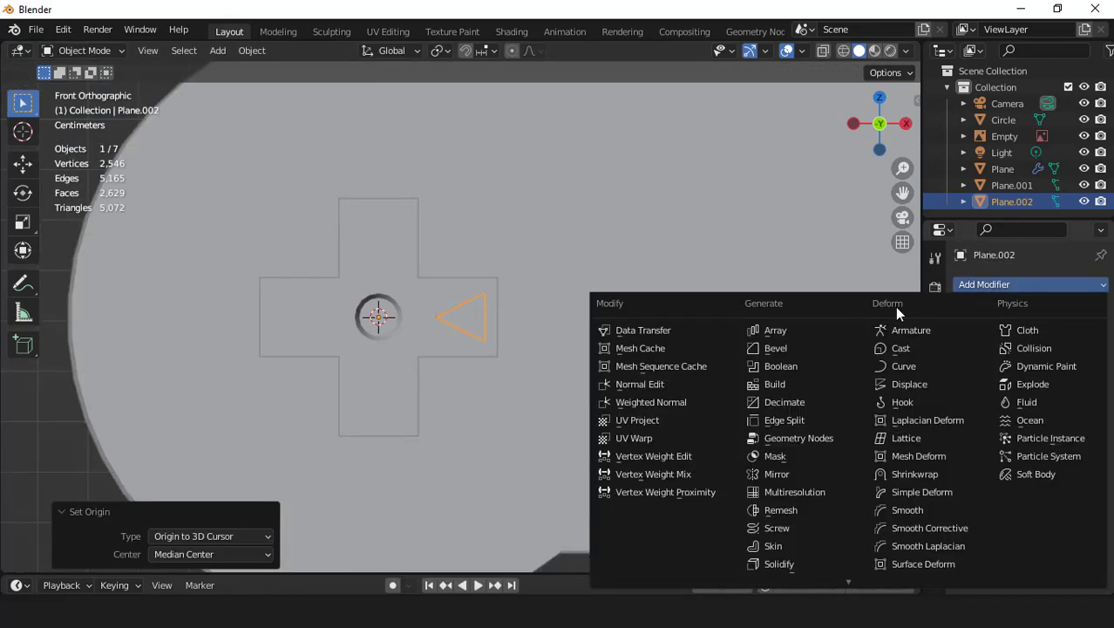
{"action": "left_click", "coordinate": [789, 471]}
{"action": "scroll", "coordinate": [484, 350], "scroll_direction": "up", "scroll_amount": 1}
- Duplicate the arrow pair rotated 90° about Y, and apply the Mirror modifier on both arrow pairs
{"action": "key", "text": "shift+d"}
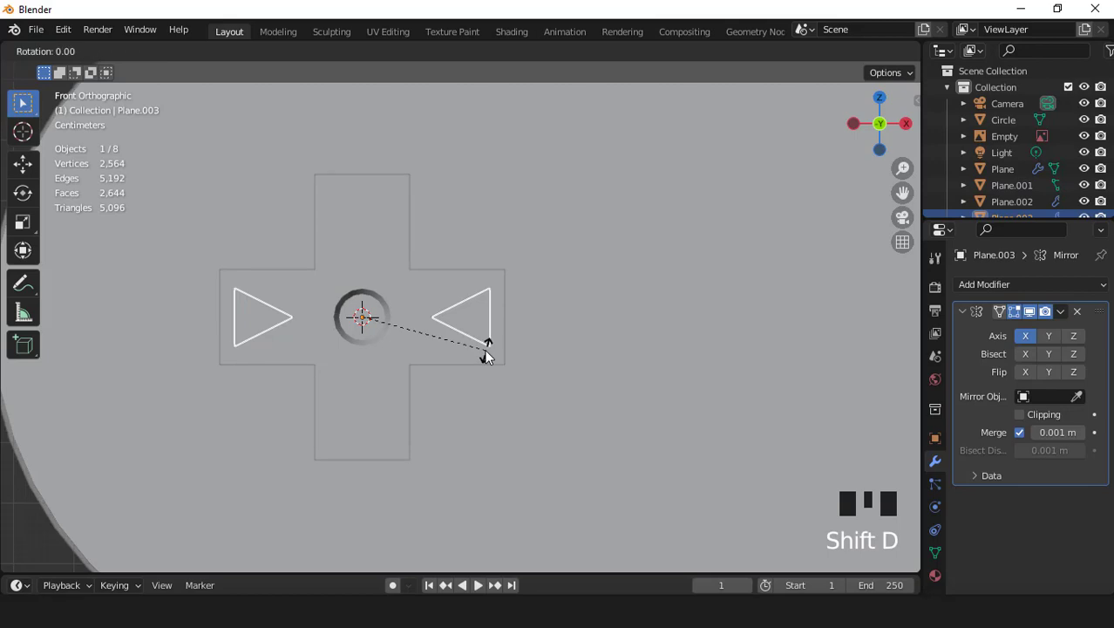
{"action": "type", "text": "0"}
{"action": "key", "text": "Return"}
{"action": "left_click", "coordinate": [1060, 313]}
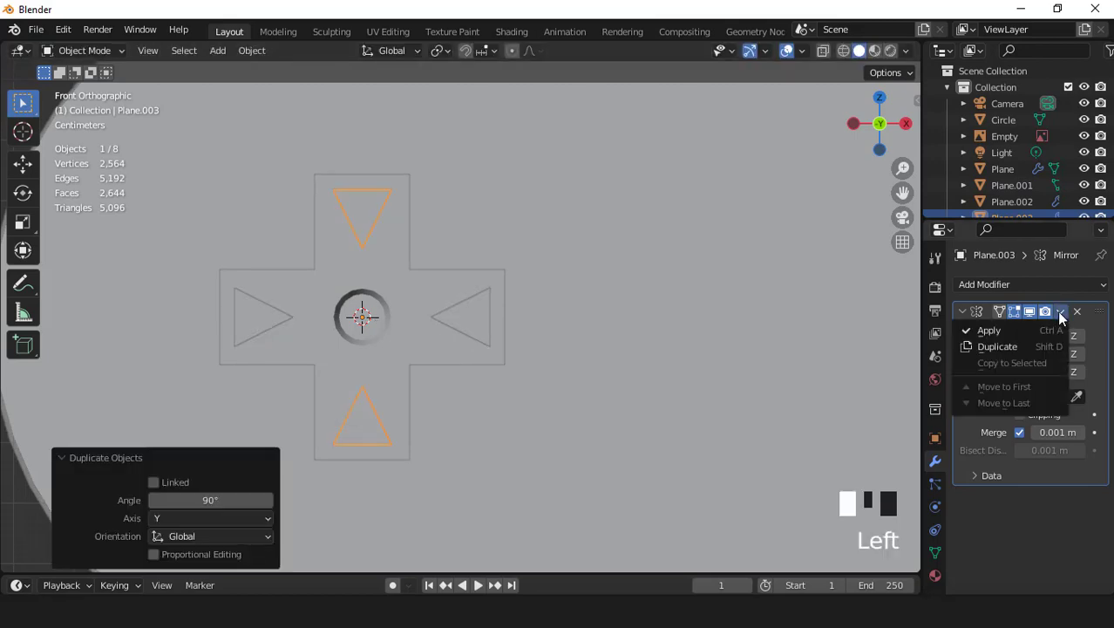
{"action": "left_click", "coordinate": [1051, 327]}
{"action": "left_click", "coordinate": [482, 322]}
{"action": "left_click", "coordinate": [1061, 312]}
{"action": "left_click", "coordinate": [1053, 330]}
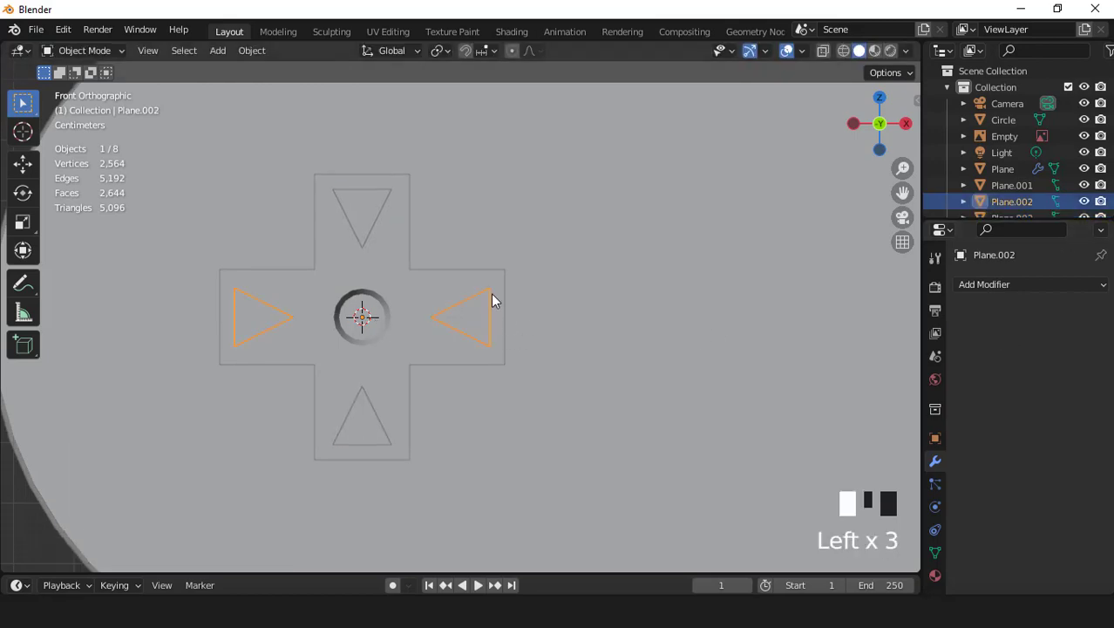
- Join all the arrows with the D-pad into one object and enable Auto Smooth at 30° on it
{"action": "left_click", "coordinate": [408, 276], "text": "shift"}
{"action": "left_click", "coordinate": [373, 236], "text": "shift"}
{"action": "scroll", "coordinate": [422, 321], "scroll_direction": "down", "scroll_amount": 2}
{"action": "key", "text": "ctrl+j"}
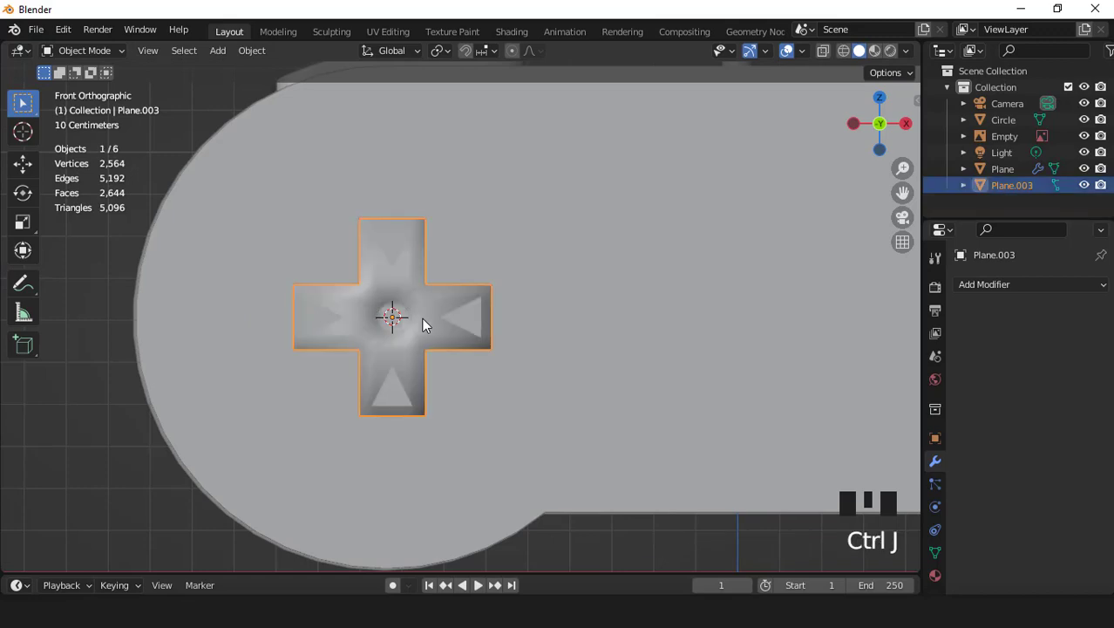
{"action": "left_click", "coordinate": [936, 553]}
{"action": "scroll", "coordinate": [1019, 534], "scroll_direction": "down", "scroll_amount": 3}
{"action": "left_click", "coordinate": [1019, 527]}
{"action": "middle_click_drag", "start_coordinate": [503, 275], "coordinate": [563, 341]}
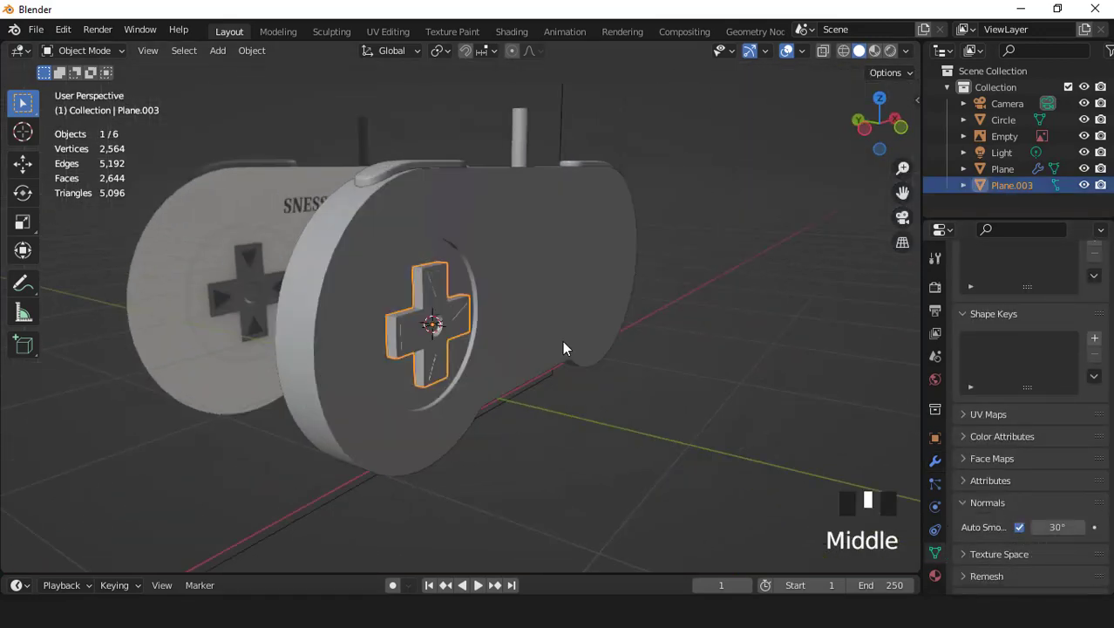
- Enable Shadow and Cavity in the viewport shading options and check the controller's look
{"action": "scroll", "coordinate": [563, 340], "scroll_direction": "up", "scroll_amount": 2}
{"action": "left_click", "coordinate": [907, 51]}
{"action": "left_click", "coordinate": [812, 398]}
{"action": "left_click", "coordinate": [813, 416]}
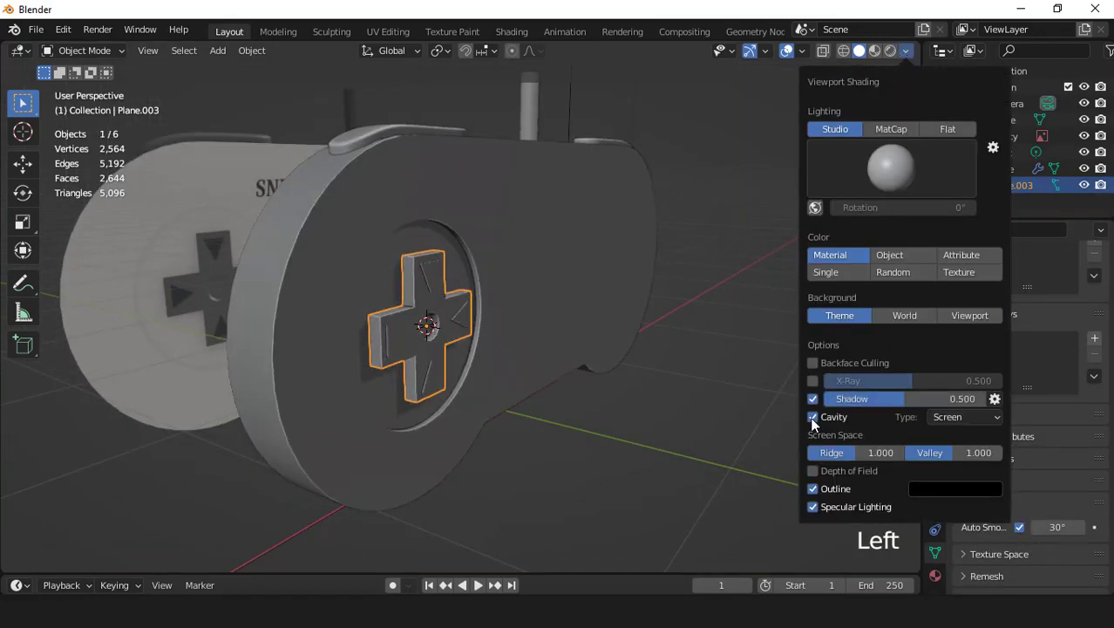
{"action": "scroll", "coordinate": [558, 316], "scroll_direction": "down", "scroll_amount": 3}
{"action": "key", "text": "KP_1"}
{"action": "scroll", "coordinate": [455, 321], "scroll_direction": "up", "scroll_amount": 6}
{"action": "scroll", "coordinate": [455, 317], "scroll_direction": "down", "scroll_amount": 4}
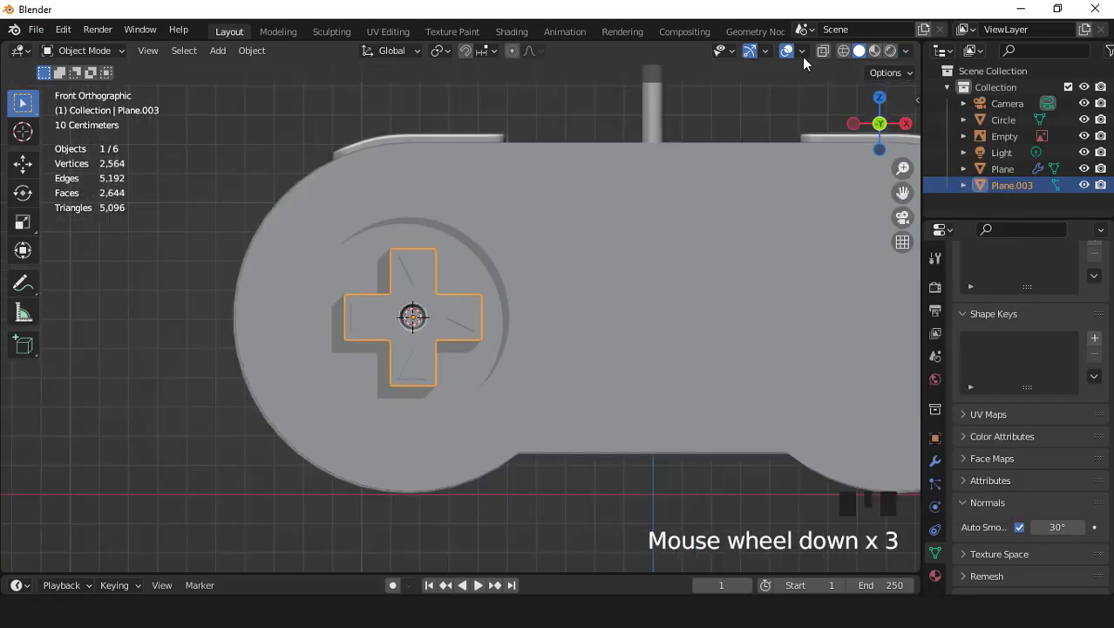
{"action": "middle_click_drag", "start_coordinate": [520, 300], "coordinate": [460, 315]}
{"action": "scroll", "coordinate": [461, 315], "scroll_direction": "down", "scroll_amount": 2}
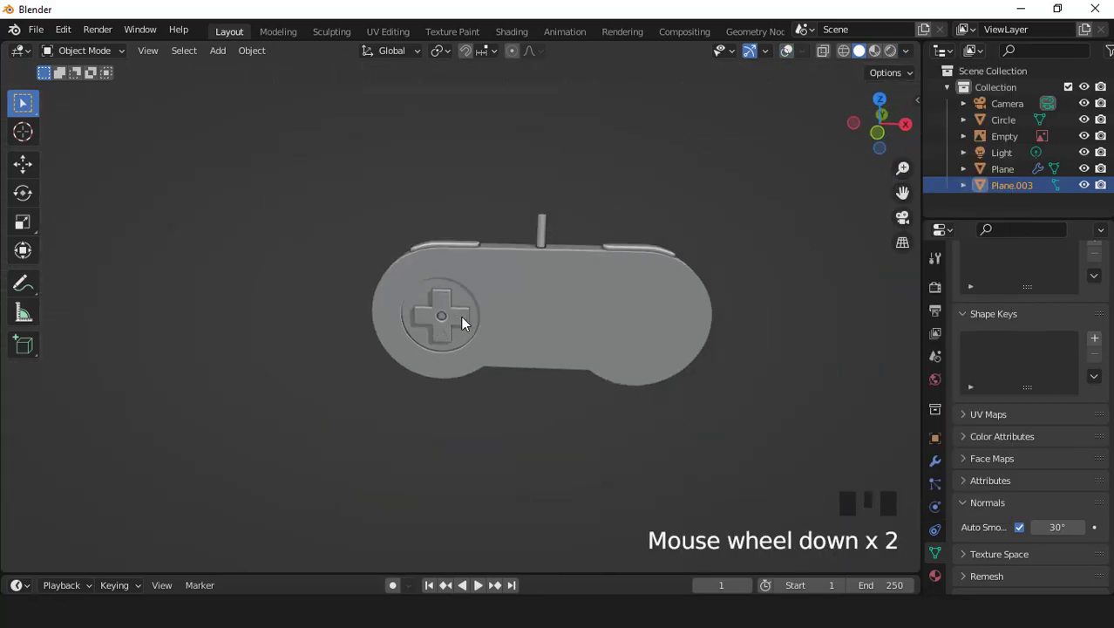
- In front view with X-ray and overlays on, open the controller body in Edit Mode
{"action": "key", "text": "KP_1"}
{"action": "left_click", "coordinate": [823, 49]}
{"action": "left_click", "coordinate": [786, 50]}
{"action": "scroll", "coordinate": [518, 288], "scroll_direction": "up", "scroll_amount": 2}
{"action": "middle_click_drag", "start_coordinate": [518, 288], "coordinate": [518, 306], "text": "shift"}
{"action": "scroll", "coordinate": [517, 306], "scroll_direction": "up", "scroll_amount": 1}
{"action": "left_click", "coordinate": [571, 270]}
{"action": "key", "text": "Tab"}
{"action": "scroll", "coordinate": [571, 297], "scroll_direction": "down", "scroll_amount": 1}
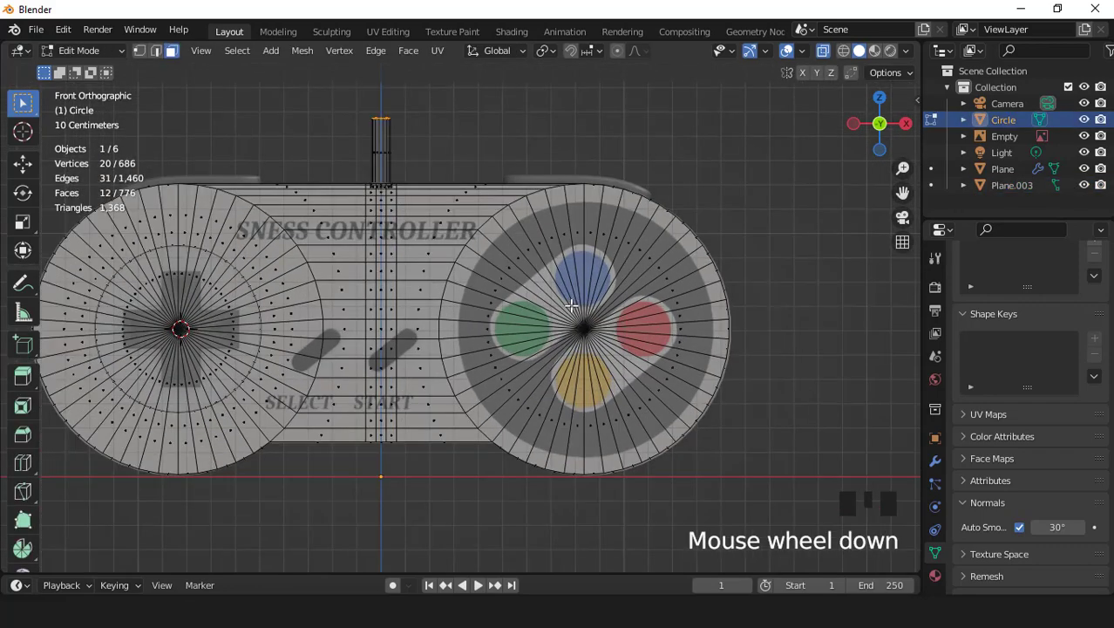
- With X-ray off, select the circular face fan over the coloured buttons, and inset it 0.06325 m with X-ray on
{"action": "key", "text": "KP_7"}
{"action": "key", "text": "KP_1"}
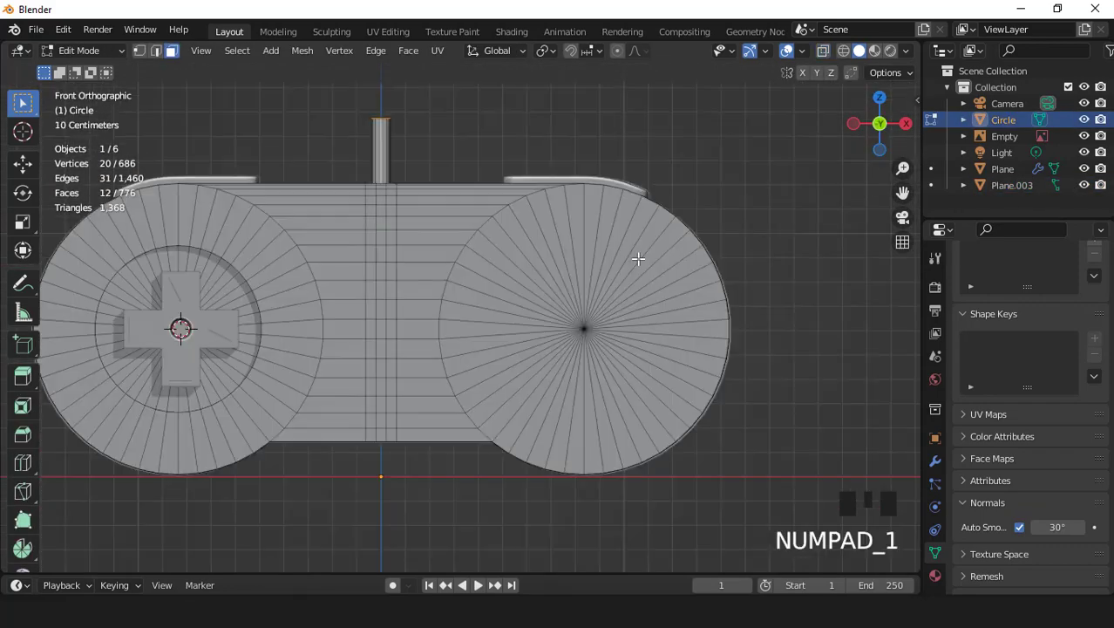
{"action": "left_click_drag", "start_coordinate": [557, 289], "coordinate": [621, 375]}
{"action": "left_click", "coordinate": [824, 53]}
{"action": "scroll", "coordinate": [688, 342], "scroll_direction": "up", "scroll_amount": 2}
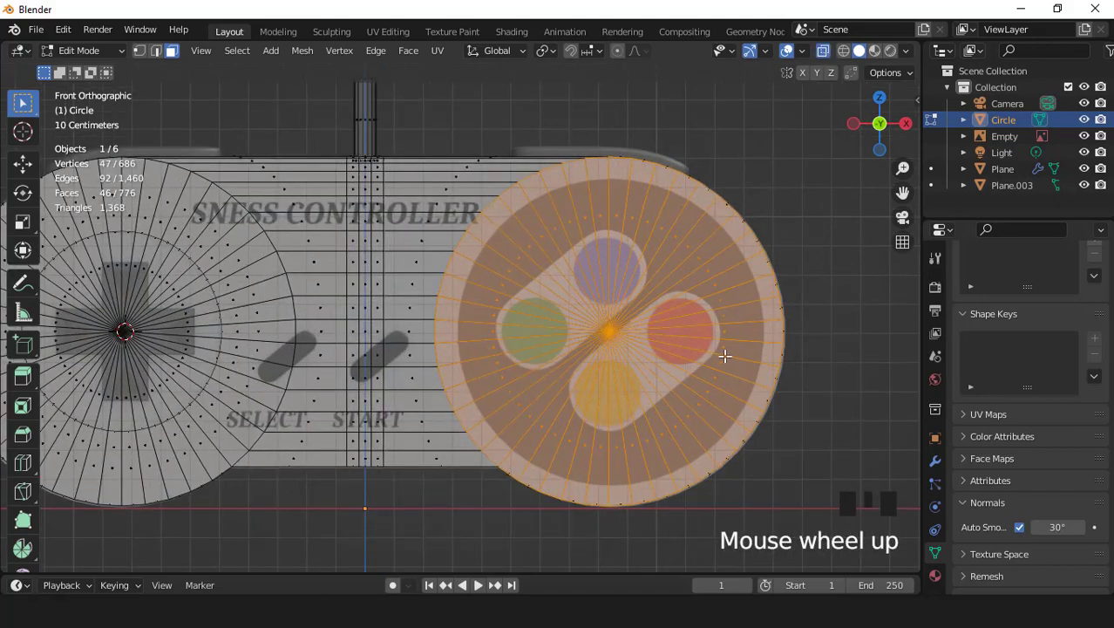
{"action": "key", "text": "i"}
{"action": "left_click", "coordinate": [801, 421]}
{"action": "scroll", "coordinate": [726, 343], "scroll_direction": "down", "scroll_amount": 3}
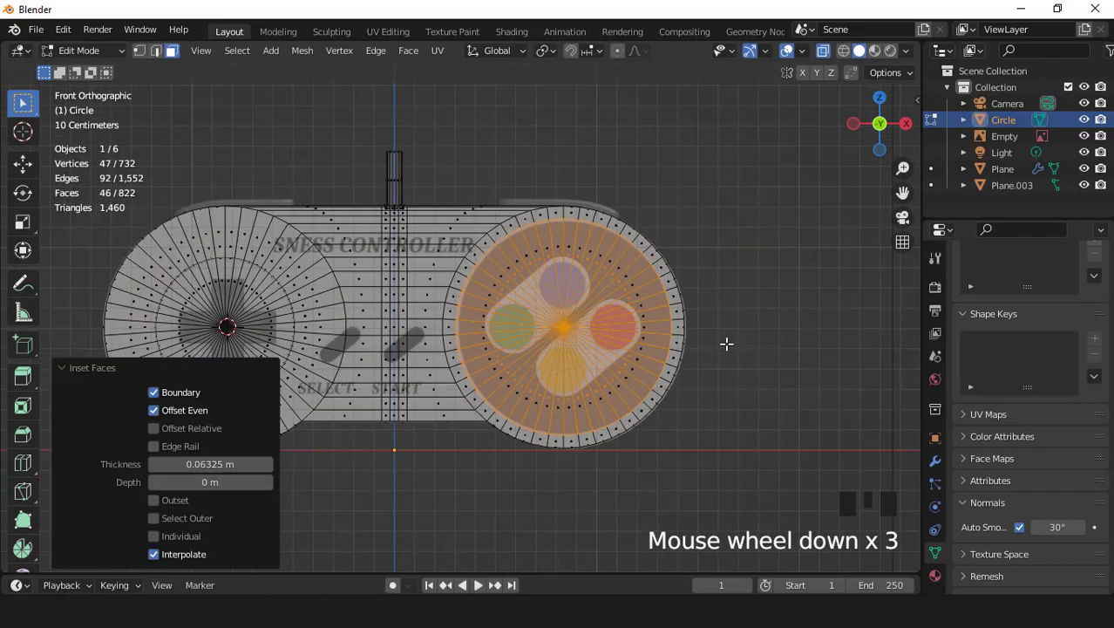
- Extrude the inset circular faces 0.001165 m, turn X-ray off and return to Object Mode
{"action": "middle_click_drag", "start_coordinate": [726, 343], "coordinate": [572, 376]}
{"action": "key", "text": "KP_3"}
{"action": "key", "text": "KP_Decimal"}
{"action": "scroll", "coordinate": [572, 376], "scroll_direction": "up", "scroll_amount": 16}
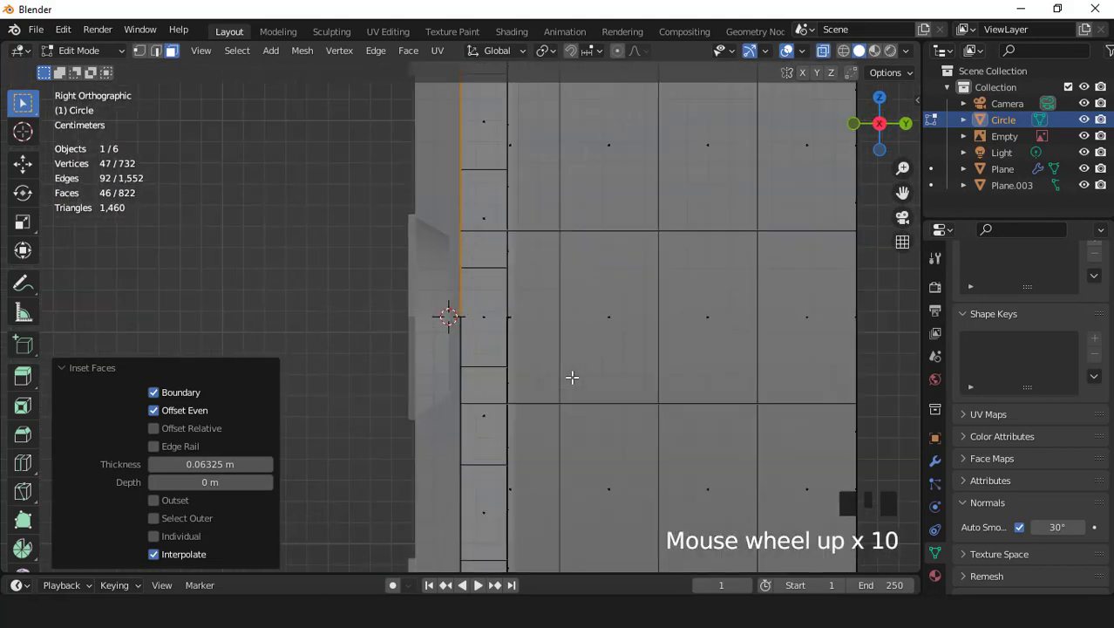
{"action": "key", "text": "e"}
{"action": "left_click", "coordinate": [538, 359]}
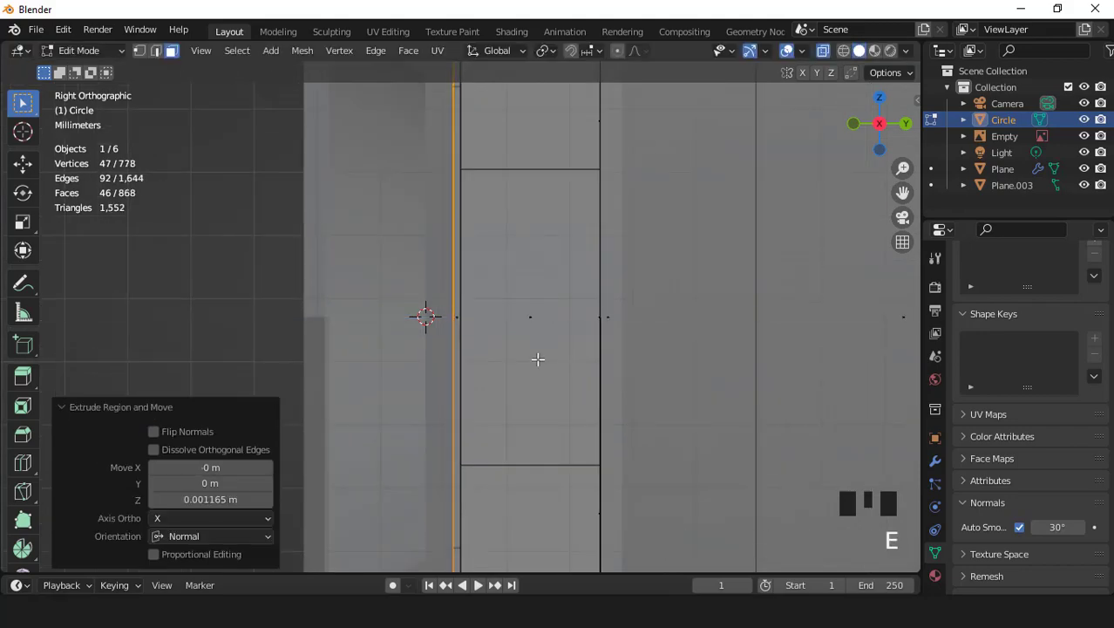
{"action": "middle_click_drag", "start_coordinate": [462, 355], "coordinate": [567, 343]}
{"action": "left_click", "coordinate": [823, 52]}
{"action": "scroll", "coordinate": [558, 292], "scroll_direction": "down", "scroll_amount": 15}
{"action": "mouse_move", "coordinate": [540, 288]}
{"action": "middle_mouse_down"}
{"action": "mouse_move", "coordinate": [580, 297]}
{"action": "mouse_move", "coordinate": [398, 269]}
{"action": "mouse_move", "coordinate": [336, 315]}
{"action": "mouse_move", "coordinate": [535, 309]}
{"action": "middle_mouse_up"}
{"action": "key", "text": "Tab"}
{"action": "scroll", "coordinate": [535, 309], "scroll_direction": "up", "scroll_amount": 2}
{"action": "key", "text": "KP_1"}
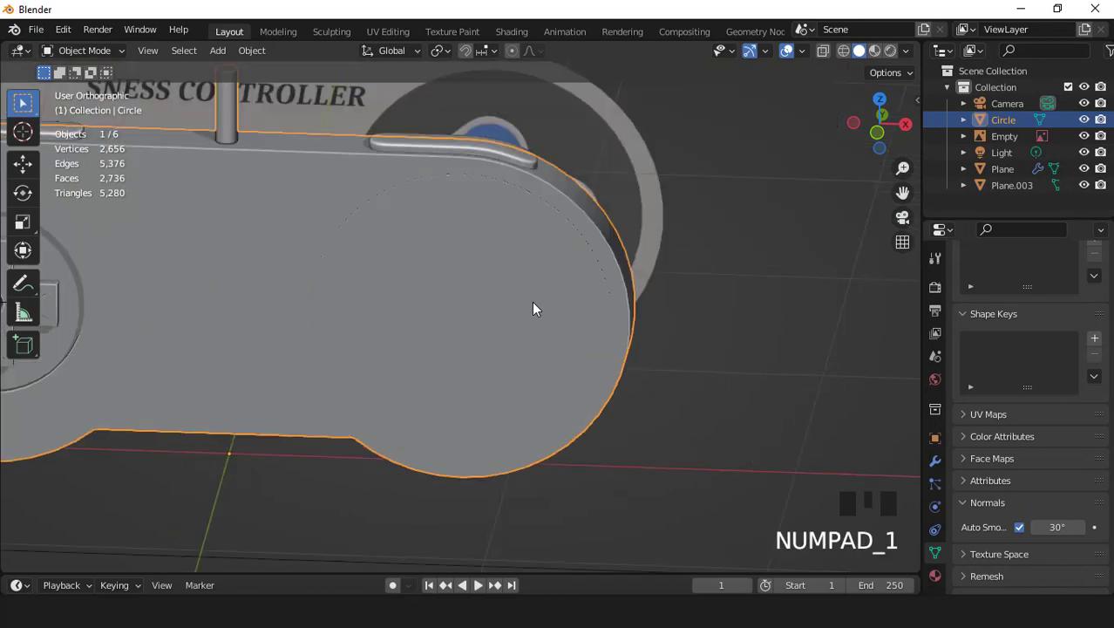
- With X-ray on, add a plane and move it about 1.63 m along X over the coloured buttons
{"action": "left_click", "coordinate": [823, 50]}
{"action": "scroll", "coordinate": [606, 189], "scroll_direction": "down", "scroll_amount": 2}
{"action": "scroll", "coordinate": [526, 288], "scroll_direction": "up", "scroll_amount": 2}
{"action": "scroll", "coordinate": [527, 295], "scroll_direction": "down", "scroll_amount": 2}
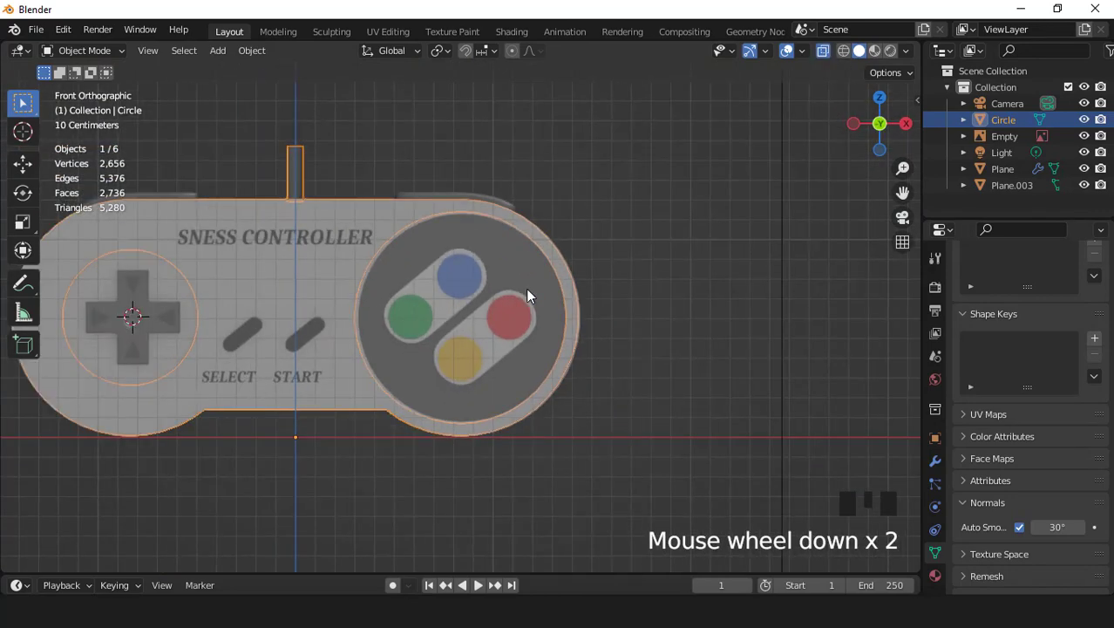
{"action": "left_click", "coordinate": [218, 50]}
{"action": "mouse_move", "coordinate": [230, 69]}
{"action": "left_click", "coordinate": [389, 70]}
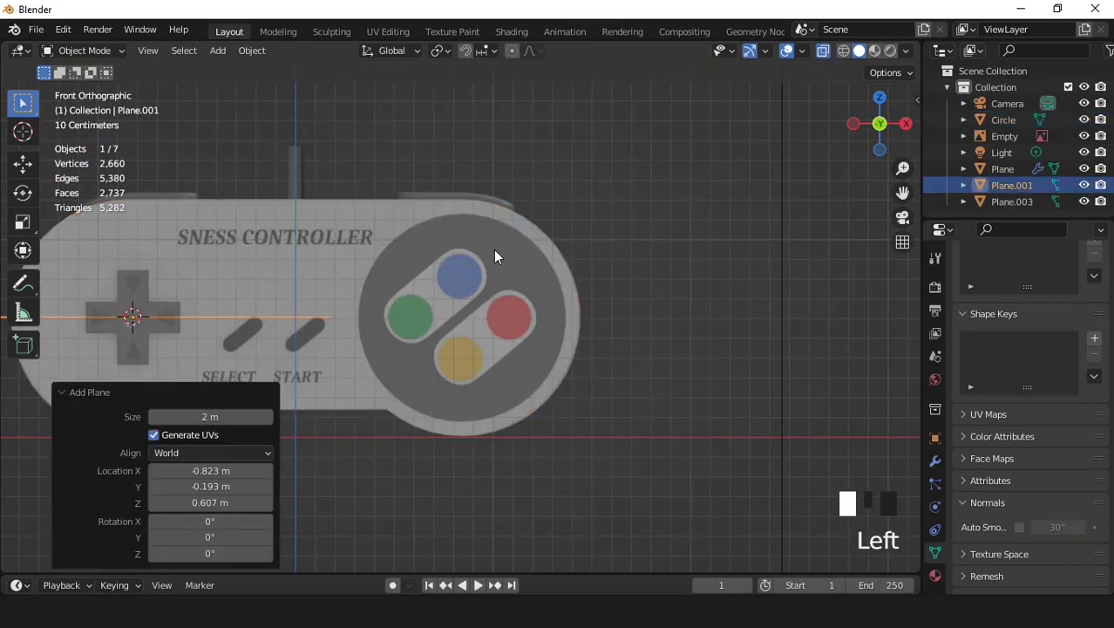
{"action": "scroll", "coordinate": [497, 252], "scroll_direction": "down", "scroll_amount": 3}
{"action": "key", "text": "g"}
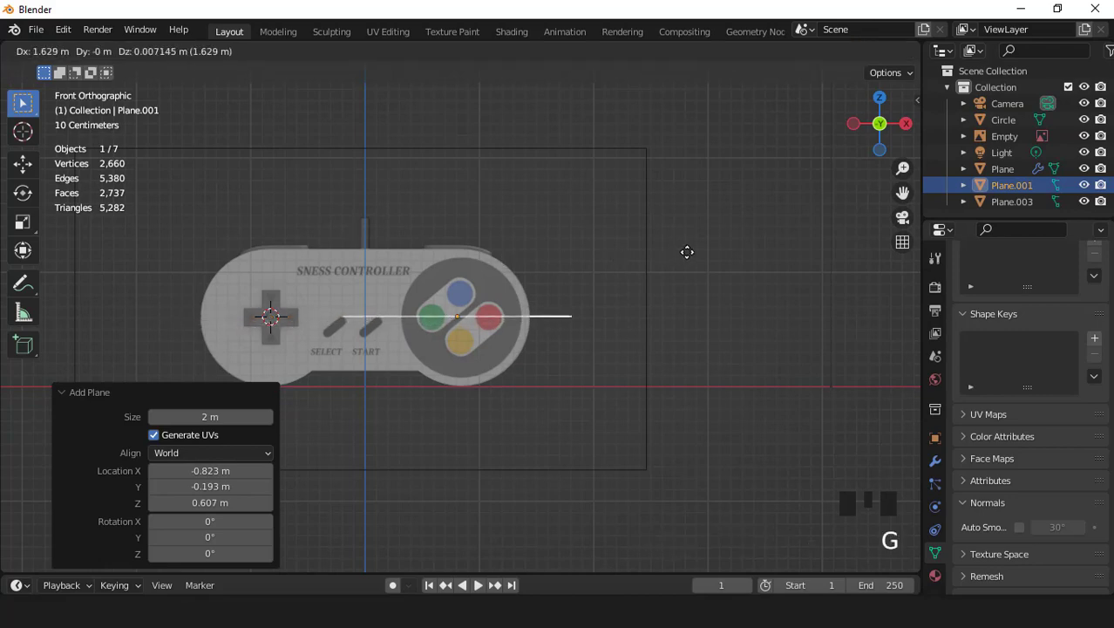
{"action": "left_click", "coordinate": [686, 253]}
- Rotate the plane 90° about X to face the front and scale it by 3 along X
{"action": "scroll", "coordinate": [686, 257], "scroll_direction": "up", "scroll_amount": 3}
{"action": "type", "text": "r90"}
{"action": "key", "text": "Return"}
{"action": "scroll", "coordinate": [685, 254], "scroll_direction": "down", "scroll_amount": 2}
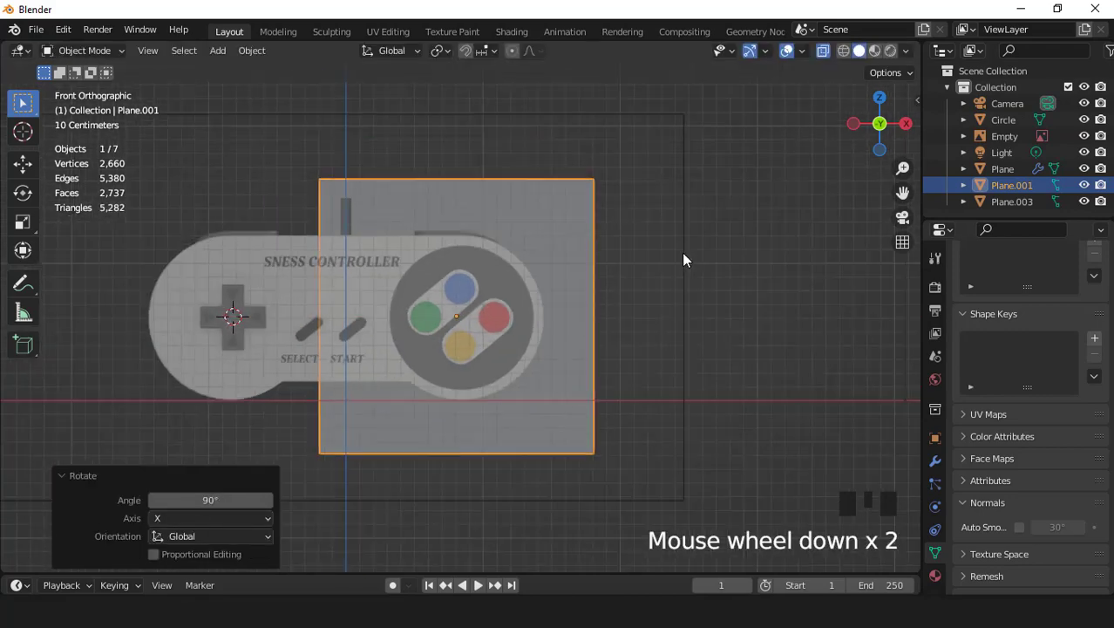
{"action": "scroll", "coordinate": [681, 252], "scroll_direction": "up", "scroll_amount": 2}
{"action": "type", "text": "sx3"}
{"action": "key", "text": "Return"}
- Divide the plane with three vertical loop cuts and add a level 2 Subdivision Surface modifier
{"action": "scroll", "coordinate": [645, 288], "scroll_direction": "down", "scroll_amount": 2}
{"action": "key", "text": "Tab"}
{"action": "scroll", "coordinate": [560, 259], "scroll_direction": "down", "scroll_amount": 2}
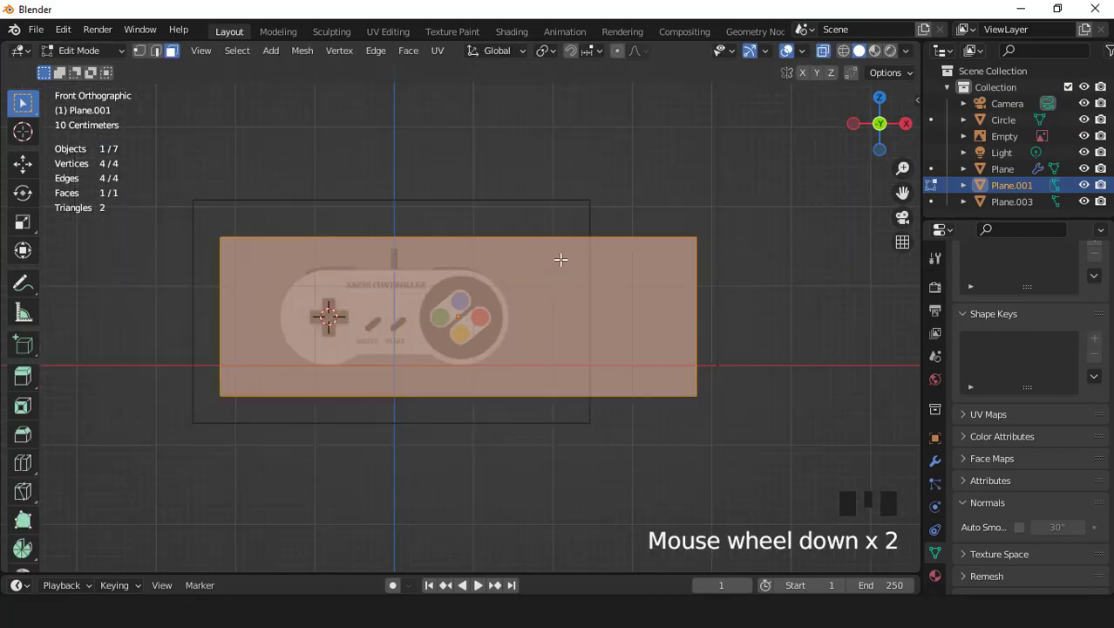
{"action": "left_click", "coordinate": [561, 259]}
{"action": "key", "text": "Tab"}
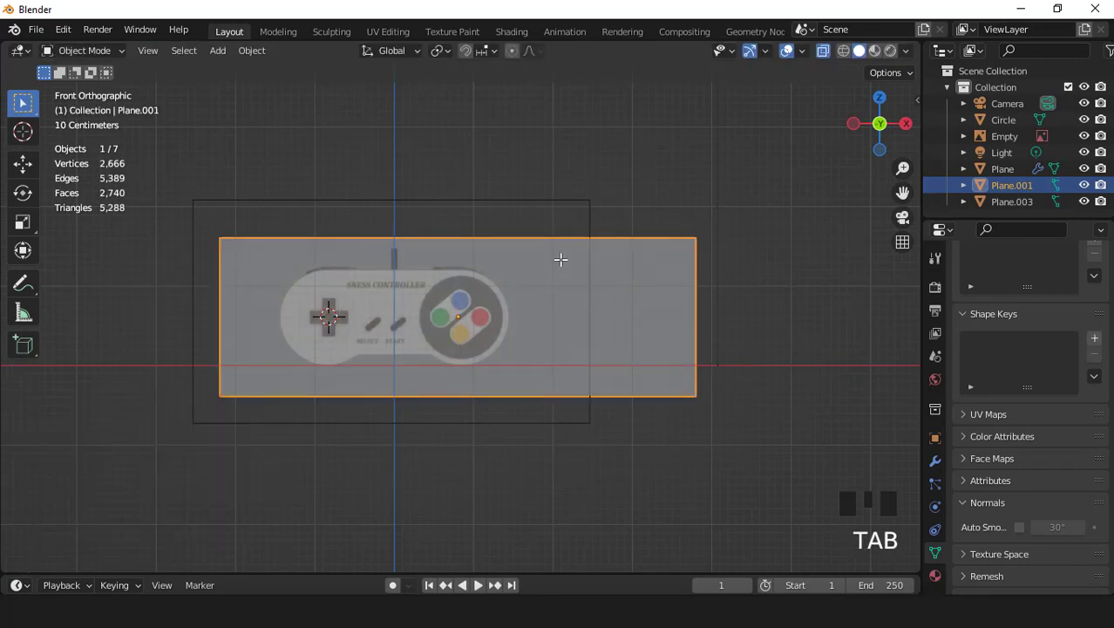
{"action": "key", "text": "ctrl+2"}
- Scale the rounded plane by 0.301 and again by 0.815 to approximate the button recess size
{"action": "key", "text": "s"}
{"action": "left_click", "coordinate": [568, 346]}
{"action": "scroll", "coordinate": [568, 346], "scroll_direction": "up", "scroll_amount": 5}
{"action": "key", "text": "s"}
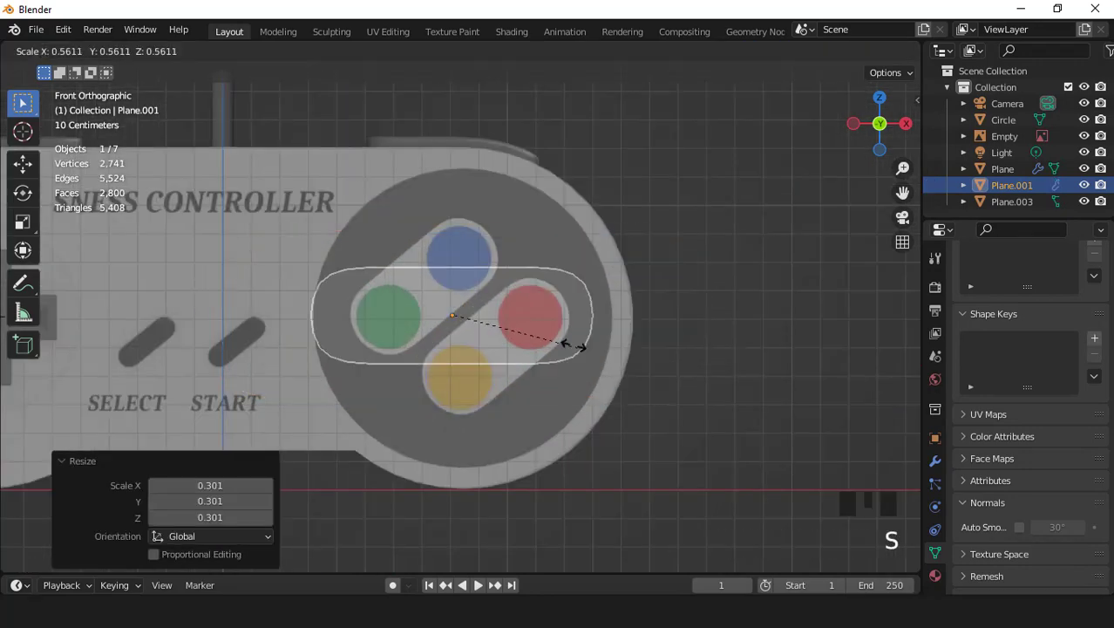
{"action": "scroll", "coordinate": [638, 370], "scroll_direction": "up", "scroll_amount": 2}
{"action": "left_click", "coordinate": [604, 356]}
- Rotate the plane diagonally, move it 0.15354 m along X and -0.097705 m along Z over the red and yellow buttons, and rotate it another 4.16°
{"action": "key", "text": "r"}
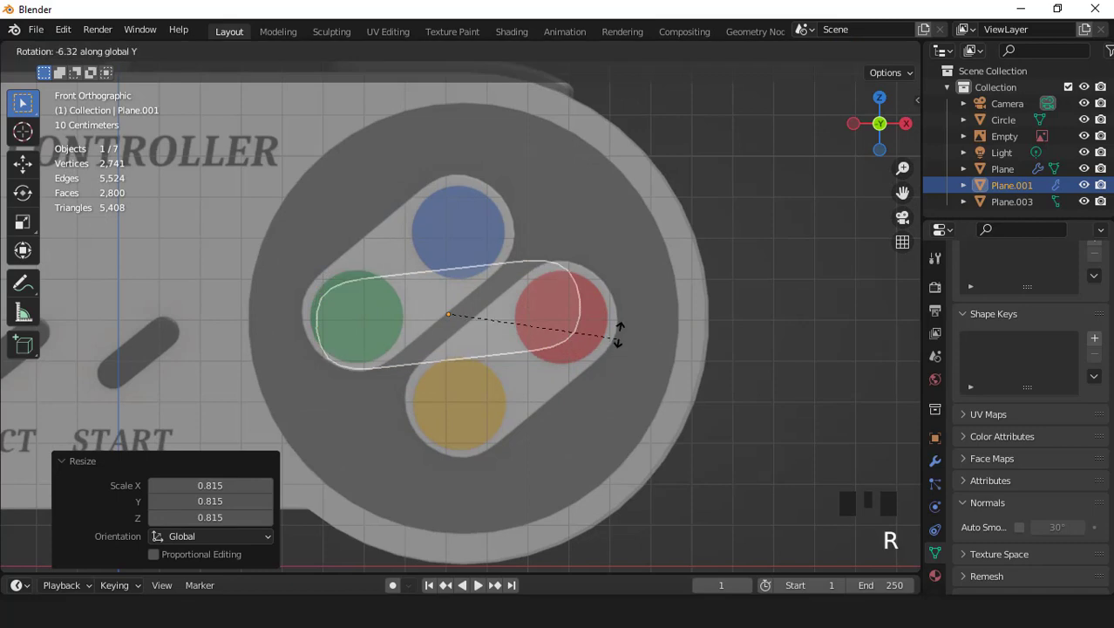
{"action": "left_click", "coordinate": [596, 229]}
{"action": "key", "text": "g"}
{"action": "left_click", "coordinate": [659, 271]}
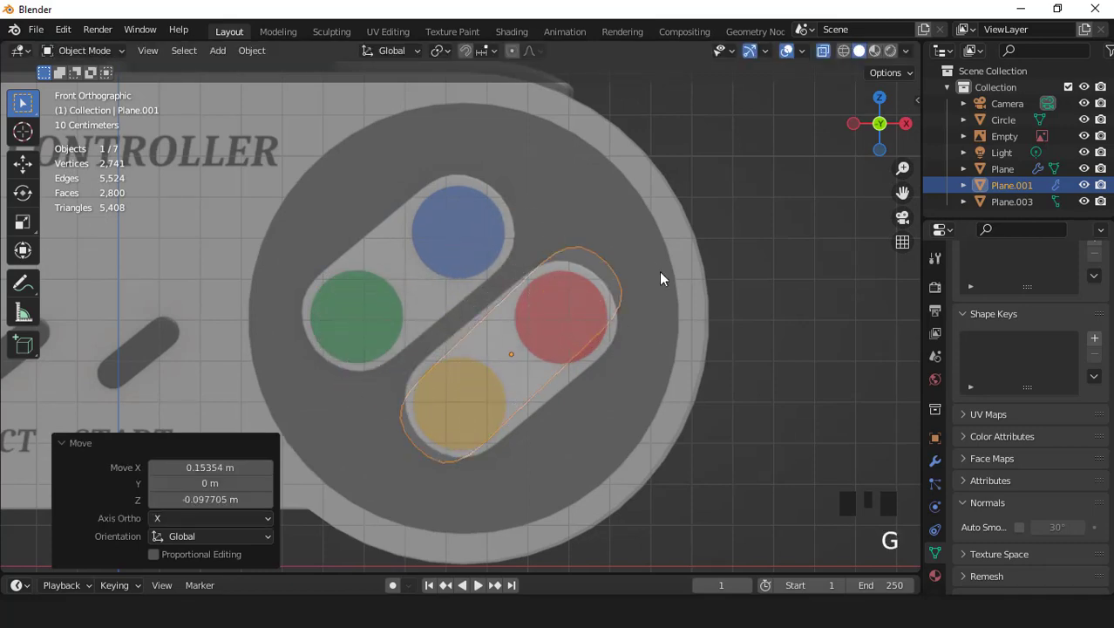
{"action": "key", "text": "r"}
{"action": "left_click", "coordinate": [685, 315]}
{"action": "key", "text": "s"}
{"action": "key", "text": "z"}
{"action": "key", "text": "z"}
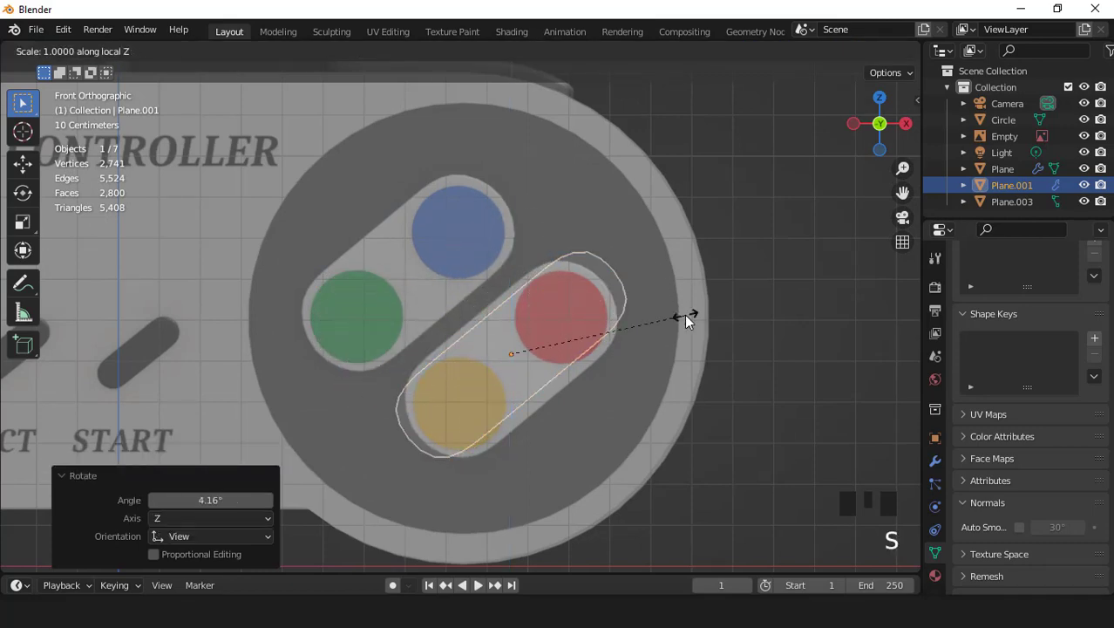
{"action": "right_click", "coordinate": [685, 315]}
- Scale the plane by about 1.23 along local Y and move it 0.001994 m along X and -0.00997 m along Z
{"action": "key", "text": "s"}
{"action": "key", "text": "y"}
{"action": "key", "text": "y"}
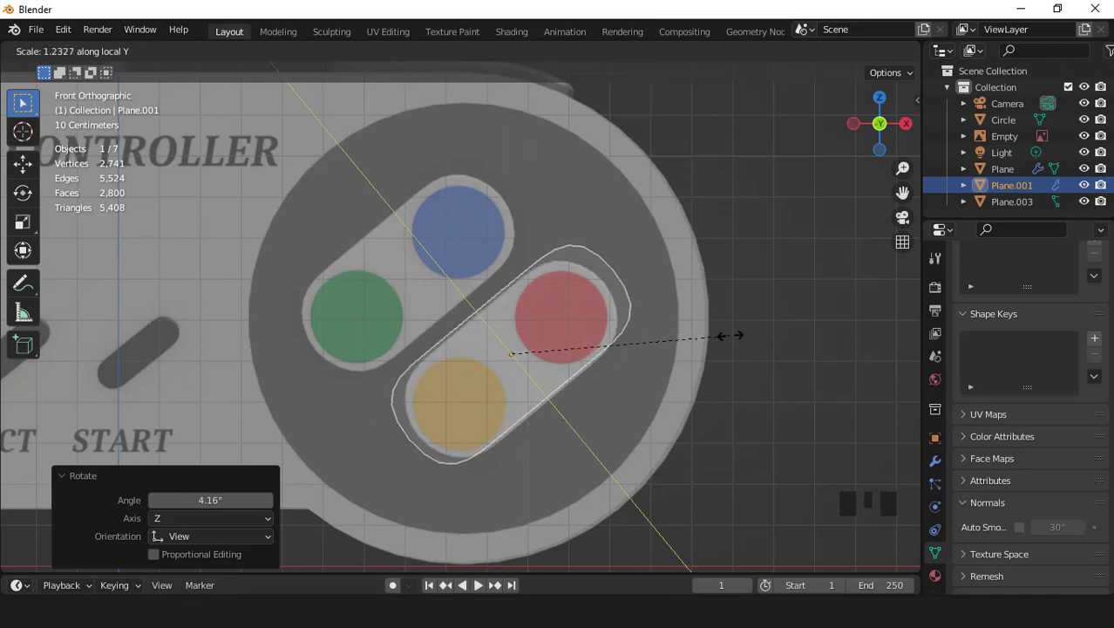
{"action": "left_click", "coordinate": [729, 332]}
{"action": "key", "text": "g"}
{"action": "left_click", "coordinate": [731, 338]}
- Scale the plane by about 0.80 along local X to match the length of the reference recess
{"action": "key", "text": "s"}
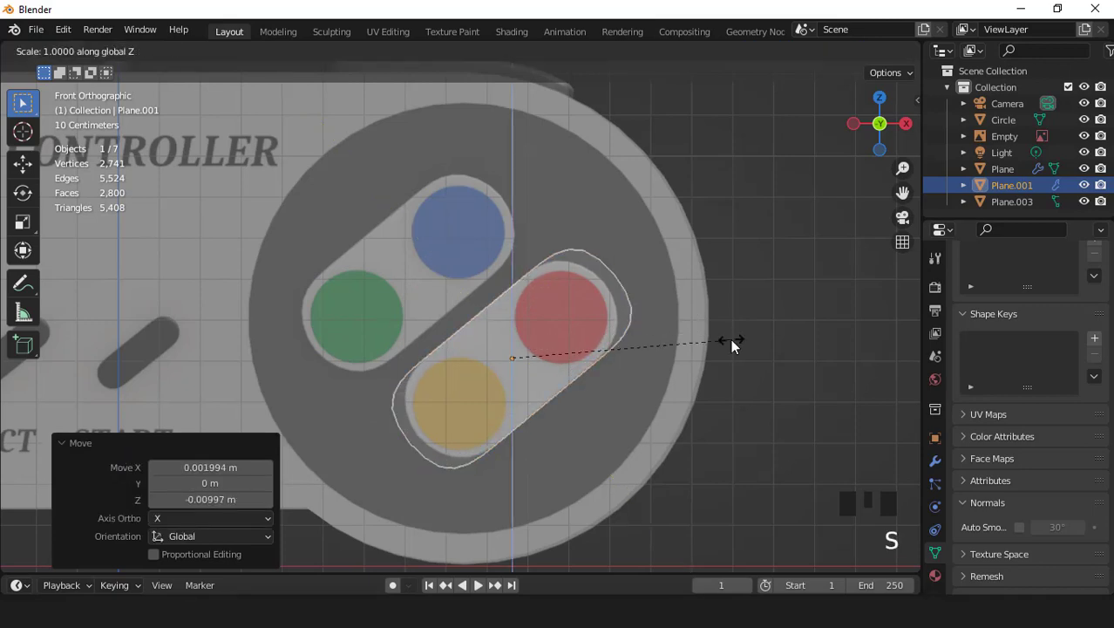
{"action": "right_click", "coordinate": [730, 338]}
{"action": "key", "text": "s"}
{"action": "key", "text": "x"}
{"action": "key", "text": "x"}
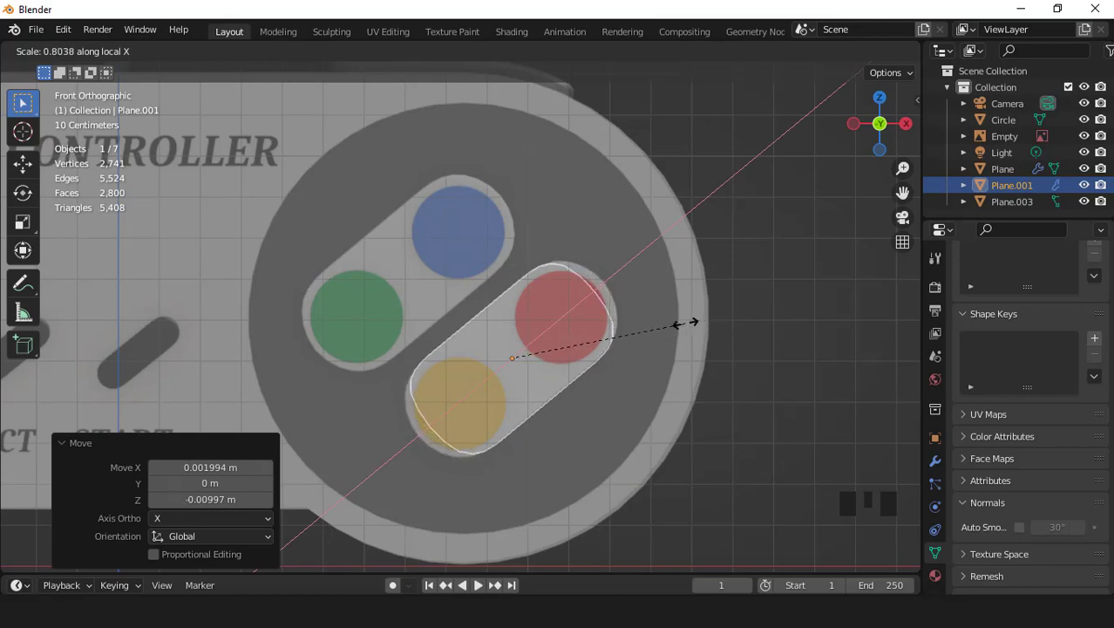
{"action": "left_click", "coordinate": [685, 323]}
- Add one centred lengthwise loop cut to the plane and scale it outward along X to round the ends
{"action": "key", "text": "Tab"}
{"action": "left_click", "coordinate": [592, 295]}
{"action": "right_click", "coordinate": [592, 296]}
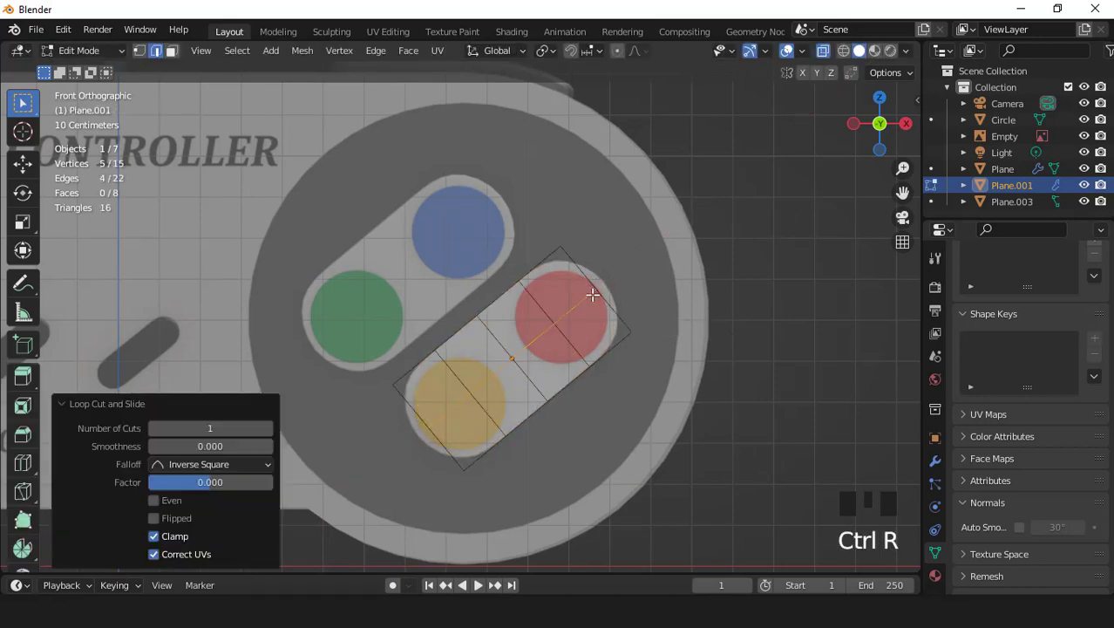
{"action": "key", "text": "s"}
{"action": "key", "text": "x"}
{"action": "left_click", "coordinate": [642, 267]}
{"action": "key", "text": "Tab"}
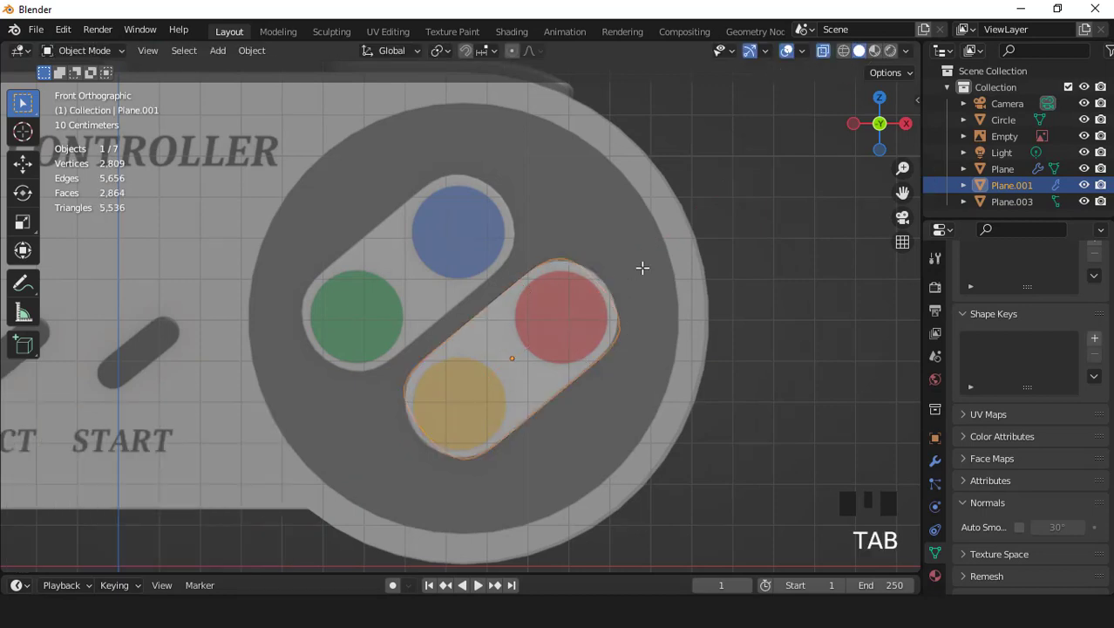
- In Edit Mode, scale the lengthwise loop by 1.175 along local X to round the plane's ends further
{"action": "key", "text": "Tab"}
{"action": "key", "text": "s"}
{"action": "key", "text": "x"}
{"action": "key", "text": "x"}
{"action": "left_click", "coordinate": [667, 254]}
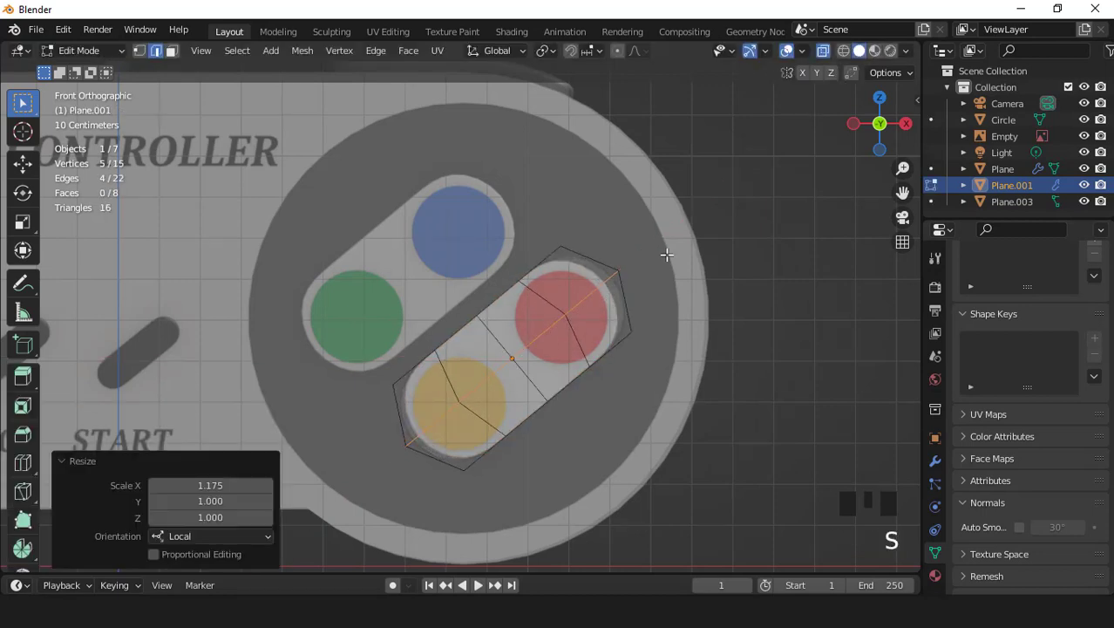
- Scale the rounded plane by 0.933 along local X in Object Mode to fit the reference recess
{"action": "key", "text": "Tab"}
{"action": "scroll", "coordinate": [667, 314], "scroll_direction": "up", "scroll_amount": 1}
{"action": "key", "text": "s"}
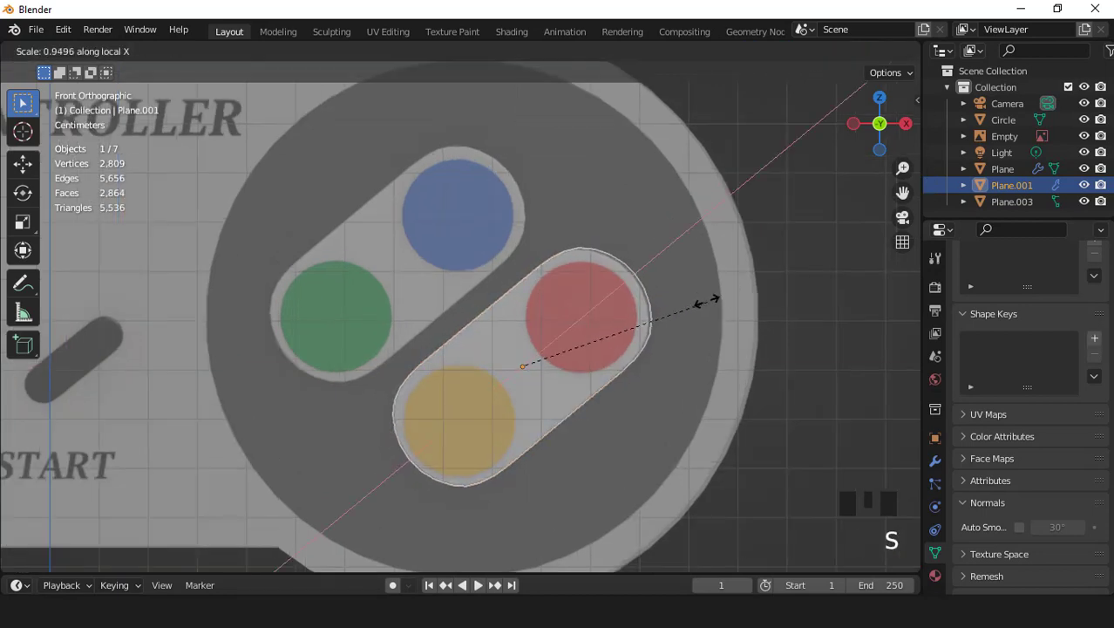
{"action": "left_click", "coordinate": [700, 299]}
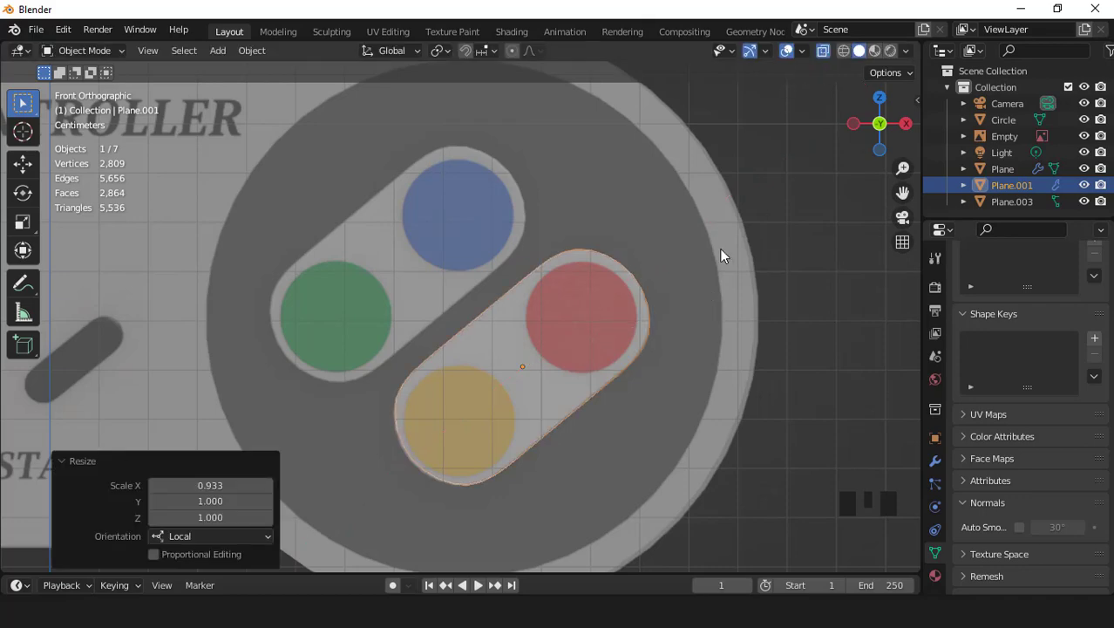
- Move the rounded plane about 0.0038 m along Y from the side view
{"action": "middle_click_drag", "start_coordinate": [715, 261], "coordinate": [433, 350]}
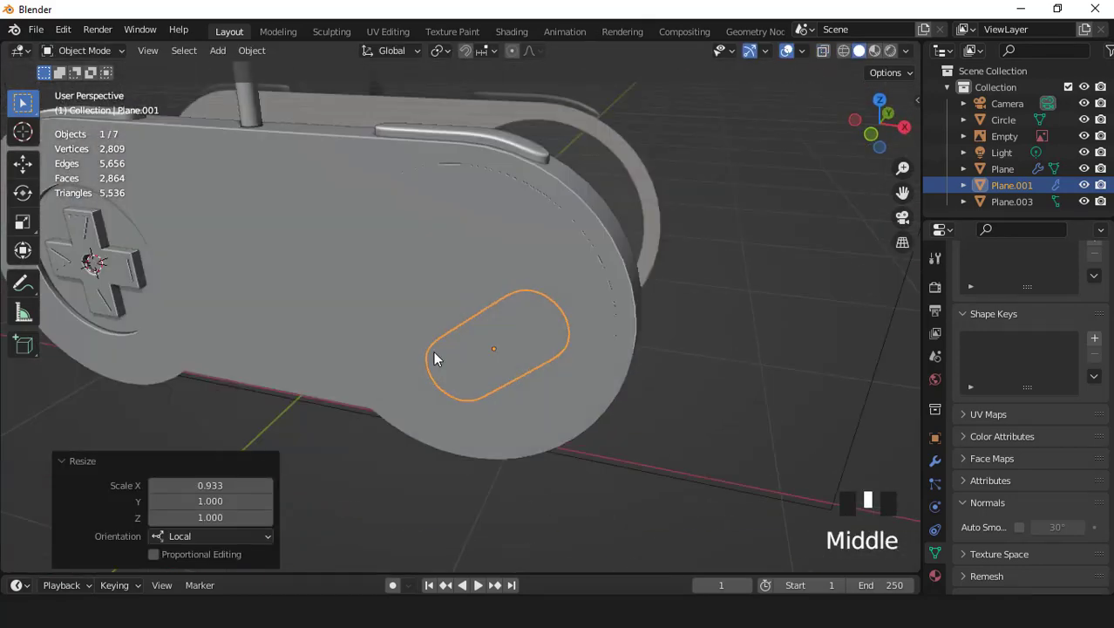
{"action": "key", "text": "KP_3"}
{"action": "key", "text": "KP_Decimal"}
{"action": "left_click", "coordinate": [823, 49]}
{"action": "scroll", "coordinate": [583, 235], "scroll_direction": "up", "scroll_amount": 8}
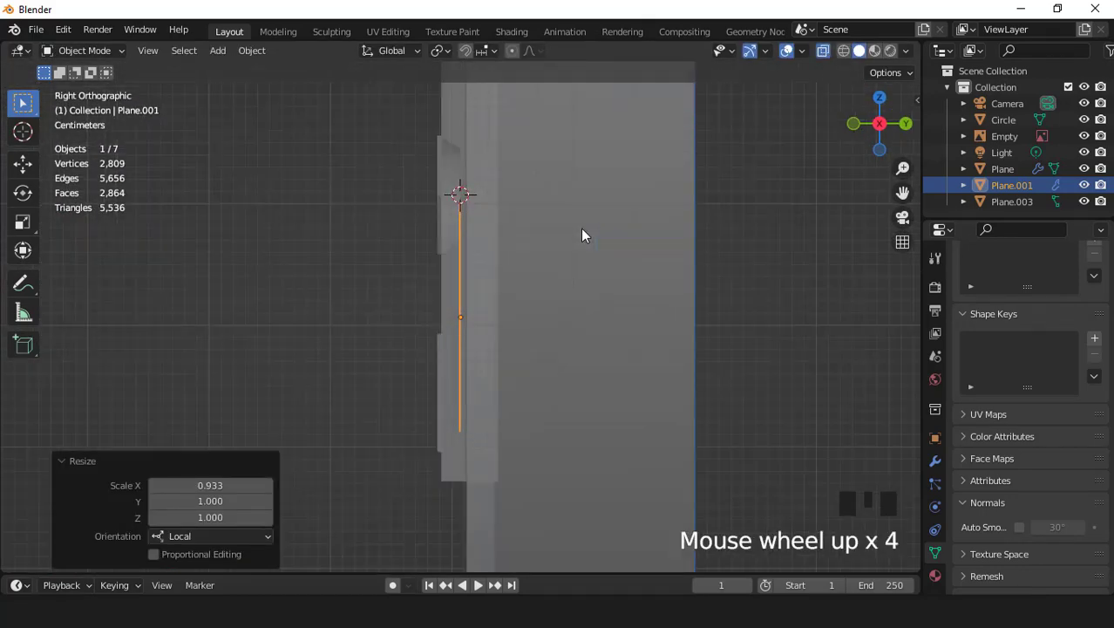
{"action": "scroll", "coordinate": [583, 229], "scroll_direction": "up", "scroll_amount": 1}
{"action": "key", "text": "g"}
{"action": "key", "text": "y"}
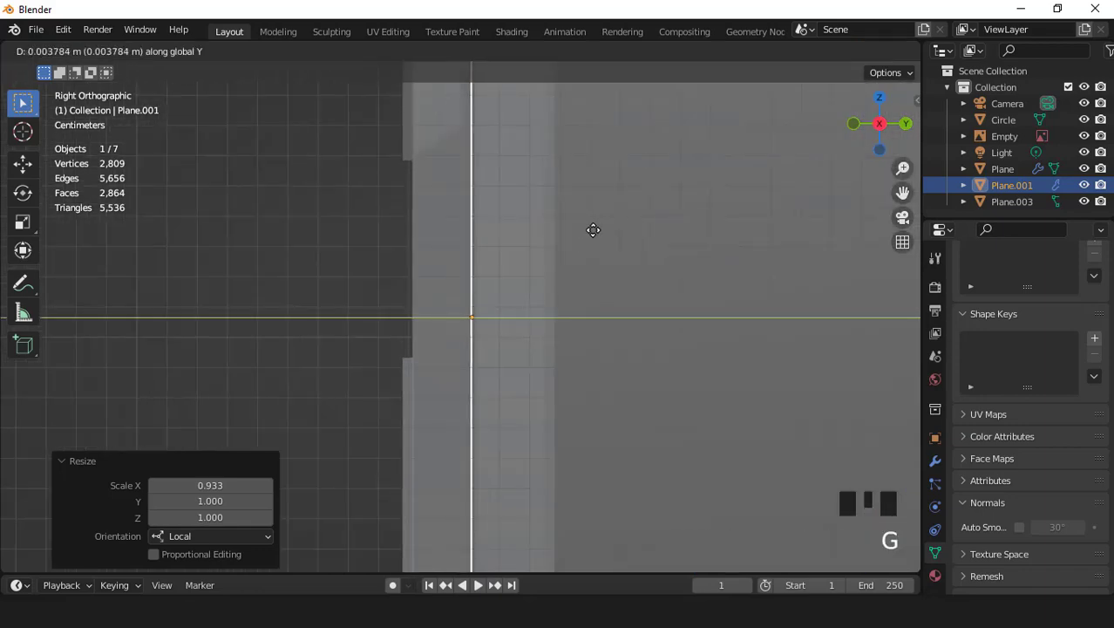
{"action": "left_click", "coordinate": [593, 230]}
- Extrude all faces of the rounded plane outward from the controller front and shade the object smooth
{"action": "middle_click_drag", "start_coordinate": [545, 262], "coordinate": [622, 299]}
{"action": "left_click", "coordinate": [822, 50]}
{"action": "scroll", "coordinate": [462, 292], "scroll_direction": "down", "scroll_amount": 8}
{"action": "middle_click_drag", "start_coordinate": [446, 301], "coordinate": [465, 280]}
{"action": "scroll", "coordinate": [543, 321], "scroll_direction": "up", "scroll_amount": 4}
{"action": "key", "text": "Tab"}
{"action": "key", "text": "3"}
{"action": "key", "text": "a"}
{"action": "key", "text": "e"}
{"action": "left_click", "coordinate": [551, 316]}
{"action": "key", "text": "Tab"}
{"action": "scroll", "coordinate": [550, 315], "scroll_direction": "down", "scroll_amount": 2}
{"action": "right_click", "coordinate": [466, 279]}
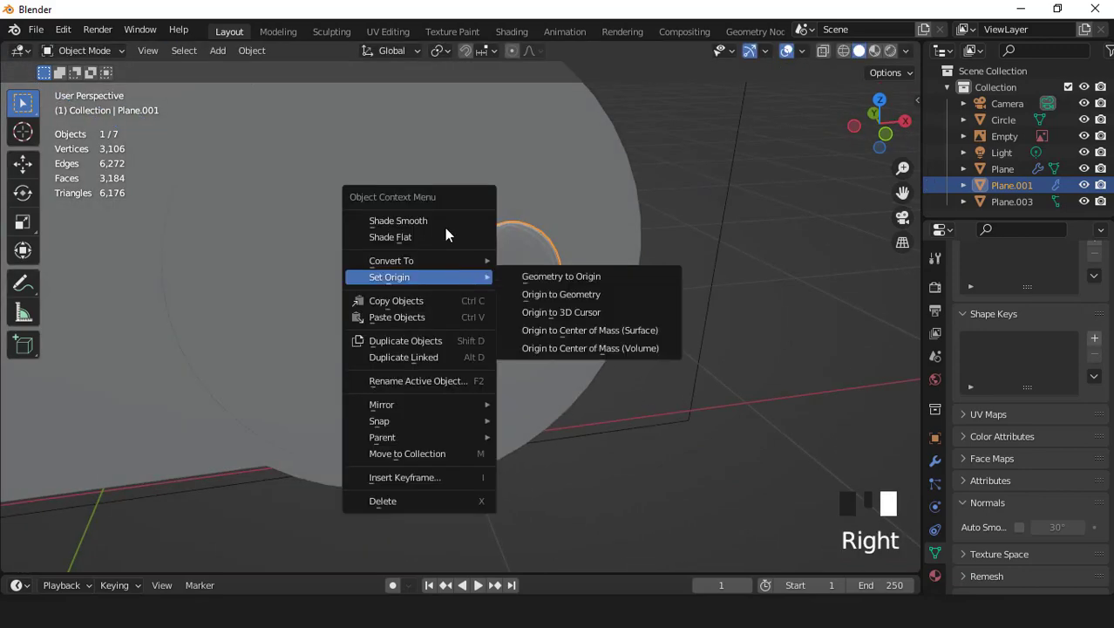
{"action": "left_click", "coordinate": [441, 221]}
- Move the extruded pad 0.002703 m along Y in the side view
{"action": "middle_click_drag", "start_coordinate": [446, 235], "coordinate": [380, 285]}
{"action": "scroll", "coordinate": [428, 313], "scroll_direction": "up", "scroll_amount": 2}
{"action": "key", "text": "KP_3"}
{"action": "scroll", "coordinate": [540, 298], "scroll_direction": "up", "scroll_amount": 6}
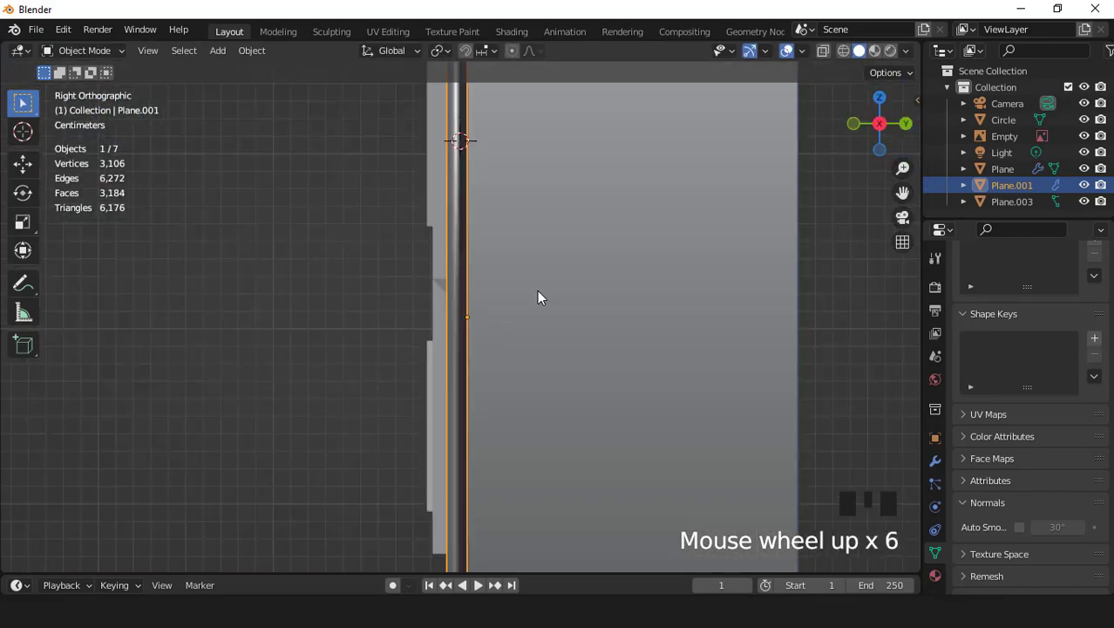
{"action": "key", "text": "g"}
{"action": "key", "text": "y"}
{"action": "left_click", "coordinate": [544, 293]}
{"action": "scroll", "coordinate": [545, 292], "scroll_direction": "down", "scroll_amount": 4}
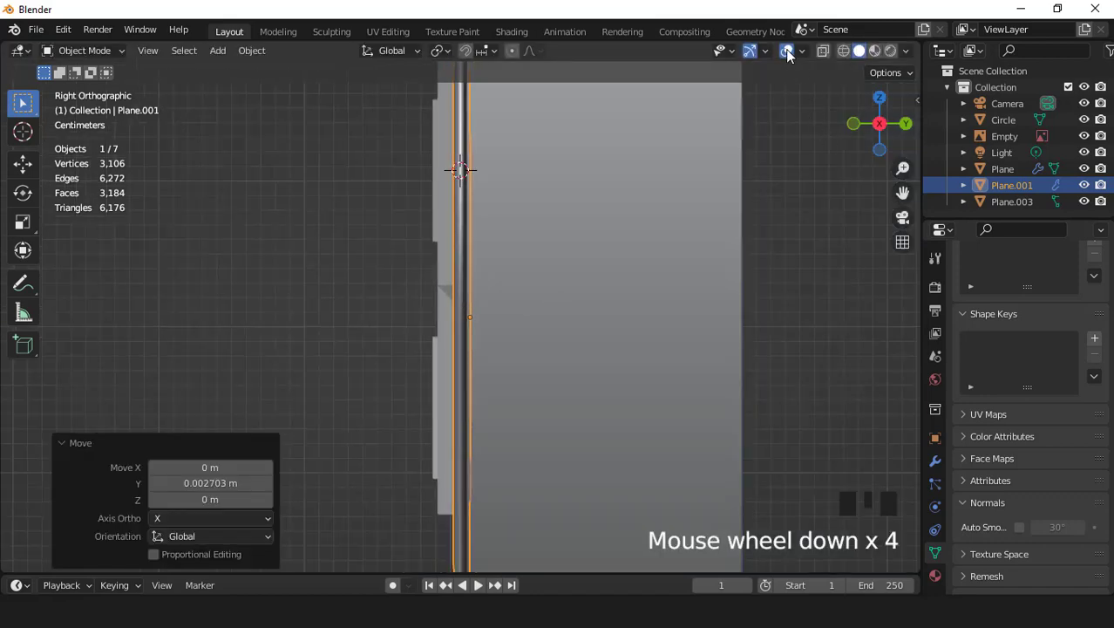
{"action": "middle_click_drag", "start_coordinate": [545, 292], "coordinate": [568, 335]}
- Duplicate the pad about -0.251 m along X and 0.2125 m along Z onto the blue and green button recess
{"action": "key", "text": "KP_1"}
{"action": "scroll", "coordinate": [568, 327], "scroll_direction": "down", "scroll_amount": 3}
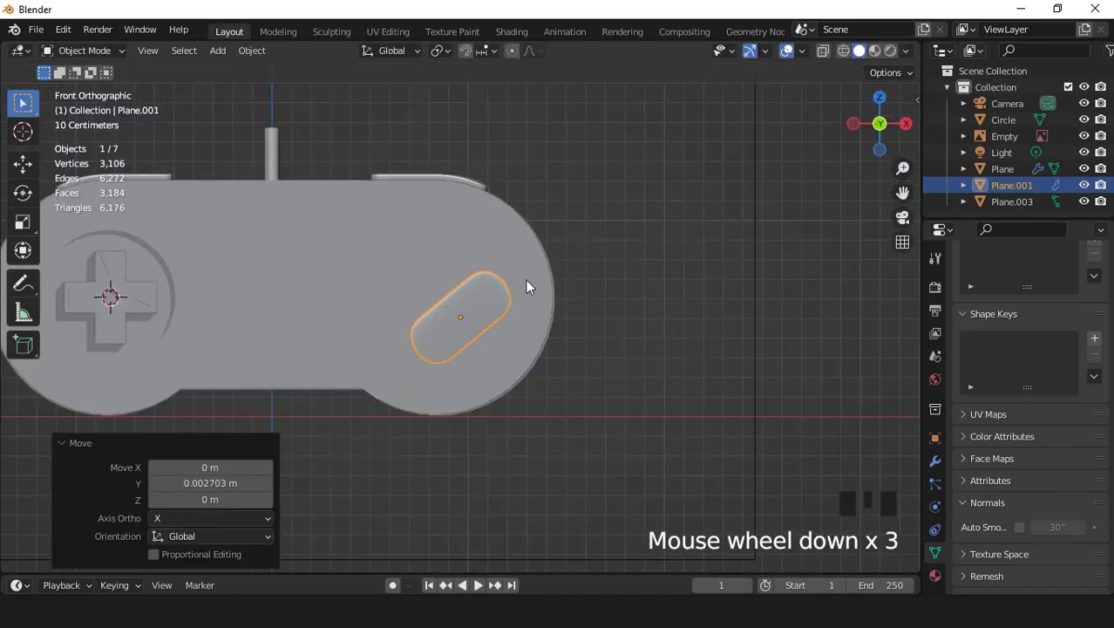
{"action": "scroll", "coordinate": [527, 286], "scroll_direction": "up", "scroll_amount": 1}
{"action": "left_click", "coordinate": [823, 50]}
{"action": "scroll", "coordinate": [656, 316], "scroll_direction": "up", "scroll_amount": 4}
{"action": "key", "text": "shift+d"}
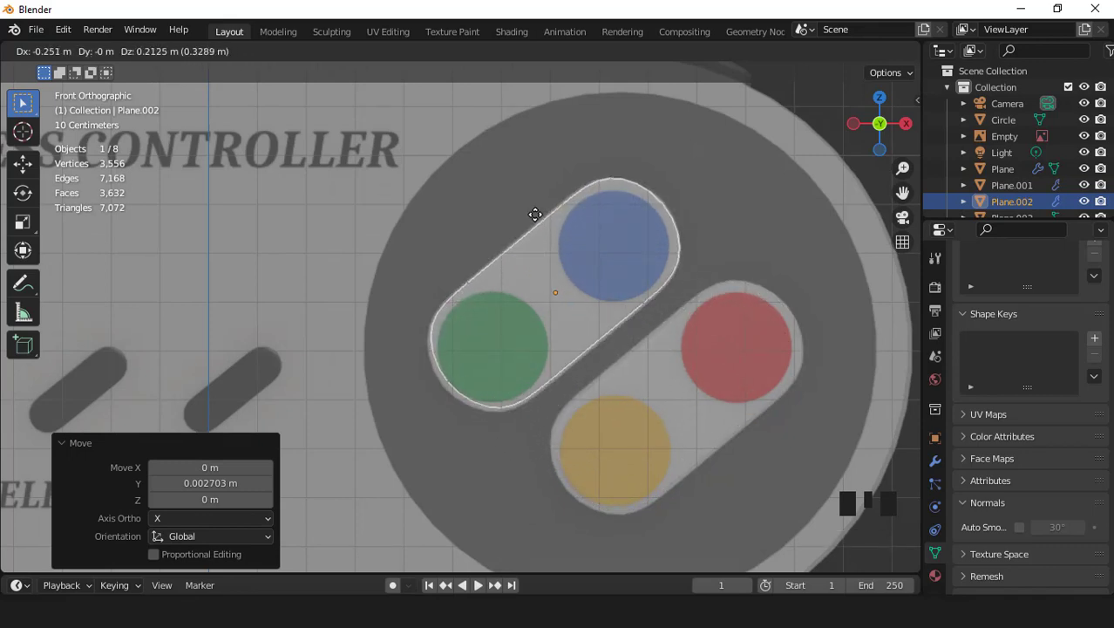
{"action": "left_click", "coordinate": [535, 215]}
{"action": "left_click", "coordinate": [687, 384]}
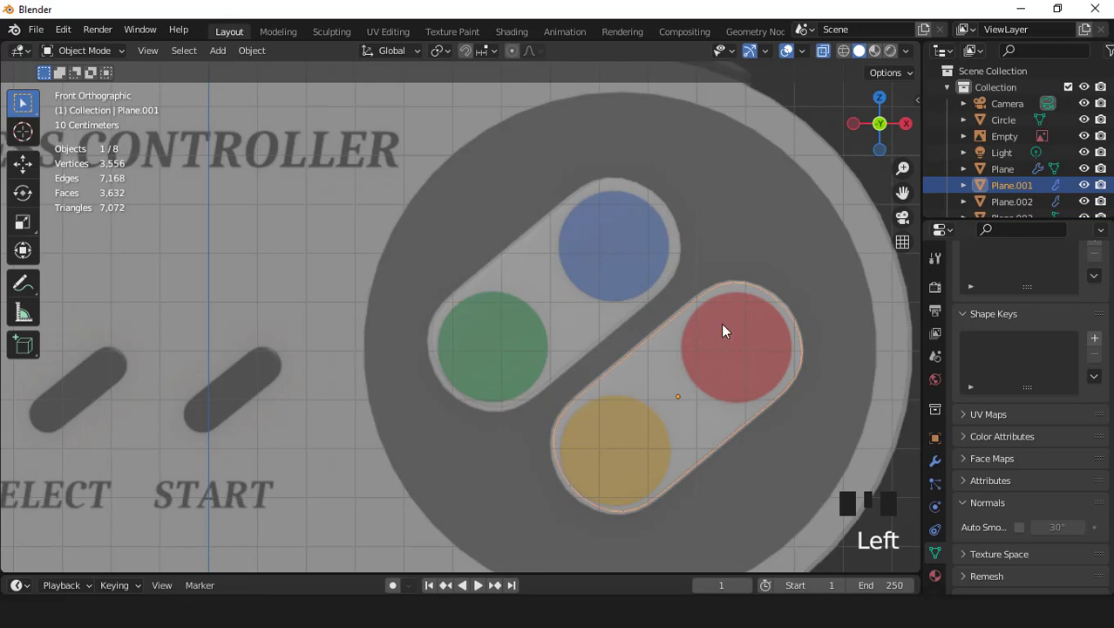
{"action": "key", "text": "s"}
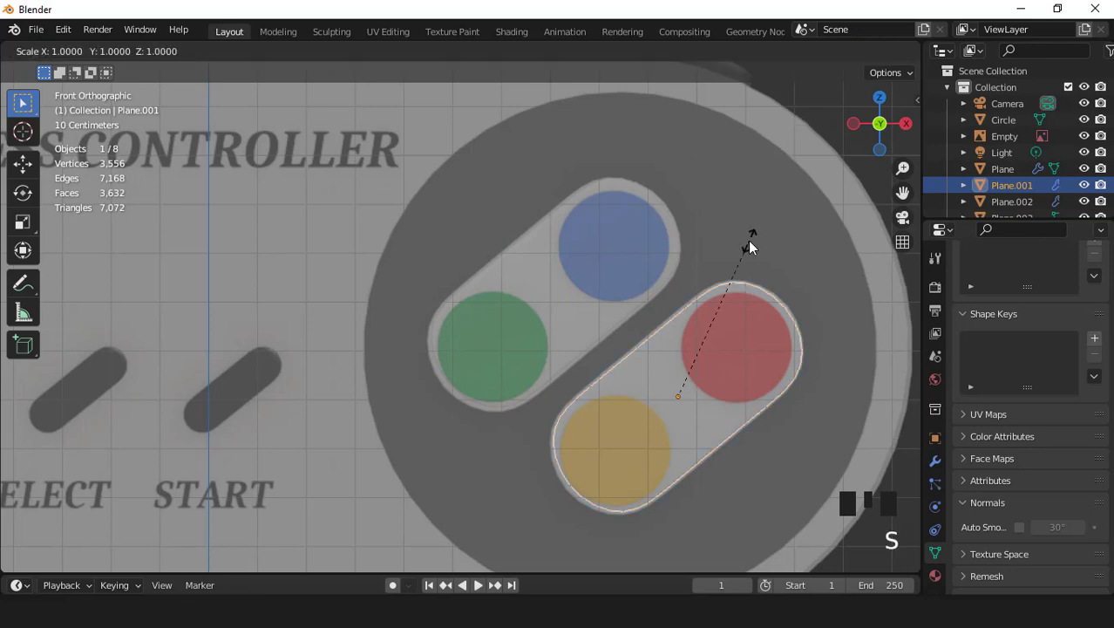
{"action": "left_click", "coordinate": [685, 244]}
- Scale the duplicated upper pad by 1.020 along local X and move it -0.003347 m along both X and Z
{"action": "left_click", "coordinate": [683, 231]}
{"action": "key", "text": "s"}
{"action": "key", "text": "x"}
{"action": "key", "text": "x"}
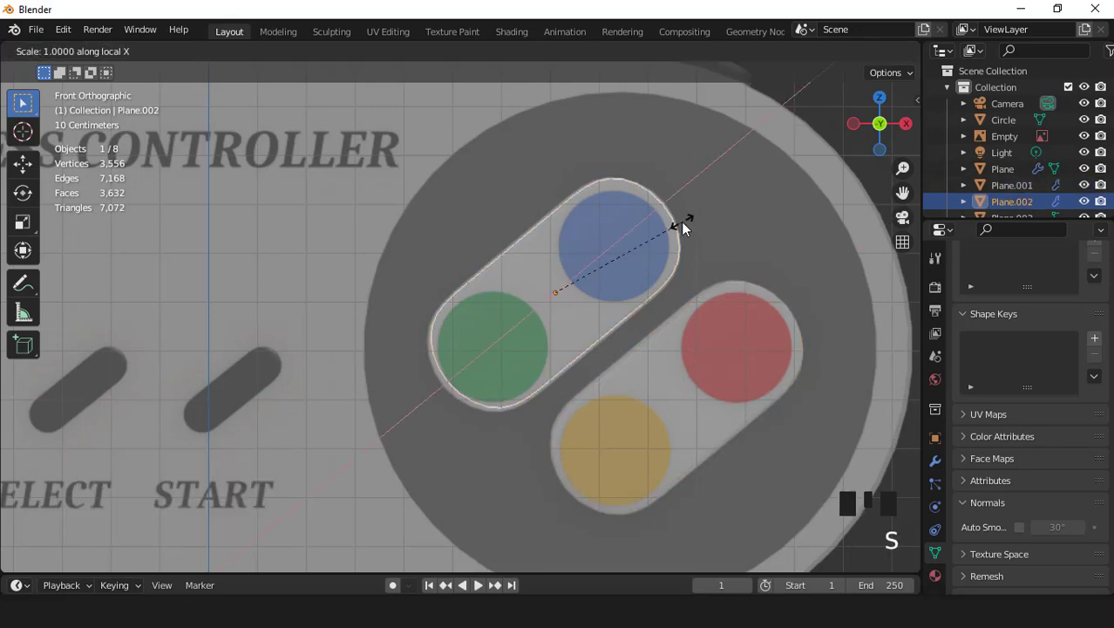
{"action": "left_click", "coordinate": [689, 231]}
{"action": "key", "text": "g"}
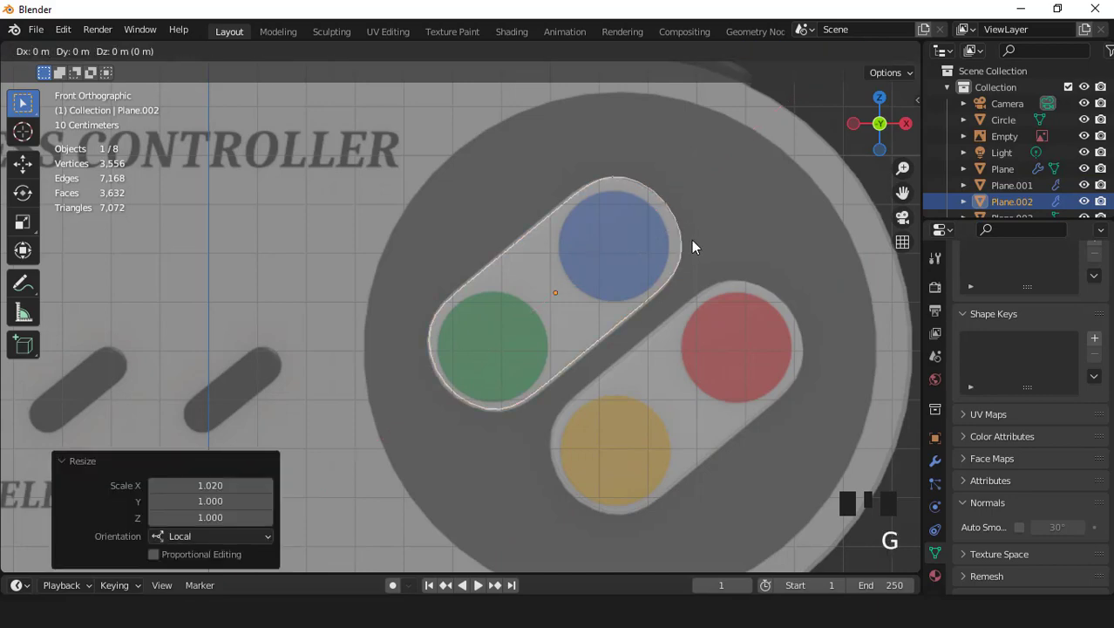
{"action": "left_click", "coordinate": [690, 241]}
{"action": "scroll", "coordinate": [784, 88], "scroll_direction": "down", "scroll_amount": 5}
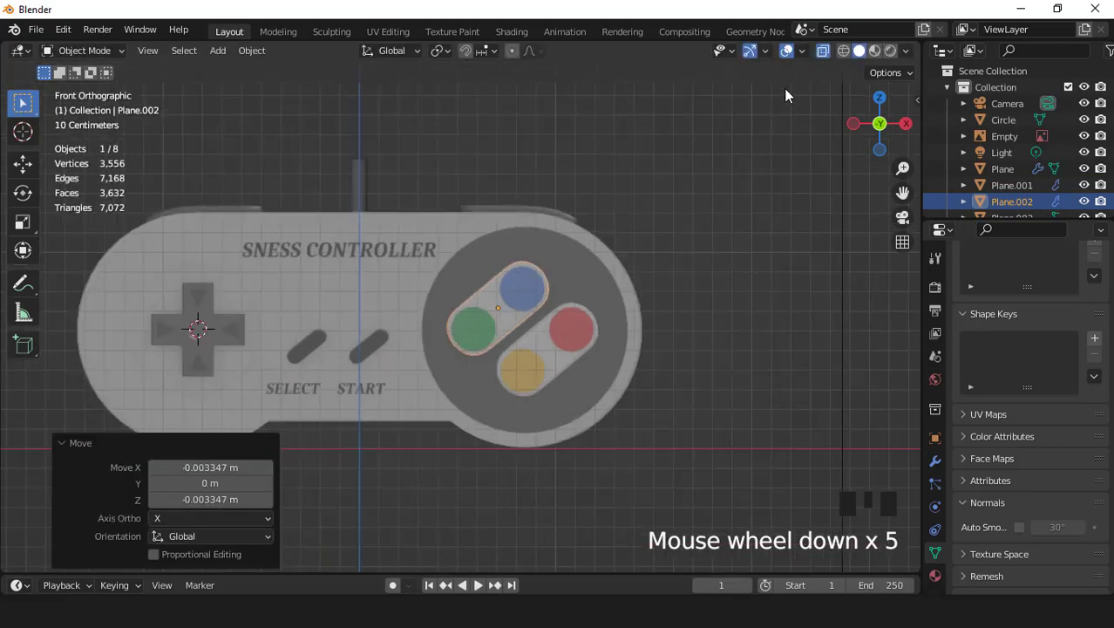
{"action": "left_click", "coordinate": [821, 55]}
- Add a 32-vertex cylinder mesh and set its cap fill type to Triangle Fan
{"action": "middle_click_drag", "start_coordinate": [724, 261], "coordinate": [671, 330]}
{"action": "scroll", "coordinate": [669, 335], "scroll_direction": "up", "scroll_amount": 2}
{"action": "key", "text": "KP_1"}
{"action": "scroll", "coordinate": [626, 324], "scroll_direction": "up", "scroll_amount": 2}
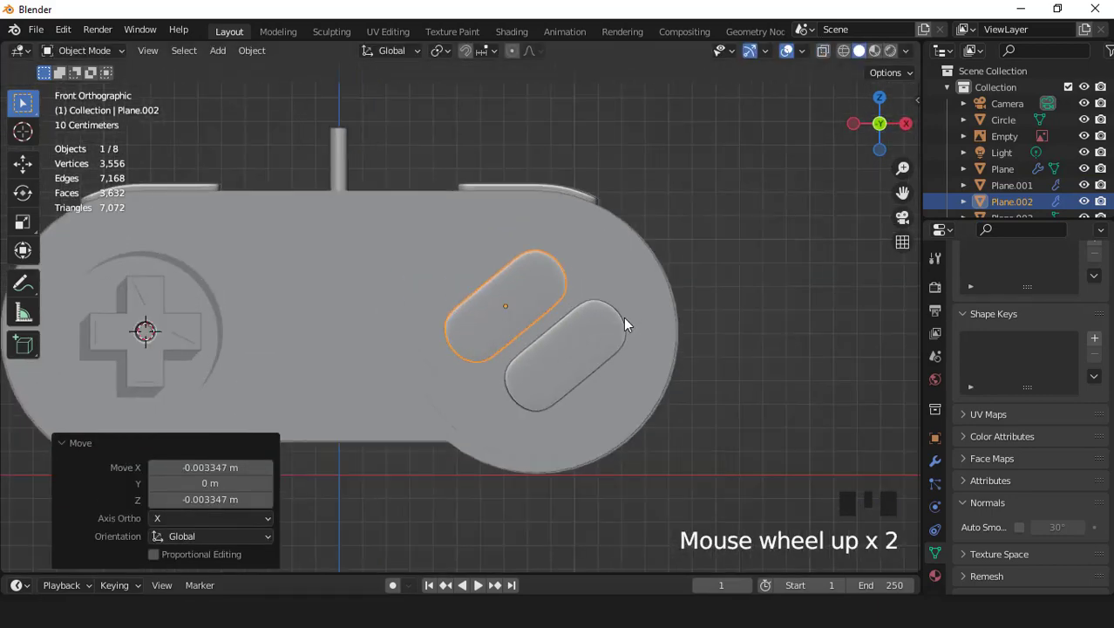
{"action": "scroll", "coordinate": [624, 316], "scroll_direction": "down", "scroll_amount": 2}
{"action": "left_click", "coordinate": [218, 51]}
{"action": "mouse_move", "coordinate": [230, 65]}
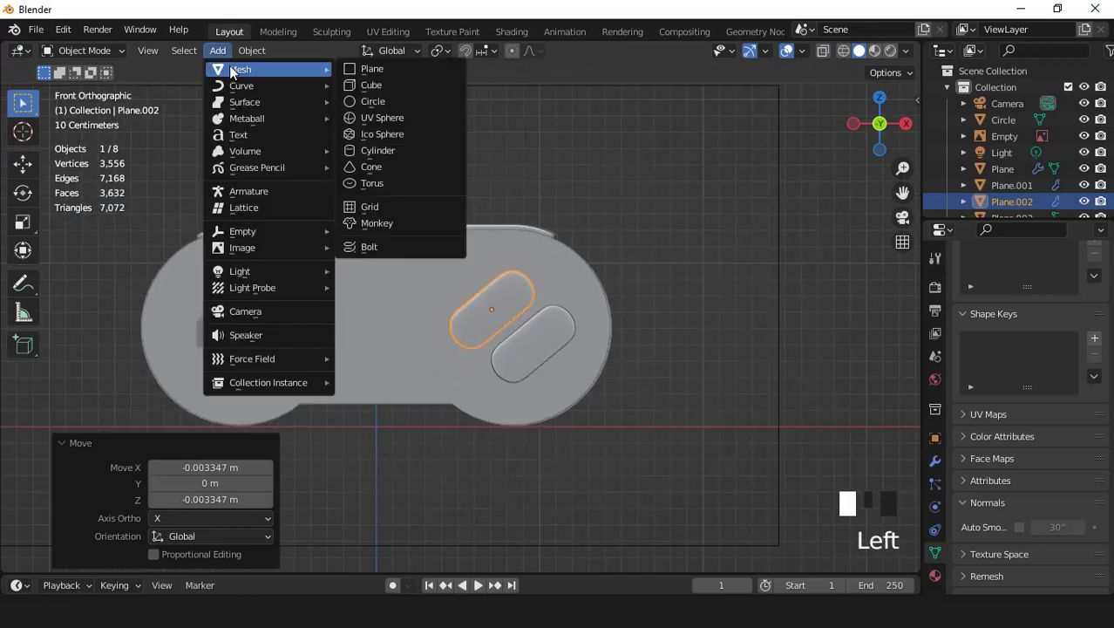
{"action": "left_click", "coordinate": [389, 148]}
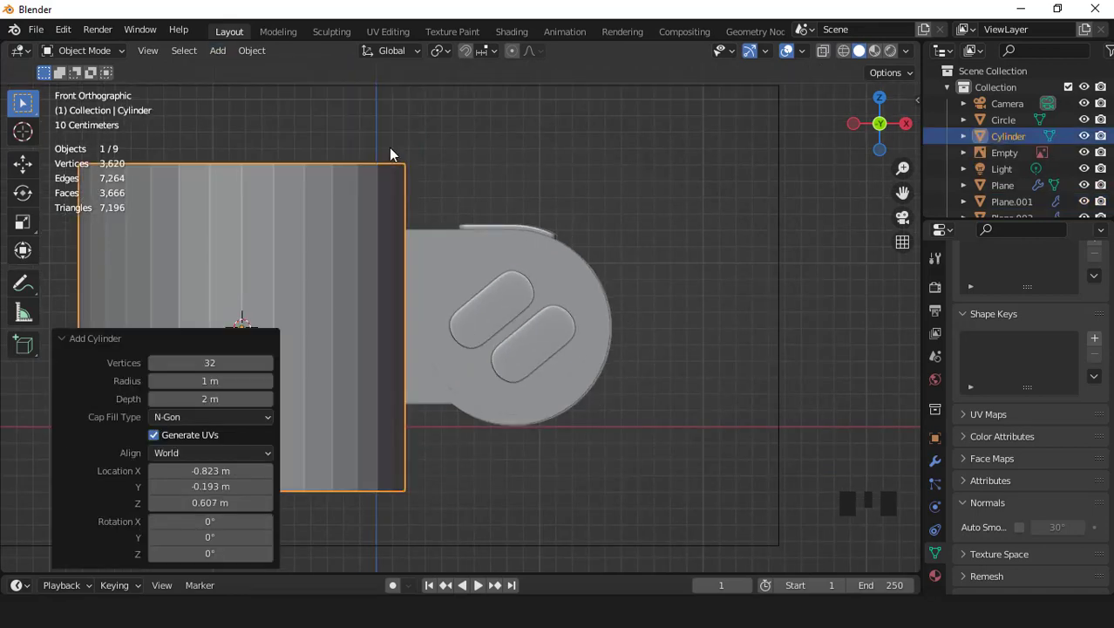
{"action": "scroll", "coordinate": [290, 335], "scroll_direction": "down", "scroll_amount": 2}
{"action": "left_click", "coordinate": [208, 417]}
{"action": "left_click", "coordinate": [195, 471]}
- Inset the cylinder's top cap faces twice, using a thickness of 0.7759 m for the second inset
{"action": "middle_click_drag", "start_coordinate": [410, 314], "coordinate": [475, 341]}
{"action": "key", "text": "Tab"}
{"action": "scroll", "coordinate": [475, 342], "scroll_direction": "up", "scroll_amount": 2}
{"action": "left_click", "coordinate": [361, 329]}
{"action": "key", "text": "i"}
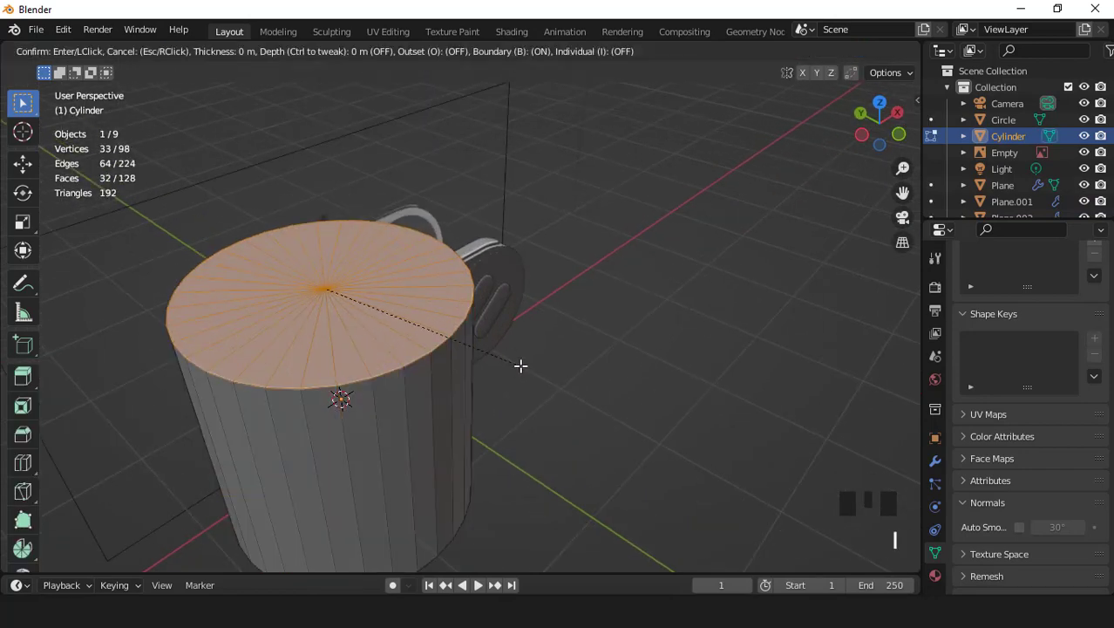
{"action": "left_click", "coordinate": [497, 356]}
{"action": "key", "text": "i"}
- Delete the faces of the cylinder's bottom cap
{"action": "middle_click_drag", "start_coordinate": [409, 313], "coordinate": [441, 228]}
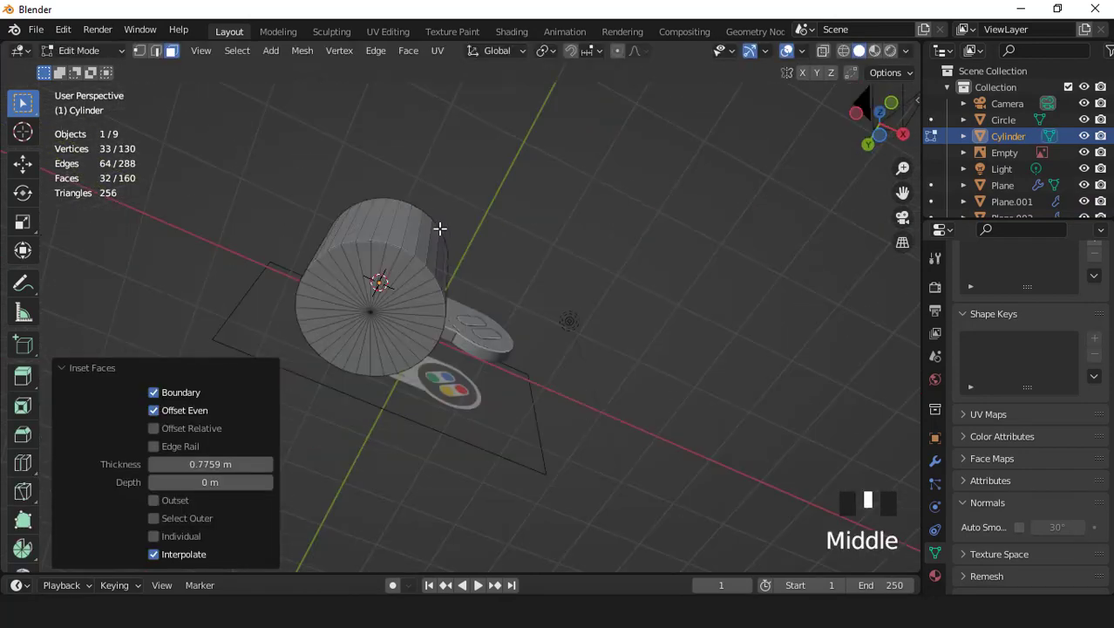
{"action": "left_click", "coordinate": [368, 323]}
{"action": "key", "text": "x"}
{"action": "left_click", "coordinate": [472, 293]}
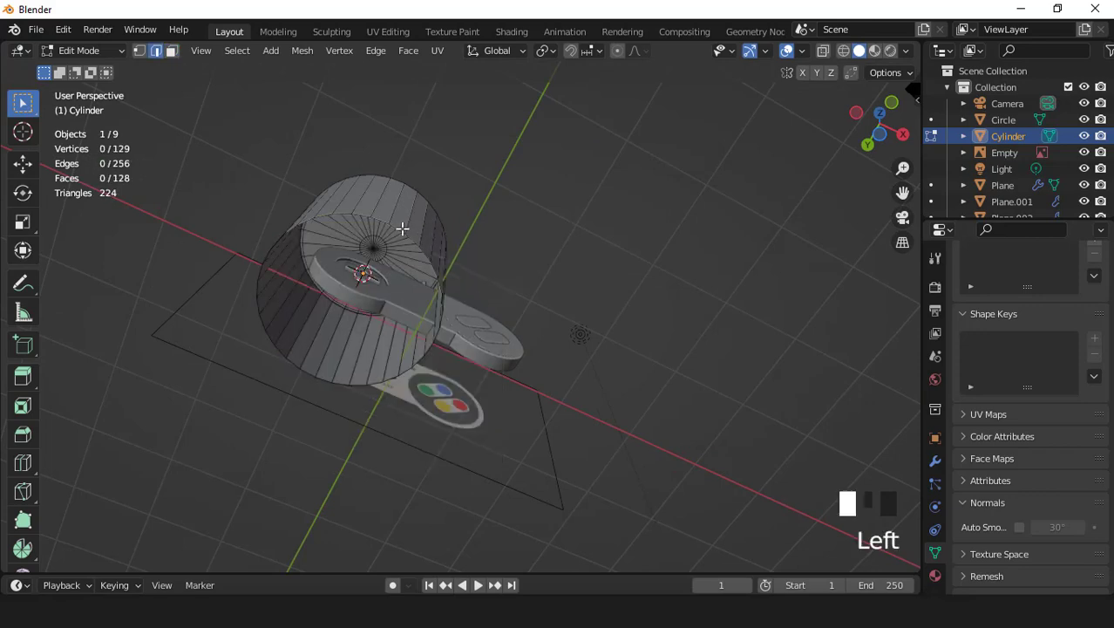
- Shorten the cylinder by moving its open bottom edge loop 1.1872 m up along Z
{"action": "left_click", "coordinate": [402, 229], "text": "alt"}
{"action": "key", "text": "KP_1"}
{"action": "scroll", "coordinate": [559, 378], "scroll_direction": "up", "scroll_amount": 2}
{"action": "key", "text": "g"}
{"action": "key", "text": "z"}
{"action": "left_click", "coordinate": [393, 234]}
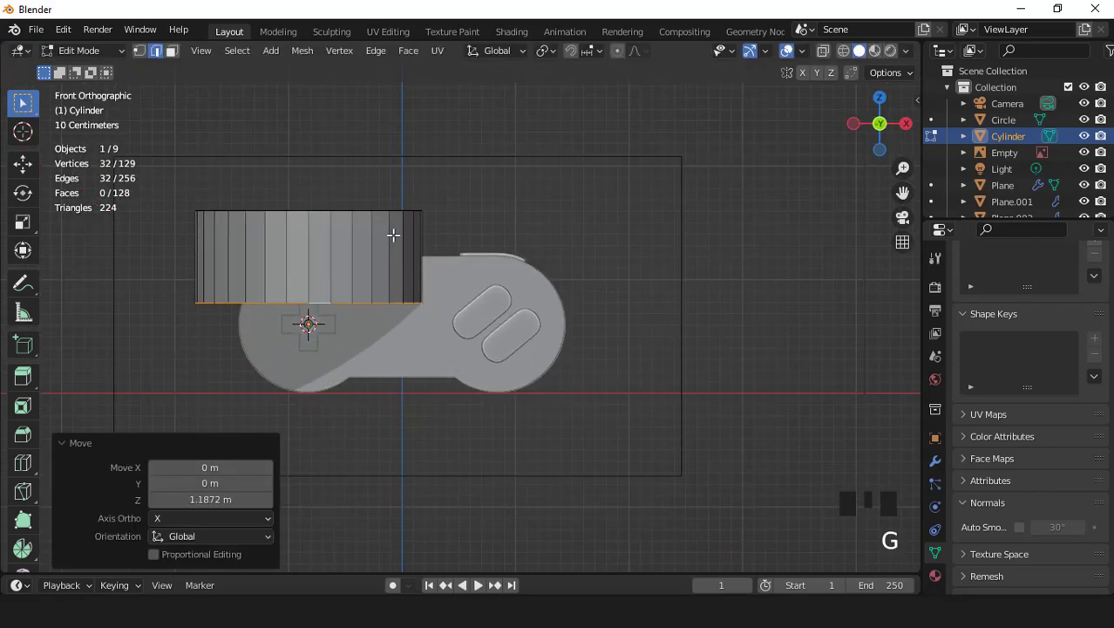
- Add a loop cut near the cylinder's top rim and apply level 1 subdivision to the object
{"action": "left_click", "coordinate": [393, 234]}
{"action": "left_click", "coordinate": [397, 201]}
{"action": "key", "text": "Tab"}
{"action": "middle_click_drag", "start_coordinate": [397, 200], "coordinate": [510, 323]}
{"action": "key", "text": "ctrl+1"}
- Select the cylinder's top cap faces inside the rim and raise them slightly to dome the cap
{"action": "key", "text": "Tab"}
{"action": "key", "text": "2"}
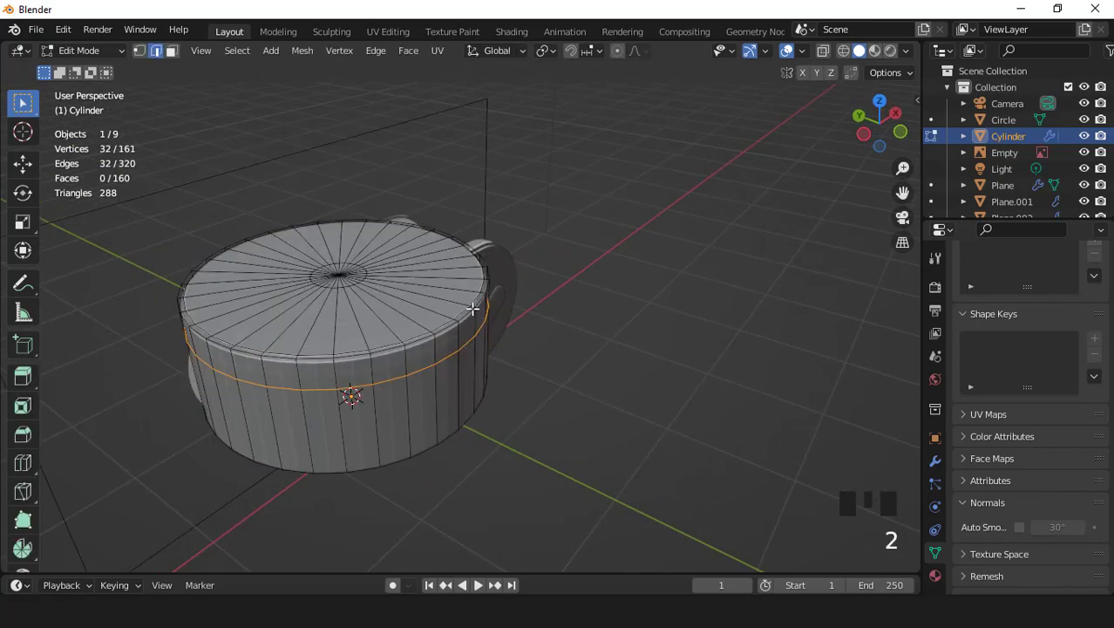
{"action": "scroll", "coordinate": [361, 288], "scroll_direction": "up", "scroll_amount": 2}
{"action": "left_click", "coordinate": [450, 348]}
{"action": "key", "text": "ctrl+KP_Add"}
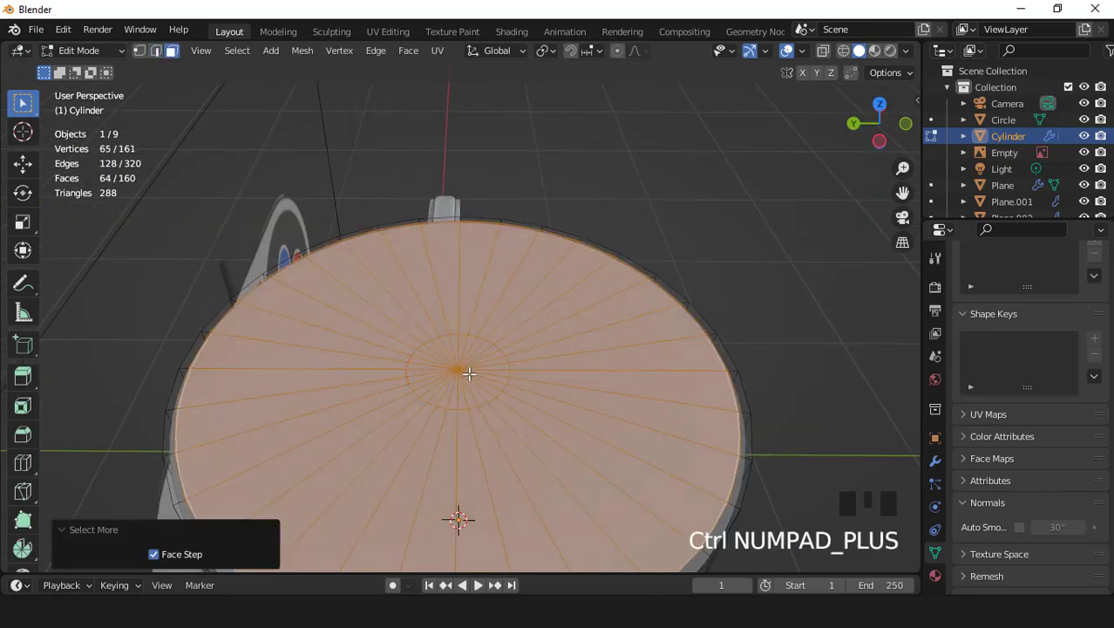
{"action": "key", "text": "KP_1"}
{"action": "middle_click_drag", "start_coordinate": [469, 373], "coordinate": [432, 320], "text": "shift"}
{"action": "key", "text": "g"}
{"action": "left_click", "coordinate": [593, 366]}
{"action": "key", "text": "Tab"}
- Rotate the cylinder 90° about the X axis so its cap faces the front
{"action": "scroll", "coordinate": [433, 320], "scroll_direction": "up", "scroll_amount": 2}
{"action": "key", "text": "KP_1"}
{"action": "key", "text": "r"}
{"action": "key", "text": "x"}
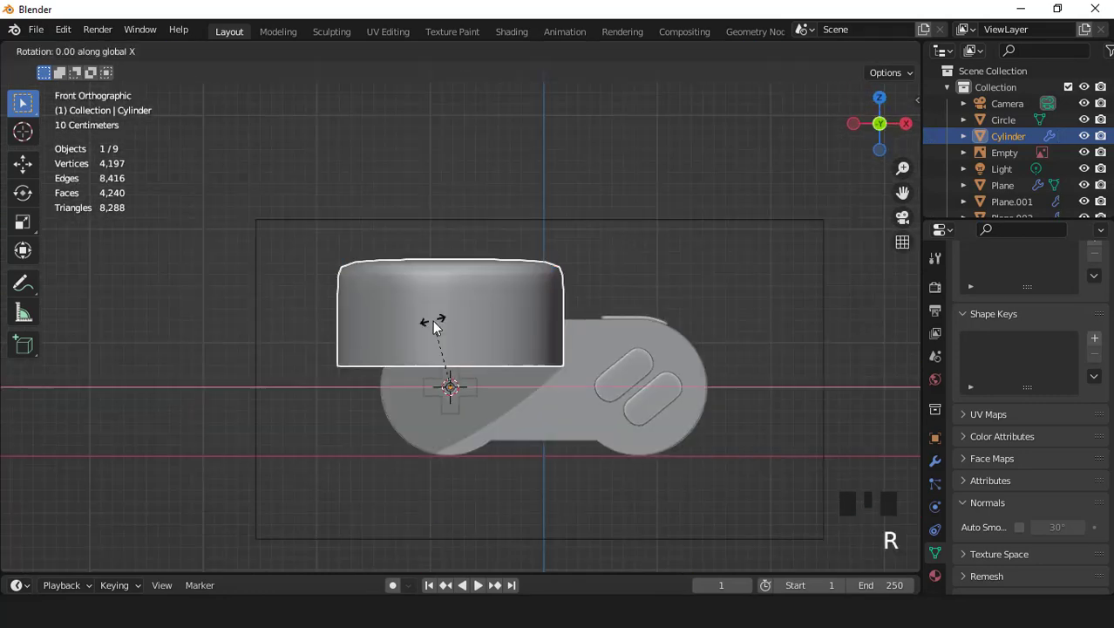
{"action": "key", "text": "9"}
{"action": "key", "text": "0"}
{"action": "key", "text": "Return"}
- Move the cylinder over the yellow button of the reference and scale it by 0.153
{"action": "left_click", "coordinate": [823, 50]}
{"action": "middle_click_drag", "start_coordinate": [654, 359], "coordinate": [504, 325], "text": "shift"}
{"action": "scroll", "coordinate": [504, 326], "scroll_direction": "up", "scroll_amount": 2}
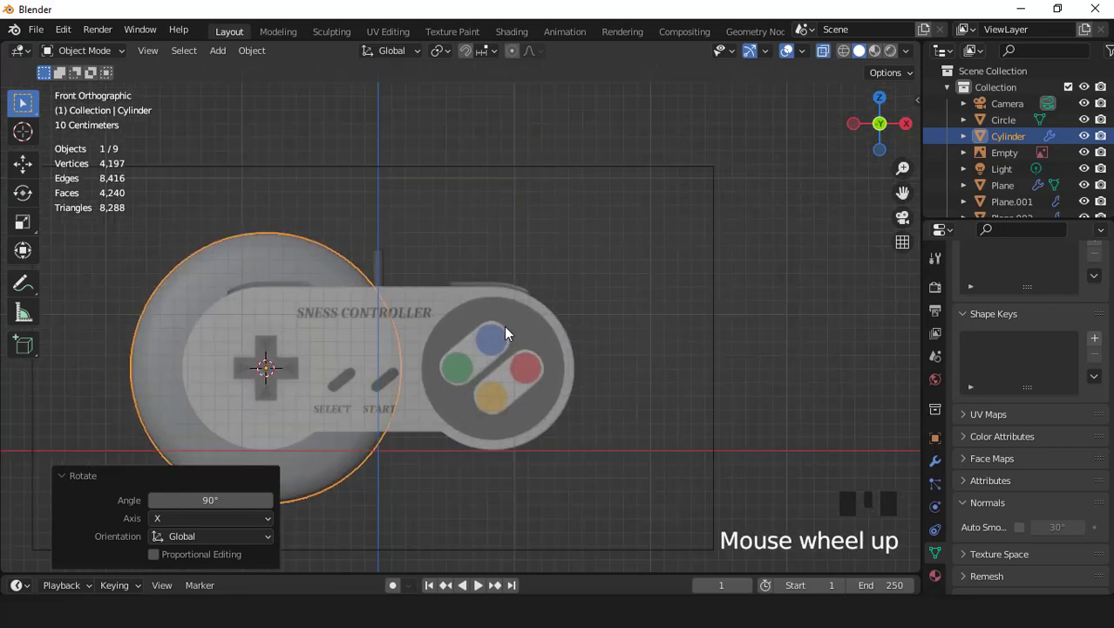
{"action": "key", "text": "g"}
{"action": "left_click", "coordinate": [729, 360]}
{"action": "key", "text": "s"}
{"action": "left_click", "coordinate": [542, 399]}
- Fit the cylinder to the yellow button: scale by 0.838, move about 0.0245 m in X and -0.0127 m in Z, and scale by 0.884
{"action": "scroll", "coordinate": [542, 400], "scroll_direction": "up", "scroll_amount": 2}
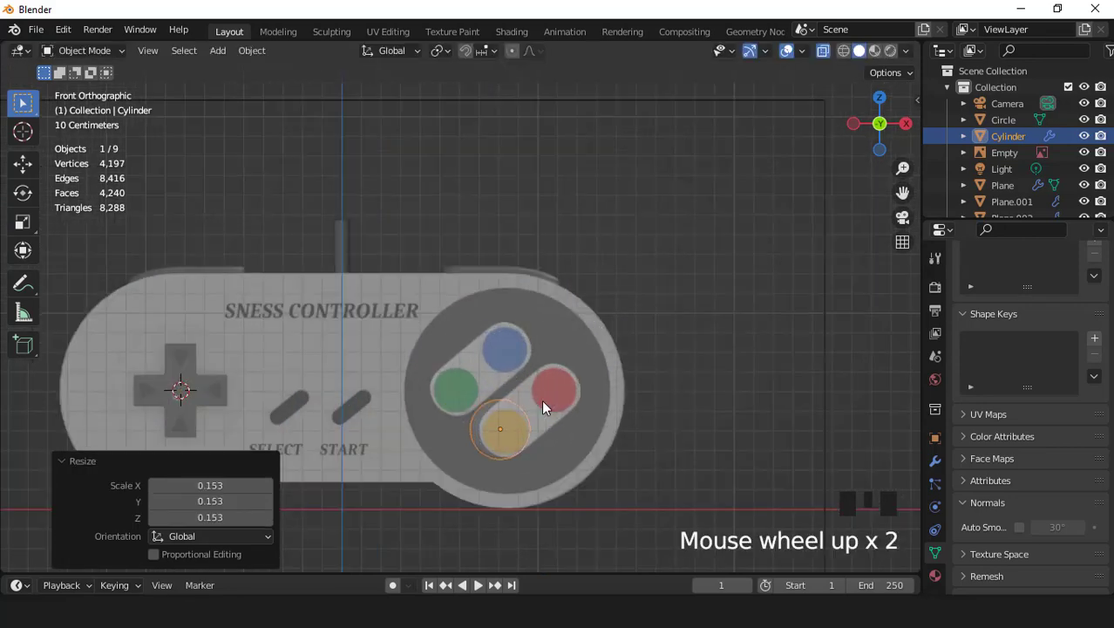
{"action": "key", "text": "KP_Decimal"}
{"action": "key", "text": "s"}
{"action": "left_click", "coordinate": [662, 400]}
{"action": "key", "text": "g"}
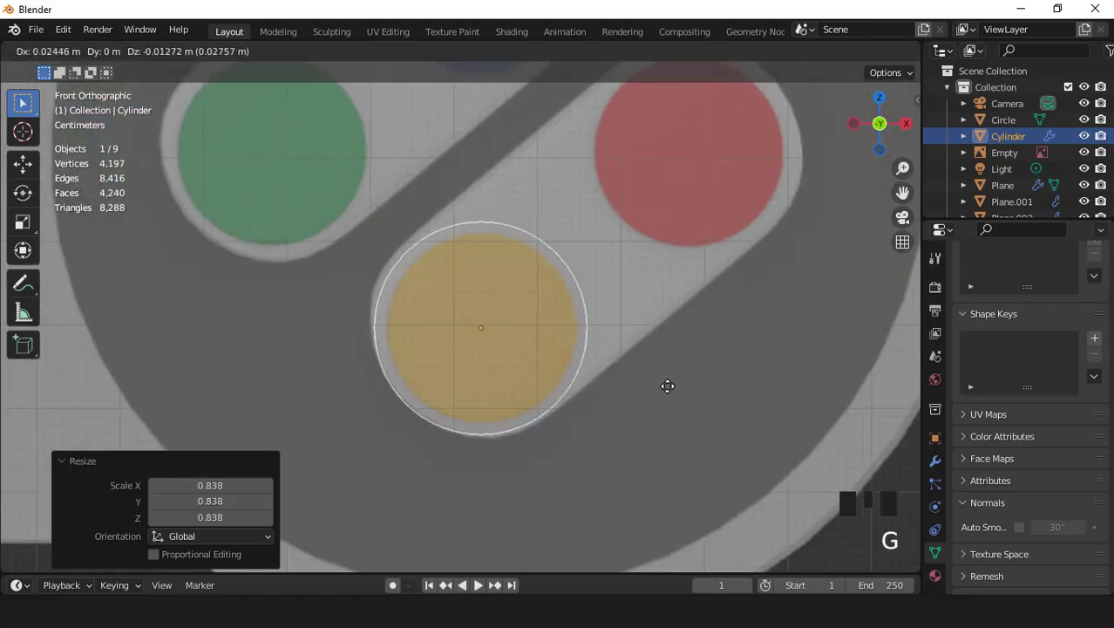
{"action": "left_click", "coordinate": [667, 386]}
{"action": "key", "text": "s"}
{"action": "left_click", "coordinate": [708, 438]}
{"action": "left_click", "coordinate": [823, 51]}
{"action": "mouse_move", "coordinate": [628, 384]}
{"action": "middle_mouse_down"}
{"action": "mouse_move", "coordinate": [578, 424]}
{"action": "mouse_move", "coordinate": [638, 393]}
{"action": "middle_mouse_up"}
{"action": "scroll", "coordinate": [637, 393], "scroll_direction": "up", "scroll_amount": 2}
{"action": "key", "text": "s"}
{"action": "key", "text": "y"}
{"action": "key", "text": "y"}
{"action": "right_click", "coordinate": [621, 397]}
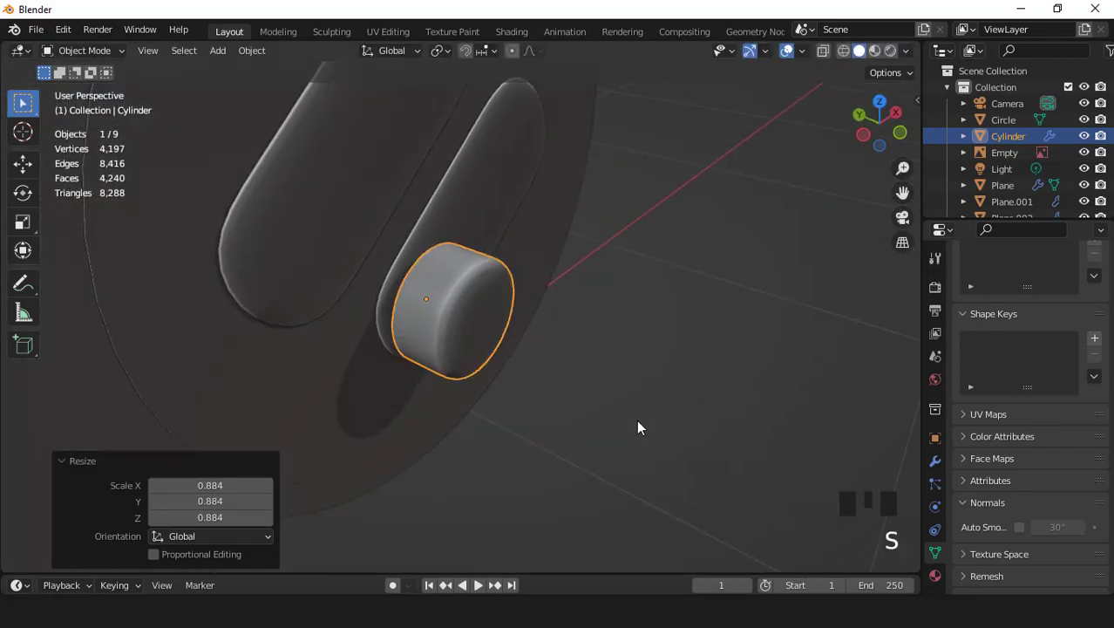
- Flatten the cylinder along Y into a thin button, finishing with a Y scale of 0.881
{"action": "key", "text": "s"}
{"action": "key", "text": "y"}
{"action": "left_click", "coordinate": [510, 340]}
{"action": "middle_click_drag", "start_coordinate": [510, 340], "coordinate": [499, 385]}
{"action": "scroll", "coordinate": [499, 385], "scroll_direction": "up", "scroll_amount": 3}
{"action": "key", "text": "s"}
{"action": "key", "text": "y"}
{"action": "left_click", "coordinate": [533, 381]}
- Move the button 0.020529 m along Y to seat it in the lower pad
{"action": "key", "text": "g"}
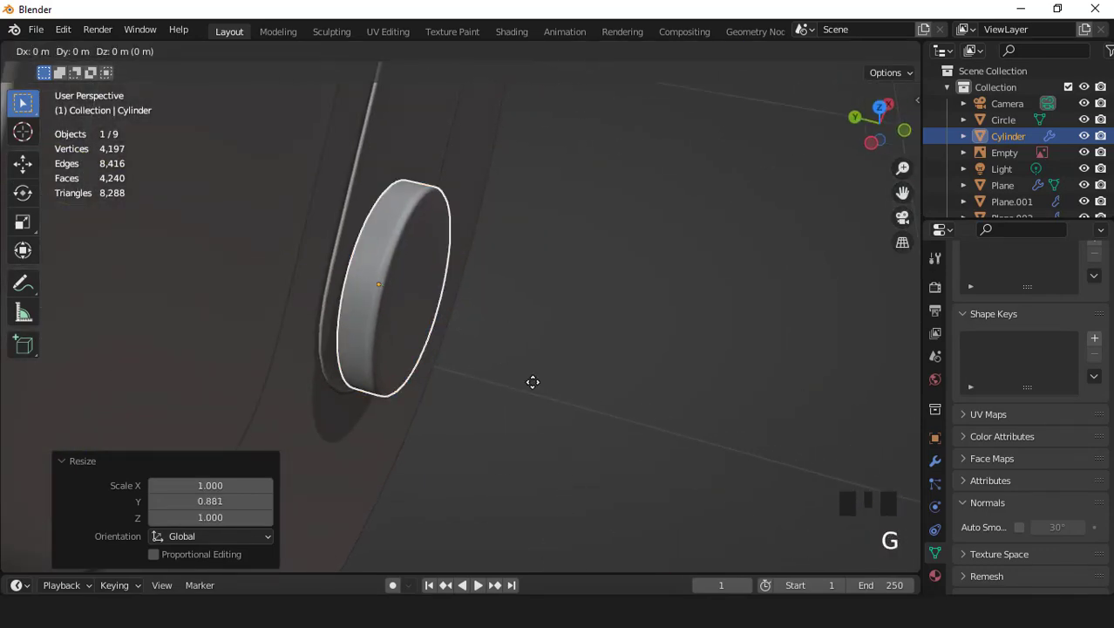
{"action": "key", "text": "y"}
{"action": "left_click", "coordinate": [516, 375]}
{"action": "middle_click_drag", "start_coordinate": [787, 51], "coordinate": [442, 274]}
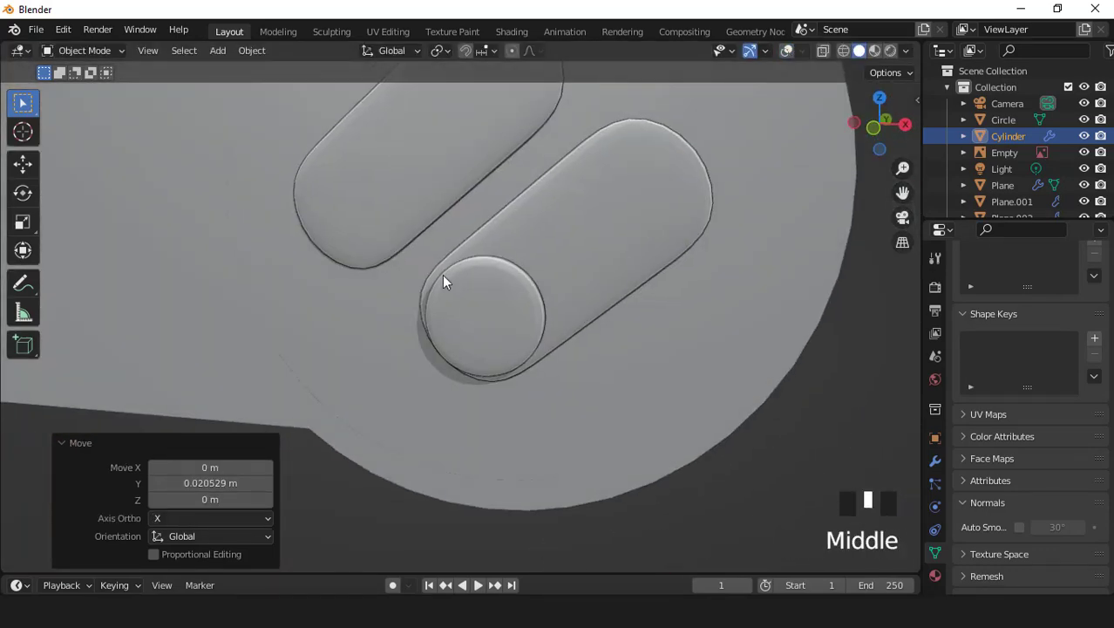
- Duplicate the button onto the red reference button, moving it 0.24793 m along X and 0.21271 m along Z
{"action": "key", "text": "KP_1"}
{"action": "left_click", "coordinate": [786, 51]}
{"action": "scroll", "coordinate": [813, 56], "scroll_direction": "up", "scroll_amount": 2}
{"action": "left_click", "coordinate": [823, 51]}
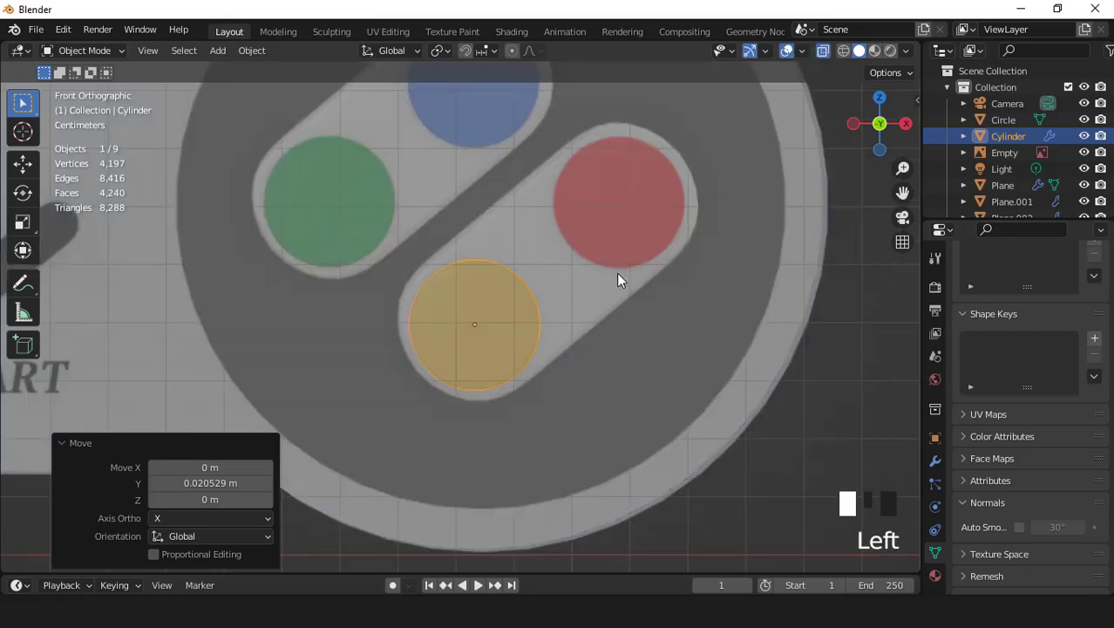
{"action": "key", "text": "shift+d"}
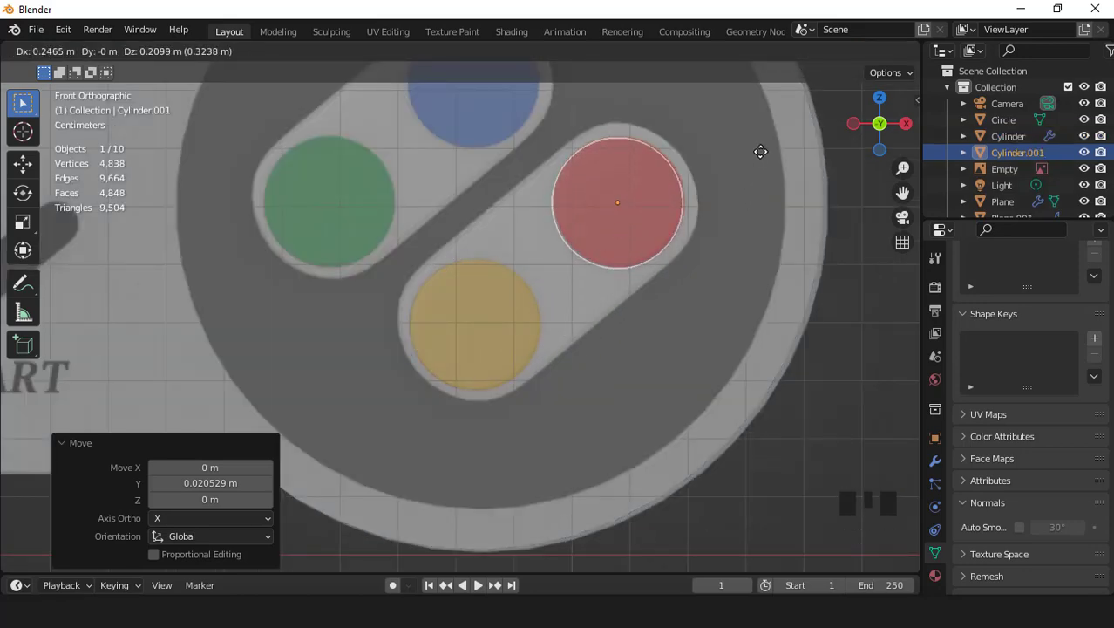
{"action": "left_click", "coordinate": [761, 150]}
- Duplicate the red-position button onto the blue reference button, moving it -0.24951 m along X and 0.20894 m along Z
{"action": "scroll", "coordinate": [542, 259], "scroll_direction": "down", "scroll_amount": 2}
{"action": "middle_click_drag", "start_coordinate": [542, 260], "coordinate": [576, 350], "text": "shift"}
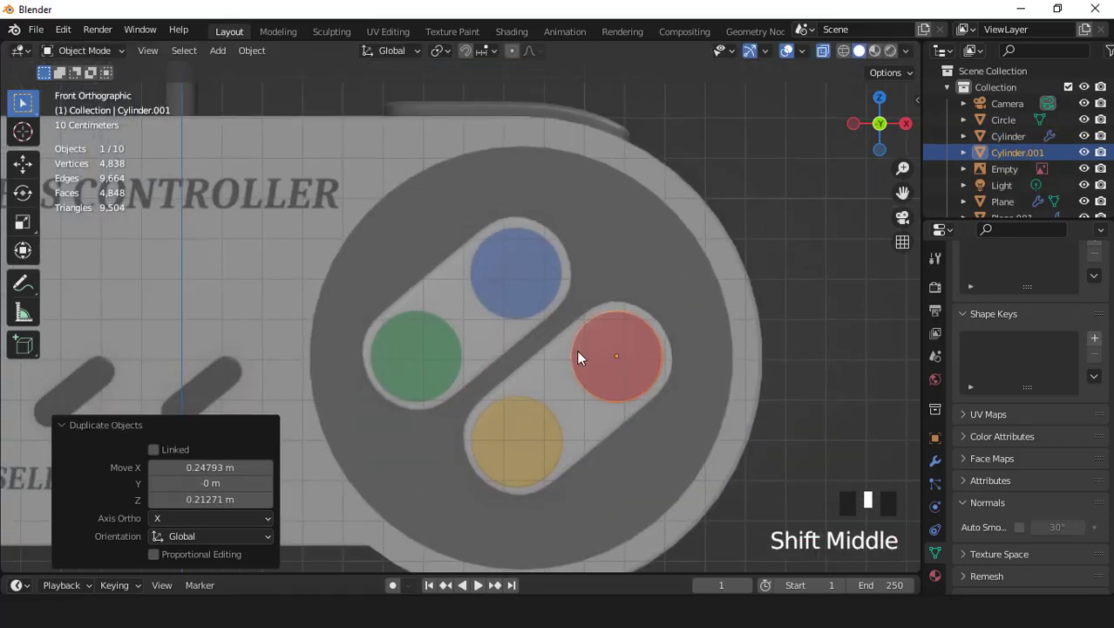
{"action": "key", "text": "shift+d"}
{"action": "left_click", "coordinate": [480, 275]}
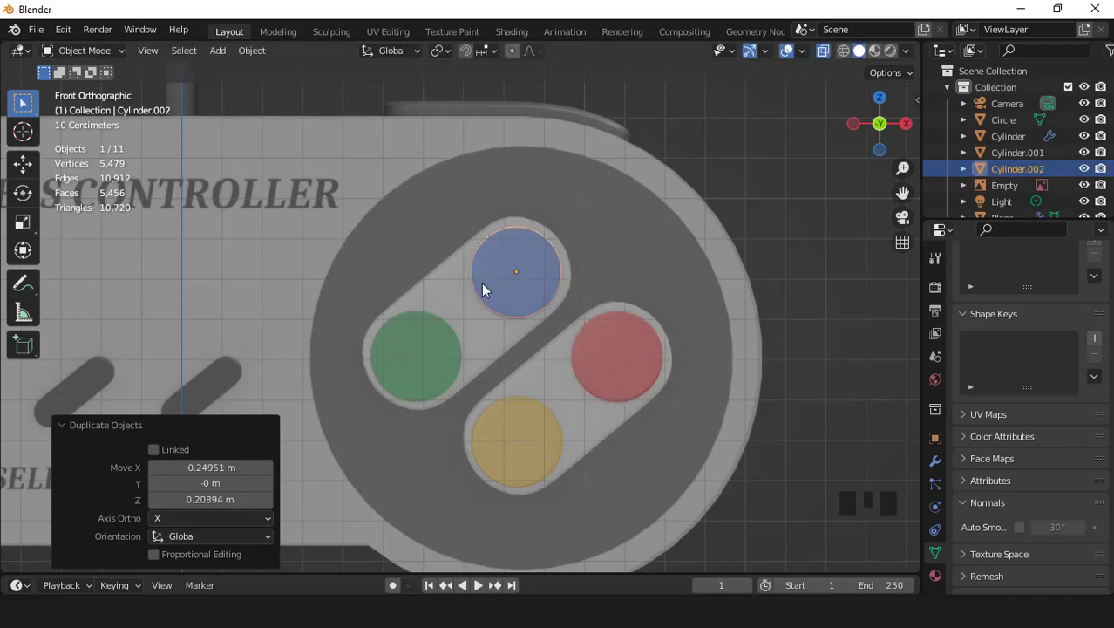
- Duplicate the blue-position button onto the green reference button, moving it -0.24748 m along X and -0.21097 m along Z
{"action": "key", "text": "shift+d"}
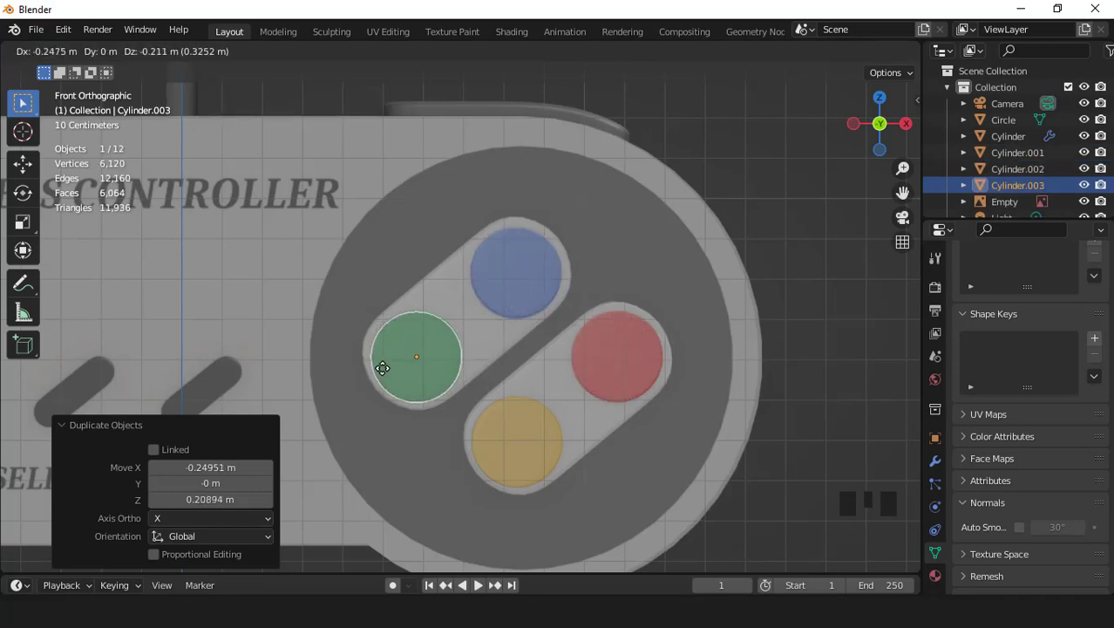
{"action": "left_click", "coordinate": [382, 368]}
{"action": "scroll", "coordinate": [490, 374], "scroll_direction": "down", "scroll_amount": 5}
{"action": "left_click", "coordinate": [822, 51]}
{"action": "scroll", "coordinate": [553, 310], "scroll_direction": "up", "scroll_amount": 2}
{"action": "middle_click_drag", "start_coordinate": [434, 347], "coordinate": [599, 312]}
{"action": "scroll", "coordinate": [598, 312], "scroll_direction": "up", "scroll_amount": 2}
{"action": "key", "text": "KP_1"}
{"action": "left_click", "coordinate": [823, 50]}
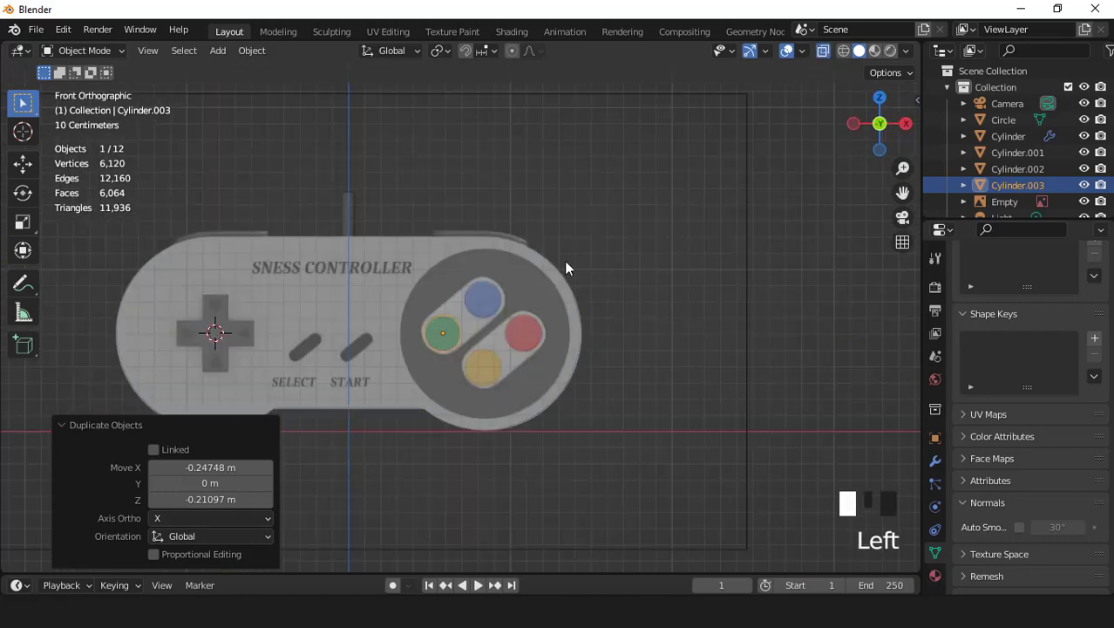
- Add a 2 m plane at the 3D cursor
{"action": "scroll", "coordinate": [436, 301], "scroll_direction": "down", "scroll_amount": 3}
{"action": "middle_click_drag", "start_coordinate": [424, 301], "coordinate": [542, 308], "text": "shift"}
{"action": "scroll", "coordinate": [527, 306], "scroll_direction": "up", "scroll_amount": 1}
{"action": "scroll", "coordinate": [525, 301], "scroll_direction": "down", "scroll_amount": 1}
{"action": "scroll", "coordinate": [525, 301], "scroll_direction": "up", "scroll_amount": 2}
{"action": "scroll", "coordinate": [525, 299], "scroll_direction": "down", "scroll_amount": 2}
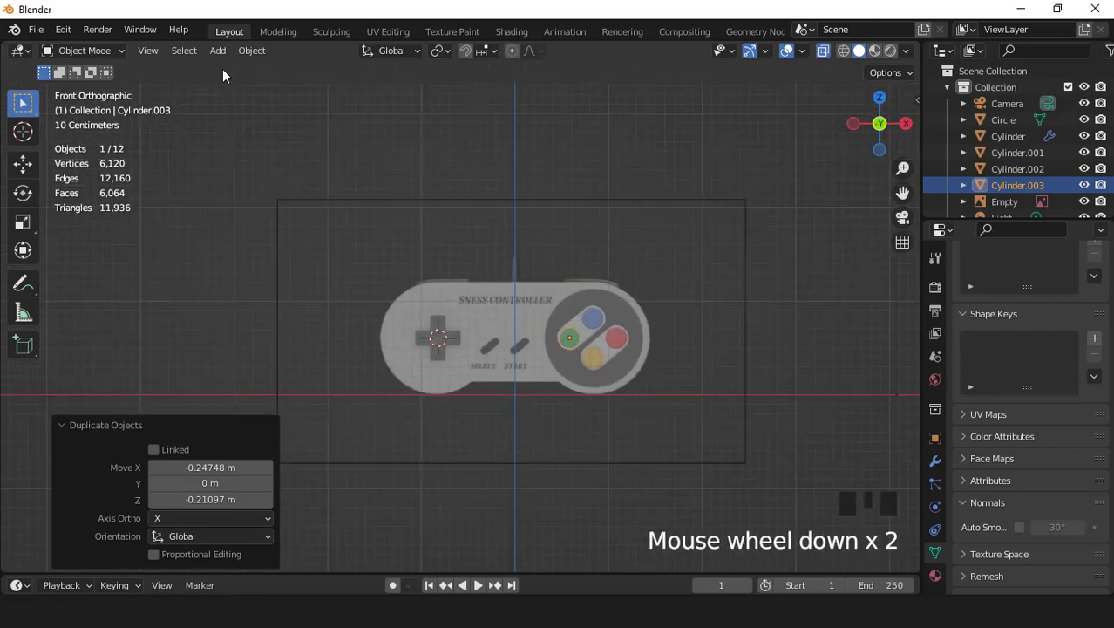
{"action": "left_click", "coordinate": [217, 50]}
{"action": "mouse_move", "coordinate": [253, 68]}
{"action": "left_click", "coordinate": [408, 68]}
{"action": "scroll", "coordinate": [566, 333], "scroll_direction": "up", "scroll_amount": 2}
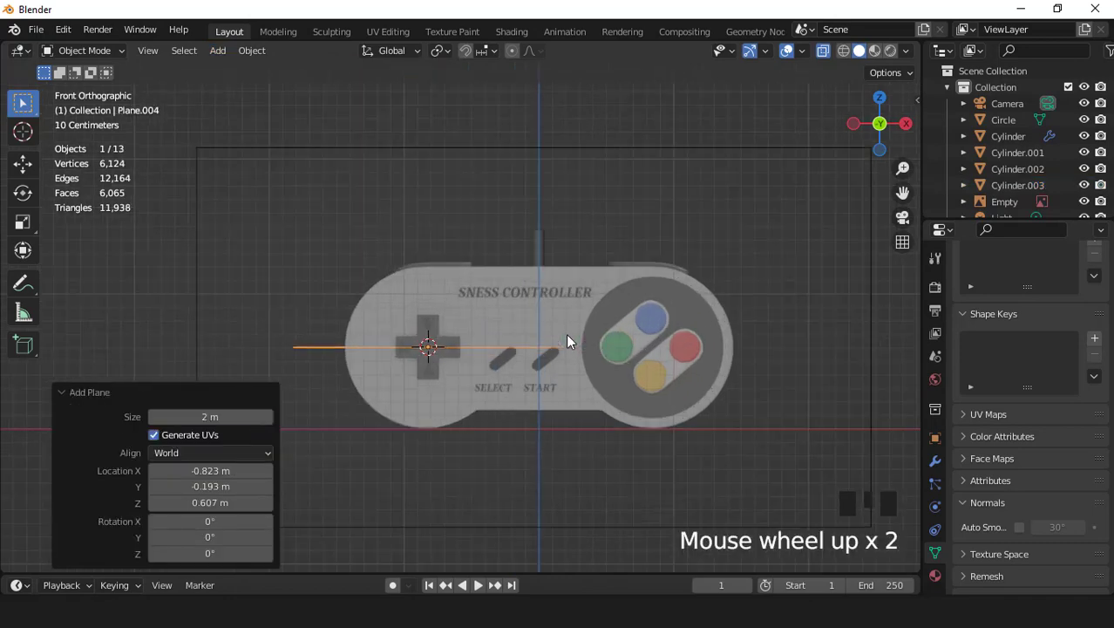
- Isolate the plane in local view and scale it along Y to about 0.35
{"action": "key", "text": "KP_Divide"}
{"action": "key", "text": "KP_7"}
{"action": "scroll", "coordinate": [650, 377], "scroll_direction": "down", "scroll_amount": 3}
{"action": "key", "text": "s"}
{"action": "key", "text": "y"}
{"action": "left_click_drag", "start_coordinate": [636, 378], "coordinate": [533, 316]}
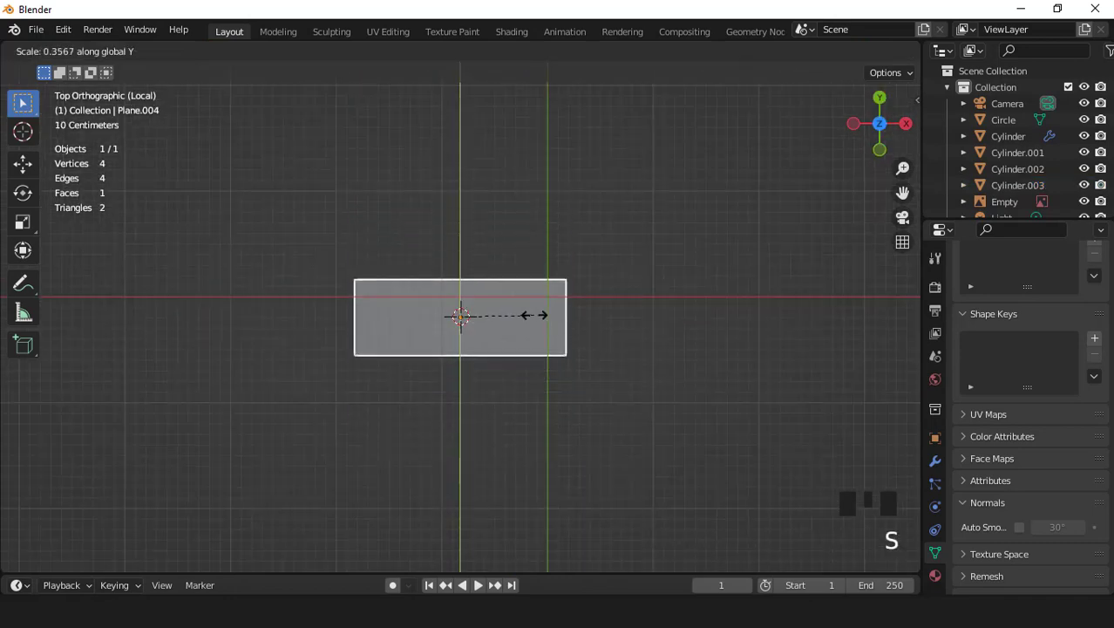
{"action": "left_click", "coordinate": [530, 314]}
- Cut the plane across its length with three evenly spaced loop cuts and add a level 2 subdivision surface
{"action": "key", "text": "Tab"}
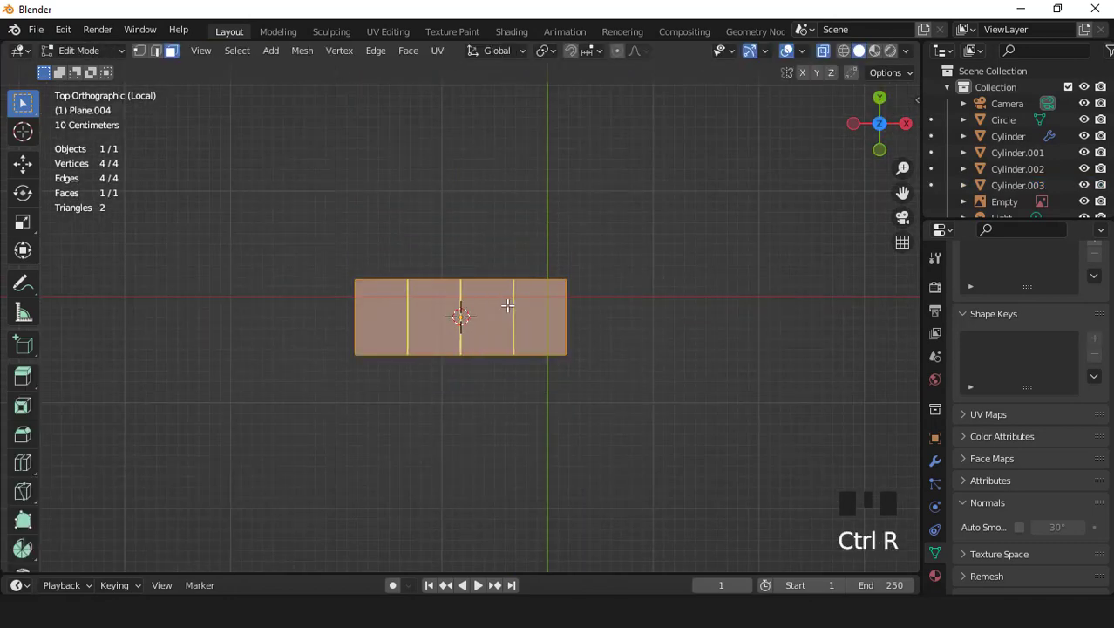
{"action": "left_click", "coordinate": [507, 305]}
{"action": "right_click", "coordinate": [508, 305]}
{"action": "key", "text": "Tab"}
{"action": "key", "text": "ctrl+2"}
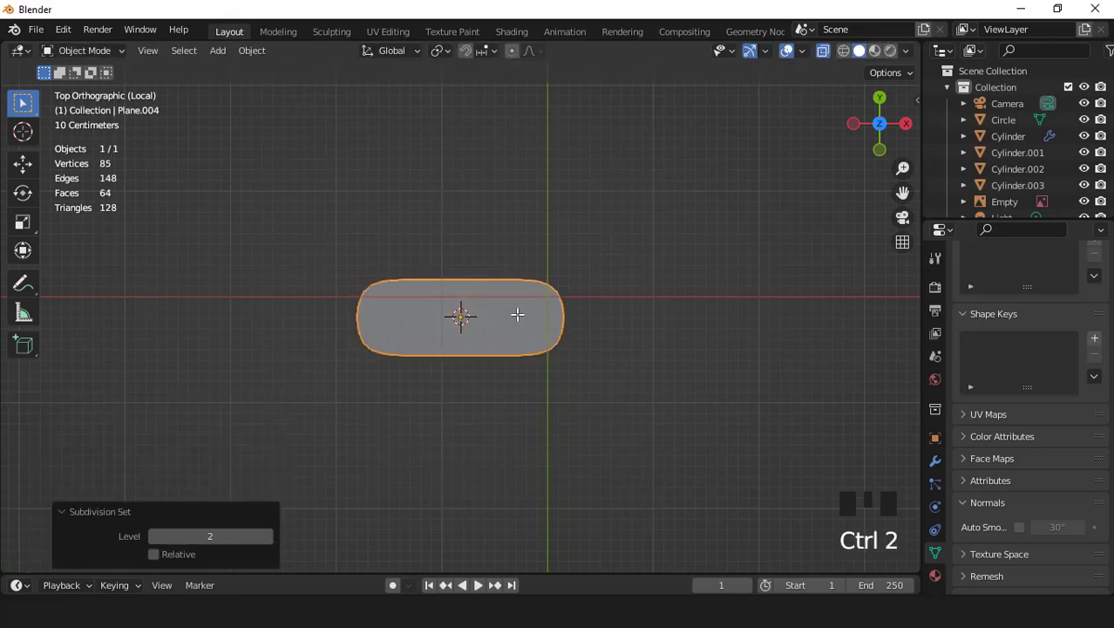
- Narrow the rounded plane along Y, leave local view and rotate it 90° about X
{"action": "key", "text": "s"}
{"action": "key", "text": "y"}
{"action": "left_click", "coordinate": [708, 368]}
{"action": "middle_click_drag", "start_coordinate": [708, 367], "coordinate": [593, 328]}
{"action": "key", "text": "KP_Divide"}
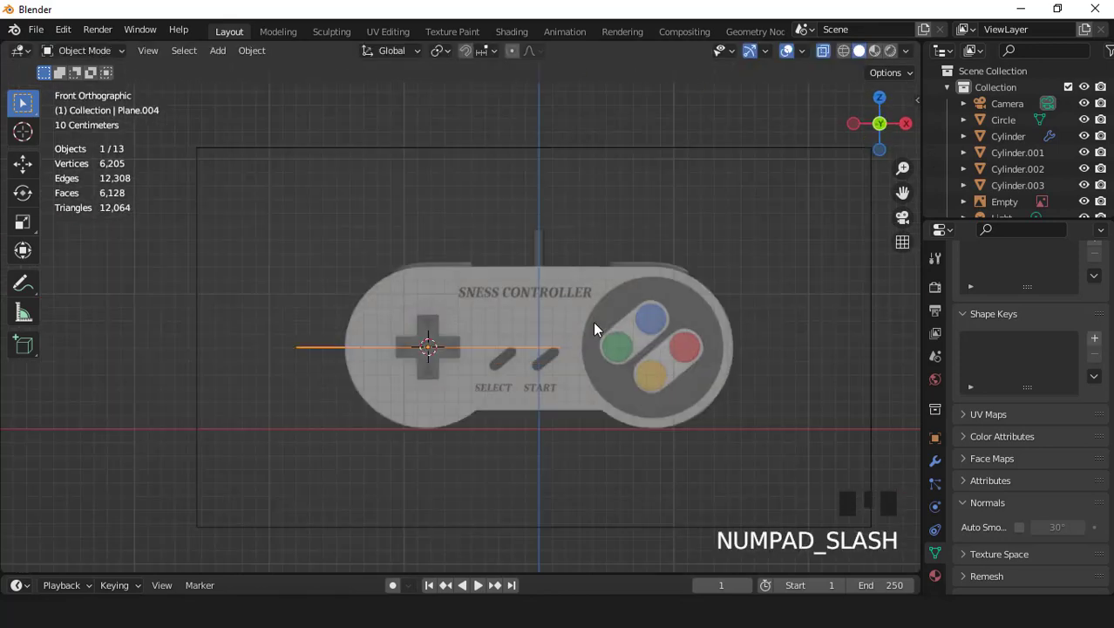
{"action": "type", "text": "rx90"}
{"action": "key", "text": "Return"}
- Move the rounded plane over the START button and scale it down by 0.175, followed by 0.646
{"action": "key", "text": "g"}
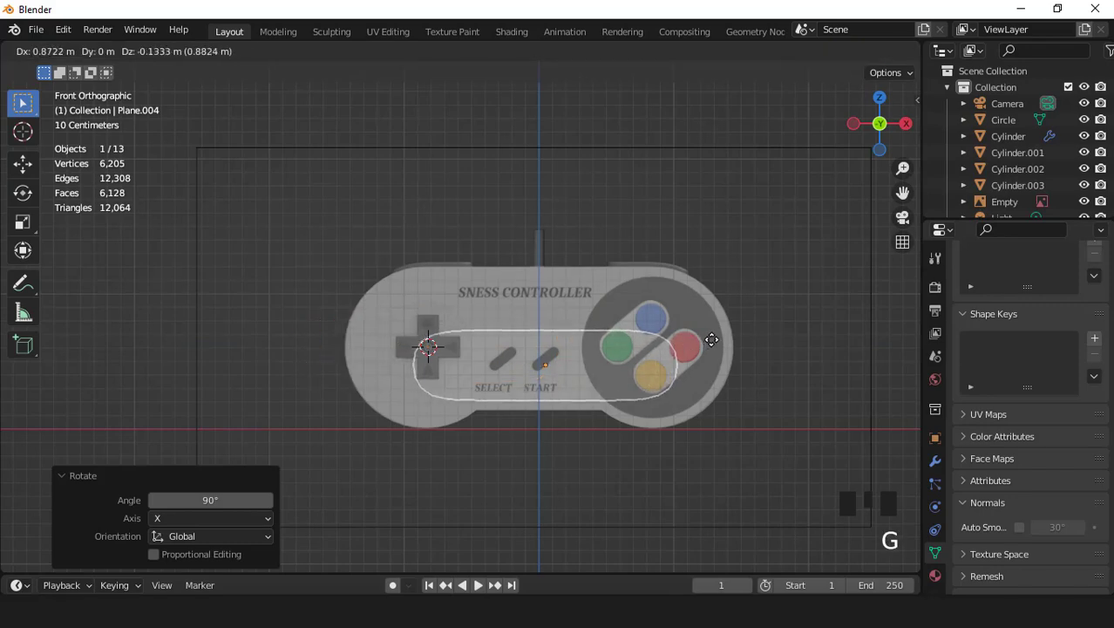
{"action": "left_click", "coordinate": [709, 337]}
{"action": "key", "text": "s"}
{"action": "left_click", "coordinate": [659, 394]}
{"action": "key", "text": "KP_Decimal"}
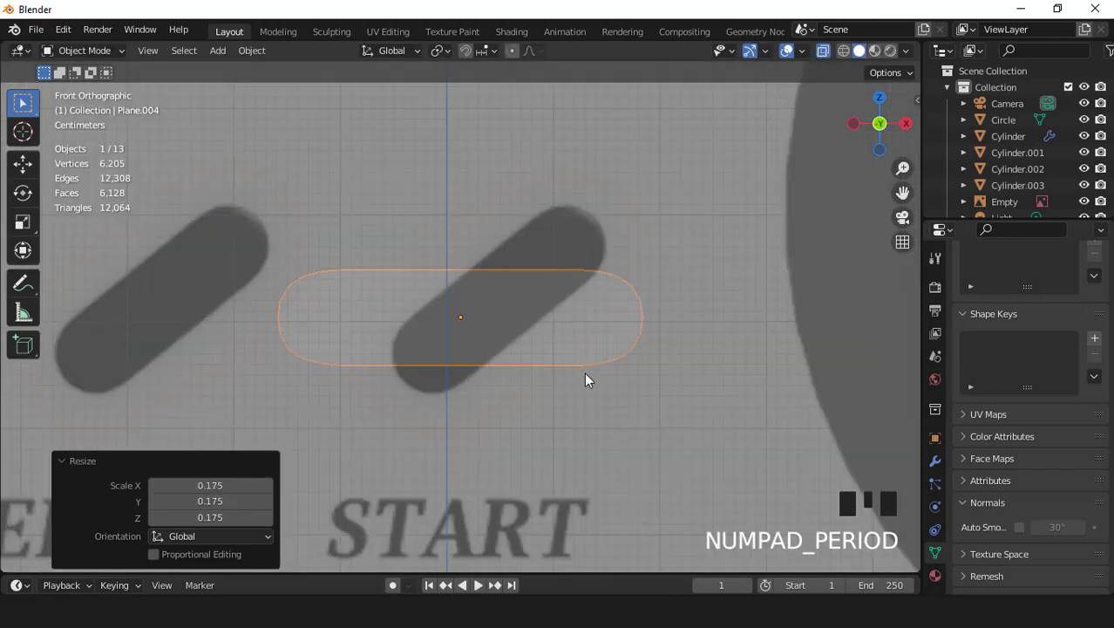
{"action": "key", "text": "s"}
{"action": "left_click", "coordinate": [591, 388]}
- Tilt the shape about -37° around Y, move it 0.036802 m along X and 0.017635 m along Z, and fine-tune the rotation by -1.16°
{"action": "key", "text": "r"}
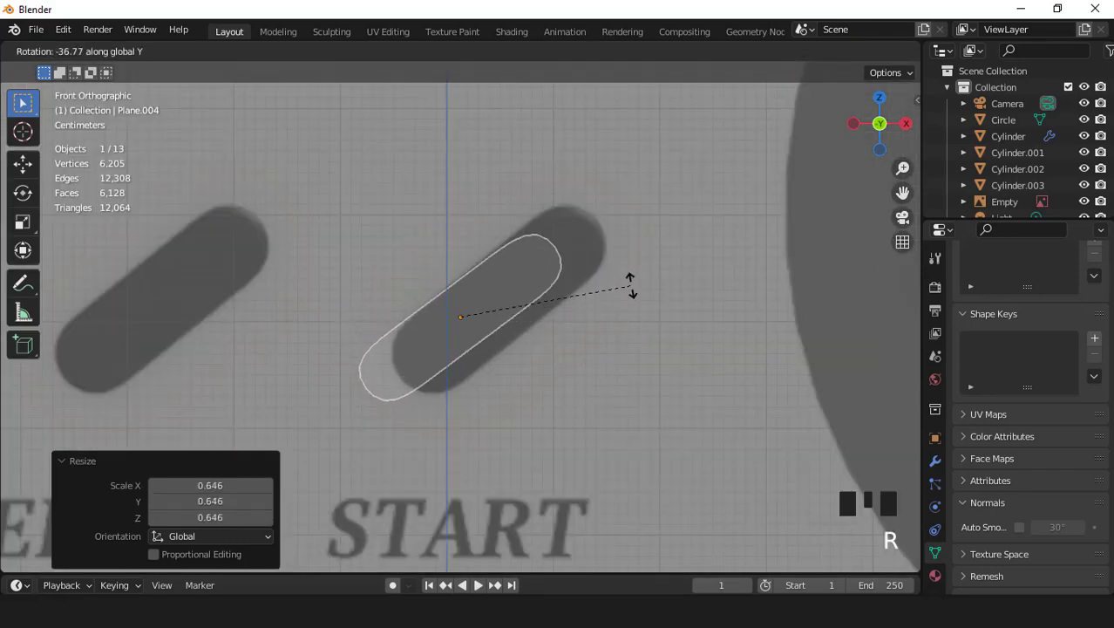
{"action": "left_click", "coordinate": [632, 279]}
{"action": "key", "text": "g"}
{"action": "left_click", "coordinate": [668, 265]}
{"action": "key", "text": "r"}
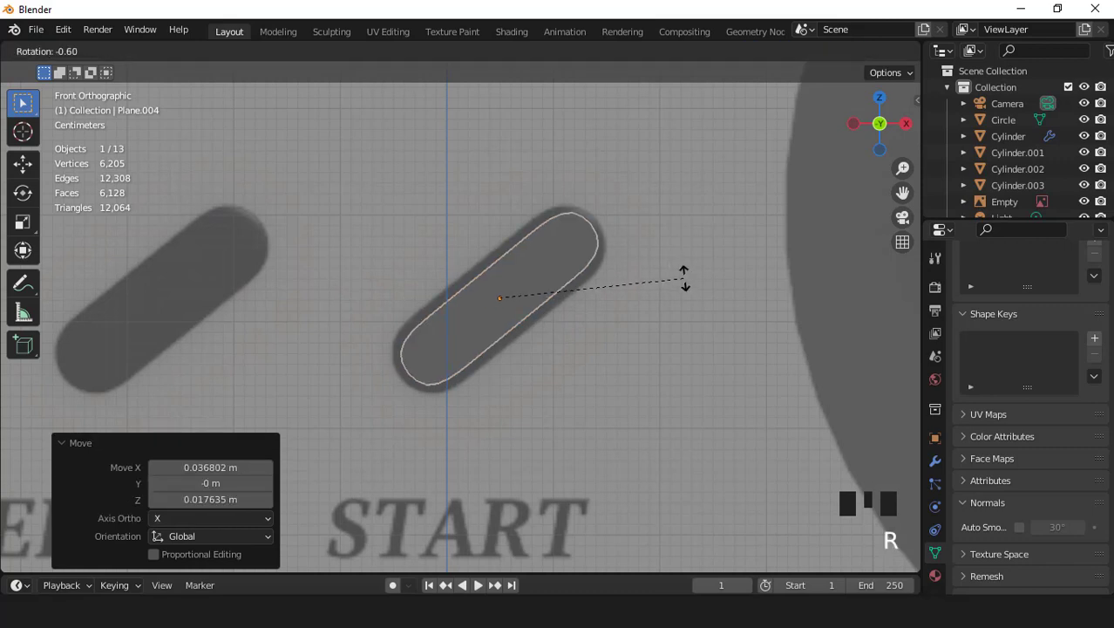
{"action": "left_click", "coordinate": [684, 277]}
- Widen the START shape by 1.293 along its local Y and nudge it toward the reference button's lower end
{"action": "key", "text": "s"}
{"action": "key", "text": "y"}
{"action": "key", "text": "y"}
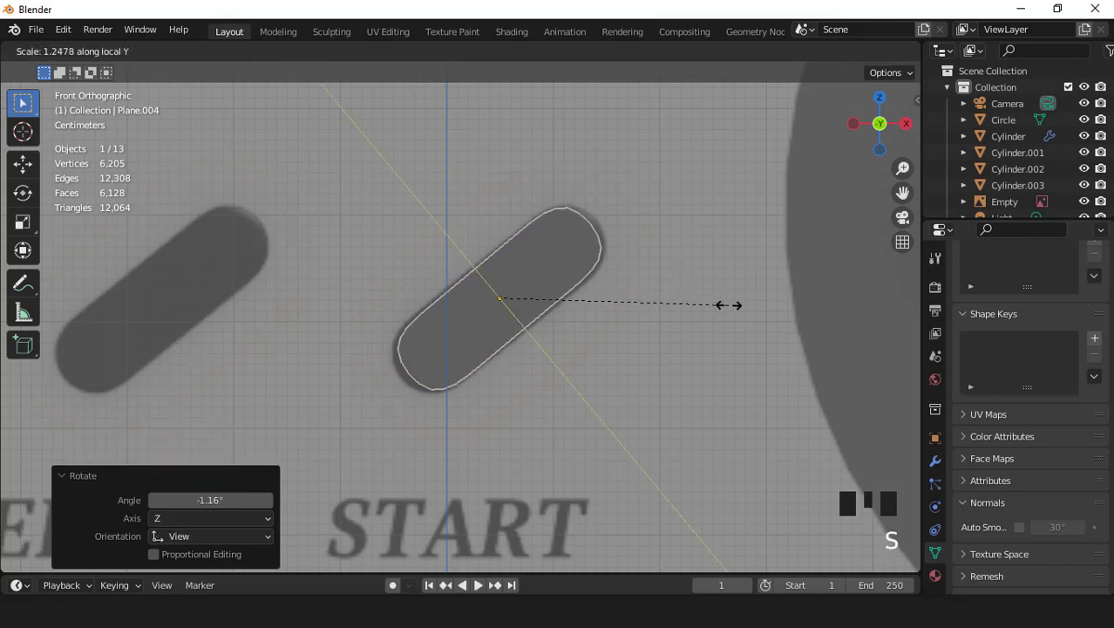
{"action": "left_click", "coordinate": [737, 307]}
{"action": "key", "text": "g"}
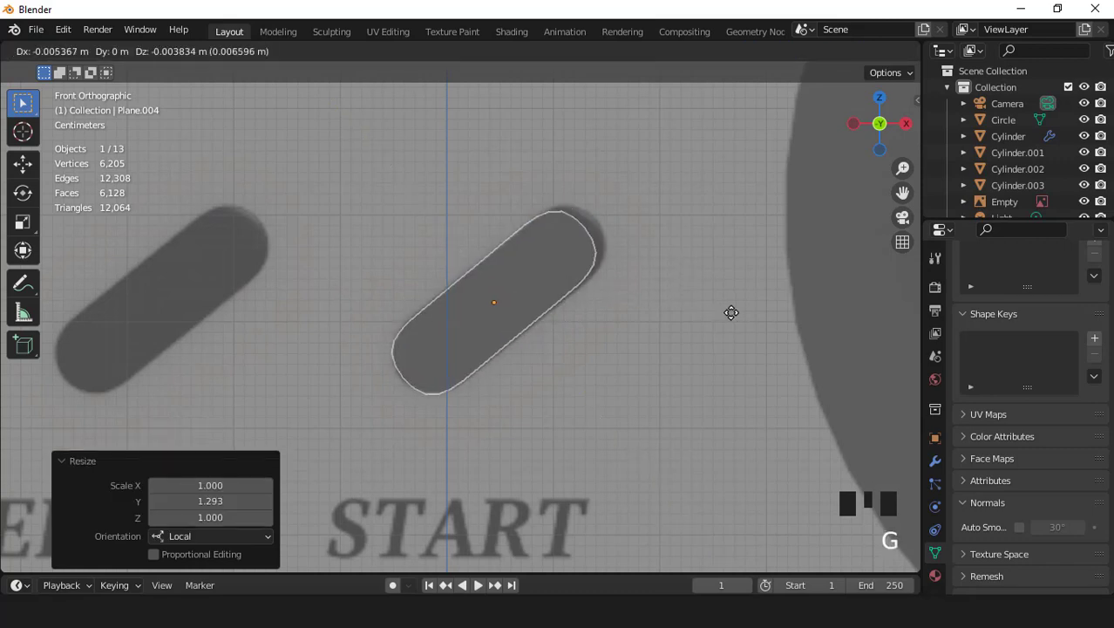
{"action": "left_click", "coordinate": [733, 310]}
- Lengthen the START shape by 1.044 along its local X and move it 0.0023 m along X and 0.003834 m along Z
{"action": "key", "text": "s"}
{"action": "key", "text": "x"}
{"action": "key", "text": "x"}
{"action": "left_click", "coordinate": [744, 310]}
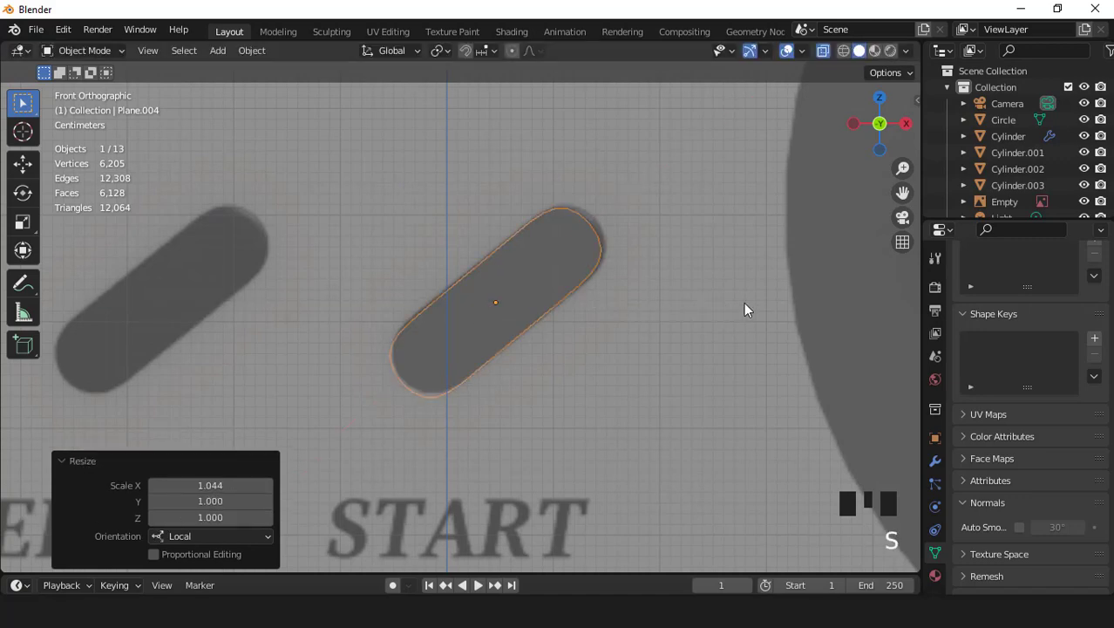
{"action": "key", "text": "g"}
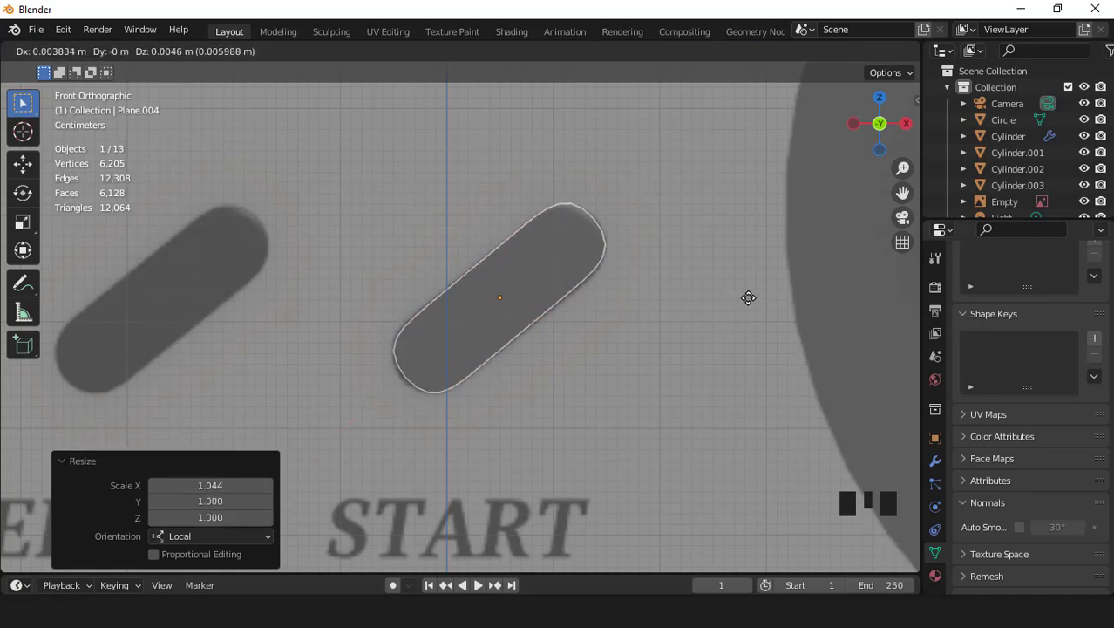
{"action": "left_click", "coordinate": [694, 312]}
- Extrude all faces of the START shape outward three times, about 0.018 m for the second and 0.009 m for the third
{"action": "scroll", "coordinate": [610, 331], "scroll_direction": "down", "scroll_amount": 2}
{"action": "middle_click_drag", "start_coordinate": [610, 332], "coordinate": [535, 421]}
{"action": "scroll", "coordinate": [514, 366], "scroll_direction": "up", "scroll_amount": 4}
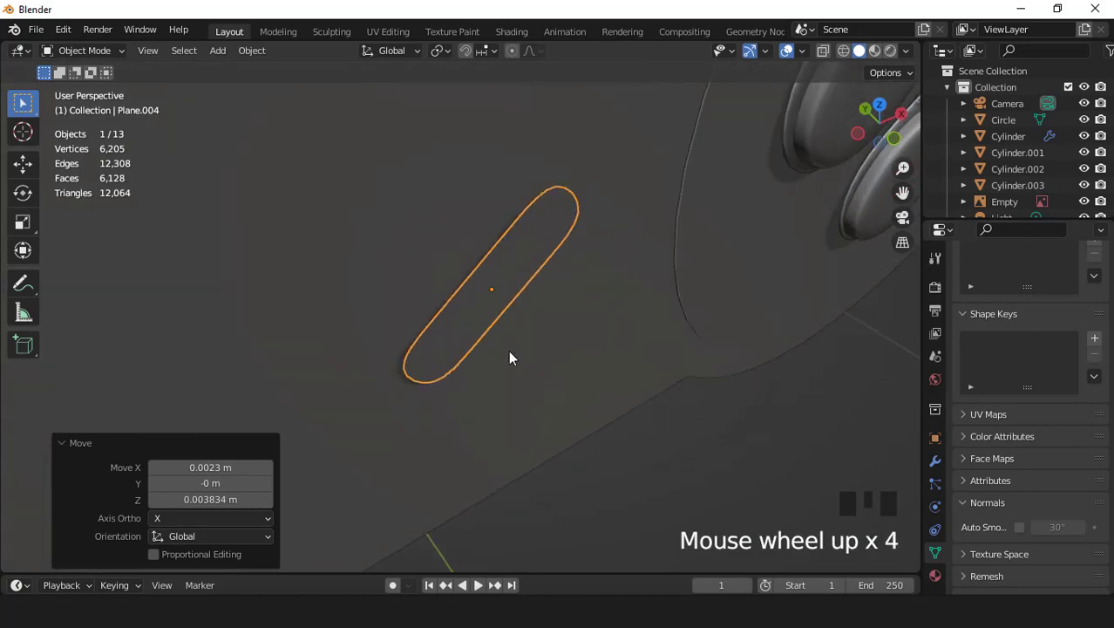
{"action": "key", "text": "Tab"}
{"action": "key", "text": "a"}
{"action": "scroll", "coordinate": [510, 353], "scroll_direction": "up", "scroll_amount": 2}
{"action": "middle_click_drag", "start_coordinate": [510, 350], "coordinate": [562, 344]}
{"action": "scroll", "coordinate": [562, 344], "scroll_direction": "up", "scroll_amount": 1}
{"action": "key", "text": "e"}
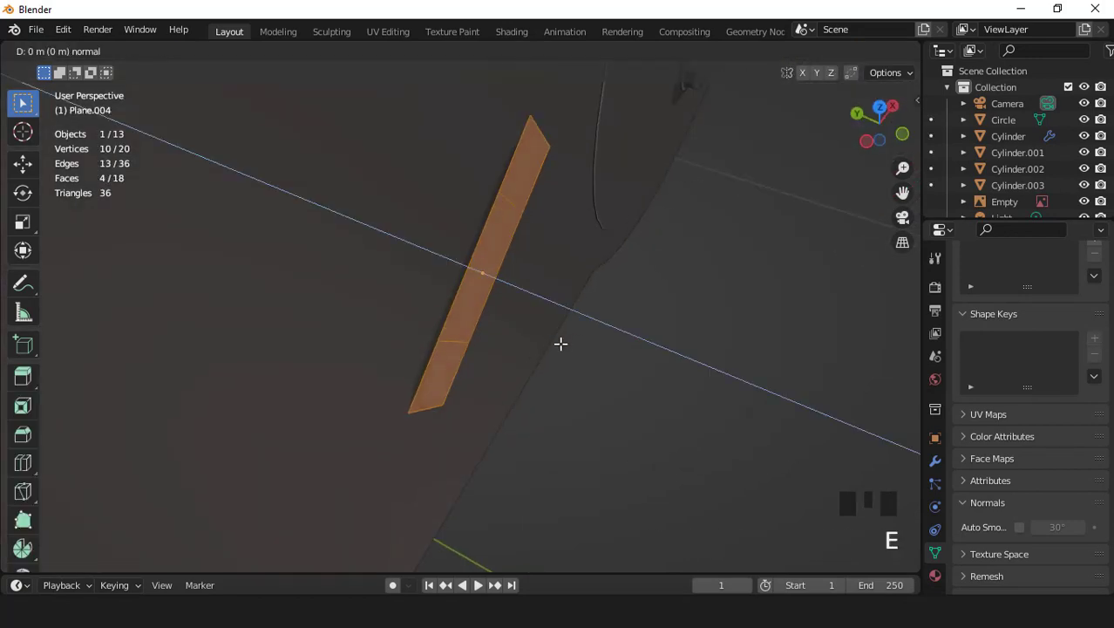
{"action": "left_click", "coordinate": [576, 352]}
{"action": "key", "text": "e"}
{"action": "left_click", "coordinate": [597, 367]}
{"action": "key", "text": "e"}
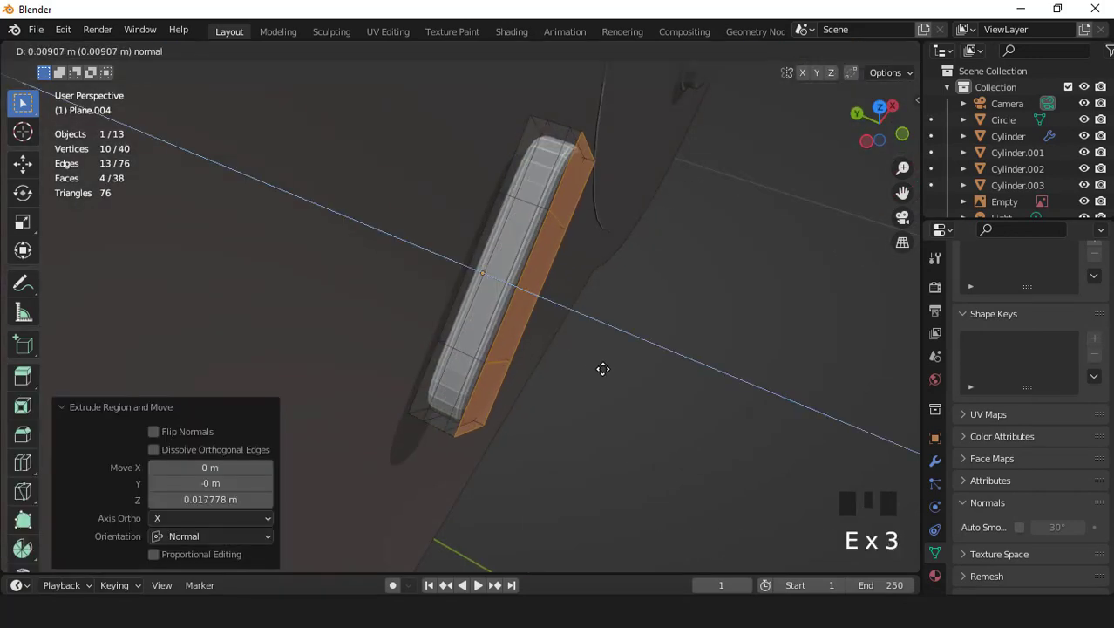
{"action": "left_click", "coordinate": [603, 369]}
{"action": "key", "text": "Tab"}
- Move the START button 0.01904 m along Y into the controller body
{"action": "middle_click_drag", "start_coordinate": [604, 369], "coordinate": [550, 365]}
{"action": "key", "text": "KP_1"}
{"action": "key", "text": "g"}
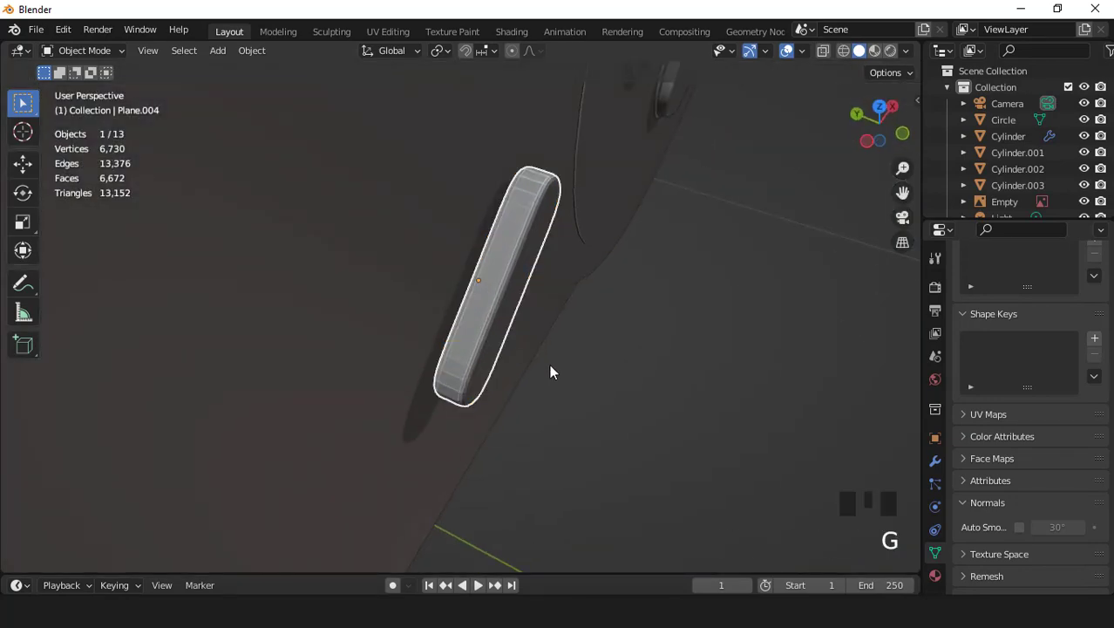
{"action": "key", "text": "y"}
{"action": "left_click", "coordinate": [533, 356]}
- Duplicate the START button onto the SELECT reference button, moving it -0.31282 m along X
{"action": "key", "text": "KP_1"}
{"action": "scroll", "coordinate": [533, 356], "scroll_direction": "down", "scroll_amount": 4}
{"action": "left_click", "coordinate": [823, 51]}
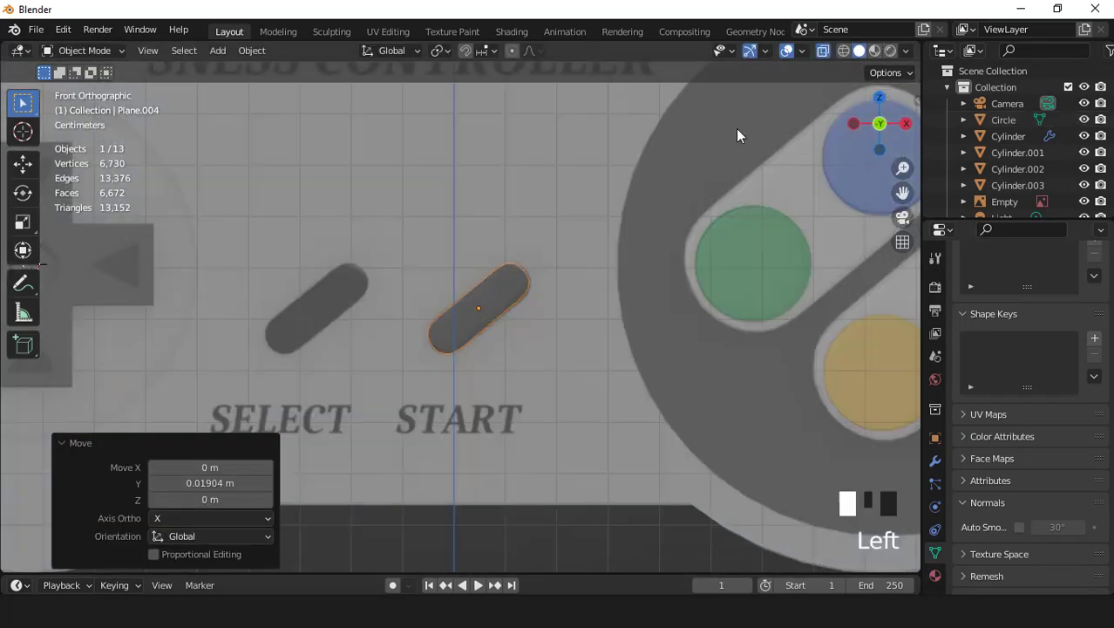
{"action": "scroll", "coordinate": [551, 306], "scroll_direction": "up", "scroll_amount": 6}
{"action": "key", "text": "shift+d"}
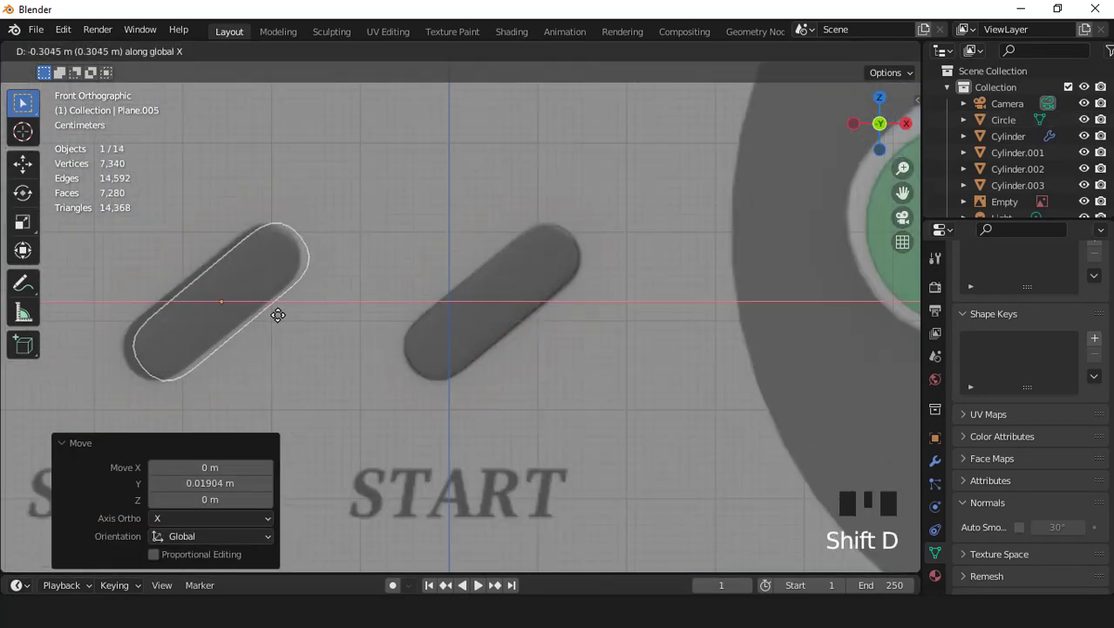
{"action": "left_click", "coordinate": [279, 317]}
{"action": "scroll", "coordinate": [281, 318], "scroll_direction": "down", "scroll_amount": 10}
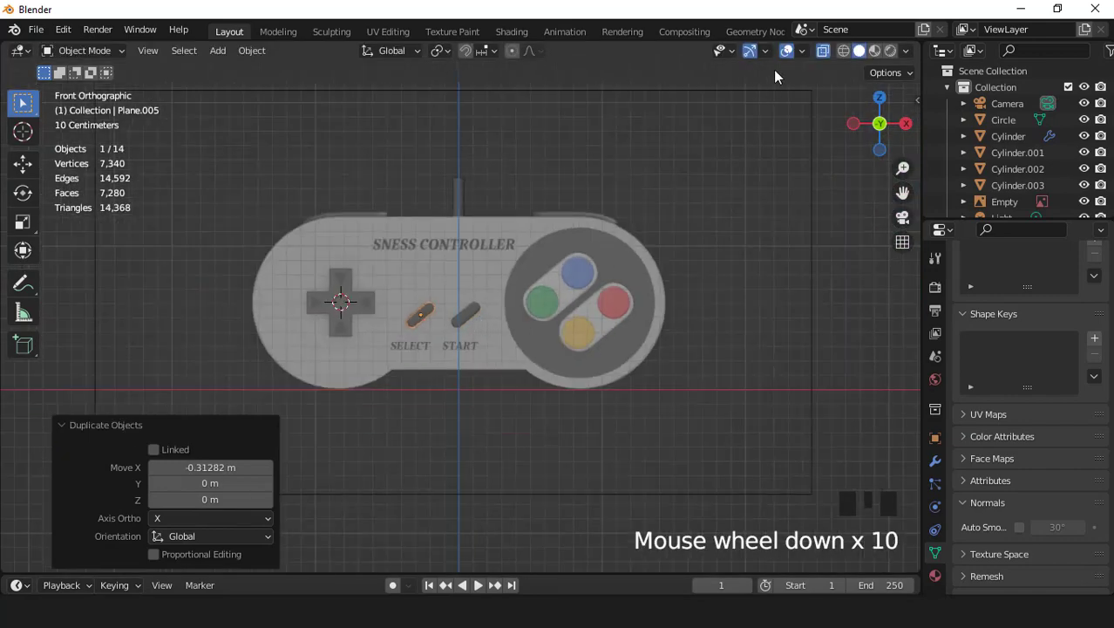
- Turn off X-ray, check the controller from an angle and from the front, and switch the viewport to Material Preview
{"action": "left_click", "coordinate": [823, 50]}
{"action": "scroll", "coordinate": [682, 274], "scroll_direction": "down", "scroll_amount": 2}
{"action": "middle_click_drag", "start_coordinate": [681, 274], "coordinate": [329, 248]}
{"action": "key", "text": "KP_1"}
{"action": "scroll", "coordinate": [616, 317], "scroll_direction": "up", "scroll_amount": 3}
{"action": "middle_click_drag", "start_coordinate": [617, 317], "coordinate": [522, 357]}
{"action": "key", "text": "KP_1"}
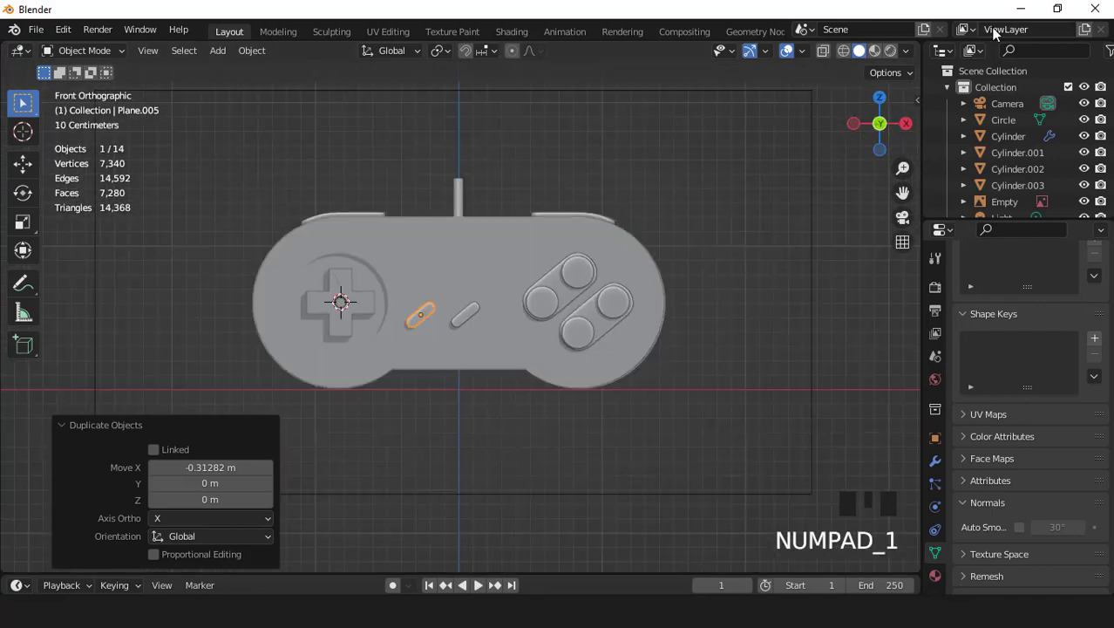
{"action": "left_click", "coordinate": [876, 51]}
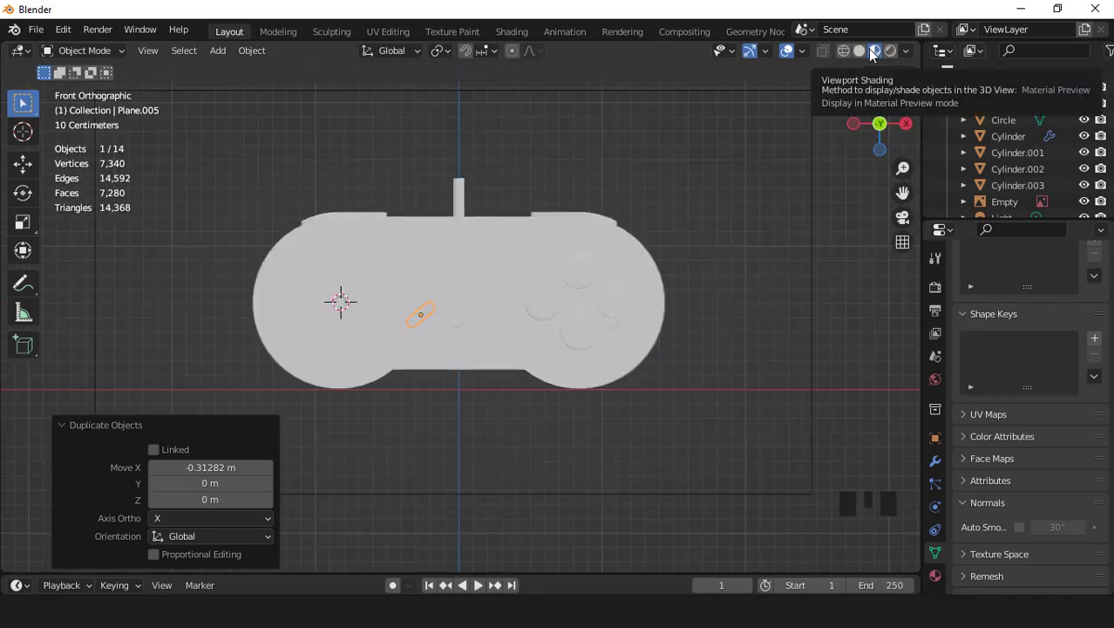
- Select the reference image and unlock its location, rotation and scale
{"action": "scroll", "coordinate": [562, 260], "scroll_direction": "down", "scroll_amount": 3}
{"action": "left_click", "coordinate": [483, 292]}
{"action": "scroll", "coordinate": [483, 292], "scroll_direction": "up", "scroll_amount": 2}
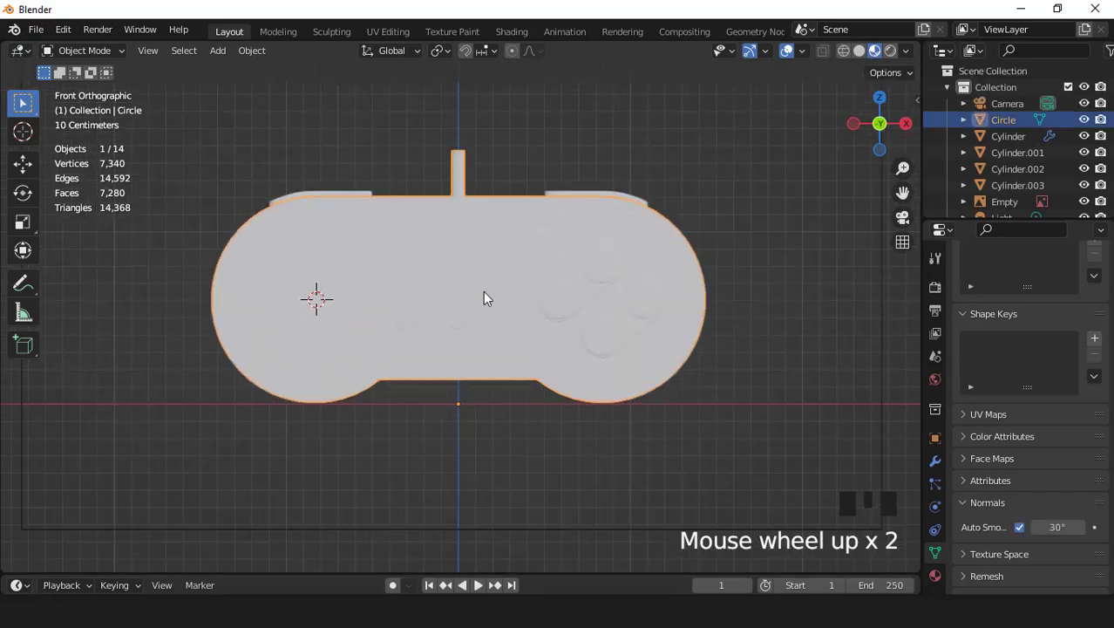
{"action": "scroll", "coordinate": [582, 305], "scroll_direction": "down", "scroll_amount": 5}
{"action": "middle_click_drag", "start_coordinate": [582, 305], "coordinate": [541, 255]}
{"action": "left_click", "coordinate": [542, 258]}
{"action": "left_click", "coordinate": [936, 439]}
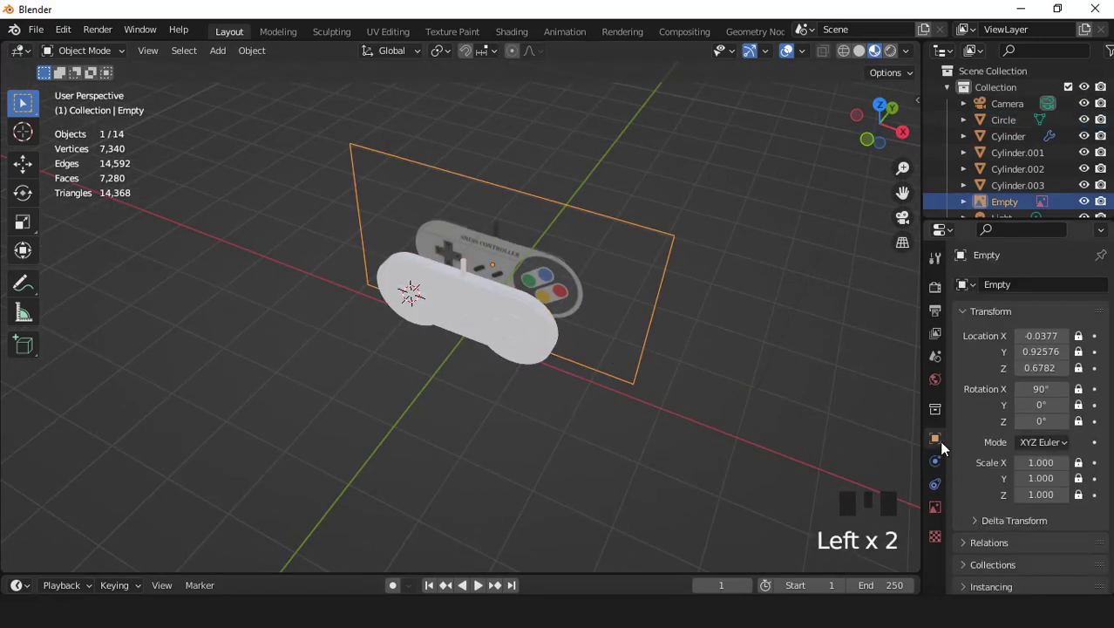
- Move the reference image aside by -2.8705 m along X and 1.134 m along Z, and raise its opacity
{"action": "key", "text": "KP_1"}
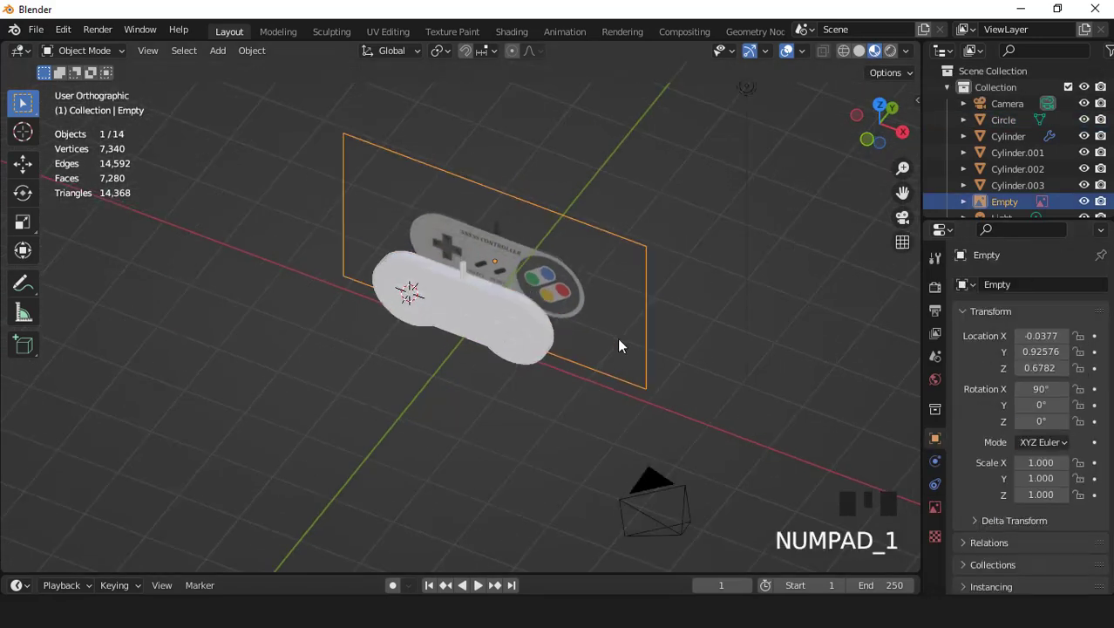
{"action": "key", "text": "g"}
{"action": "left_click", "coordinate": [419, 259]}
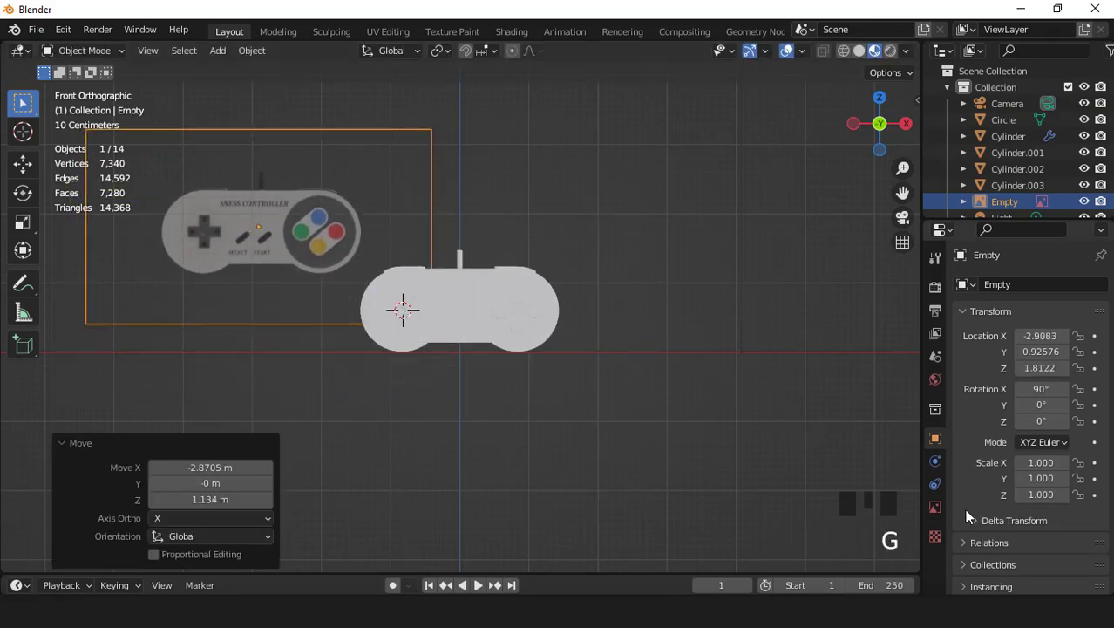
{"action": "left_click", "coordinate": [936, 506]}
{"action": "left_click_drag", "start_coordinate": [1045, 476], "coordinate": [1090, 476]}
{"action": "scroll", "coordinate": [419, 286], "scroll_direction": "up", "scroll_amount": 2}
- Assign the existing material named Material to the controller body
{"action": "left_click", "coordinate": [468, 279]}
{"action": "scroll", "coordinate": [468, 284], "scroll_direction": "up", "scroll_amount": 1}
{"action": "middle_click_drag", "start_coordinate": [468, 285], "coordinate": [631, 373], "text": "shift"}
{"action": "left_click", "coordinate": [935, 575]}
{"action": "left_click", "coordinate": [964, 353]}
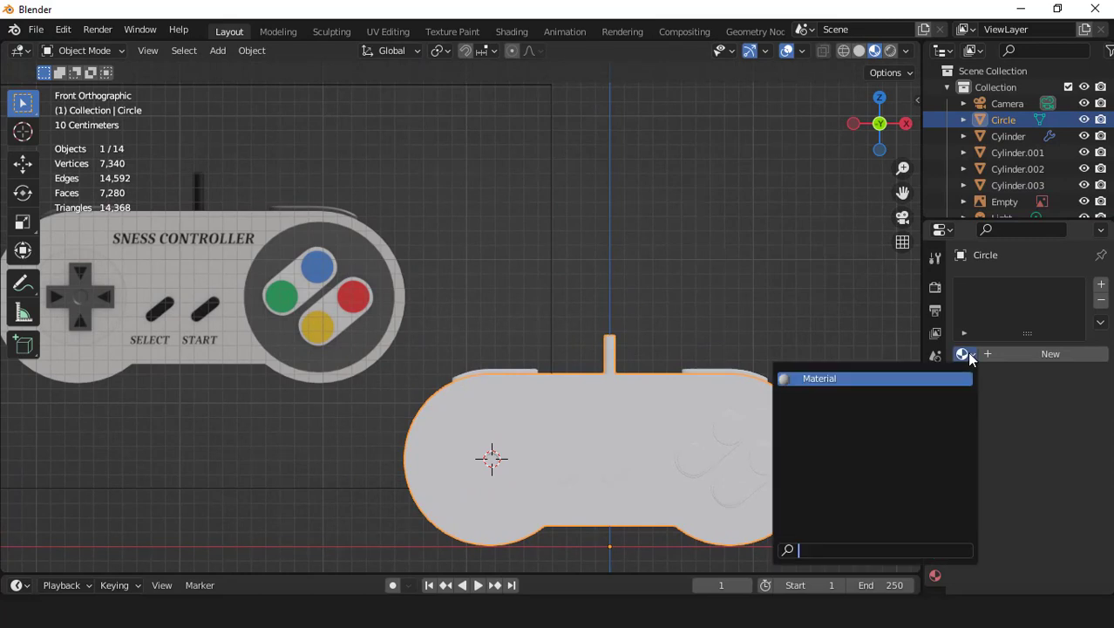
{"action": "left_click", "coordinate": [878, 377]}
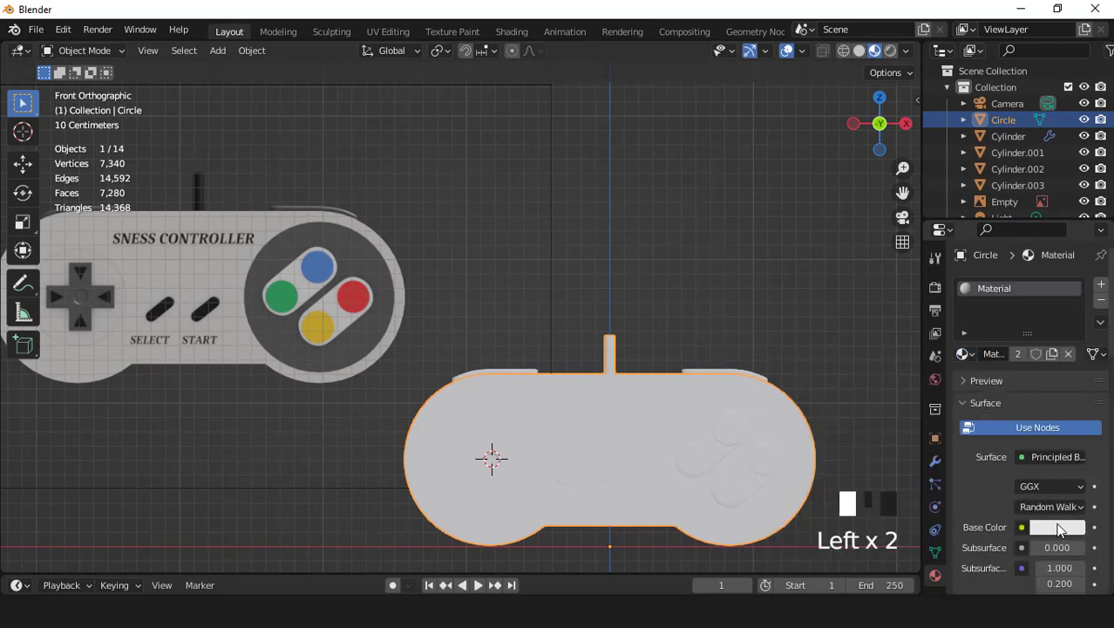
- Sample the body material's base colour from the reference controller's grey shell and adjust its brightness to about 0.56
{"action": "left_click", "coordinate": [1057, 527]}
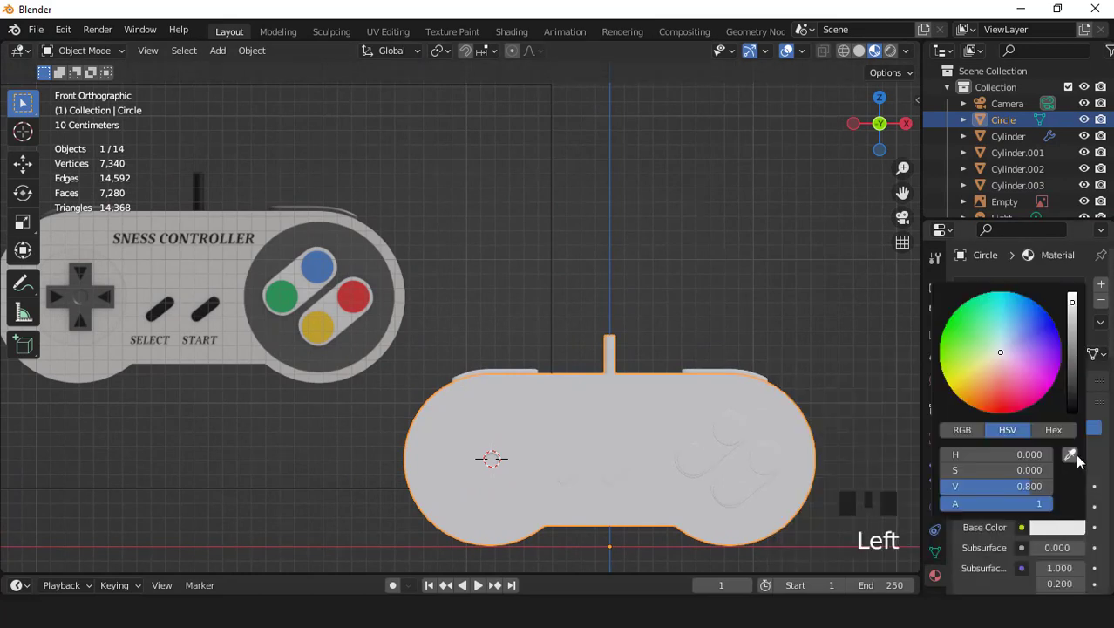
{"action": "left_click", "coordinate": [221, 260]}
{"action": "left_click", "coordinate": [1051, 527]}
{"action": "left_click_drag", "start_coordinate": [1074, 334], "coordinate": [1073, 321]}
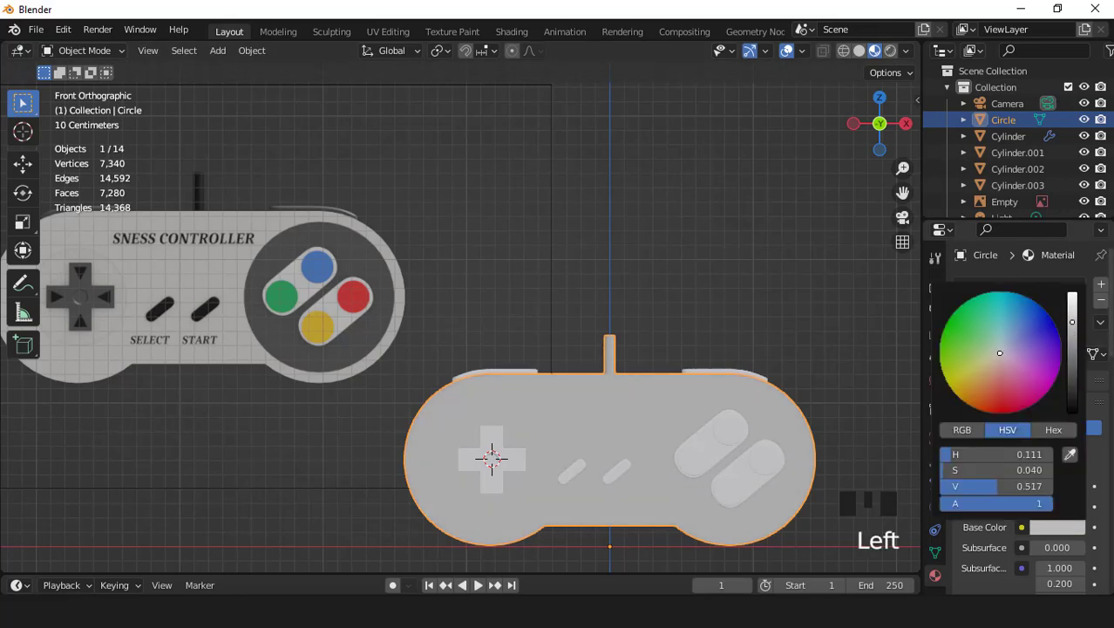
- Add a second material slot to the controller body holding a duplicate of Material, and darken its base colour slightly
{"action": "left_click", "coordinate": [1100, 286]}
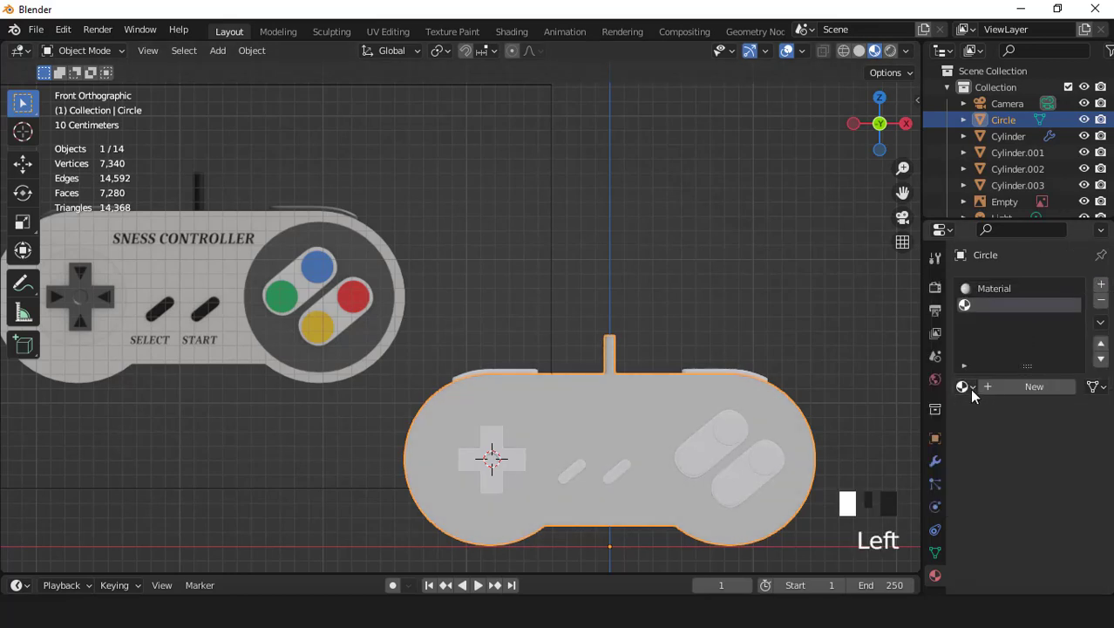
{"action": "left_click", "coordinate": [970, 388]}
{"action": "left_click", "coordinate": [798, 218]}
{"action": "left_click", "coordinate": [1052, 386]}
{"action": "left_click", "coordinate": [1056, 559]}
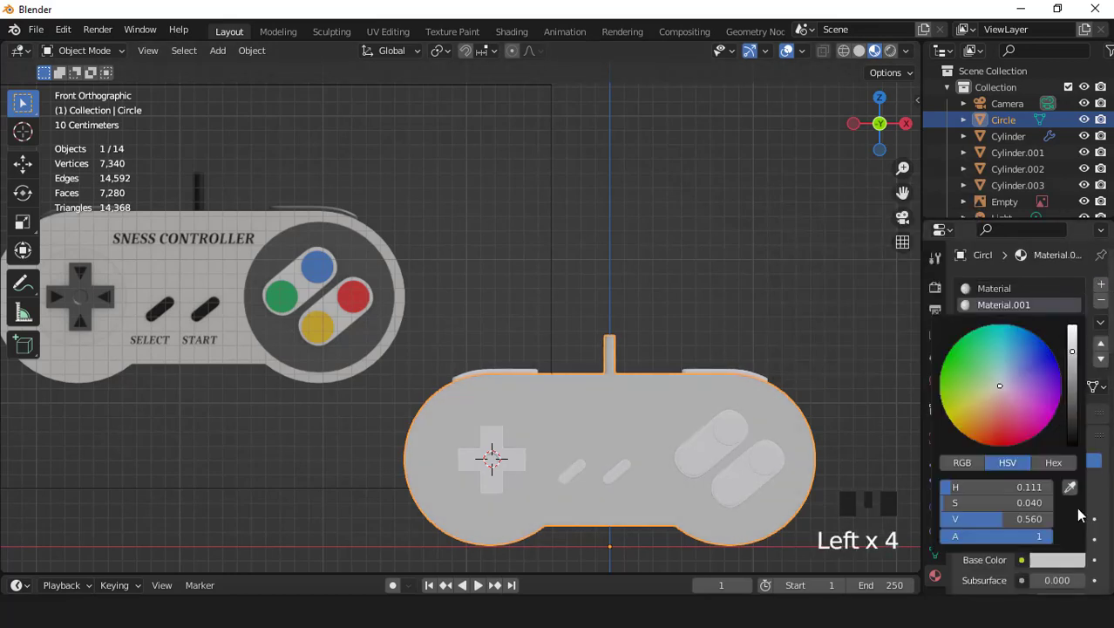
{"action": "scroll", "coordinate": [1076, 507], "scroll_direction": "down", "scroll_amount": 3}
- Assign Material.001 to the inner circle of body faces surrounding the D-pad
{"action": "middle_click_drag", "start_coordinate": [645, 431], "coordinate": [574, 320], "text": "shift"}
{"action": "key", "text": "Tab"}
{"action": "scroll", "coordinate": [533, 312], "scroll_direction": "up", "scroll_amount": 4}
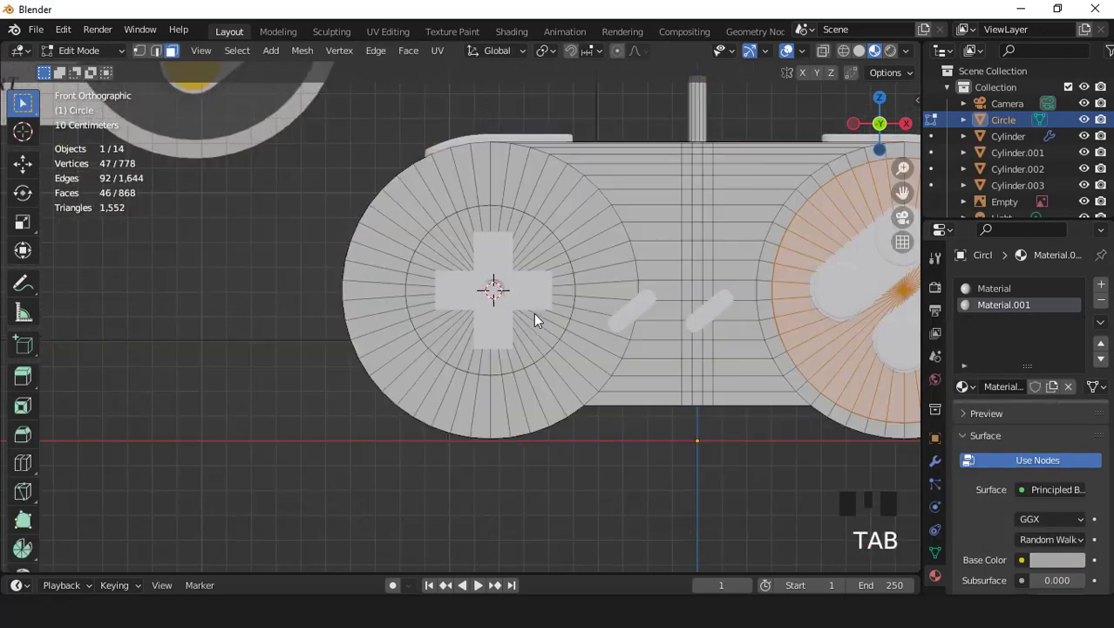
{"action": "left_click_drag", "start_coordinate": [455, 241], "coordinate": [544, 345]}
{"action": "left_click", "coordinate": [978, 407]}
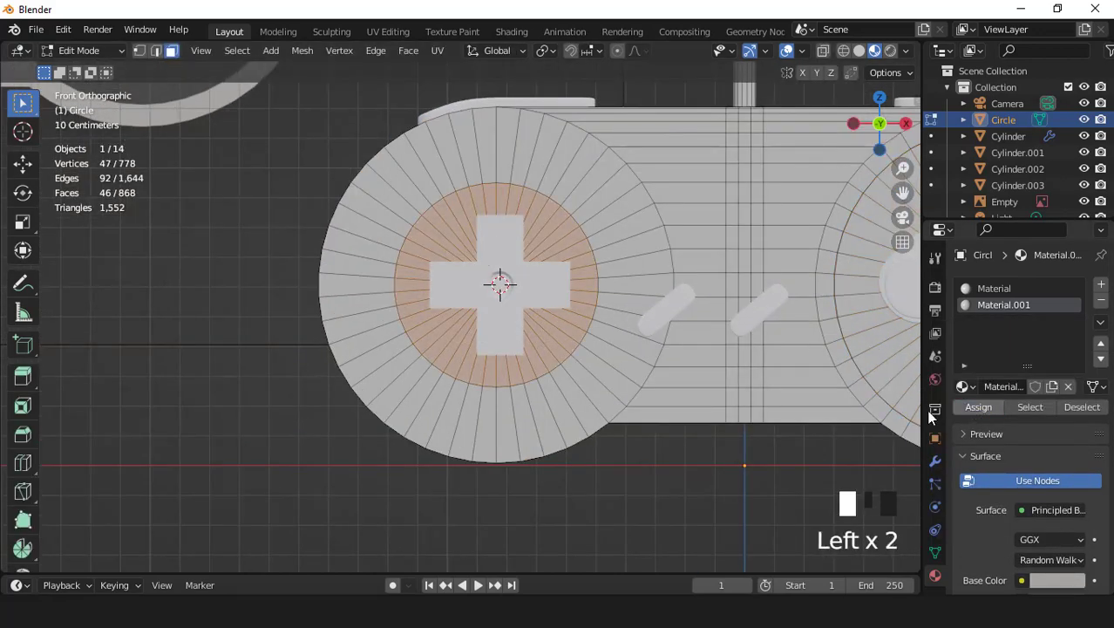
{"action": "key", "text": "Tab"}
{"action": "scroll", "coordinate": [629, 394], "scroll_direction": "down", "scroll_amount": 3}
{"action": "middle_click_drag", "start_coordinate": [630, 394], "coordinate": [567, 385]}
{"action": "scroll", "coordinate": [566, 387], "scroll_direction": "down", "scroll_amount": 3}
{"action": "key", "text": "KP_1"}
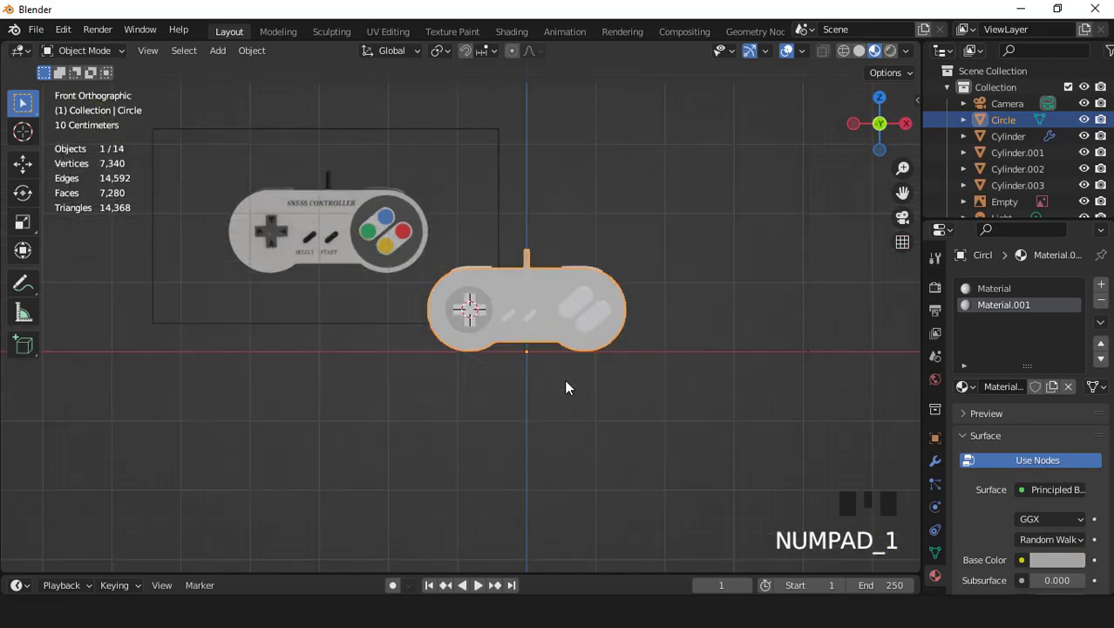
- Give the START button a new material and darken its base colour to near black
{"action": "scroll", "coordinate": [567, 385], "scroll_direction": "up", "scroll_amount": 3}
{"action": "middle_click_drag", "start_coordinate": [590, 330], "coordinate": [624, 385], "text": "shift"}
{"action": "scroll", "coordinate": [628, 396], "scroll_direction": "up", "scroll_amount": 1}
{"action": "left_click", "coordinate": [645, 428]}
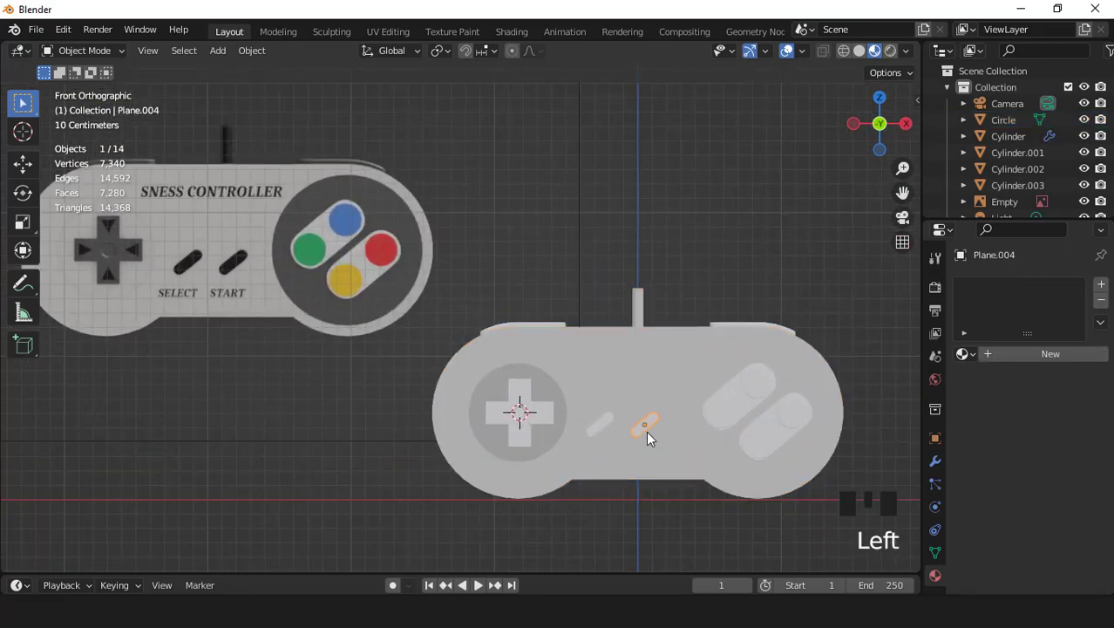
{"action": "left_click", "coordinate": [1010, 354]}
{"action": "left_click", "coordinate": [1053, 524]}
{"action": "left_click_drag", "start_coordinate": [1073, 324], "coordinate": [1073, 408]}
- Assign the existing near-black Material.002 to the SELECT button
{"action": "left_click", "coordinate": [599, 422]}
{"action": "left_click", "coordinate": [966, 354]}
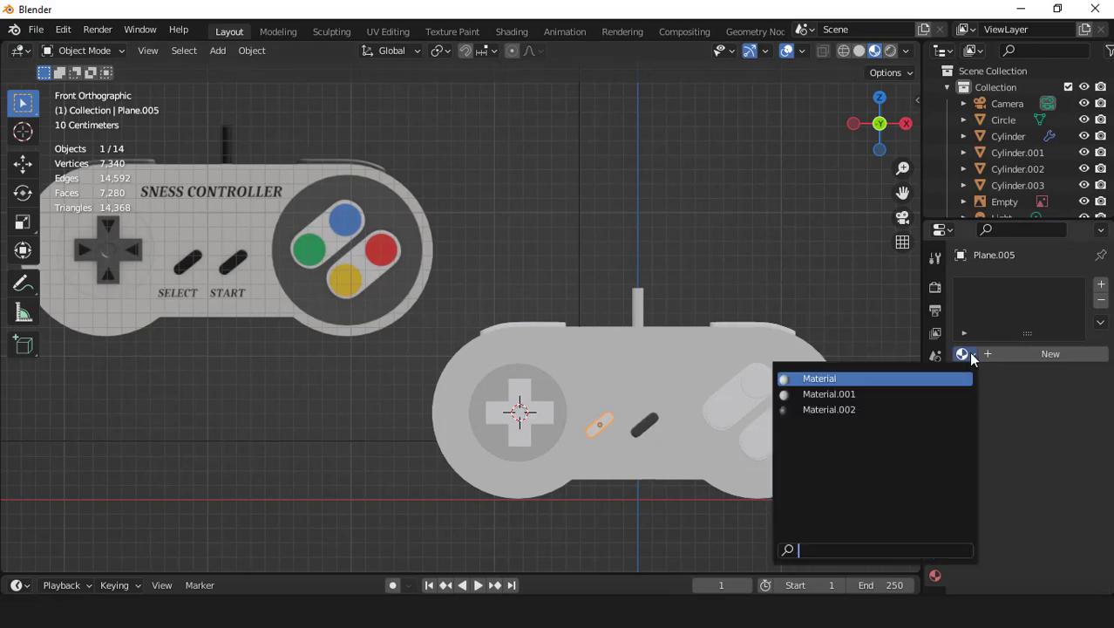
{"action": "left_click", "coordinate": [829, 410]}
{"action": "scroll", "coordinate": [595, 410], "scroll_direction": "up", "scroll_amount": 1}
{"action": "scroll", "coordinate": [594, 410], "scroll_direction": "down", "scroll_amount": 2}
- Give the D-pad a new material and lower its base colour brightness to 0.080
{"action": "left_click", "coordinate": [510, 407]}
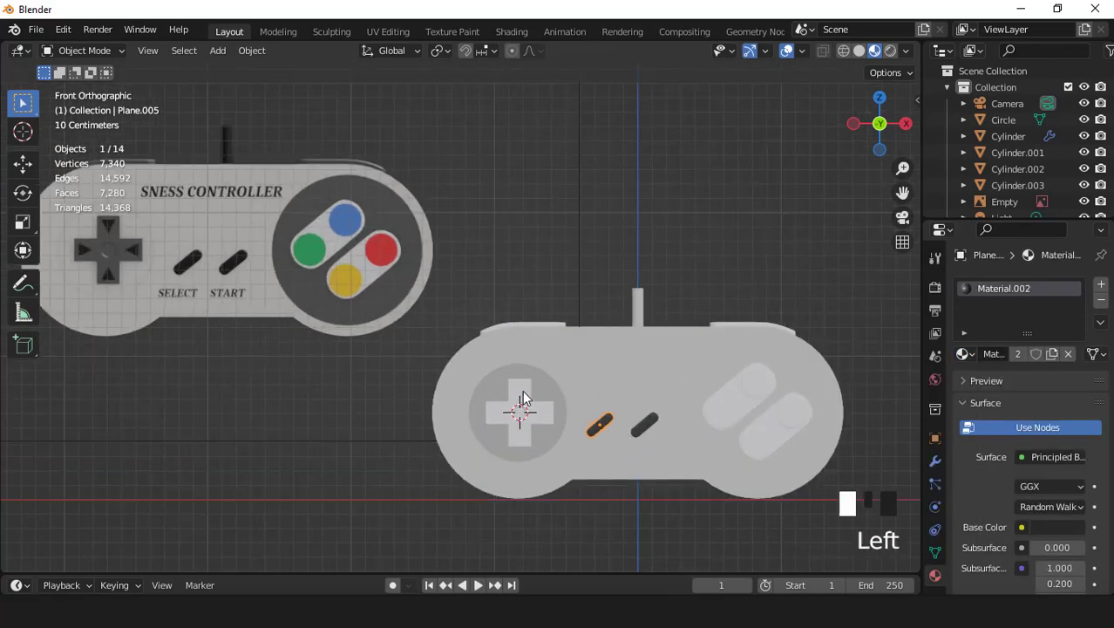
{"action": "left_click", "coordinate": [1034, 357]}
{"action": "left_click", "coordinate": [1055, 526]}
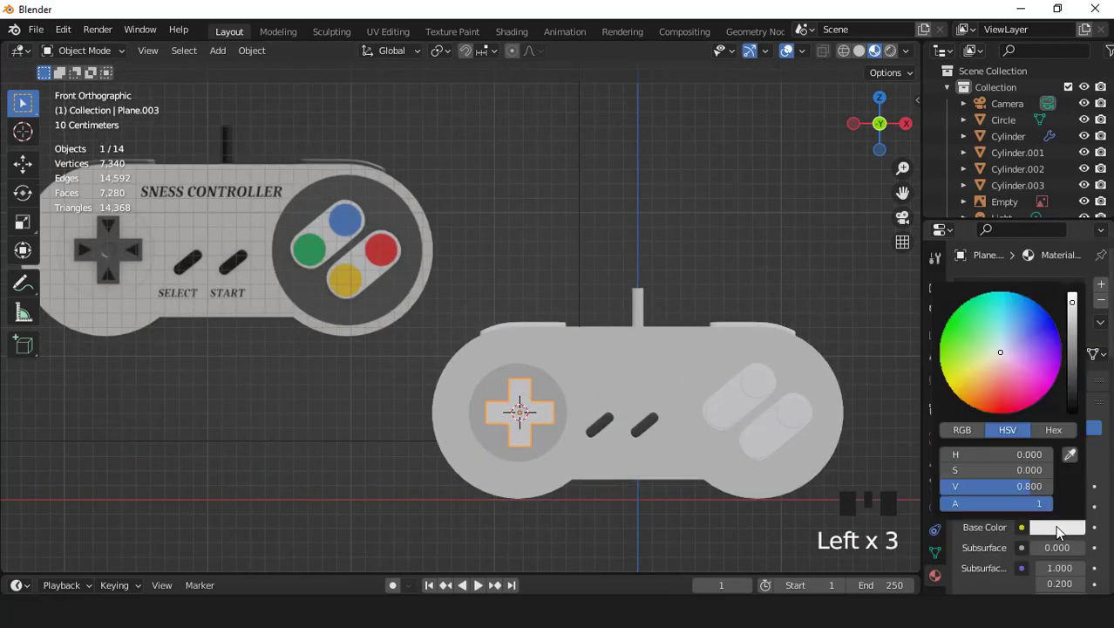
{"action": "left_click_drag", "start_coordinate": [1071, 330], "coordinate": [1072, 370]}
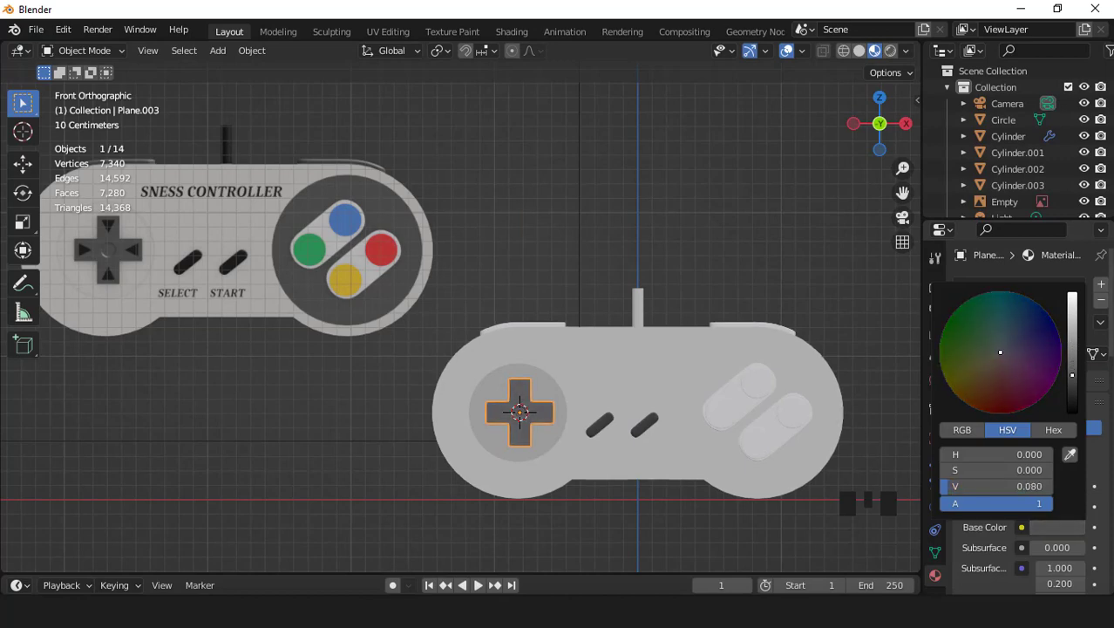
- Select the four arrow recesses on the D-pad and assign them Material.002 in a second material slot
{"action": "scroll", "coordinate": [651, 445], "scroll_direction": "up", "scroll_amount": 2}
{"action": "middle_click_drag", "start_coordinate": [651, 445], "coordinate": [547, 248], "text": "shift"}
{"action": "scroll", "coordinate": [547, 248], "scroll_direction": "up", "scroll_amount": 4}
{"action": "key", "text": "Tab"}
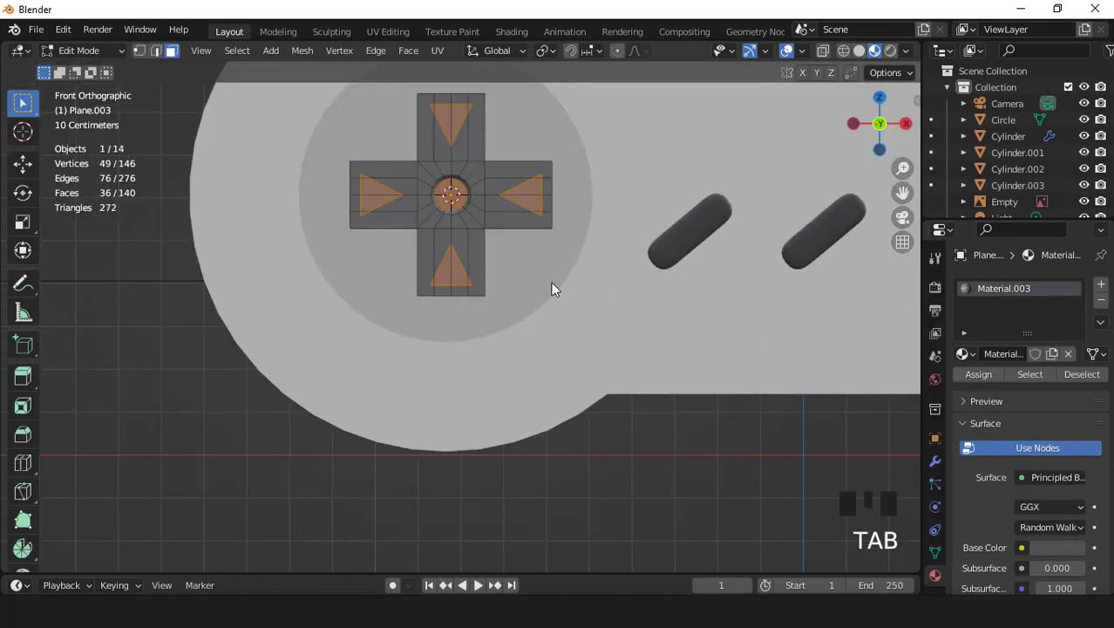
{"action": "left_click", "coordinate": [534, 215]}
{"action": "left_click", "coordinate": [382, 189], "text": "shift"}
{"action": "left_click", "coordinate": [447, 270], "text": "shift"}
{"action": "key", "text": "ctrl+KP_Add"}
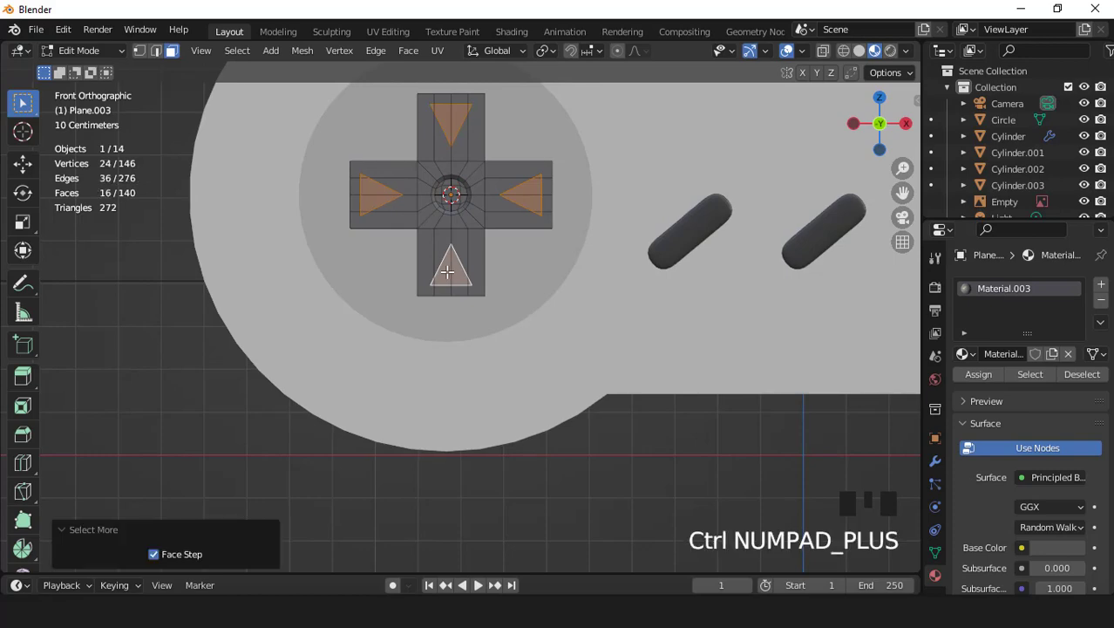
{"action": "scroll", "coordinate": [916, 336], "scroll_direction": "down", "scroll_amount": 3}
{"action": "left_click", "coordinate": [1103, 288]}
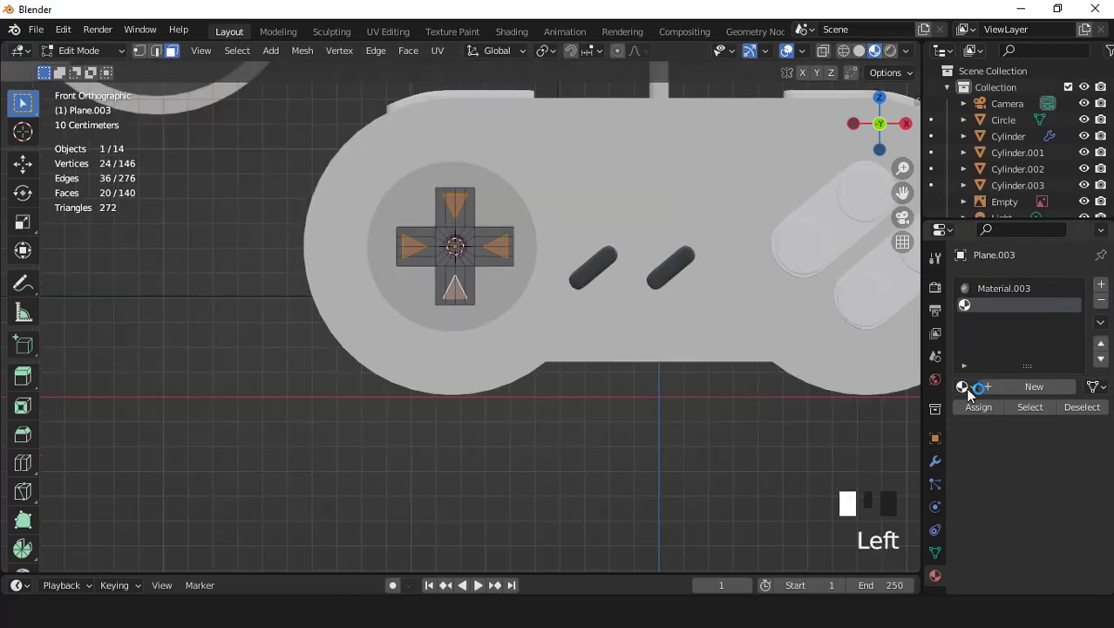
{"action": "left_click", "coordinate": [963, 386]}
{"action": "left_click", "coordinate": [836, 250]}
{"action": "left_click", "coordinate": [978, 407]}
{"action": "key", "text": "Tab"}
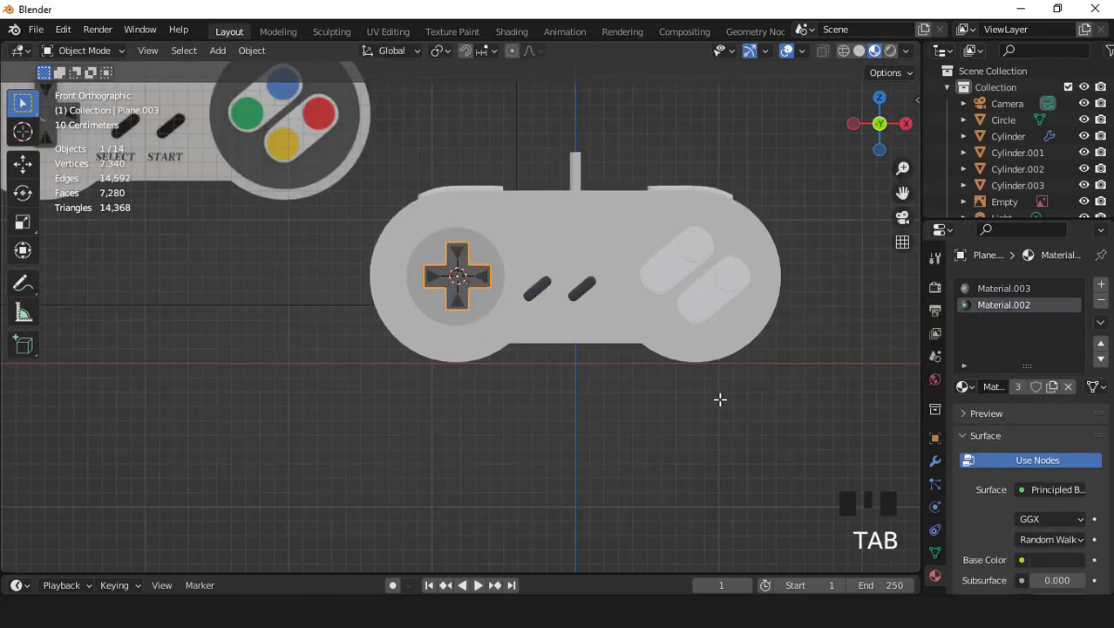
- Open the controller body's mesh for face editing
{"action": "scroll", "coordinate": [723, 401], "scroll_direction": "down", "scroll_amount": 2}
{"action": "middle_click_drag", "start_coordinate": [729, 403], "coordinate": [646, 402], "text": "shift"}
{"action": "scroll", "coordinate": [646, 402], "scroll_direction": "up", "scroll_amount": 1}
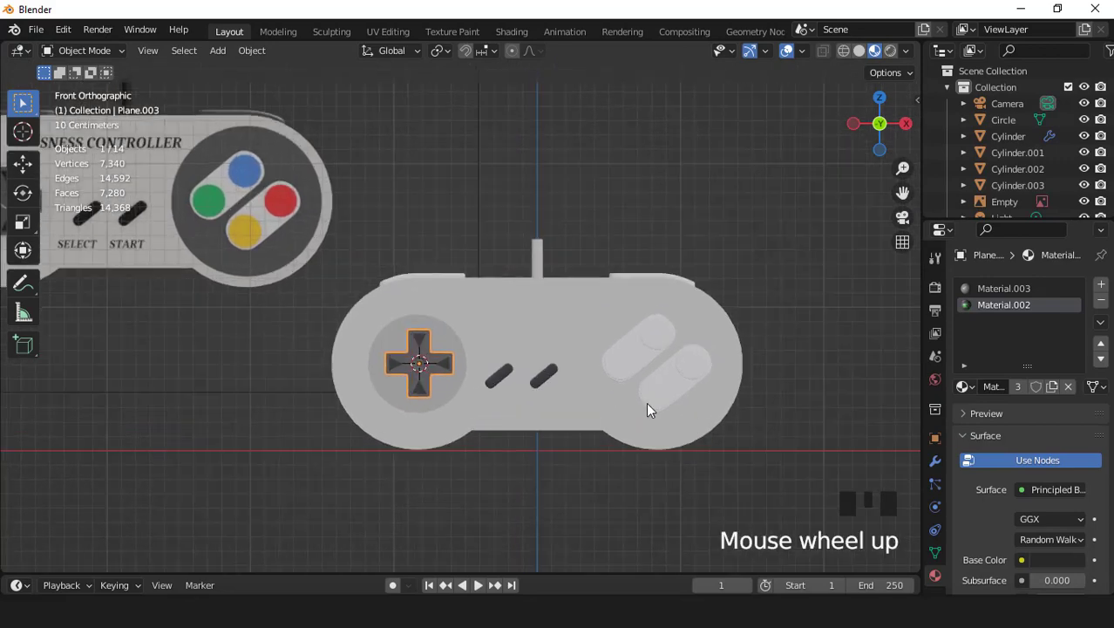
{"action": "scroll", "coordinate": [646, 402], "scroll_direction": "down", "scroll_amount": 1}
{"action": "scroll", "coordinate": [646, 402], "scroll_direction": "up", "scroll_amount": 1}
{"action": "left_click", "coordinate": [552, 314]}
{"action": "key", "text": "Tab"}
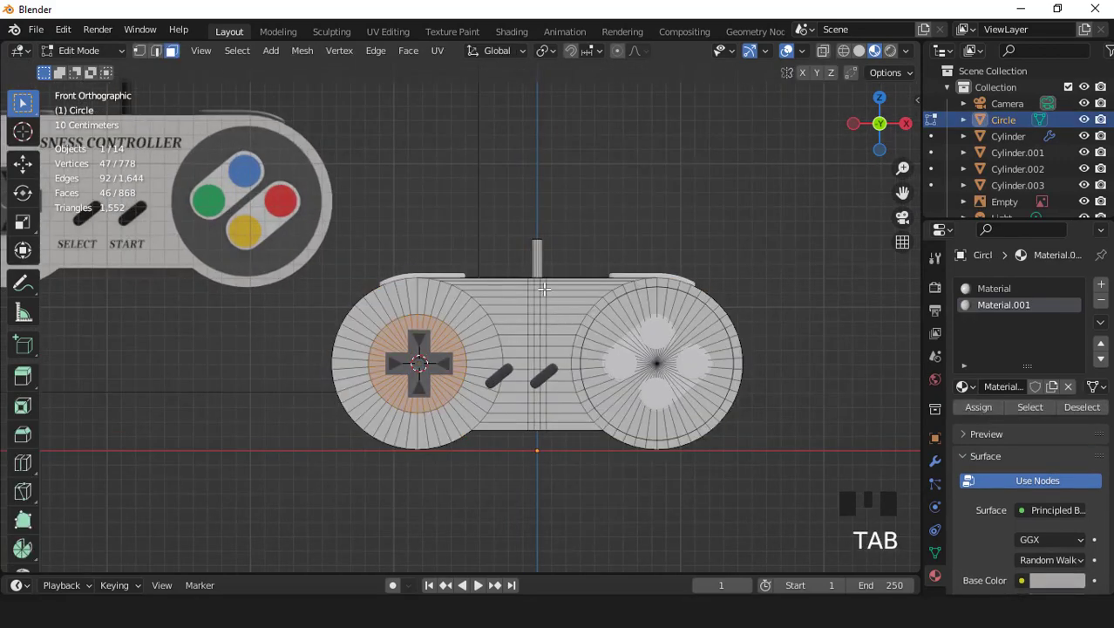
- Try to select the cable stub's faces by growing from its end cap and by a face loop around its rim
{"action": "middle_click_drag", "start_coordinate": [552, 314], "coordinate": [496, 368]}
{"action": "scroll", "coordinate": [470, 317], "scroll_direction": "up", "scroll_amount": 3}
{"action": "scroll", "coordinate": [471, 318], "scroll_direction": "up", "scroll_amount": 2}
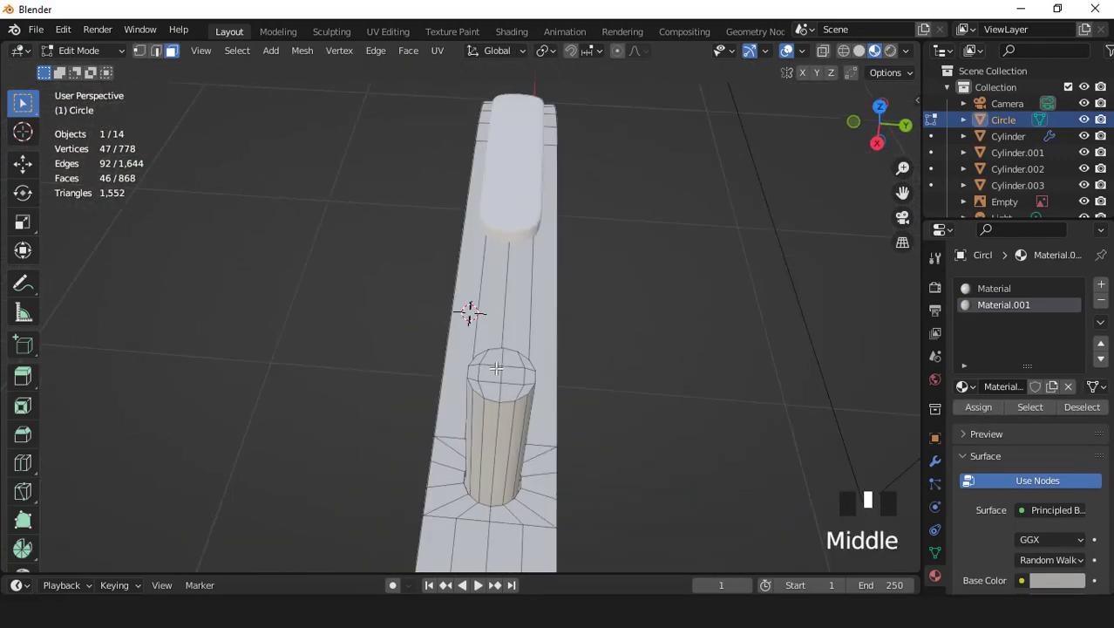
{"action": "left_click_drag", "start_coordinate": [512, 381], "coordinate": [515, 385]}
{"action": "key", "text": "ctrl+KP_Add"}
{"action": "key", "text": "KP_7"}
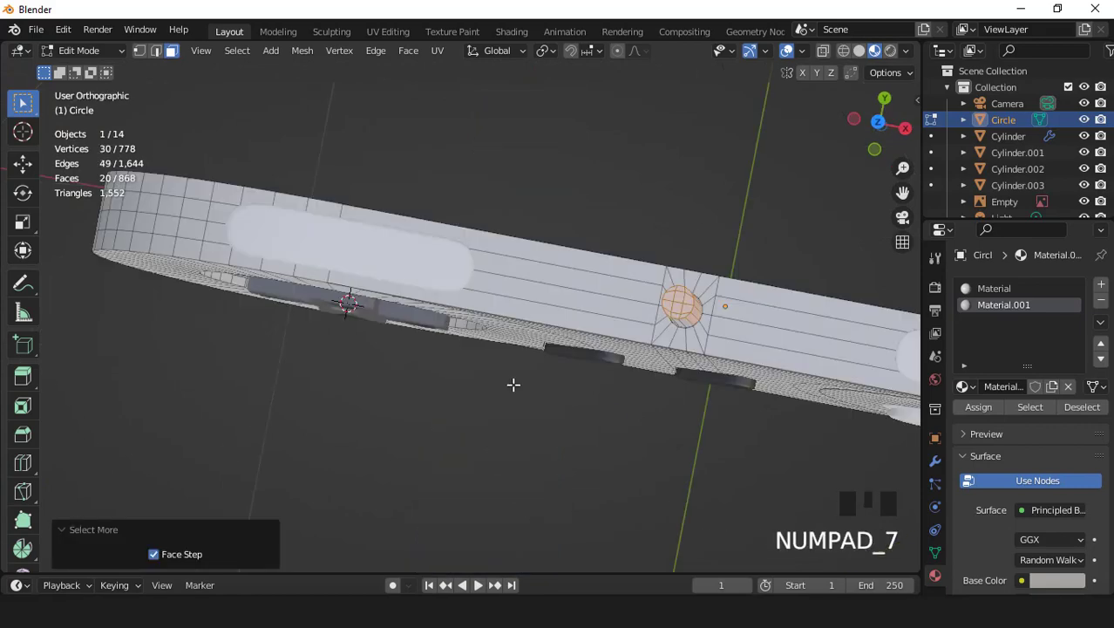
{"action": "scroll", "coordinate": [506, 381], "scroll_direction": "up", "scroll_amount": 4}
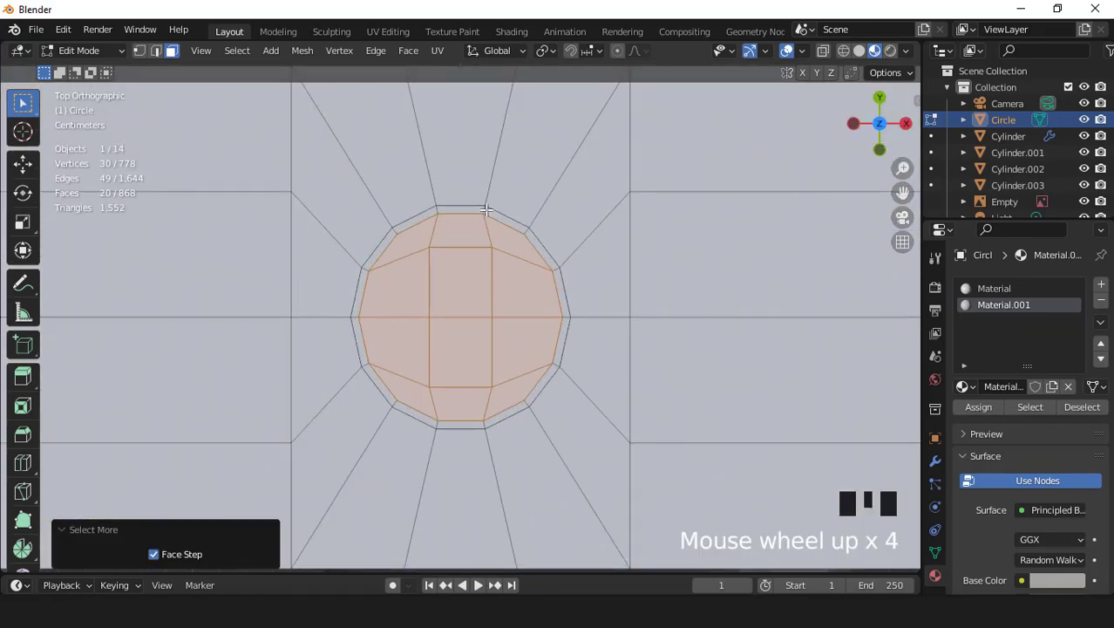
{"action": "left_click", "coordinate": [486, 210], "text": "alt"}
{"action": "middle_click_drag", "start_coordinate": [485, 210], "coordinate": [558, 315]}
{"action": "scroll", "coordinate": [558, 315], "scroll_direction": "down", "scroll_amount": 3}
{"action": "scroll", "coordinate": [492, 267], "scroll_direction": "up", "scroll_amount": 2}
{"action": "key", "text": "KP_7"}
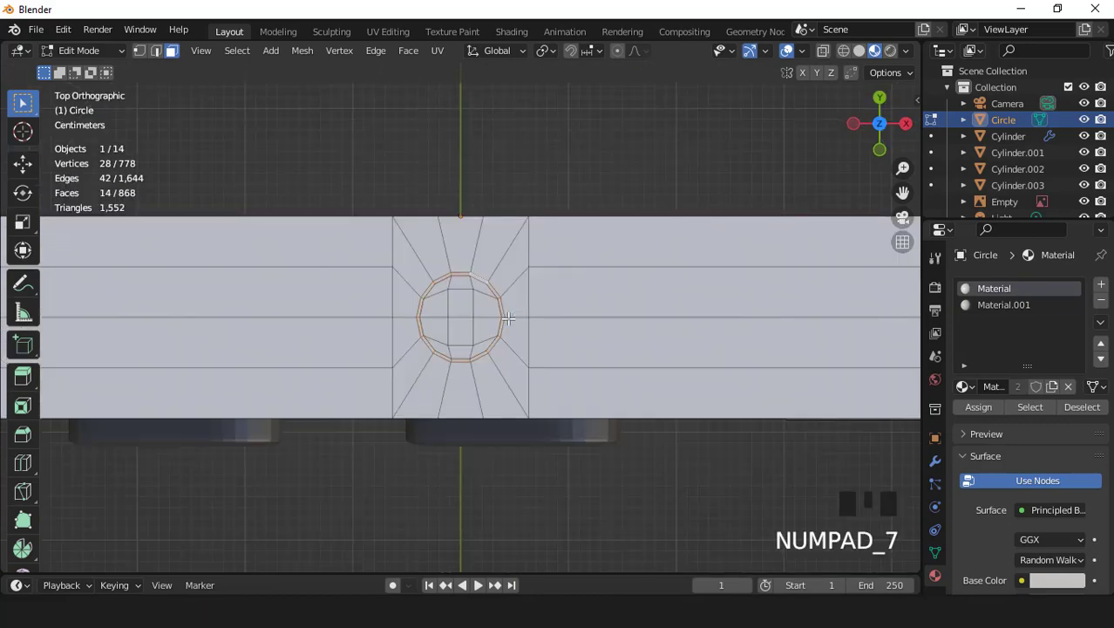
{"action": "scroll", "coordinate": [507, 319], "scroll_direction": "up", "scroll_amount": 3}
- Select the cable stub's cap and side faces and assign them Material.002 in a third material slot of the body
{"action": "left_click_drag", "start_coordinate": [497, 363], "coordinate": [497, 363]}
{"action": "scroll", "coordinate": [497, 363], "scroll_direction": "down", "scroll_amount": 2}
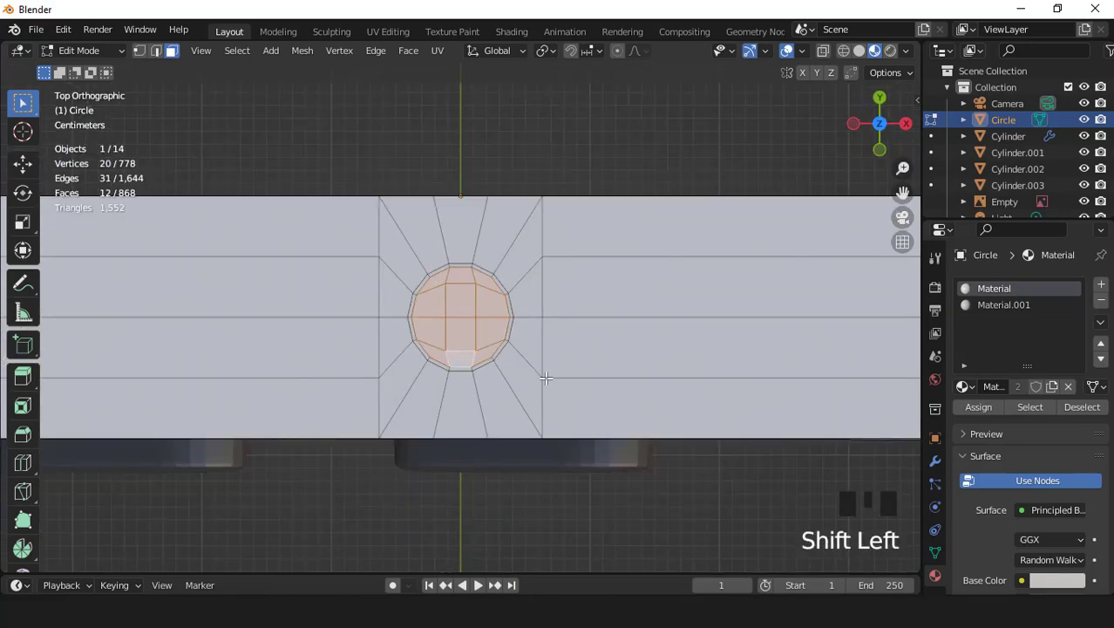
{"action": "middle_click_drag", "start_coordinate": [545, 378], "coordinate": [525, 314]}
{"action": "key", "text": "ctrl+KP_Add"}
{"action": "key", "text": "ctrl+KP_Add"}
{"action": "scroll", "coordinate": [768, 375], "scroll_direction": "down", "scroll_amount": 8}
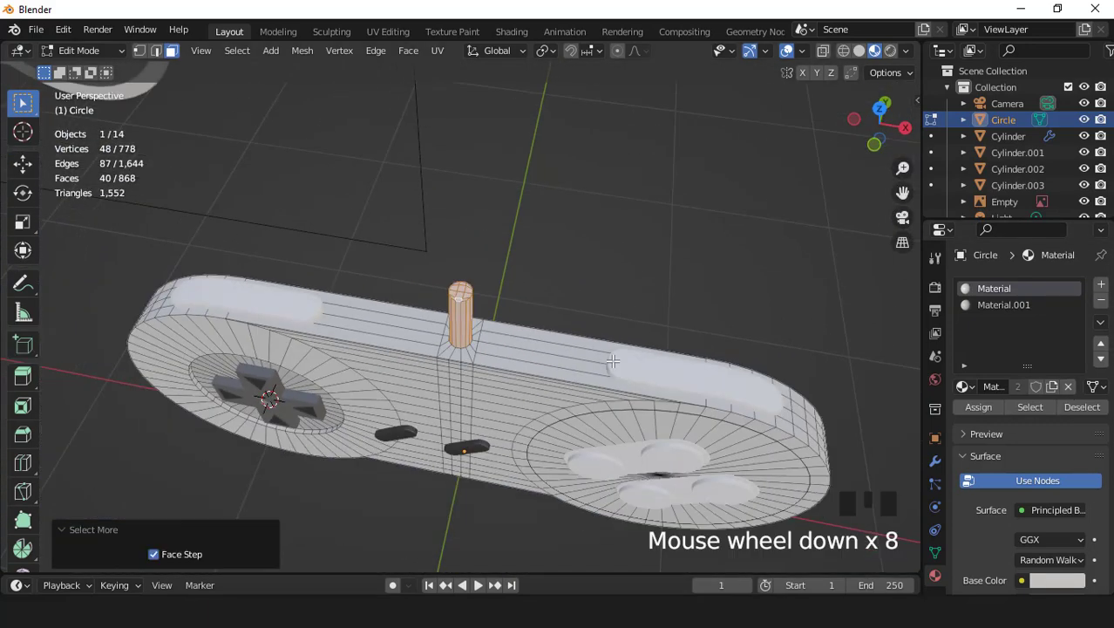
{"action": "middle_click_drag", "start_coordinate": [768, 375], "coordinate": [820, 306]}
{"action": "left_click", "coordinate": [1100, 285]}
{"action": "left_click", "coordinate": [963, 387]}
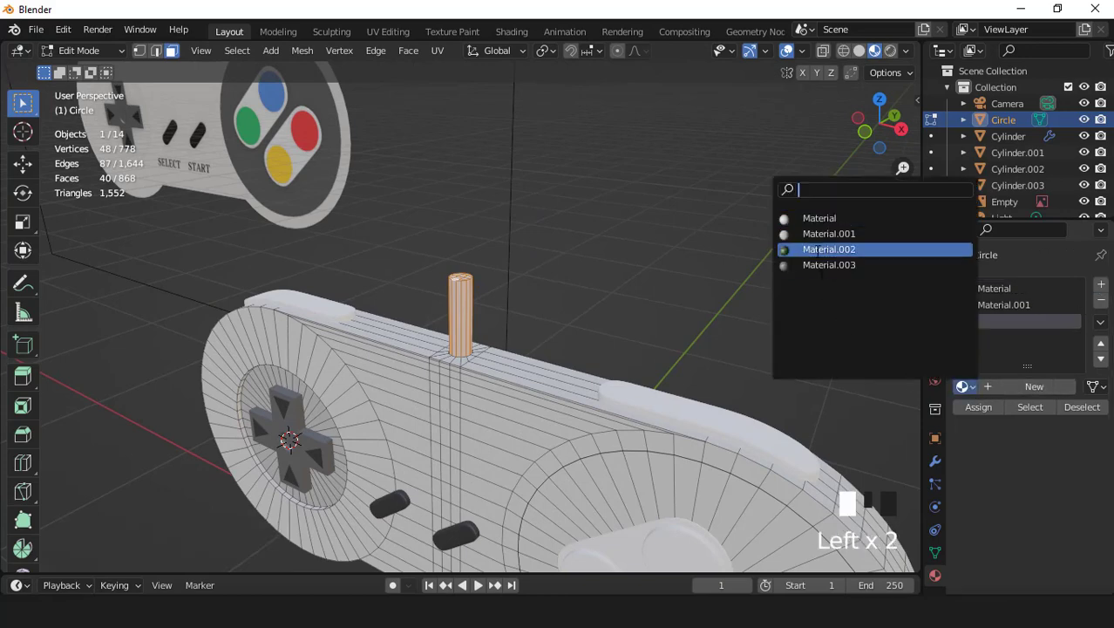
{"action": "left_click", "coordinate": [816, 251]}
{"action": "scroll", "coordinate": [527, 354], "scroll_direction": "down", "scroll_amount": 3}
{"action": "key", "text": "Tab"}
{"action": "key", "text": "KP_1"}
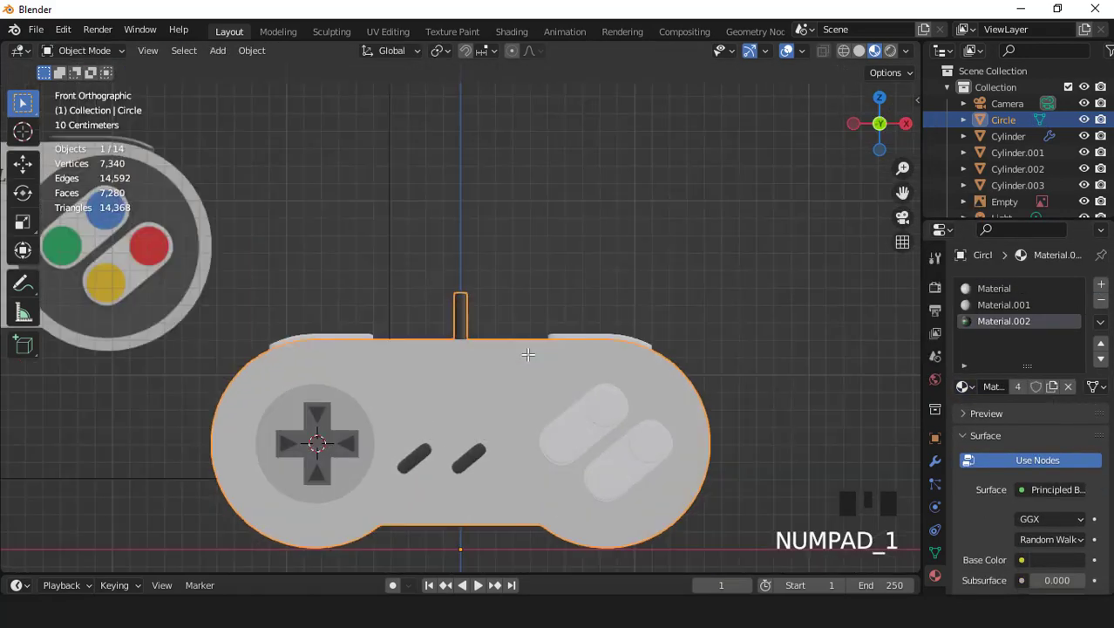
- Assign the existing Material.003 to the shoulder buttons
{"action": "scroll", "coordinate": [527, 354], "scroll_direction": "up", "scroll_amount": 2}
{"action": "left_click", "coordinate": [599, 334]}
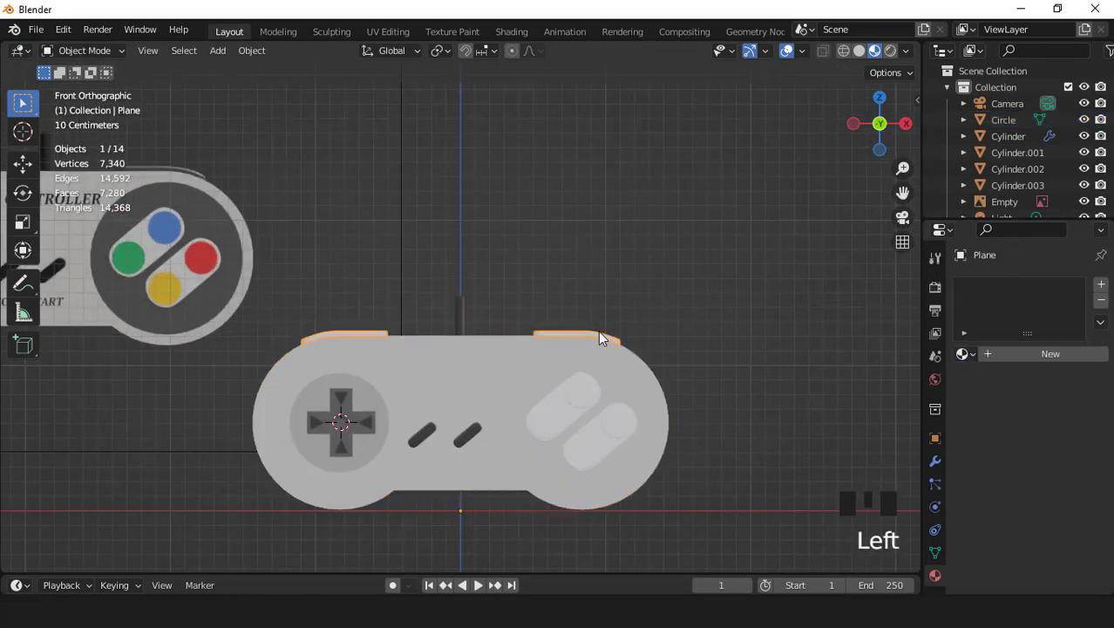
{"action": "left_click", "coordinate": [970, 354]}
{"action": "left_click", "coordinate": [811, 425]}
- Inspect the coloured controller with the viewport overlays temporarily hidden
{"action": "left_click", "coordinate": [785, 51]}
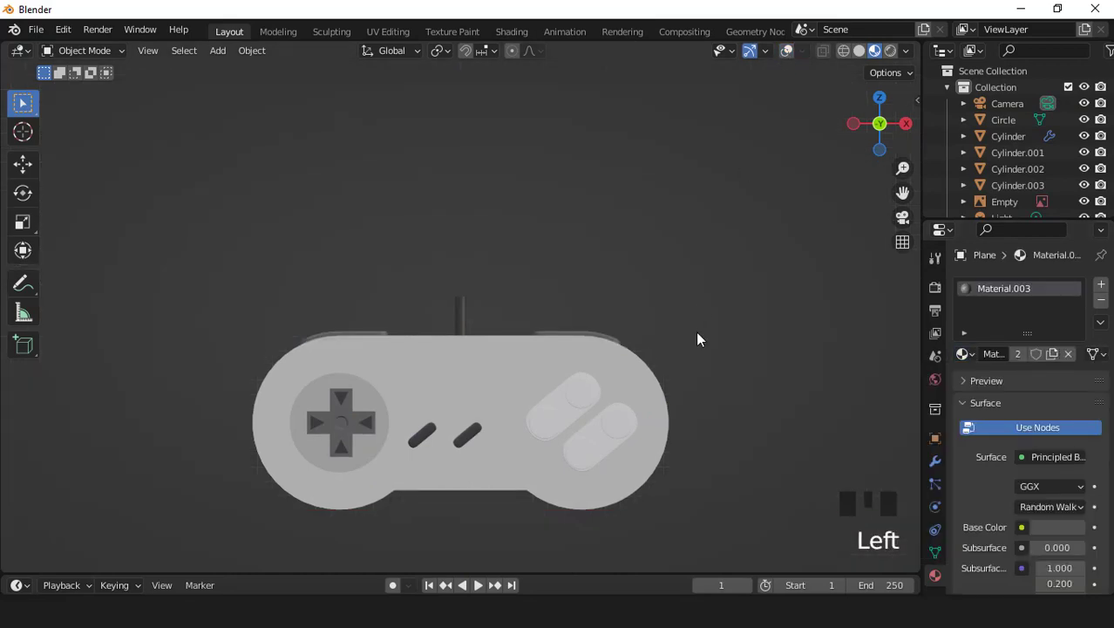
{"action": "middle_click_drag", "start_coordinate": [695, 330], "coordinate": [550, 340]}
{"action": "scroll", "coordinate": [550, 340], "scroll_direction": "up", "scroll_amount": 1}
{"action": "scroll", "coordinate": [551, 337], "scroll_direction": "down", "scroll_amount": 3}
{"action": "left_click", "coordinate": [785, 50]}
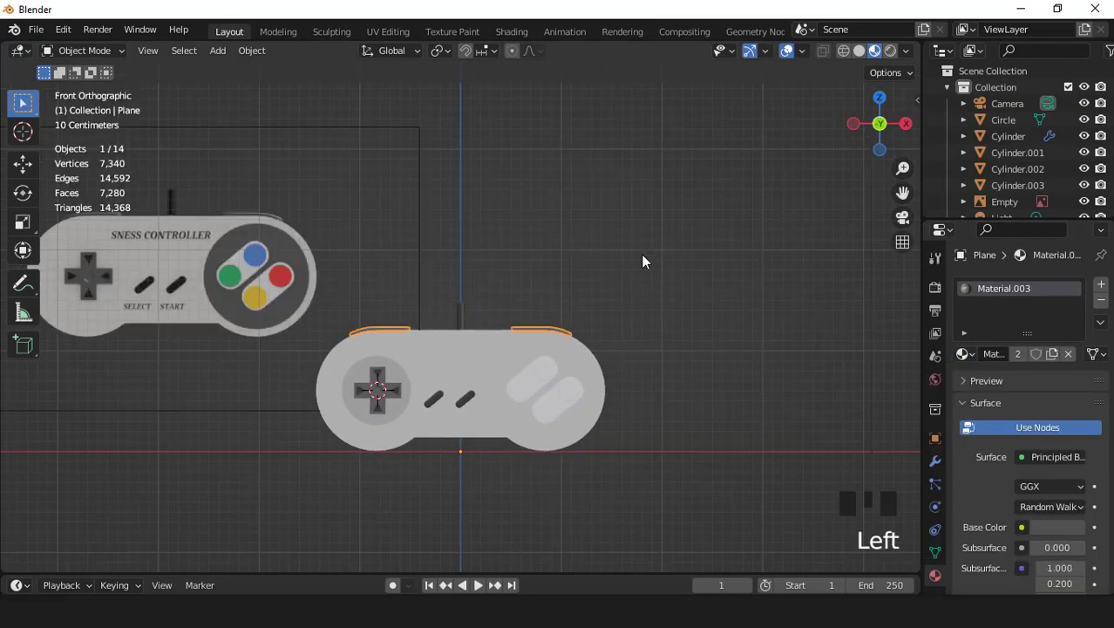
- Assign the body's third material slot to the large disc behind the action buttons, using a separate material copy with brightness 0.107
{"action": "middle_click_drag", "start_coordinate": [641, 262], "coordinate": [646, 382], "text": "shift"}
{"action": "scroll", "coordinate": [544, 294], "scroll_direction": "up", "scroll_amount": 2}
{"action": "left_click", "coordinate": [649, 379]}
{"action": "left_click", "coordinate": [650, 378]}
{"action": "scroll", "coordinate": [685, 373], "scroll_direction": "up", "scroll_amount": 1}
{"action": "scroll", "coordinate": [682, 375], "scroll_direction": "down", "scroll_amount": 2}
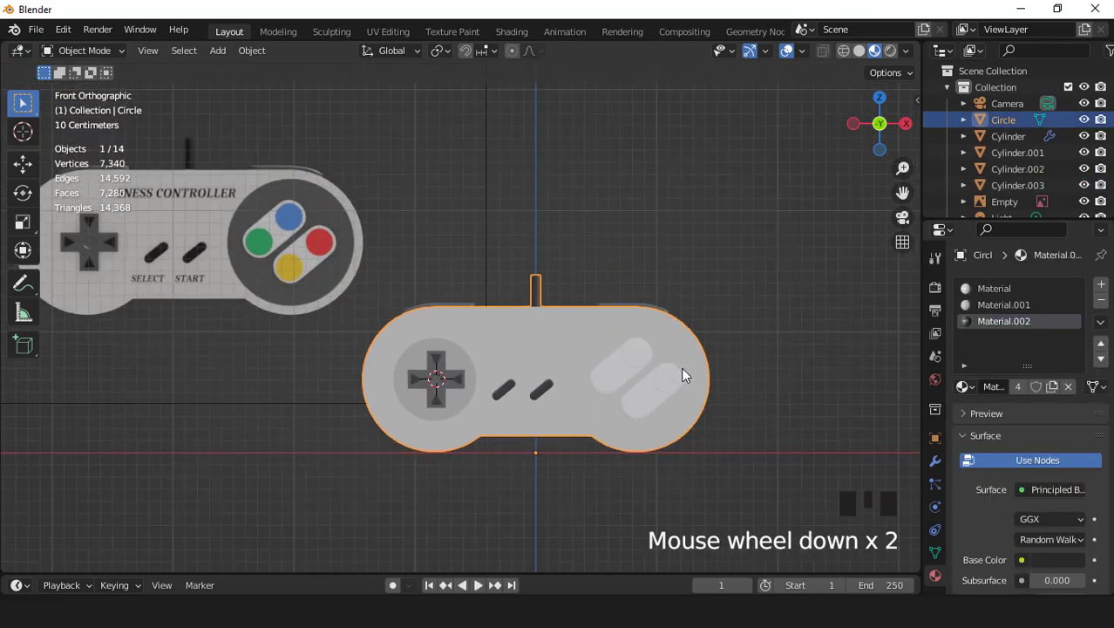
{"action": "key", "text": "Tab"}
{"action": "scroll", "coordinate": [671, 373], "scroll_direction": "up", "scroll_amount": 1}
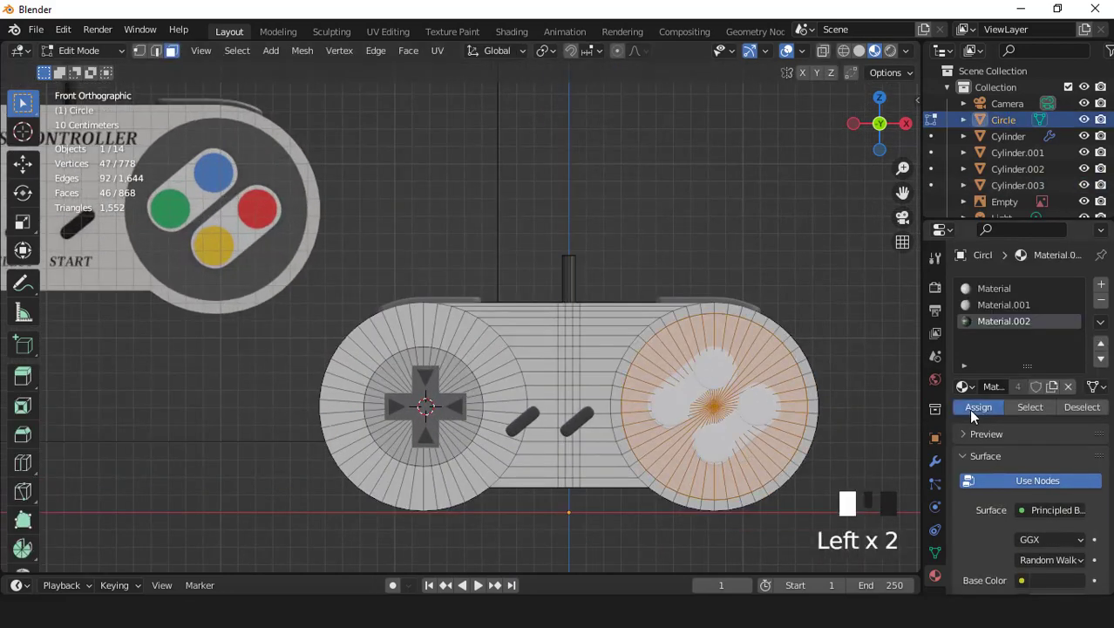
{"action": "key", "text": "Tab"}
{"action": "scroll", "coordinate": [803, 388], "scroll_direction": "down", "scroll_amount": 2}
{"action": "left_click", "coordinate": [1066, 564]}
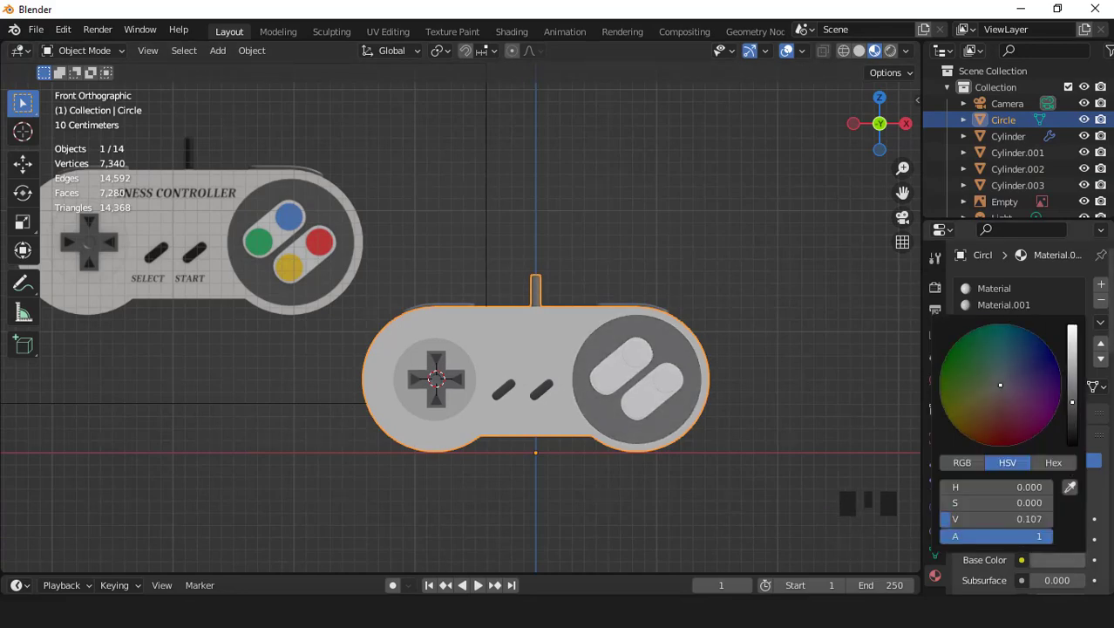
{"action": "key", "text": "Tab"}
{"action": "scroll", "coordinate": [609, 424], "scroll_direction": "up", "scroll_amount": 2}
{"action": "scroll", "coordinate": [610, 375], "scroll_direction": "down", "scroll_amount": 3}
{"action": "key", "text": "Tab"}
- Assign the existing Material.001 to the upper pill-shaped base of the action buttons
{"action": "left_click", "coordinate": [607, 363]}
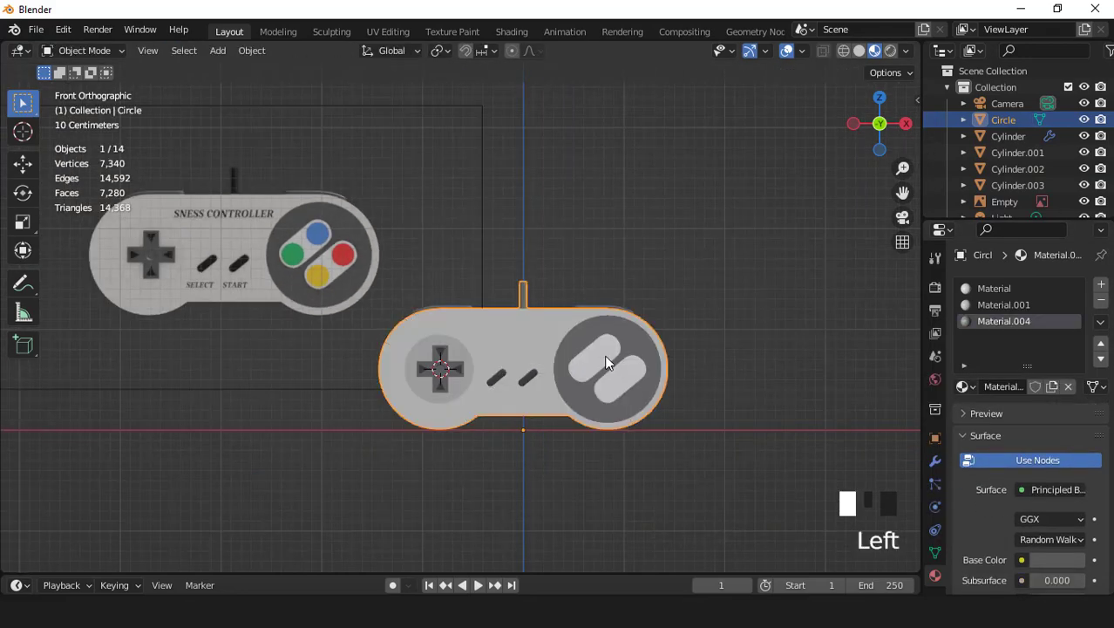
{"action": "left_click", "coordinate": [608, 363]}
{"action": "scroll", "coordinate": [672, 397], "scroll_direction": "up", "scroll_amount": 4}
{"action": "left_click", "coordinate": [737, 419]}
{"action": "left_click", "coordinate": [782, 447], "text": "shift"}
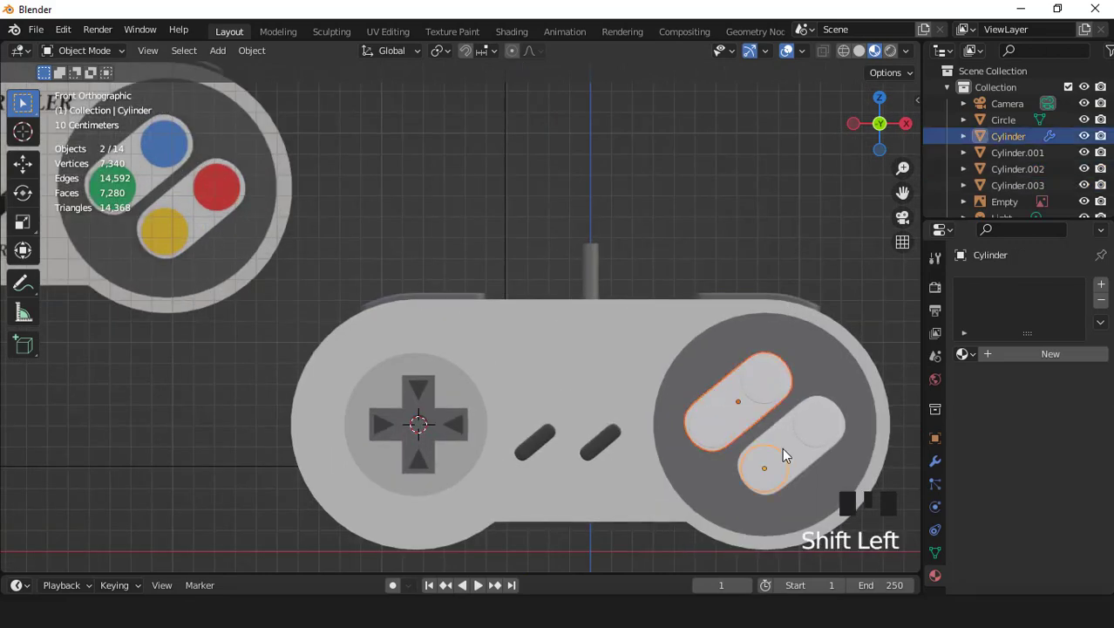
{"action": "left_click", "coordinate": [747, 413]}
{"action": "scroll", "coordinate": [648, 363], "scroll_direction": "down", "scroll_amount": 3}
{"action": "left_click", "coordinate": [962, 354]}
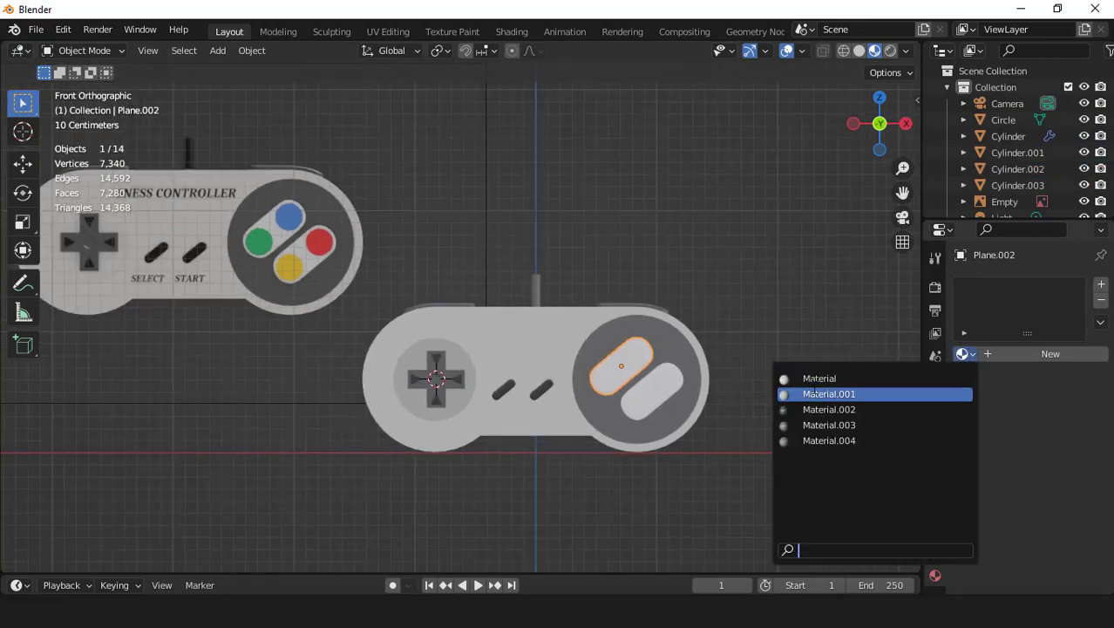
{"action": "left_click", "coordinate": [832, 392]}
- Assign the existing Material.001 to the lower pill-shaped base of the action buttons
{"action": "scroll", "coordinate": [744, 429], "scroll_direction": "up", "scroll_amount": 2}
{"action": "left_click", "coordinate": [744, 430]}
{"action": "left_click", "coordinate": [962, 354]}
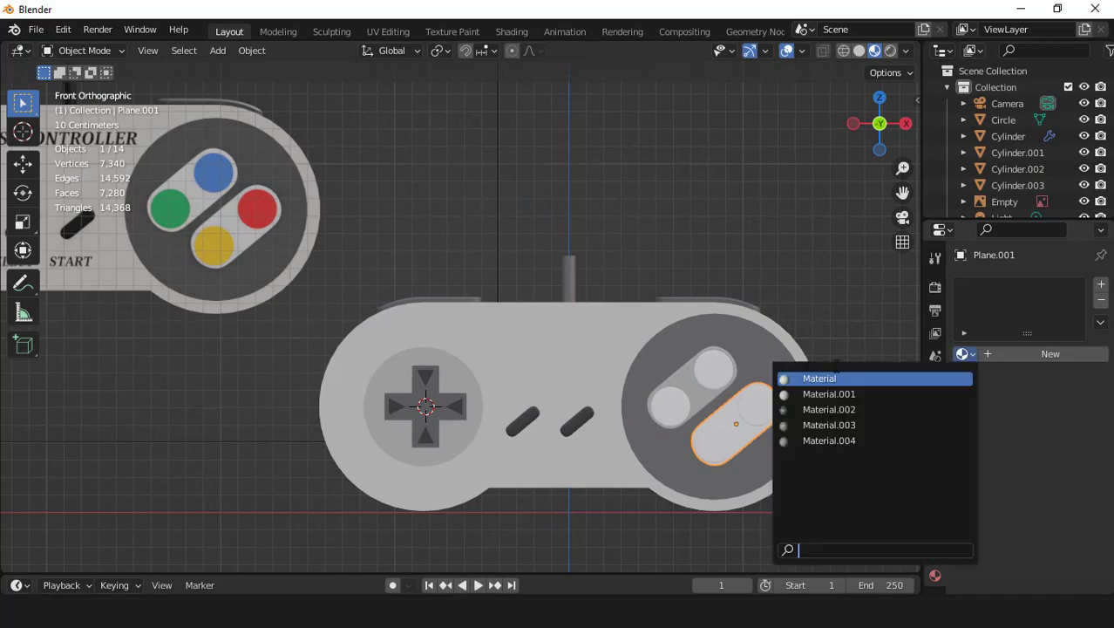
{"action": "left_click", "coordinate": [832, 394]}
{"action": "scroll", "coordinate": [617, 408], "scroll_direction": "down", "scroll_amount": 3}
{"action": "middle_click_drag", "start_coordinate": [617, 408], "coordinate": [596, 378], "text": "shift"}
{"action": "scroll", "coordinate": [593, 377], "scroll_direction": "up", "scroll_amount": 2}
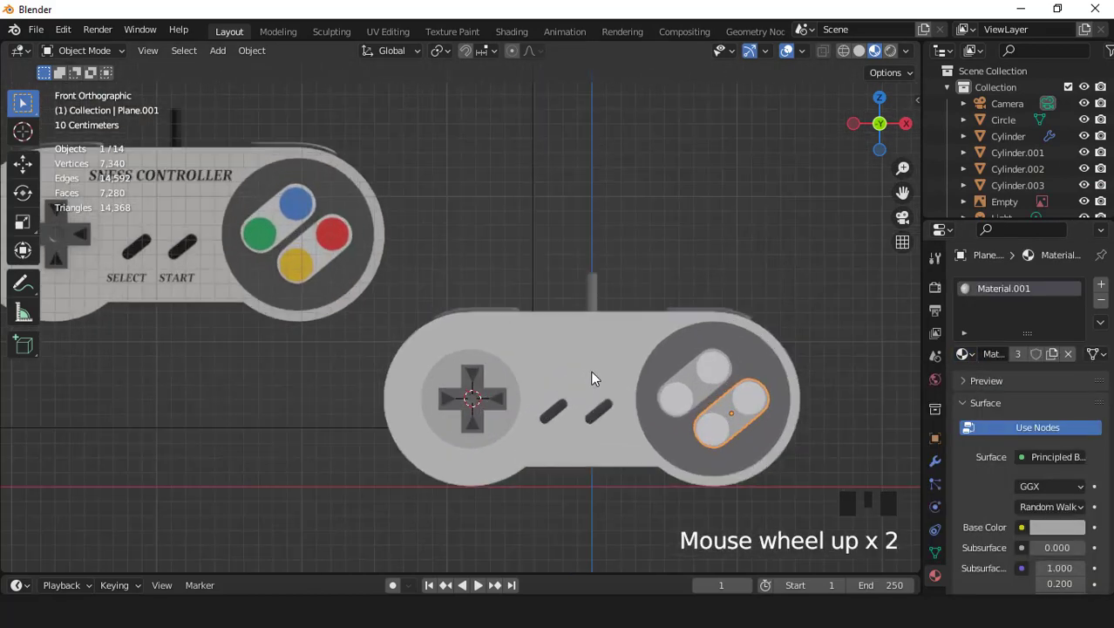
- Give the right action button a new material with its base colour sampled from the red button in the reference image
{"action": "middle_click_drag", "start_coordinate": [685, 379], "coordinate": [571, 346]}
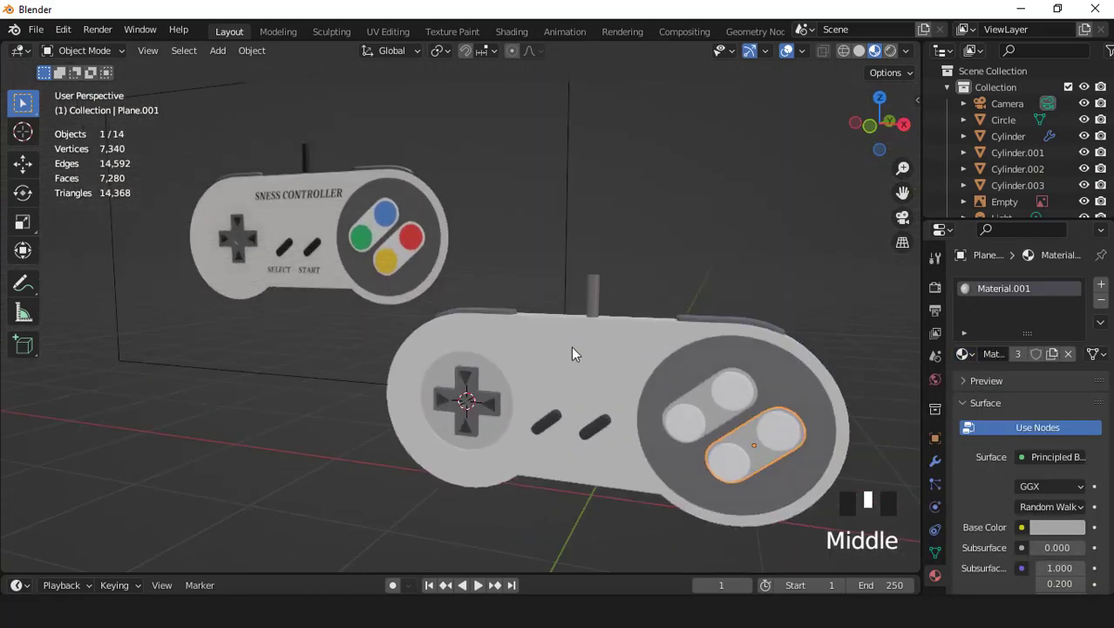
{"action": "scroll", "coordinate": [776, 426], "scroll_direction": "up", "scroll_amount": 2}
{"action": "key", "text": "KP_1"}
{"action": "left_click", "coordinate": [701, 385]}
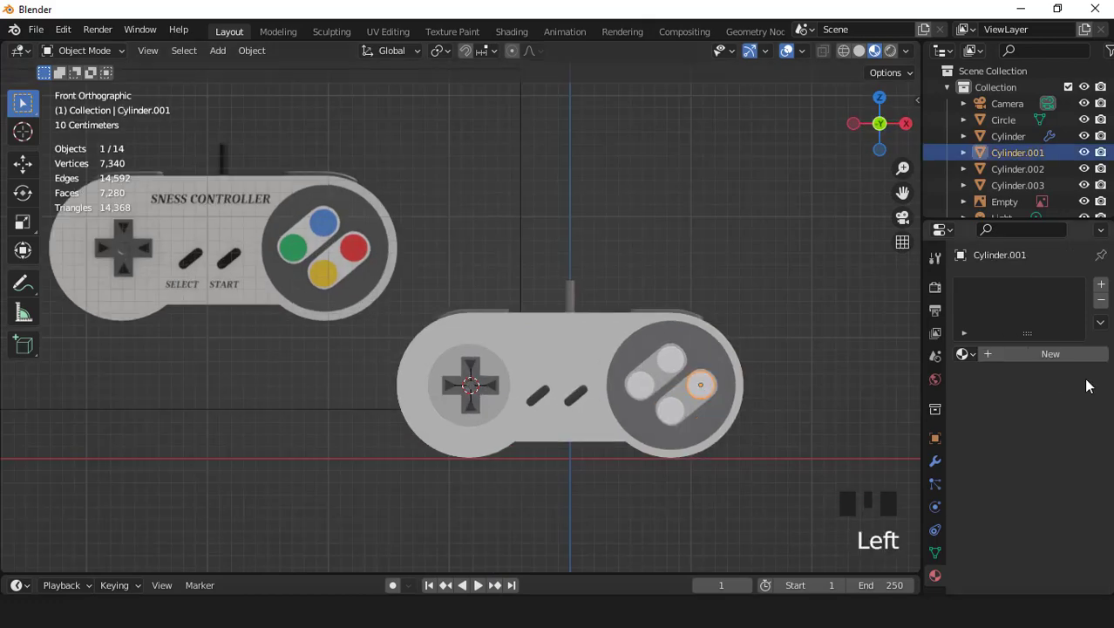
{"action": "left_click", "coordinate": [1047, 355]}
{"action": "left_click", "coordinate": [1059, 528]}
{"action": "left_click", "coordinate": [1077, 450]}
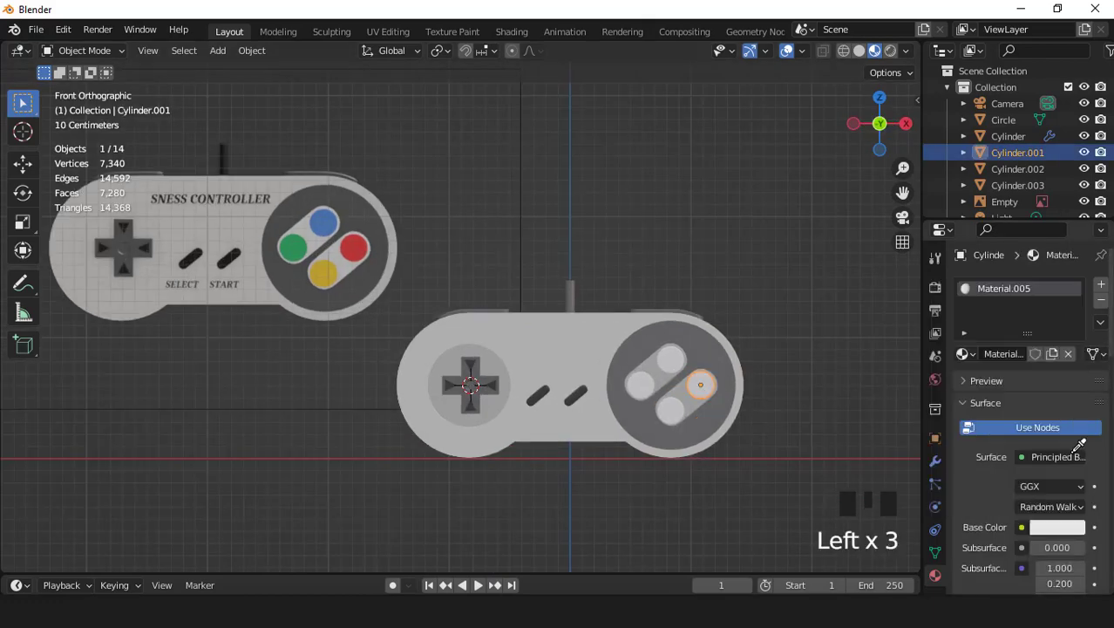
- Give the lower action button a new material with its base colour sampled from the reference's yellow button
{"action": "left_click", "coordinate": [669, 411]}
{"action": "left_click", "coordinate": [1047, 355]}
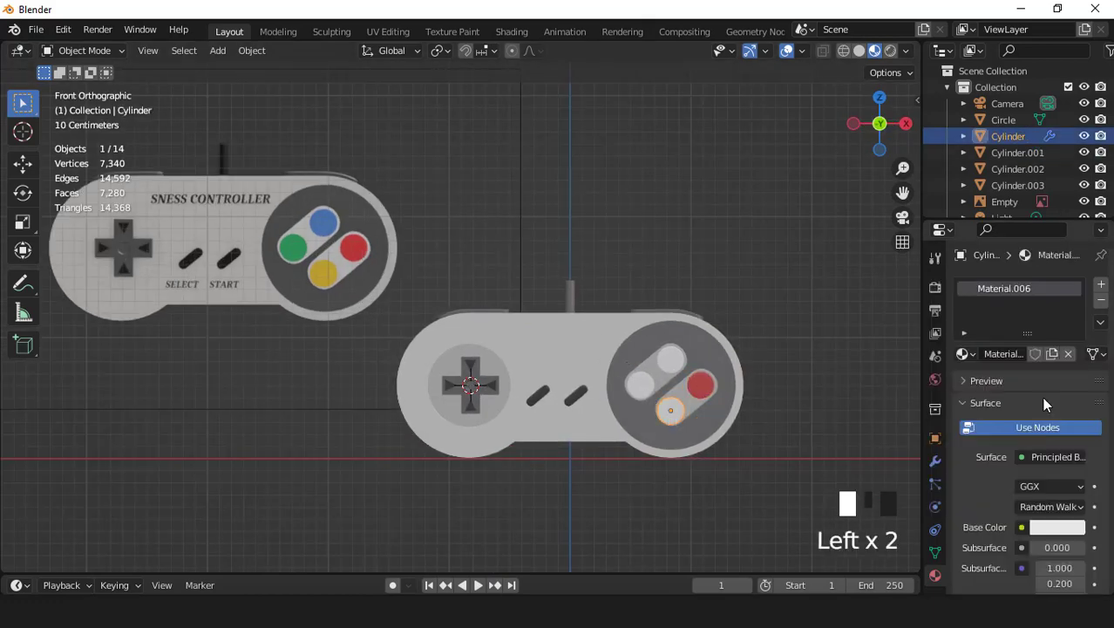
{"action": "left_click", "coordinate": [1058, 527]}
{"action": "left_click", "coordinate": [1070, 455]}
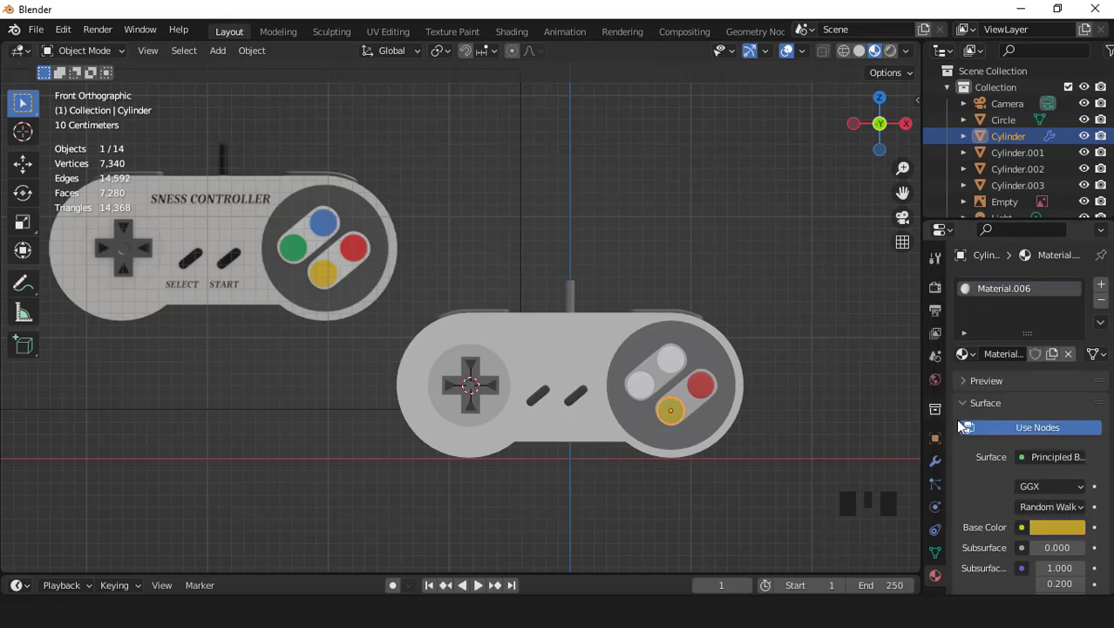
- Give the left action button a new material with its base colour sampled from the reference's green button
{"action": "left_click", "coordinate": [640, 388]}
{"action": "left_click", "coordinate": [1022, 355]}
{"action": "left_click", "coordinate": [1058, 528]}
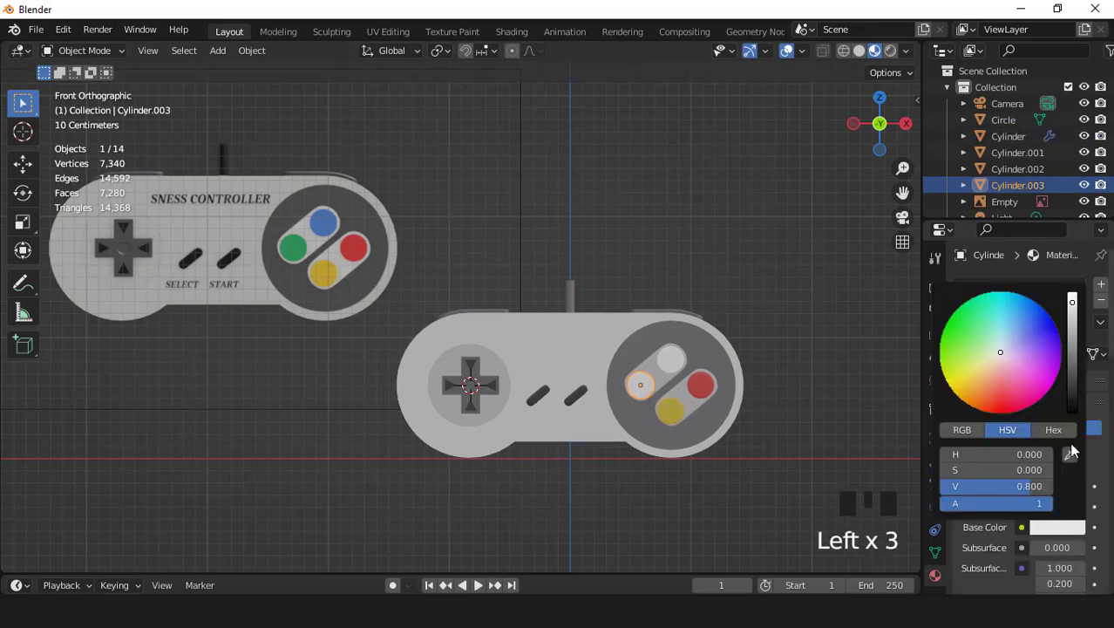
{"action": "left_click", "coordinate": [1071, 453]}
{"action": "left_click", "coordinate": [297, 246]}
- Give the upper action button a new material with its base colour sampled from the reference's blue button
{"action": "left_click", "coordinate": [670, 356]}
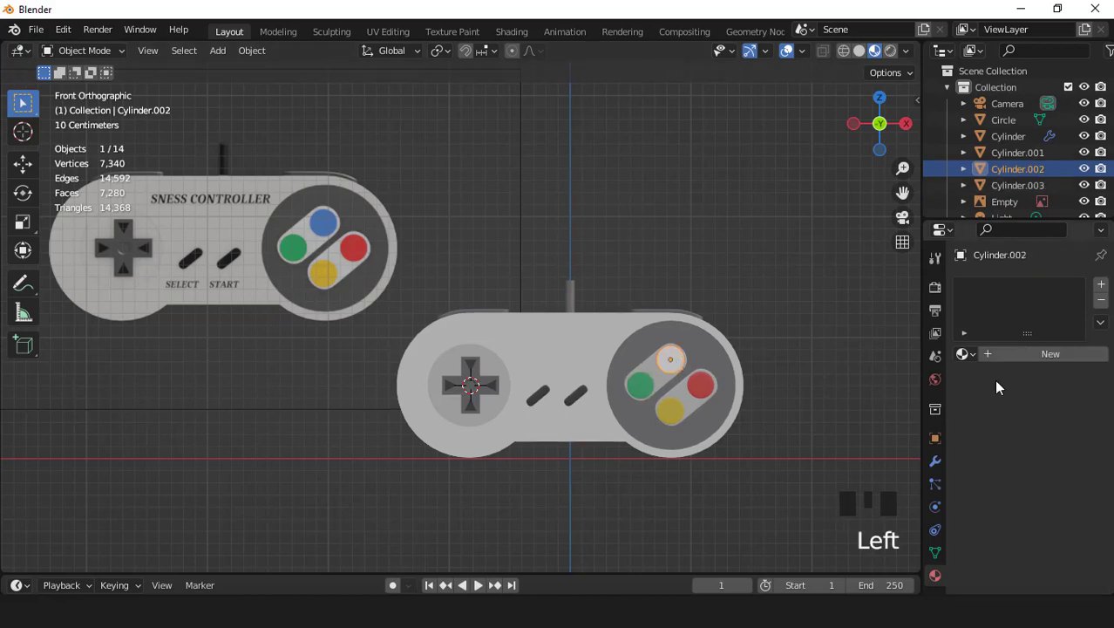
{"action": "left_click", "coordinate": [1015, 353]}
{"action": "left_click", "coordinate": [1058, 527]}
{"action": "left_click", "coordinate": [1071, 453]}
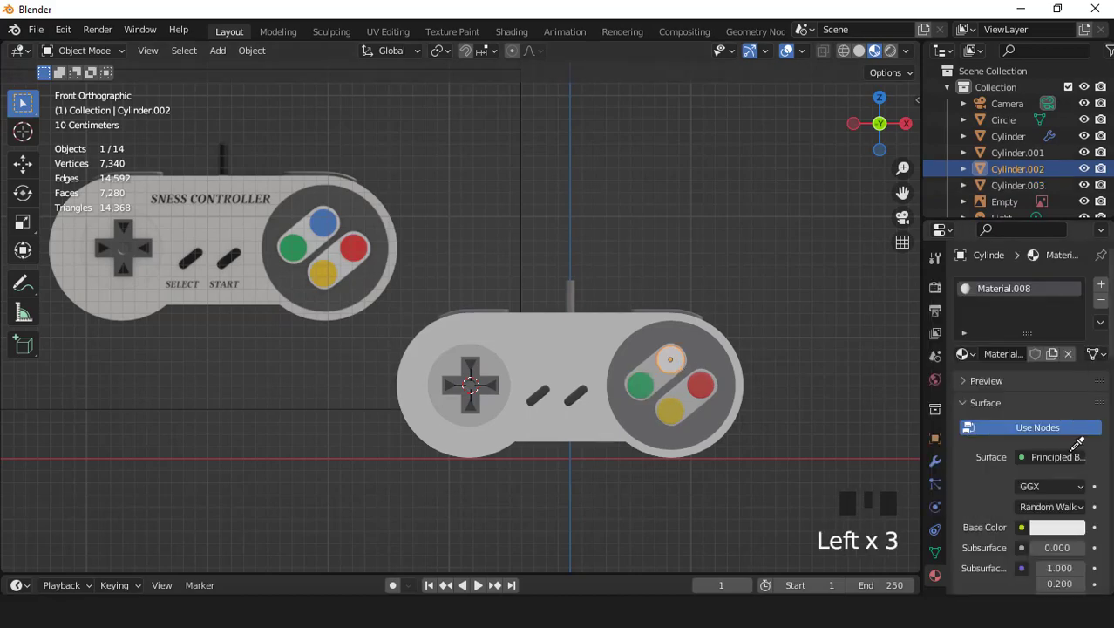
{"action": "left_click", "coordinate": [325, 220]}
{"action": "scroll", "coordinate": [609, 383], "scroll_direction": "up", "scroll_amount": 2}
{"action": "scroll", "coordinate": [609, 383], "scroll_direction": "down", "scroll_amount": 3}
{"action": "scroll", "coordinate": [608, 383], "scroll_direction": "up", "scroll_amount": 3}
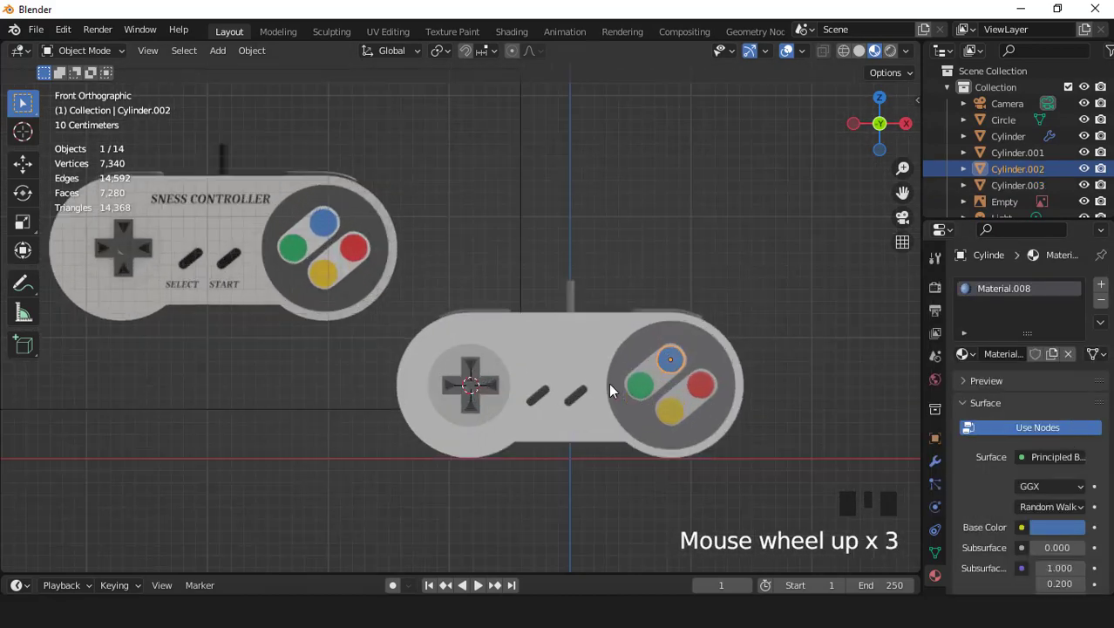
- Make a separate copy of the body's third material, used on the large button disc, with its base colour brightness at 0.084
{"action": "left_click", "coordinate": [584, 314]}
{"action": "scroll", "coordinate": [896, 330], "scroll_direction": "up", "scroll_amount": 2}
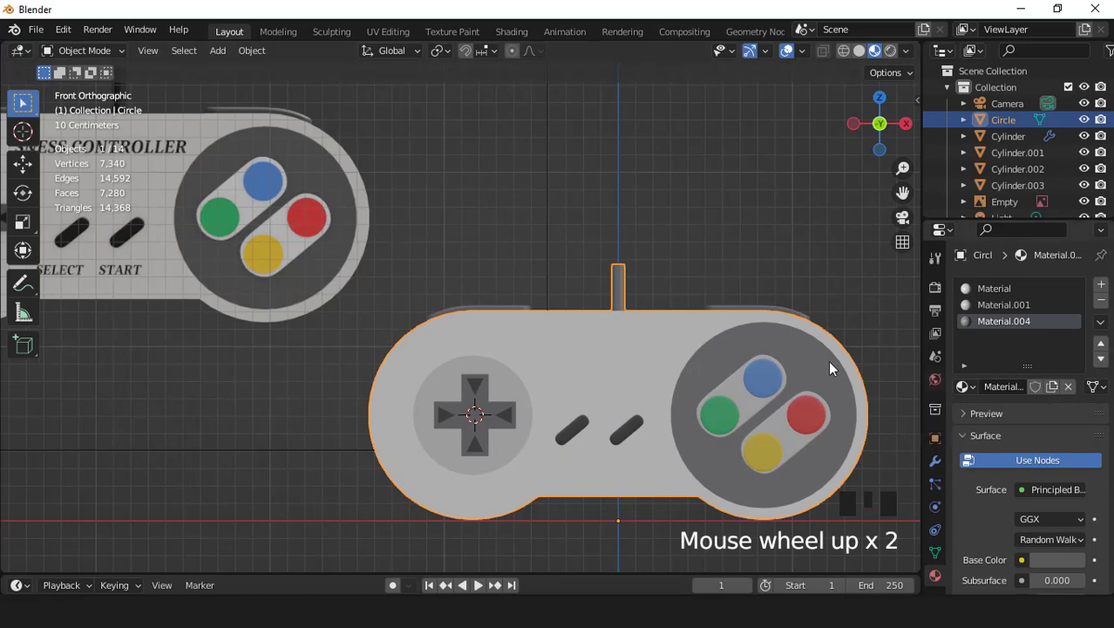
{"action": "middle_click_drag", "start_coordinate": [828, 362], "coordinate": [689, 373]}
{"action": "scroll", "coordinate": [555, 358], "scroll_direction": "up", "scroll_amount": 4}
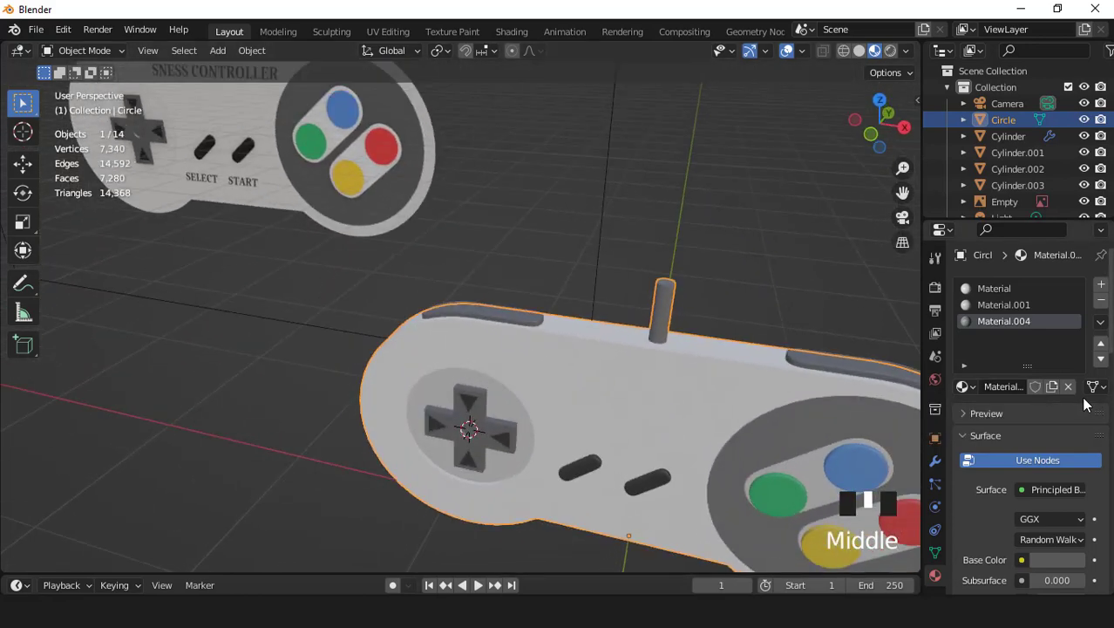
{"action": "left_click", "coordinate": [1049, 560]}
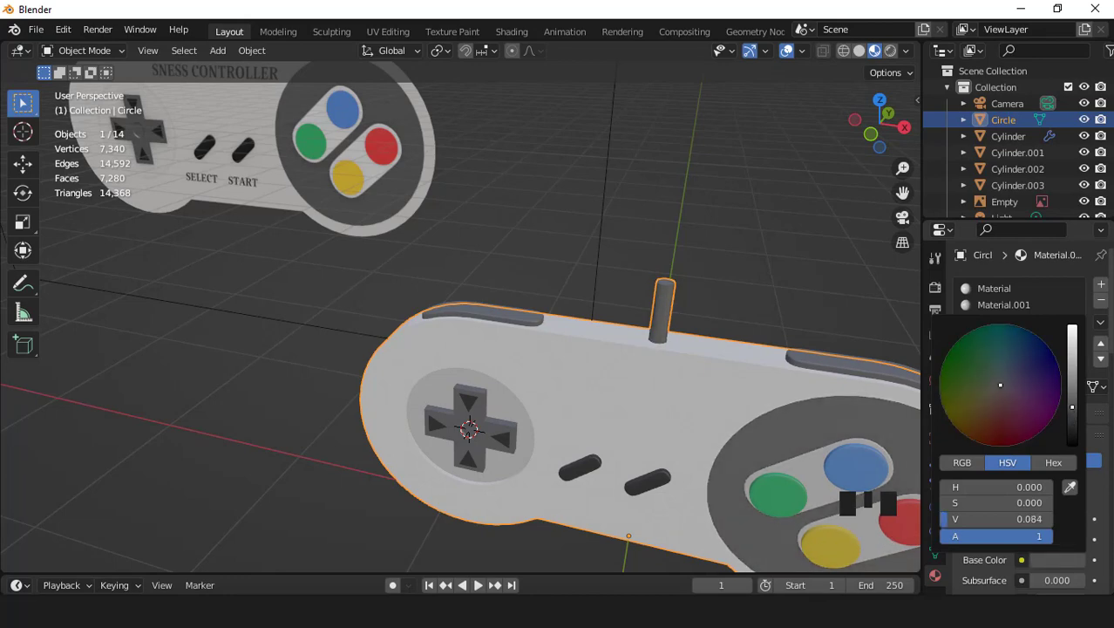
{"action": "scroll", "coordinate": [619, 384], "scroll_direction": "down", "scroll_amount": 3}
{"action": "key", "text": "KP_1"}
{"action": "scroll", "coordinate": [619, 384], "scroll_direction": "up", "scroll_amount": 2}
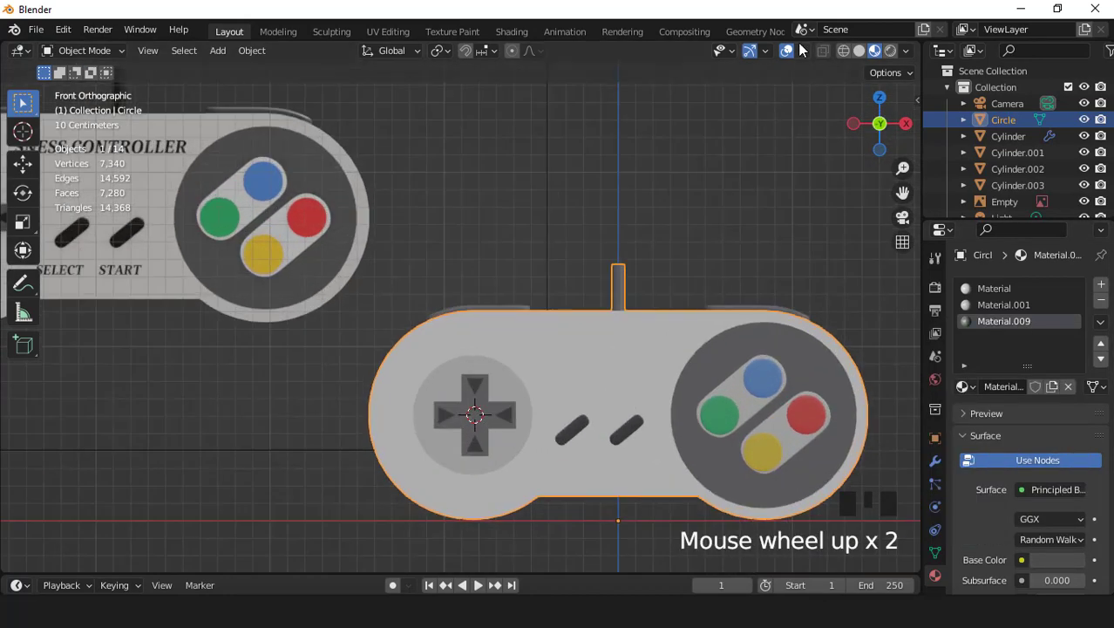
- Hide the viewport overlays and inspect the coloured controller from an angle and from the front
{"action": "left_click", "coordinate": [787, 51]}
{"action": "scroll", "coordinate": [629, 358], "scroll_direction": "down", "scroll_amount": 6}
{"action": "scroll", "coordinate": [472, 353], "scroll_direction": "up", "scroll_amount": 3}
{"action": "middle_click_drag", "start_coordinate": [658, 372], "coordinate": [634, 365]}
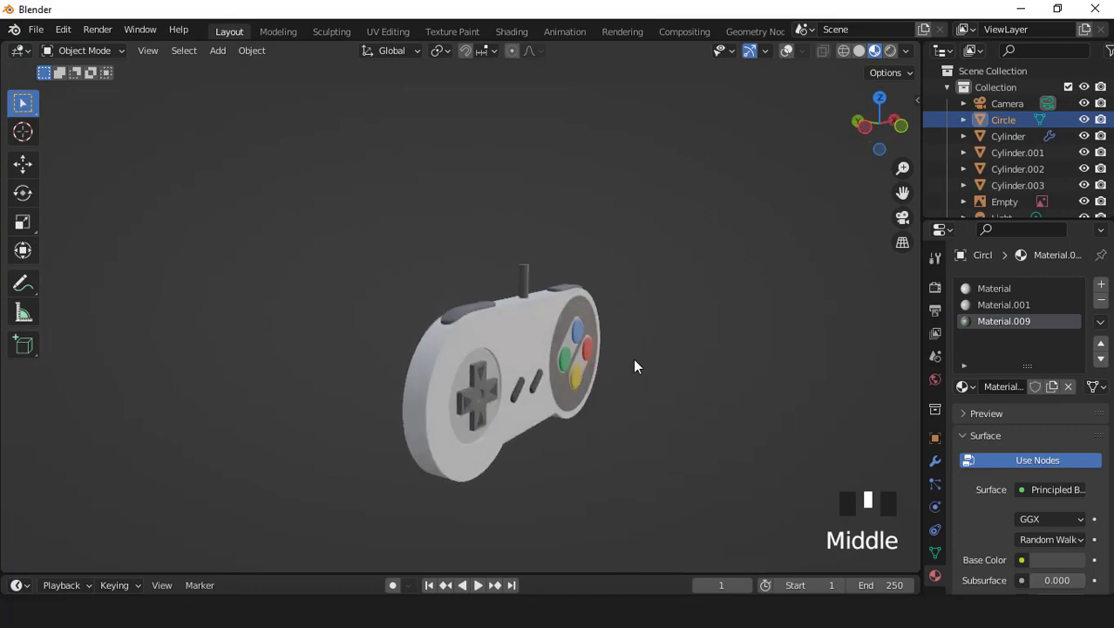
{"action": "scroll", "coordinate": [554, 365], "scroll_direction": "down", "scroll_amount": 3}
{"action": "middle_click_drag", "start_coordinate": [555, 364], "coordinate": [518, 352]}
{"action": "scroll", "coordinate": [547, 355], "scroll_direction": "down", "scroll_amount": 2}
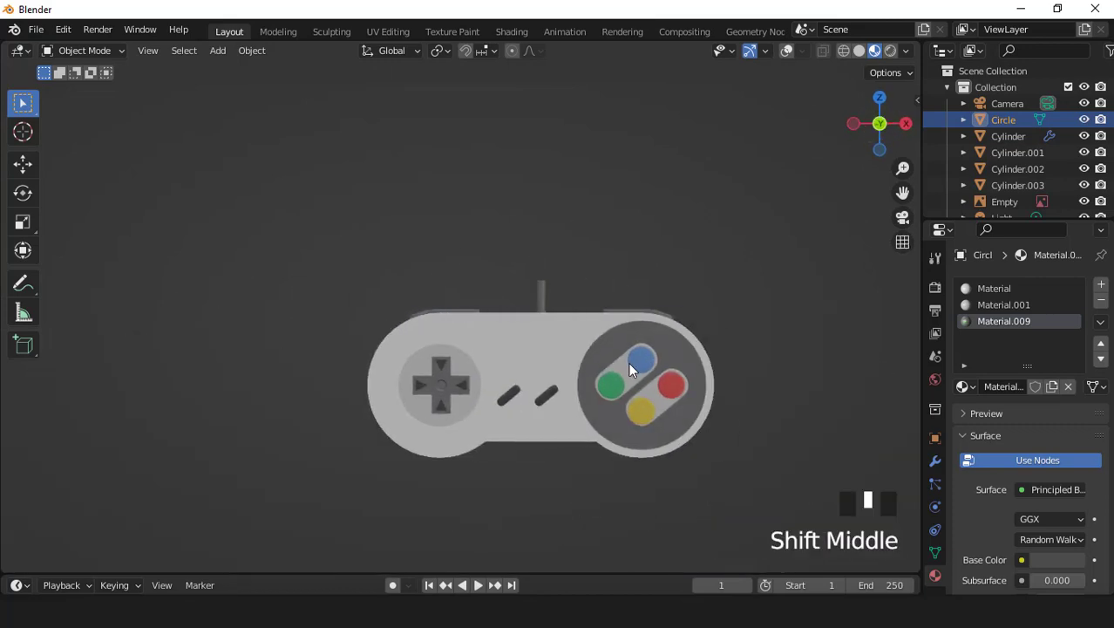
{"action": "scroll", "coordinate": [584, 295], "scroll_direction": "up", "scroll_amount": 5}
{"action": "scroll", "coordinate": [582, 295], "scroll_direction": "down", "scroll_amount": 4}
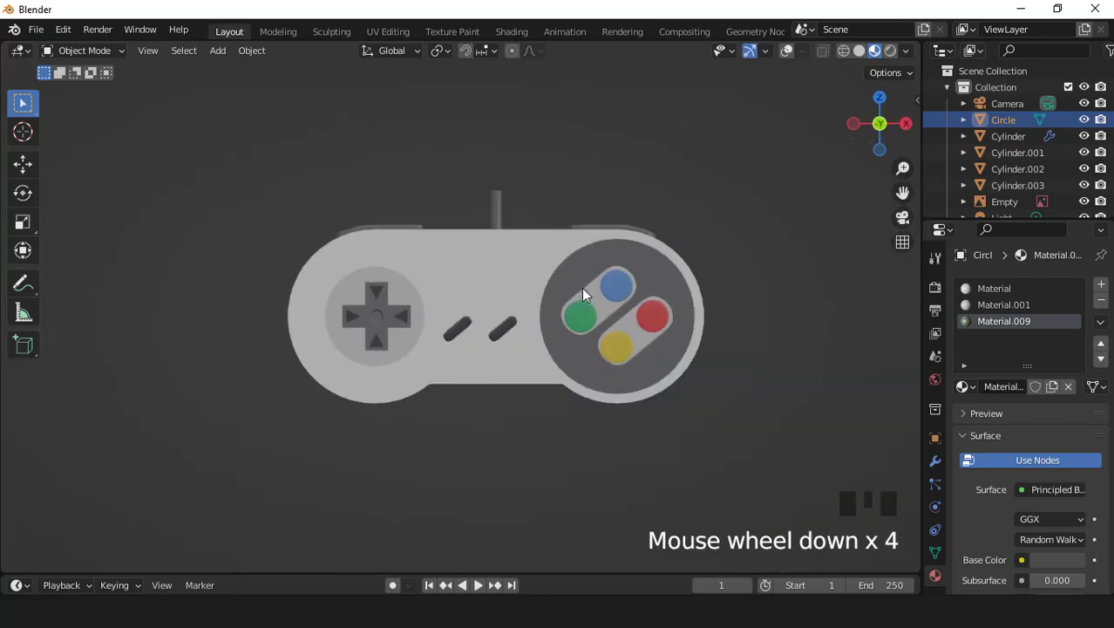
- Switch the viewport to rendered shading with Scene World lighting turned off
{"action": "left_click", "coordinate": [890, 50]}
{"action": "left_click", "coordinate": [906, 50]}
{"action": "left_click", "coordinate": [812, 148]}
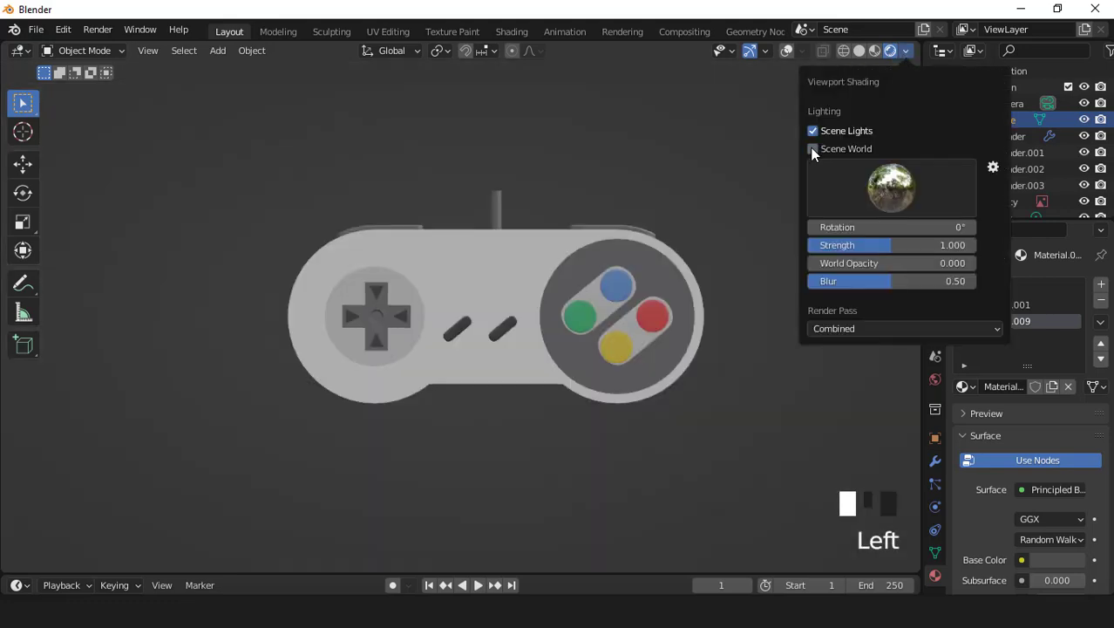
{"action": "middle_click_drag", "start_coordinate": [704, 313], "coordinate": [929, 322]}
- Set the scene's colour management look to High Contrast and check the controller from an angle
{"action": "left_click", "coordinate": [935, 287]}
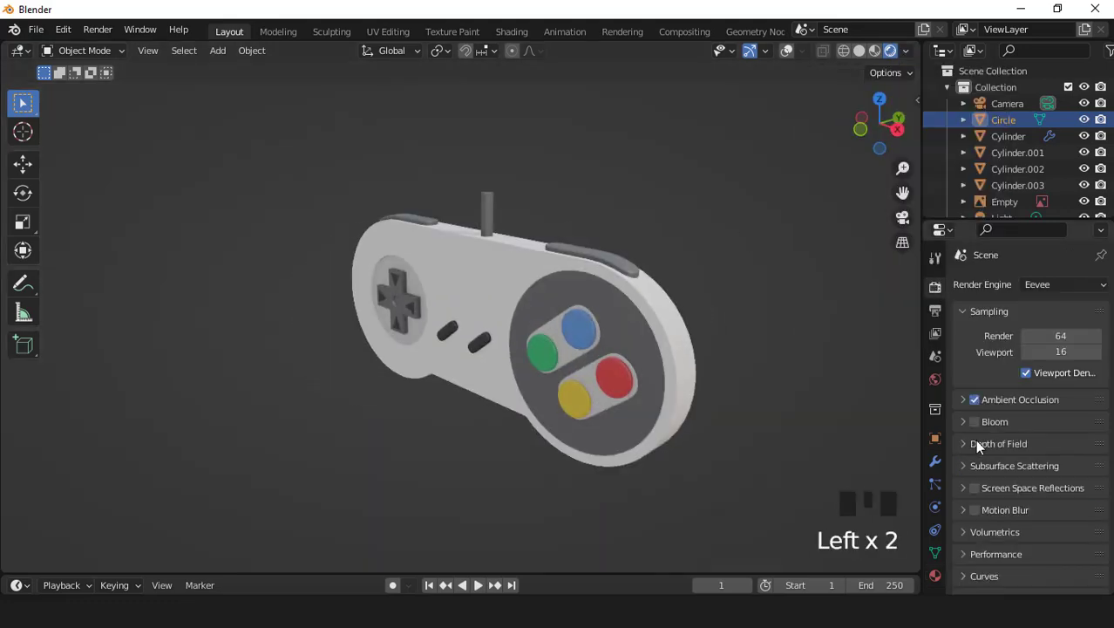
{"action": "scroll", "coordinate": [994, 513], "scroll_direction": "down", "scroll_amount": 14}
{"action": "left_click", "coordinate": [990, 582]}
{"action": "scroll", "coordinate": [990, 582], "scroll_direction": "down", "scroll_amount": 5}
{"action": "left_click", "coordinate": [1041, 498]}
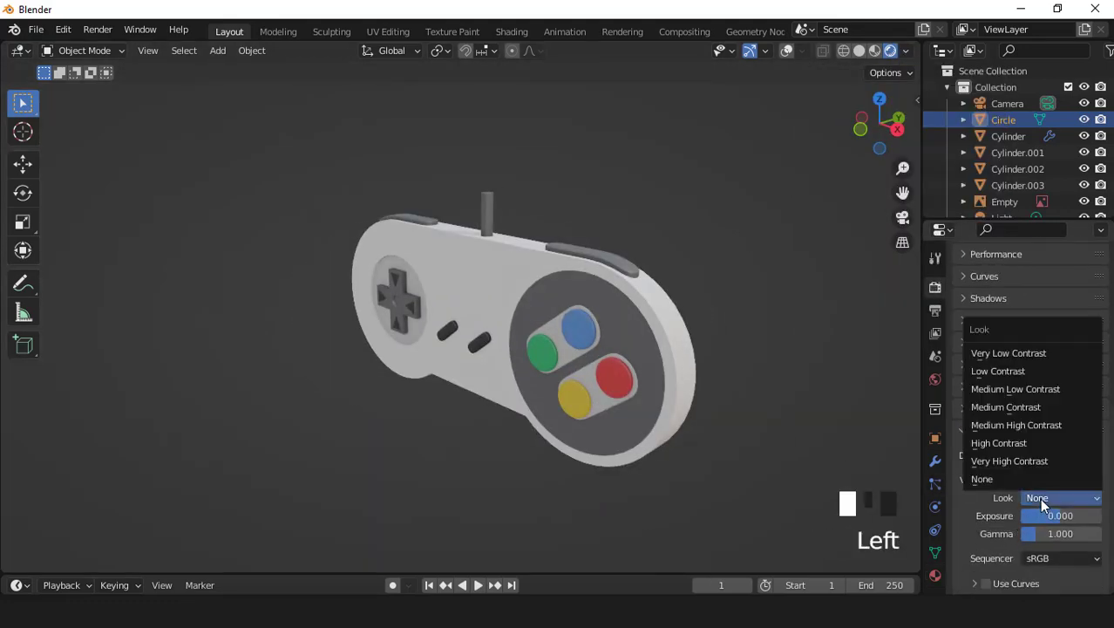
{"action": "left_click", "coordinate": [1000, 443]}
{"action": "middle_click_drag", "start_coordinate": [628, 357], "coordinate": [576, 356]}
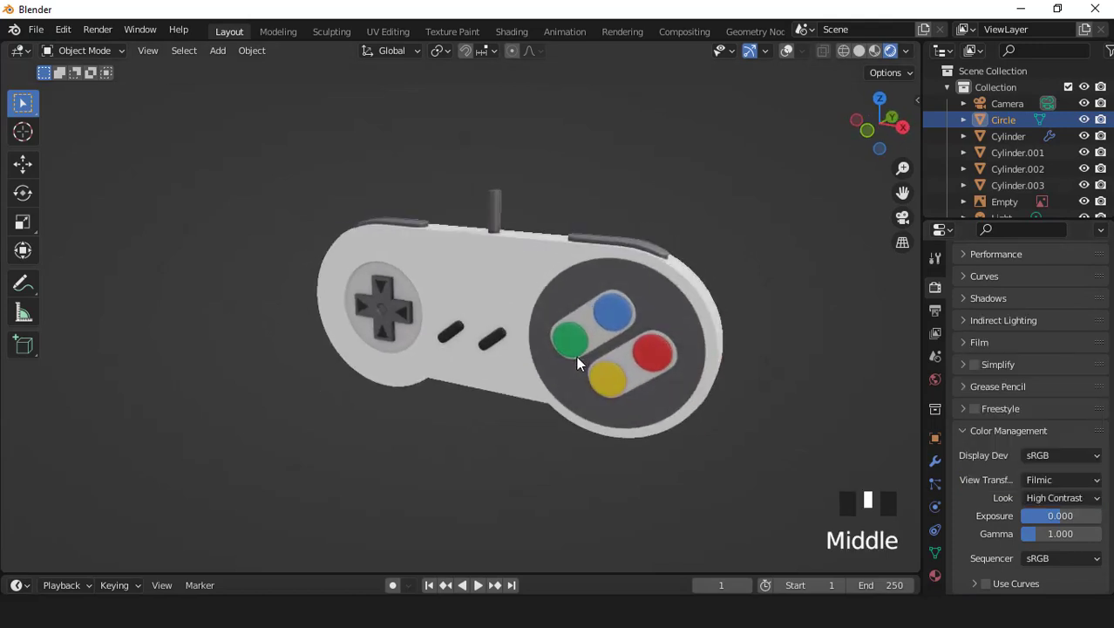